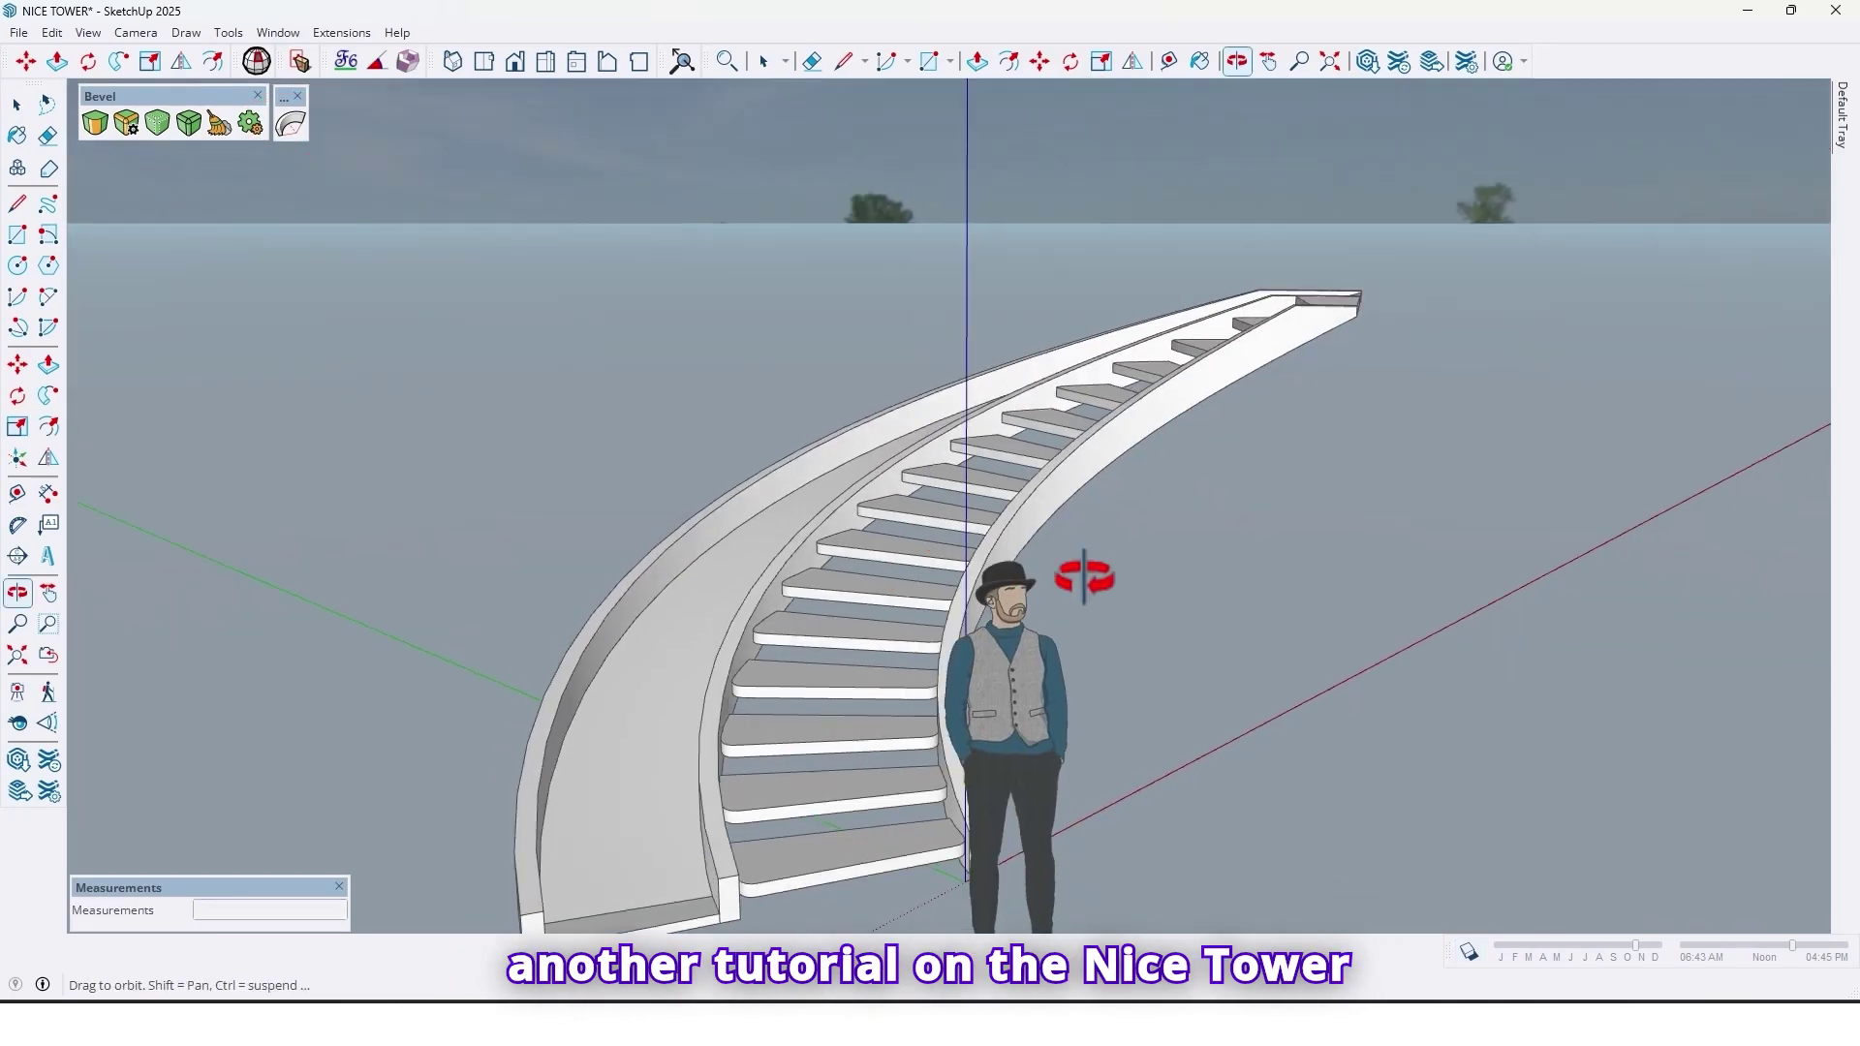
Orbit around the finished curved staircase, ending on a high view of it.
middle_drag(968, 573, 1101, 416)
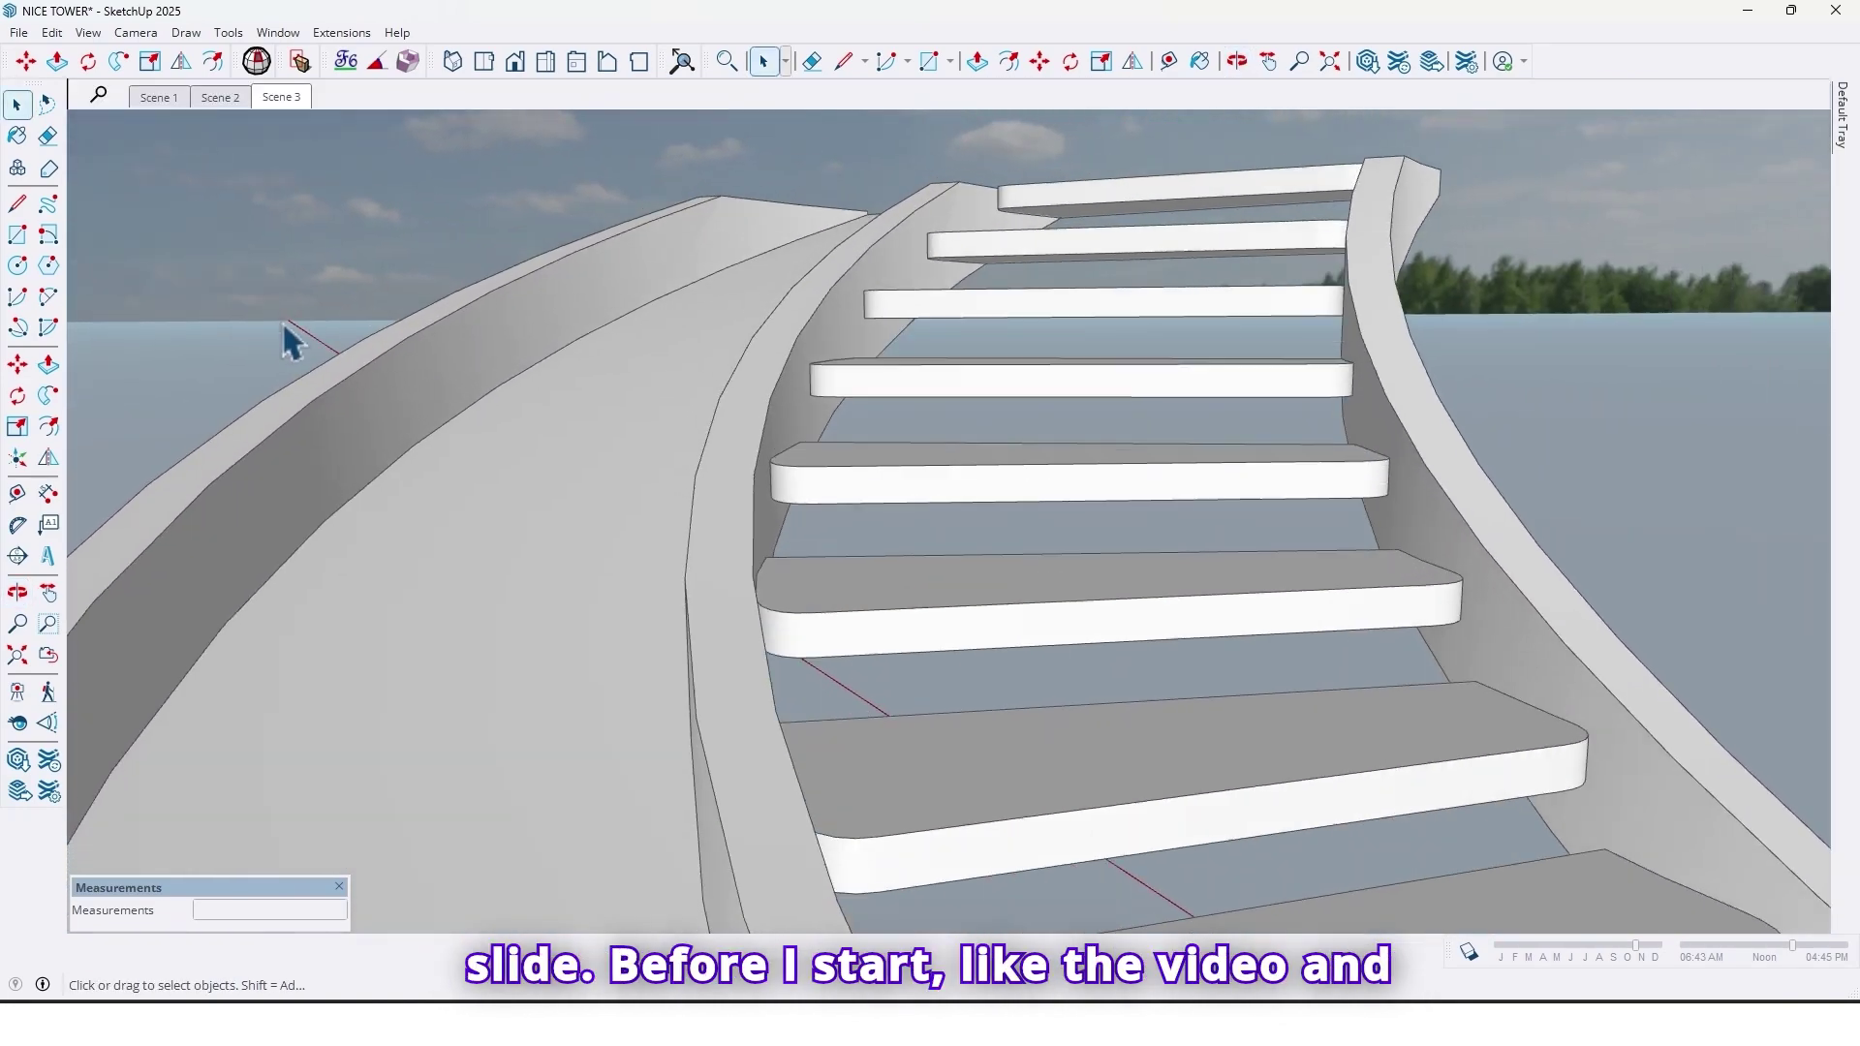
middle_drag(291, 341, 740, 766)
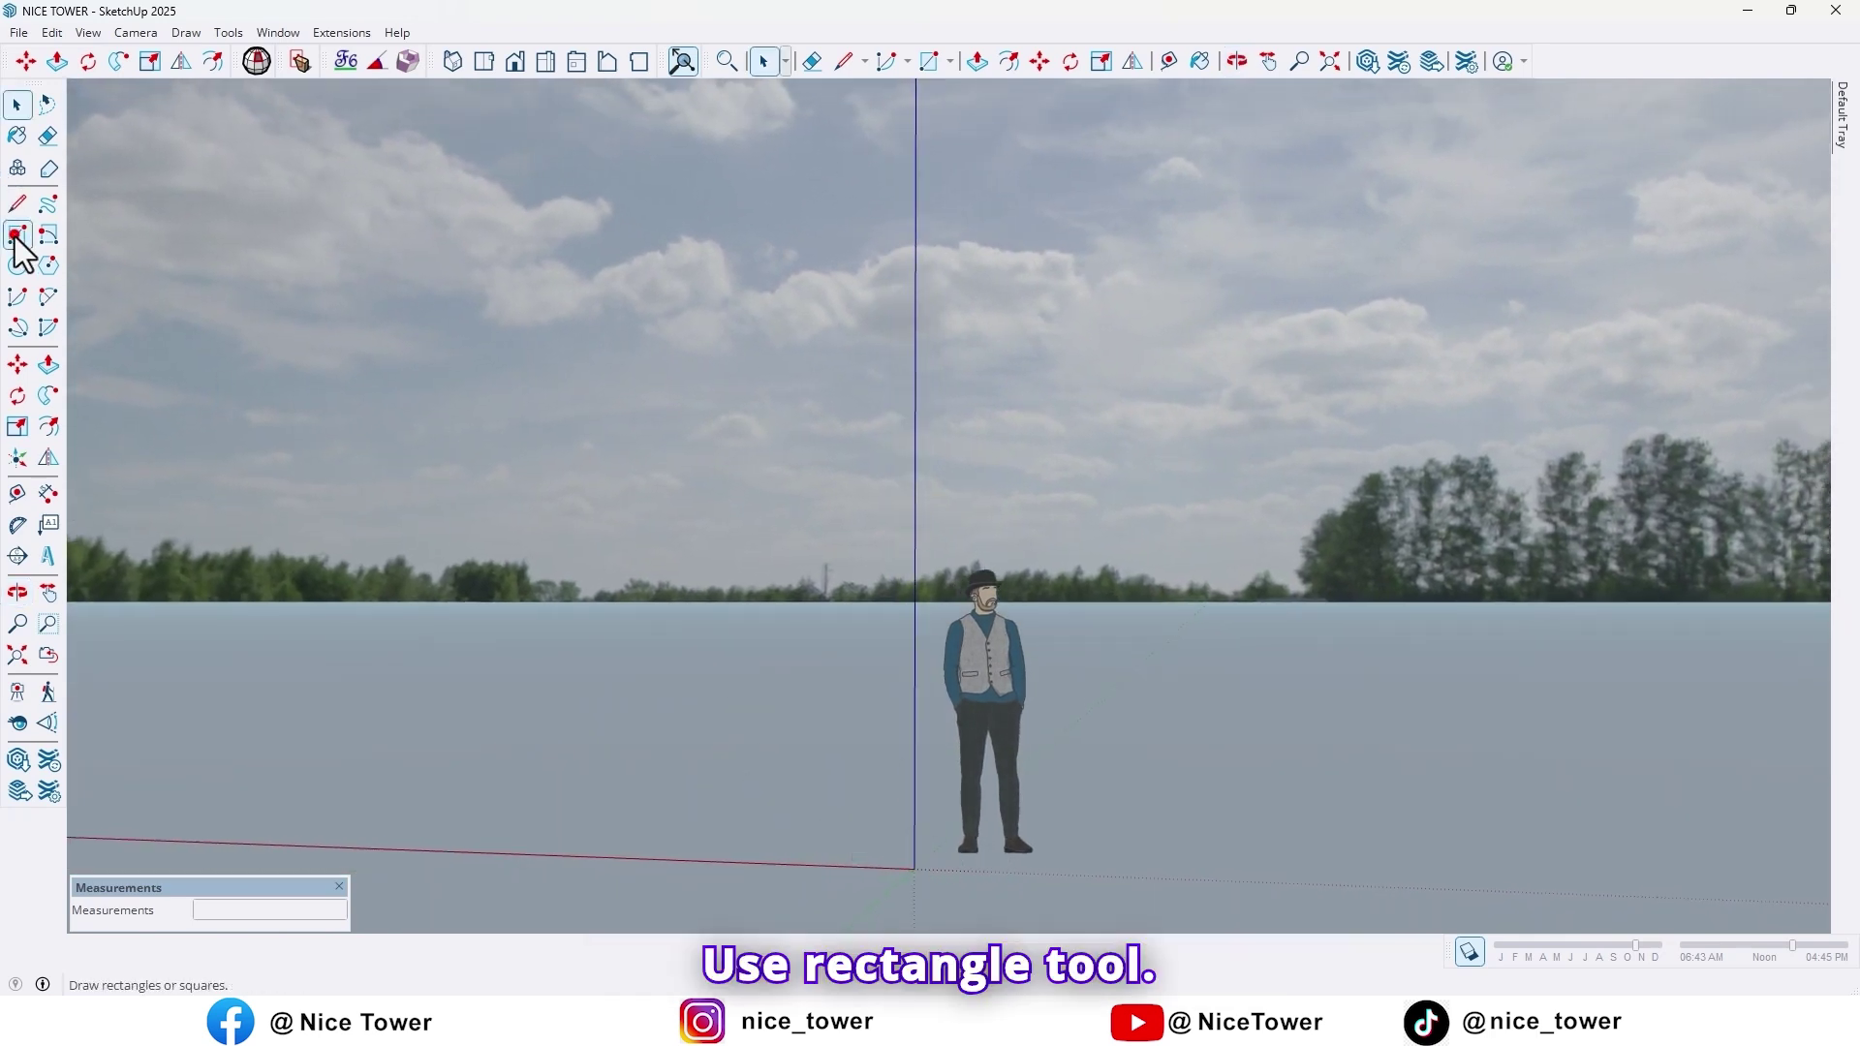
Draw a vertical 30 by 7 cm rectangle with its corner at the origin.
click(917, 869)
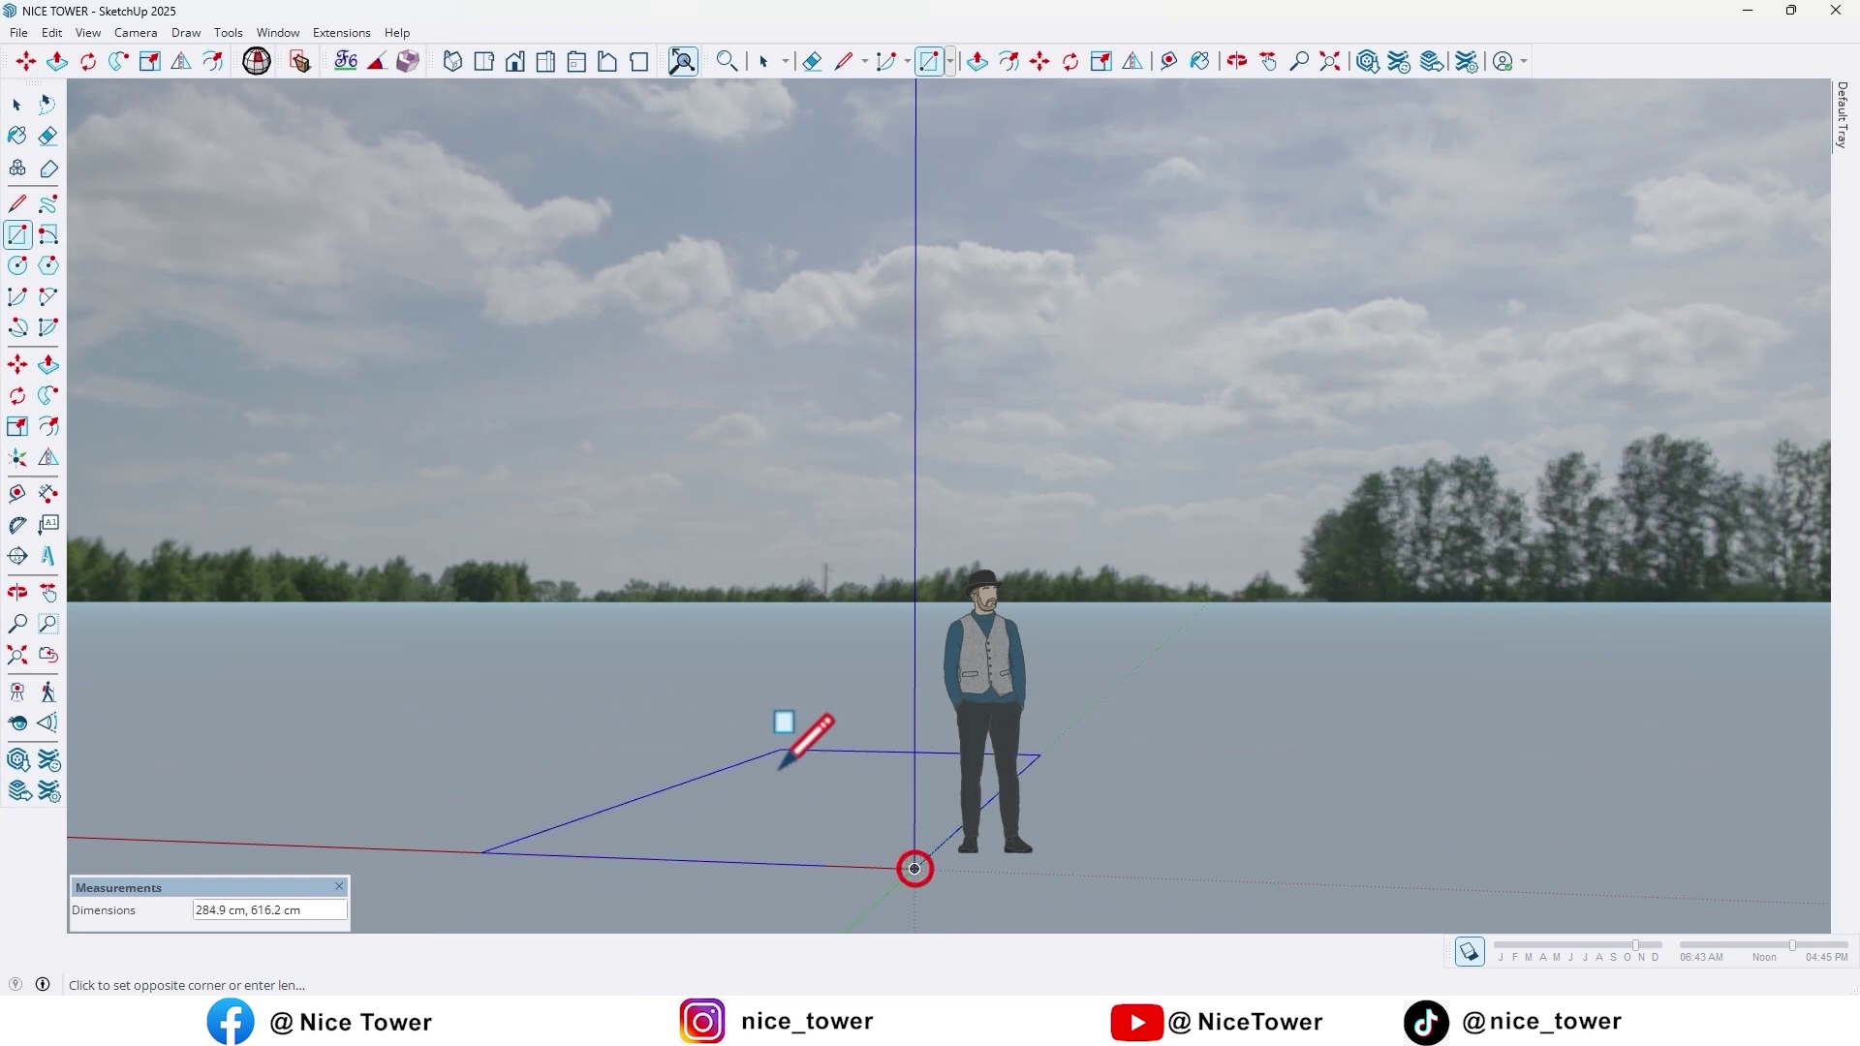
key(Left)
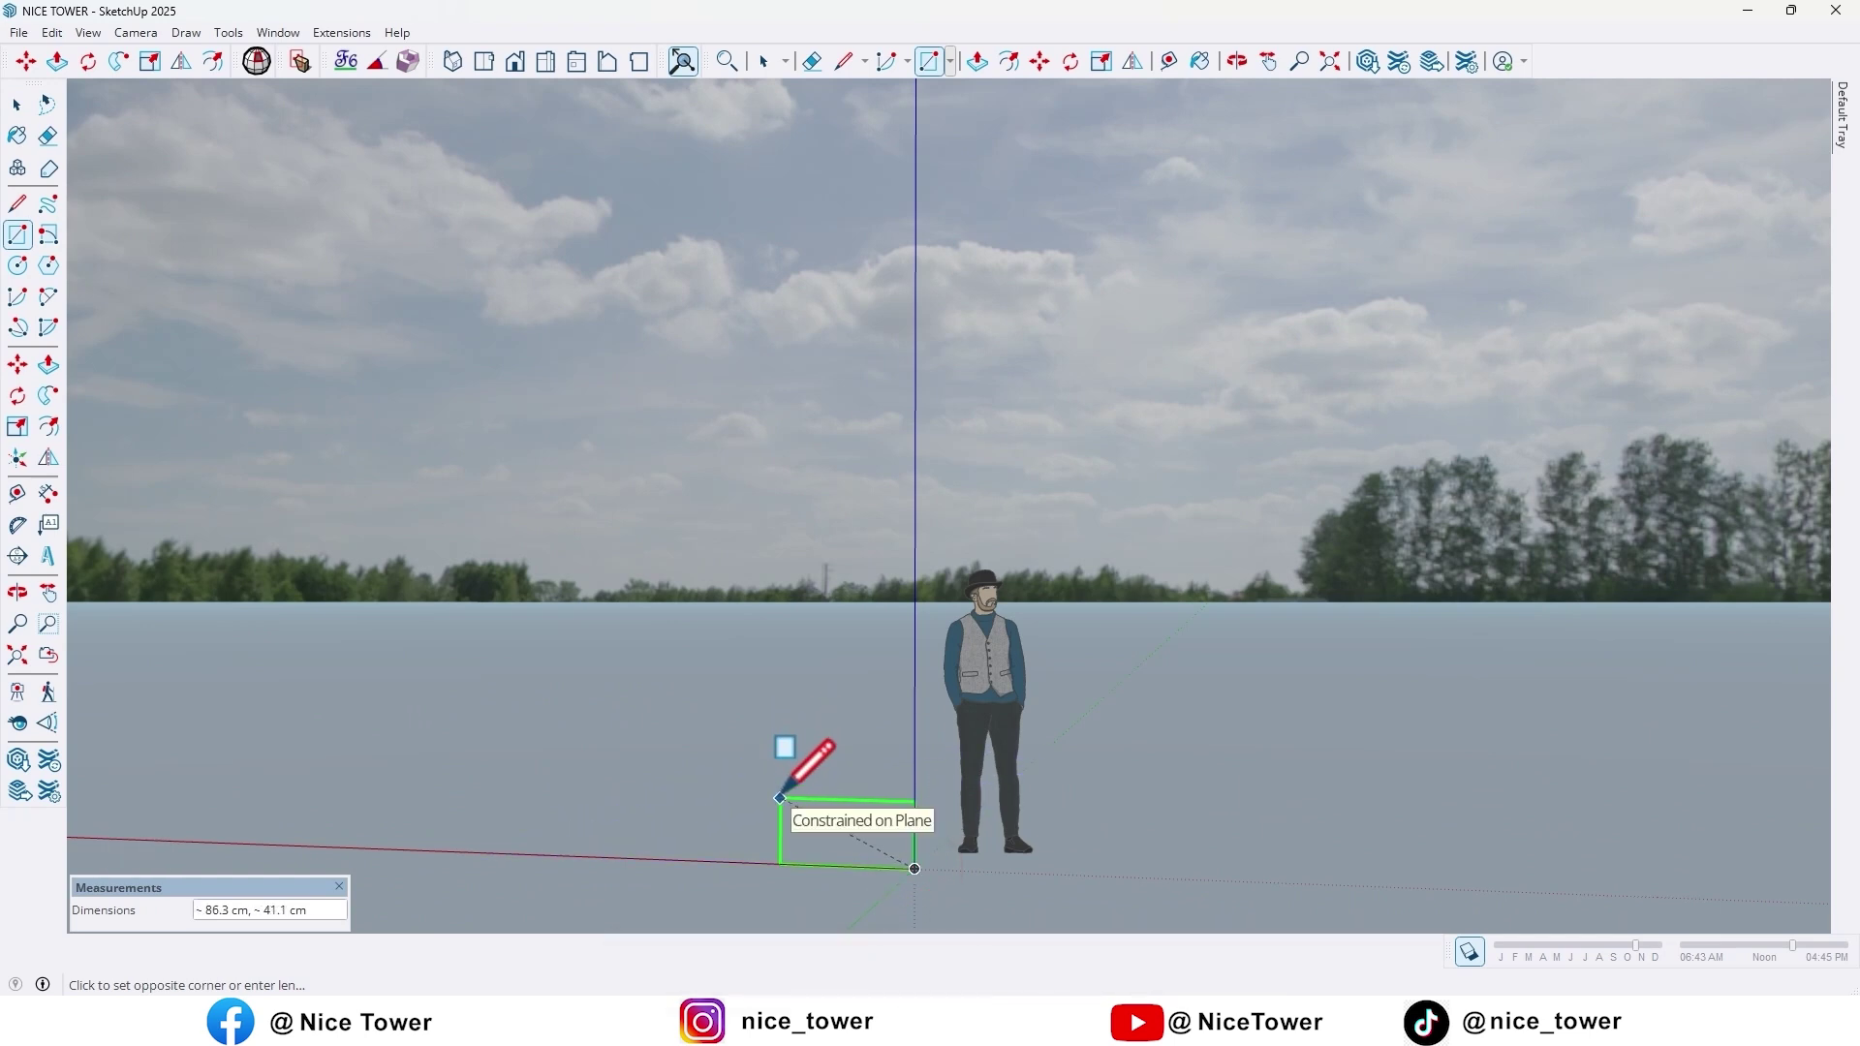
text(30)
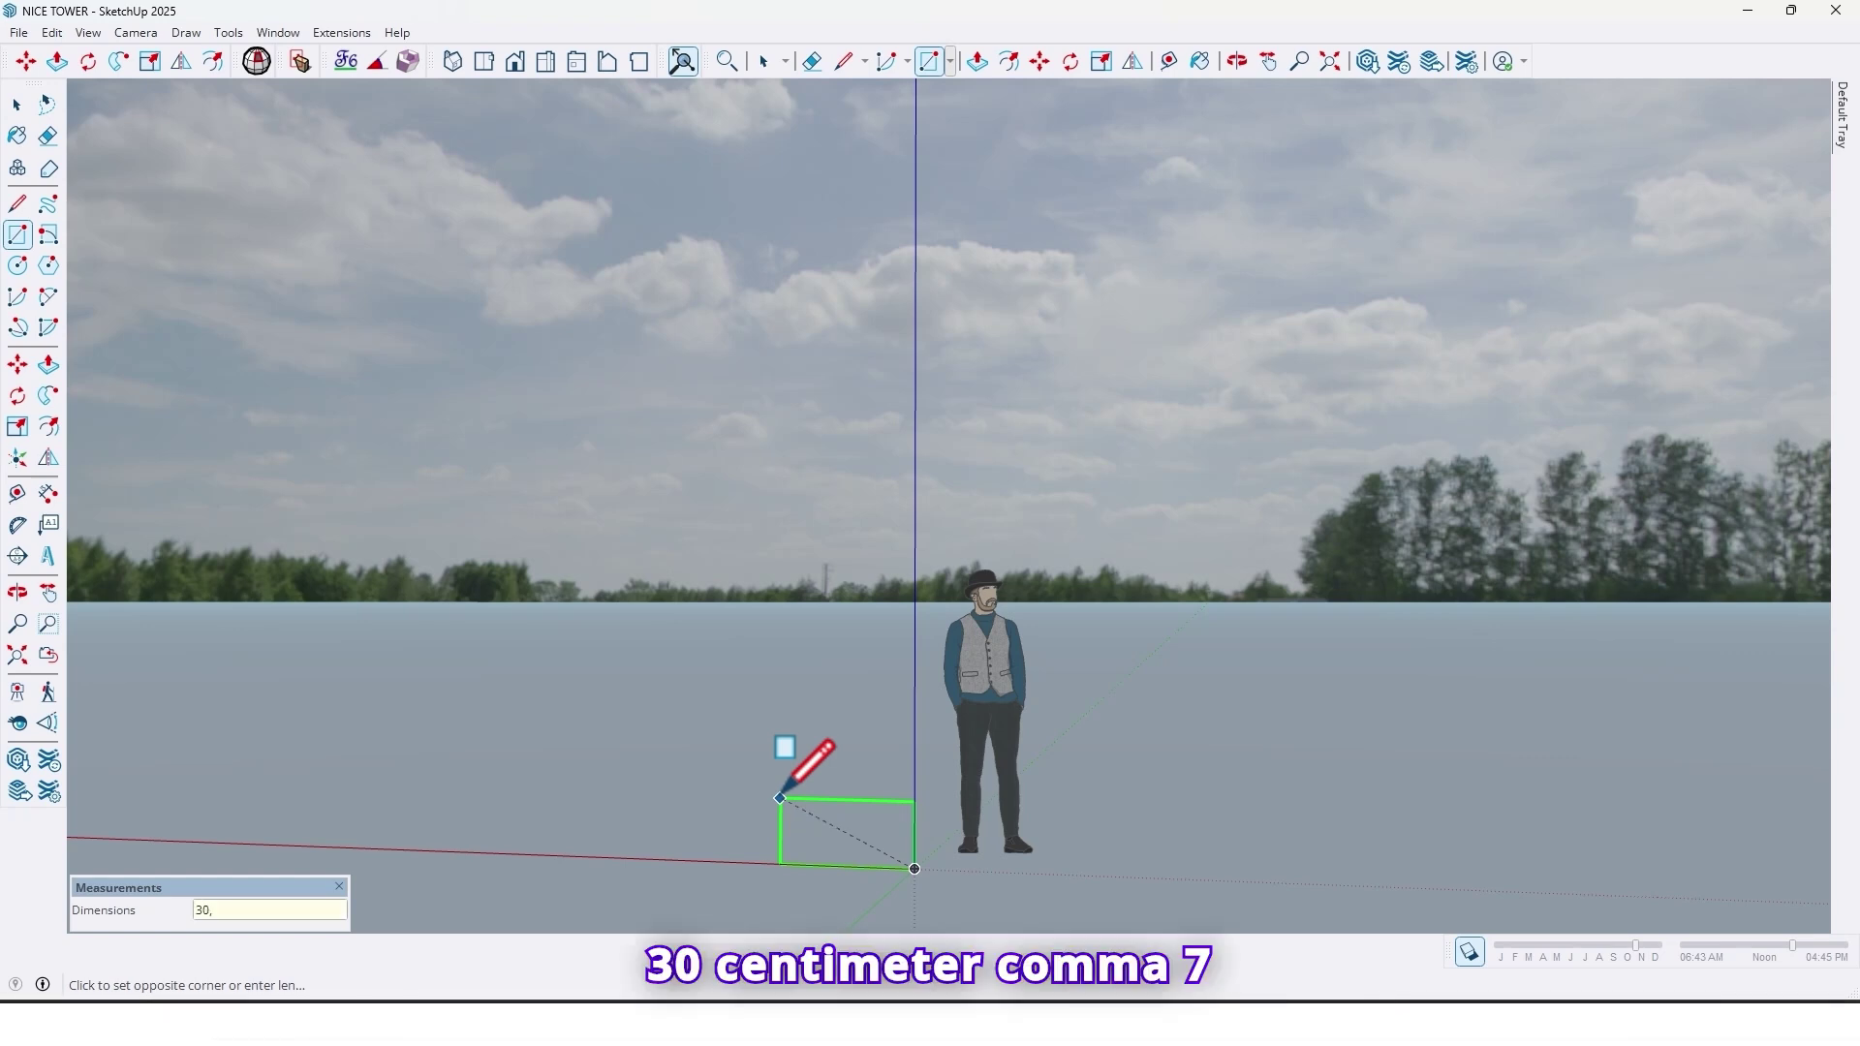
text(,7)
key(Return)
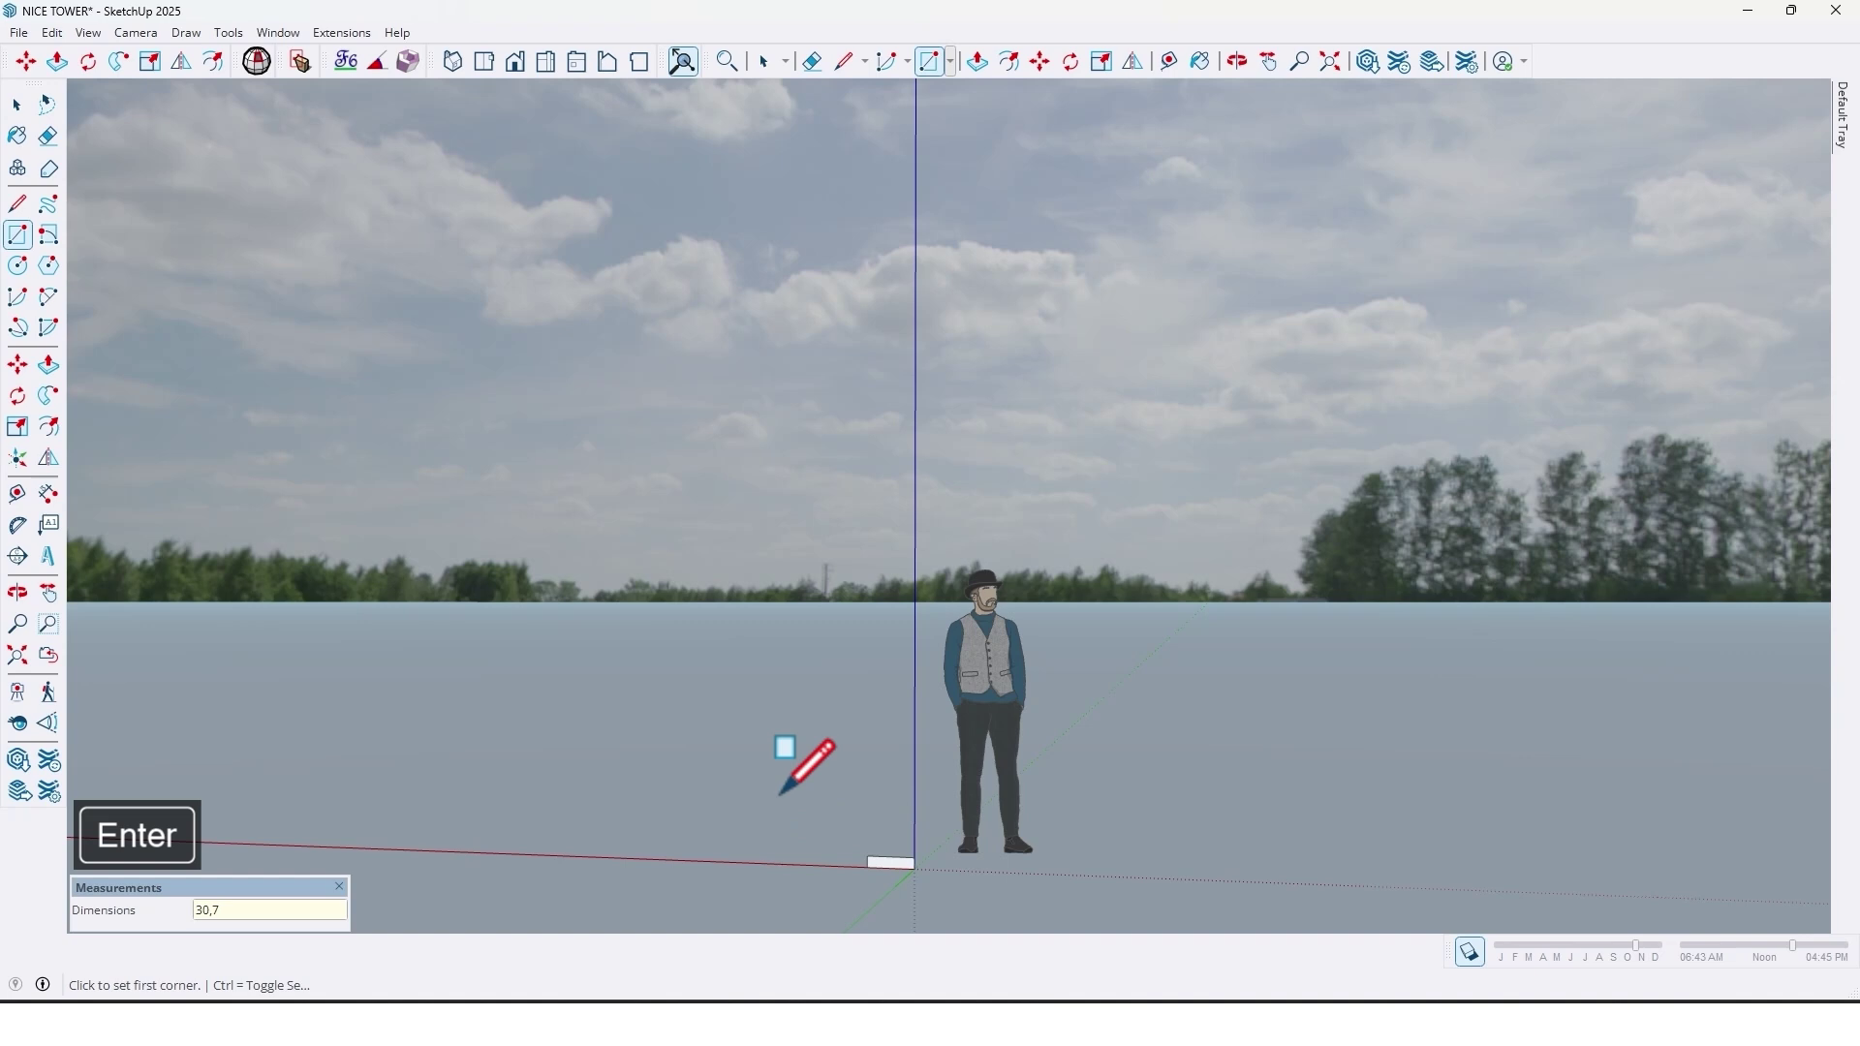
scroll(883, 875, up, 1)
scroll(917, 867, up, 6)
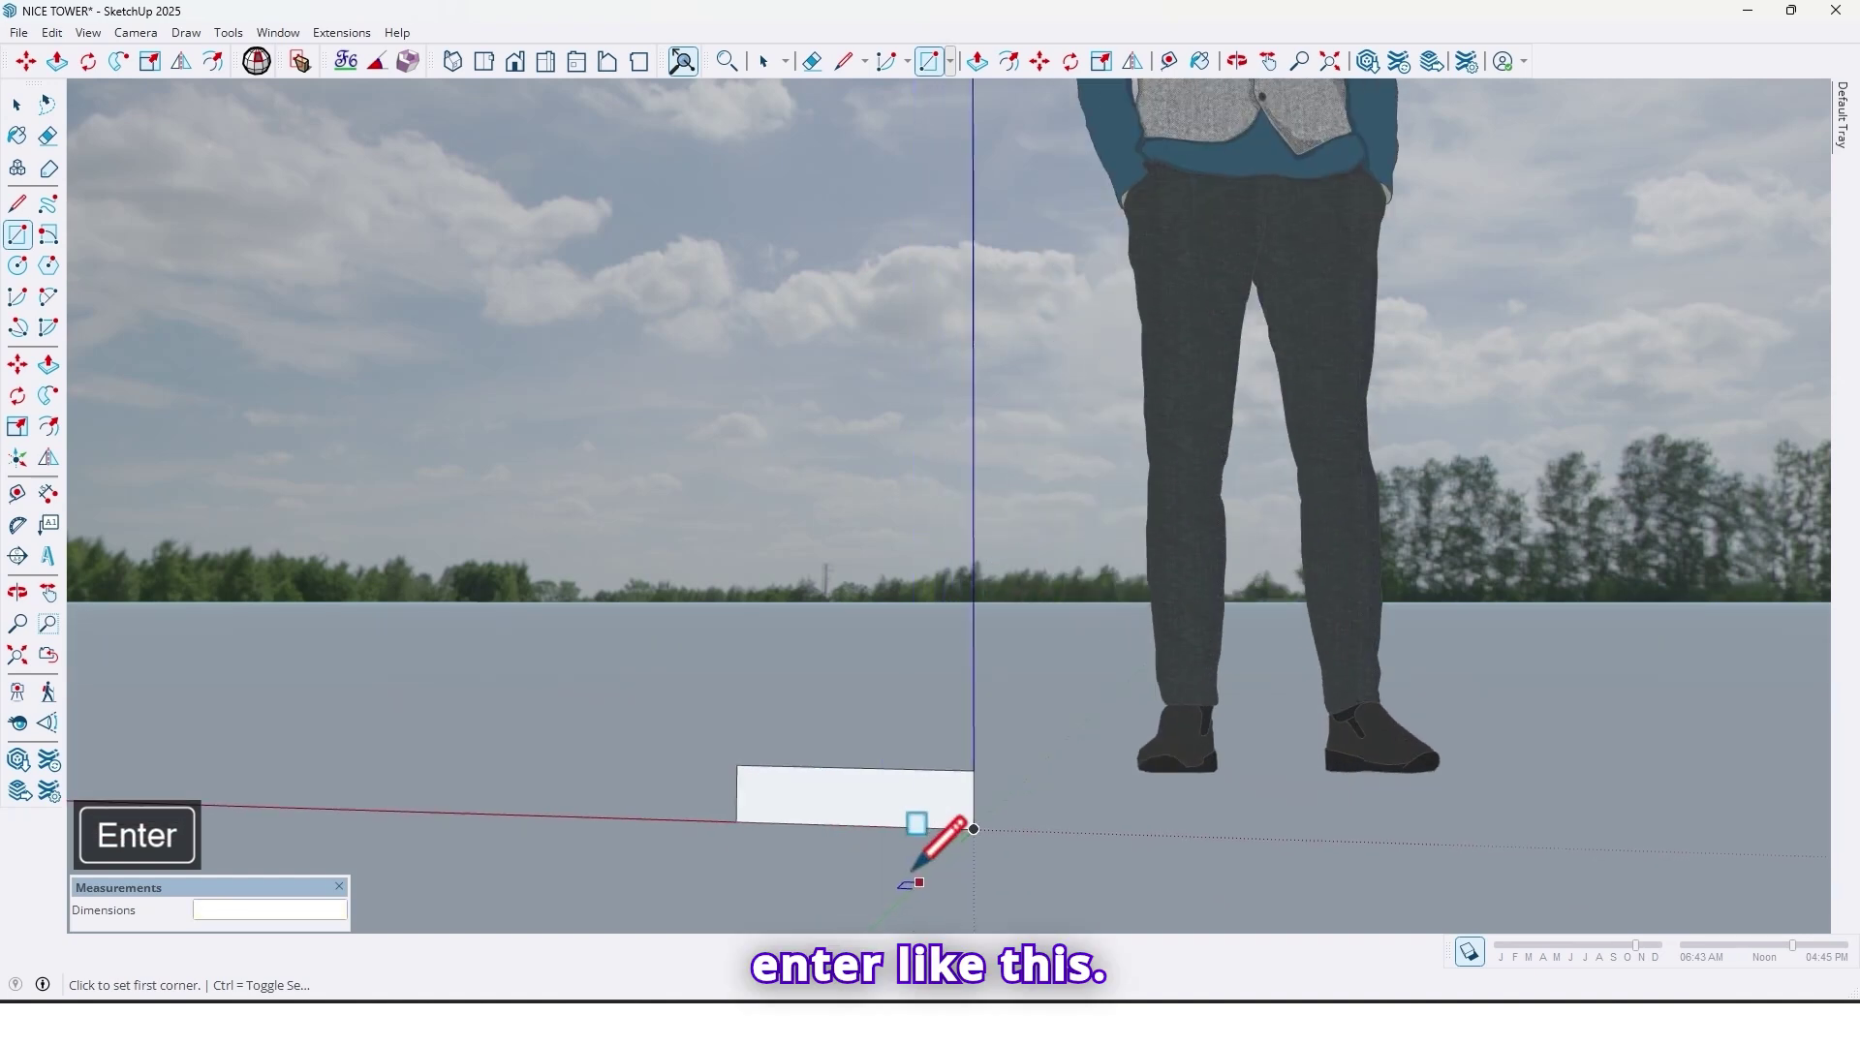
key(space)
Make the 30 by 7 cm step rectangle into a new component, Component#1.
click(881, 802)
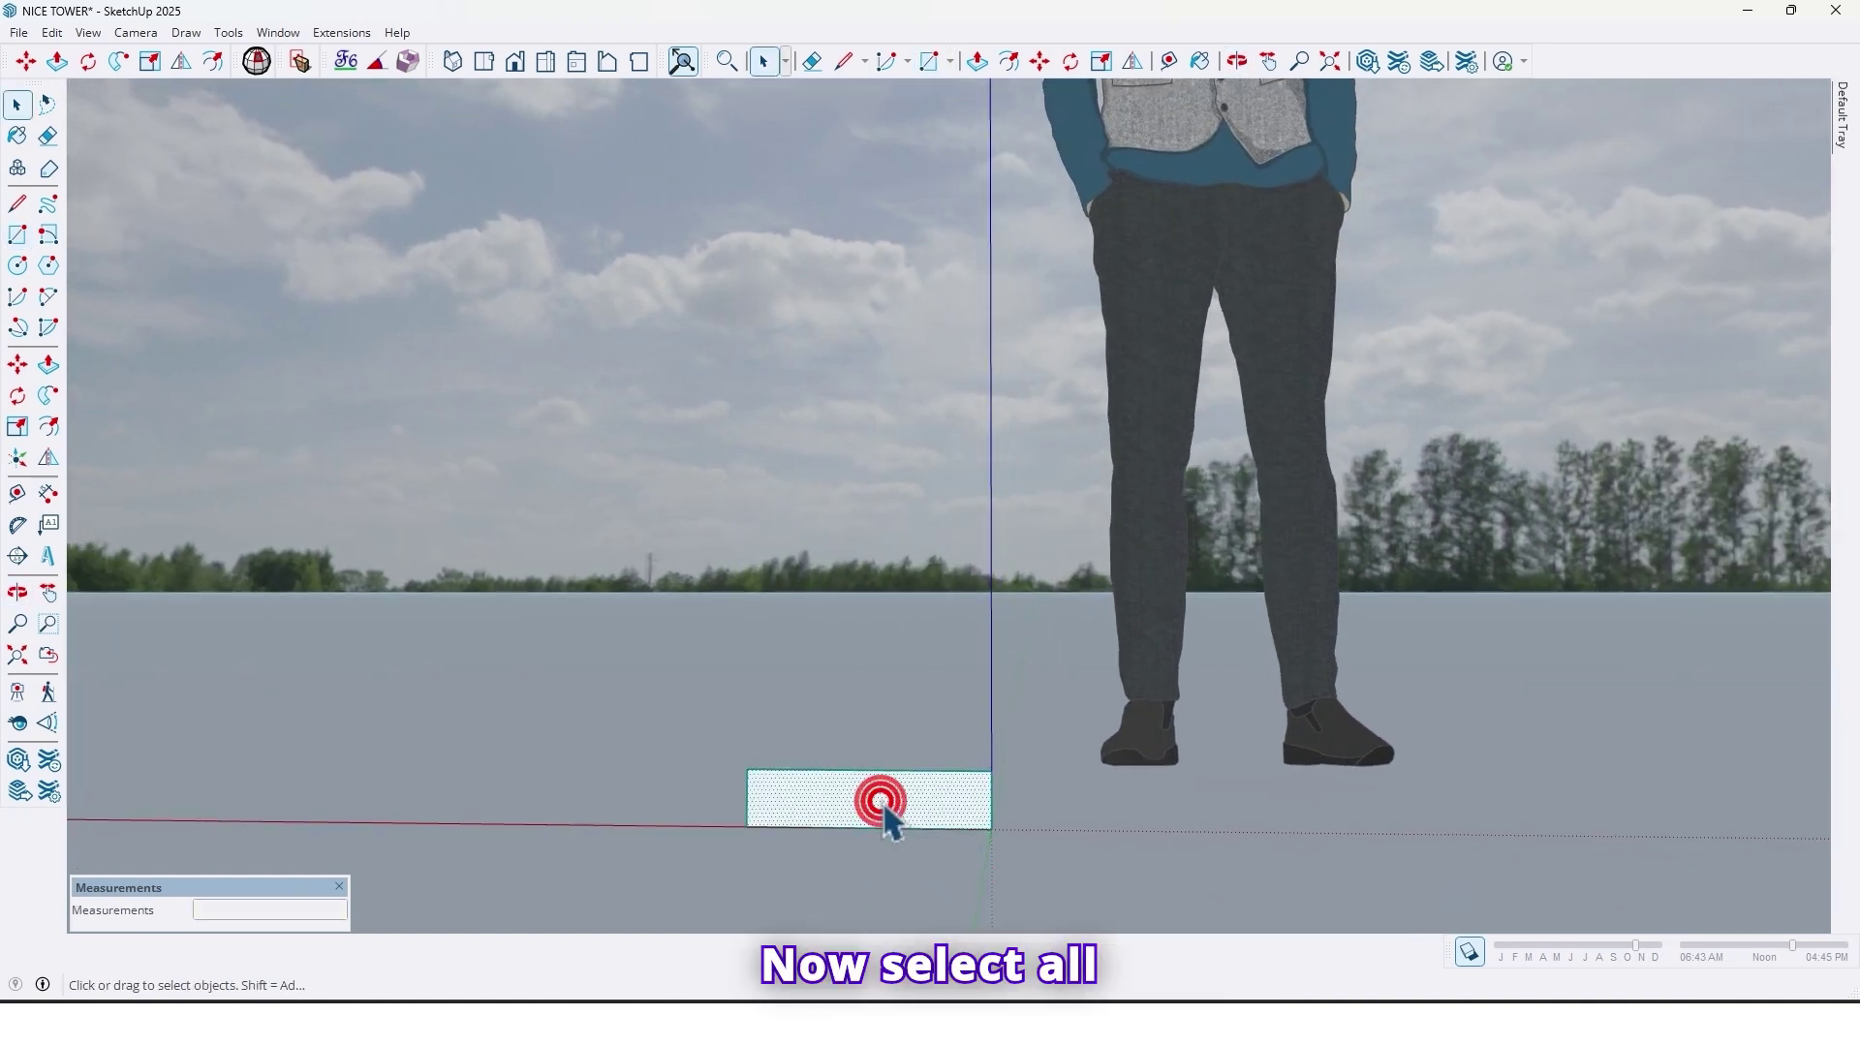
right_click(884, 804)
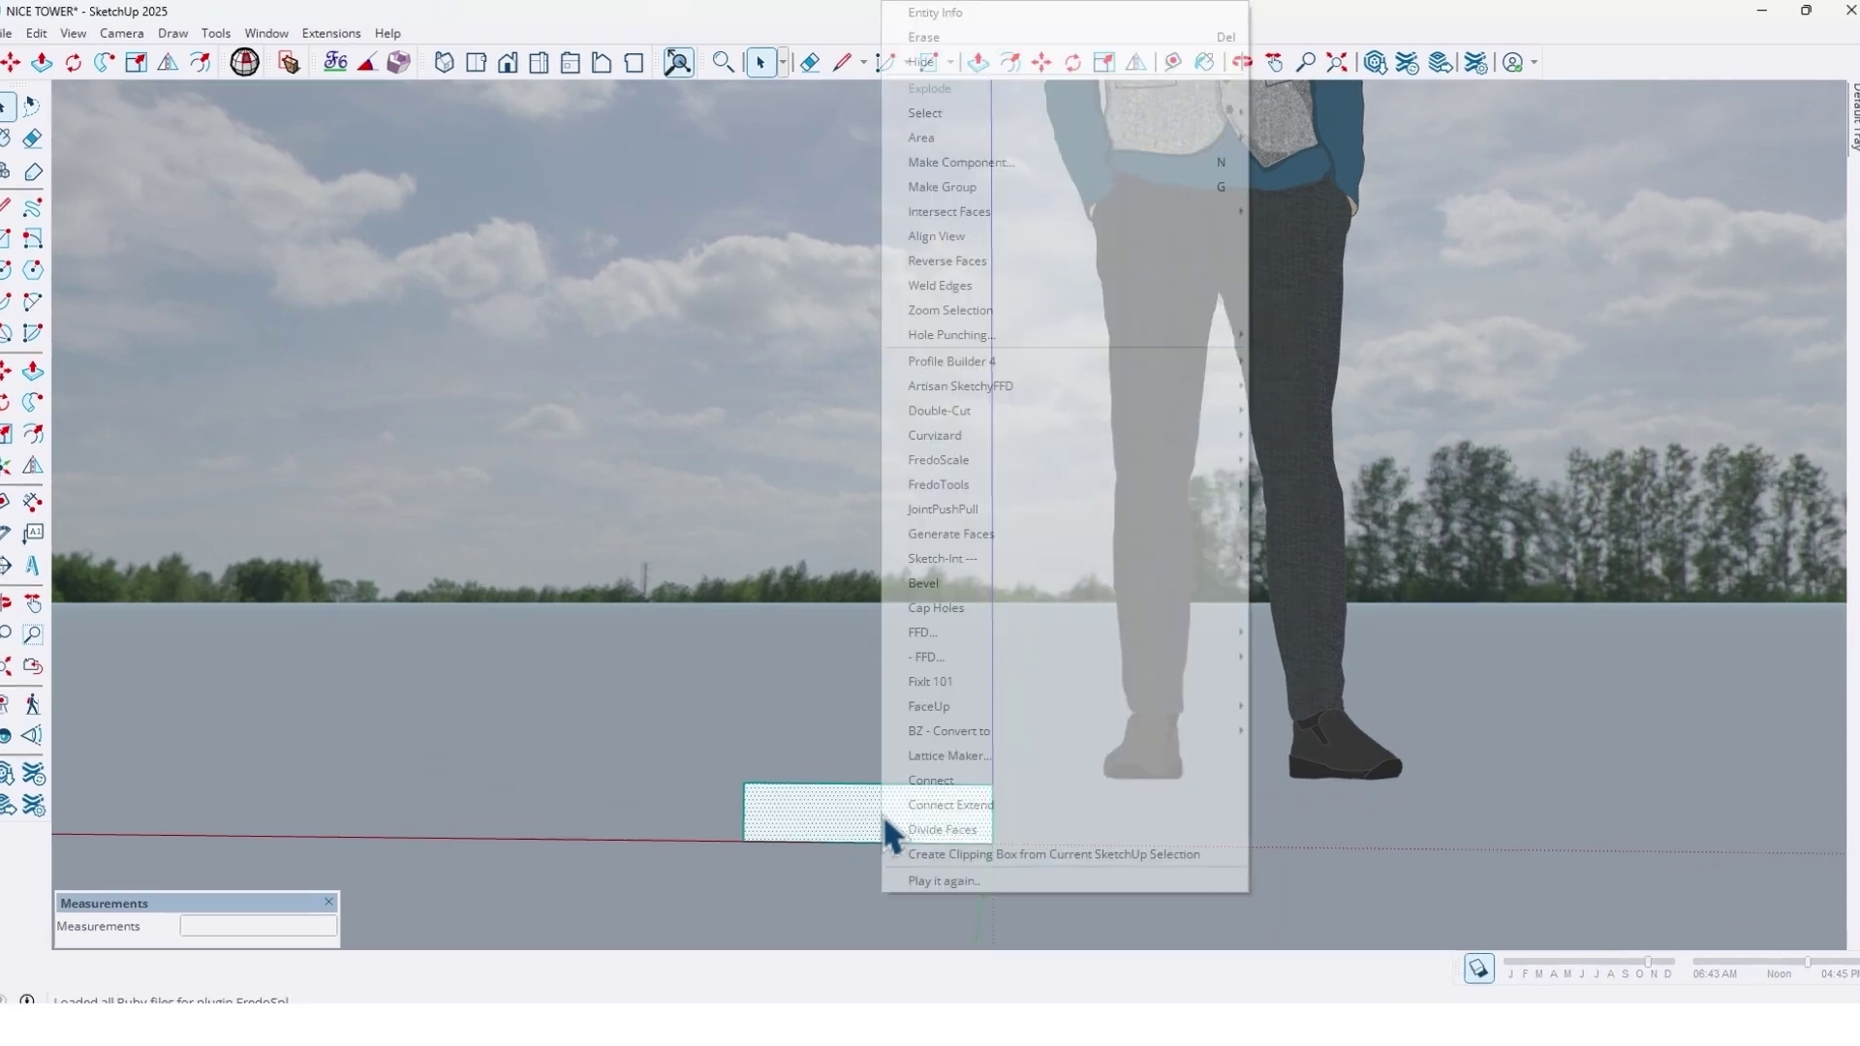
click(988, 164)
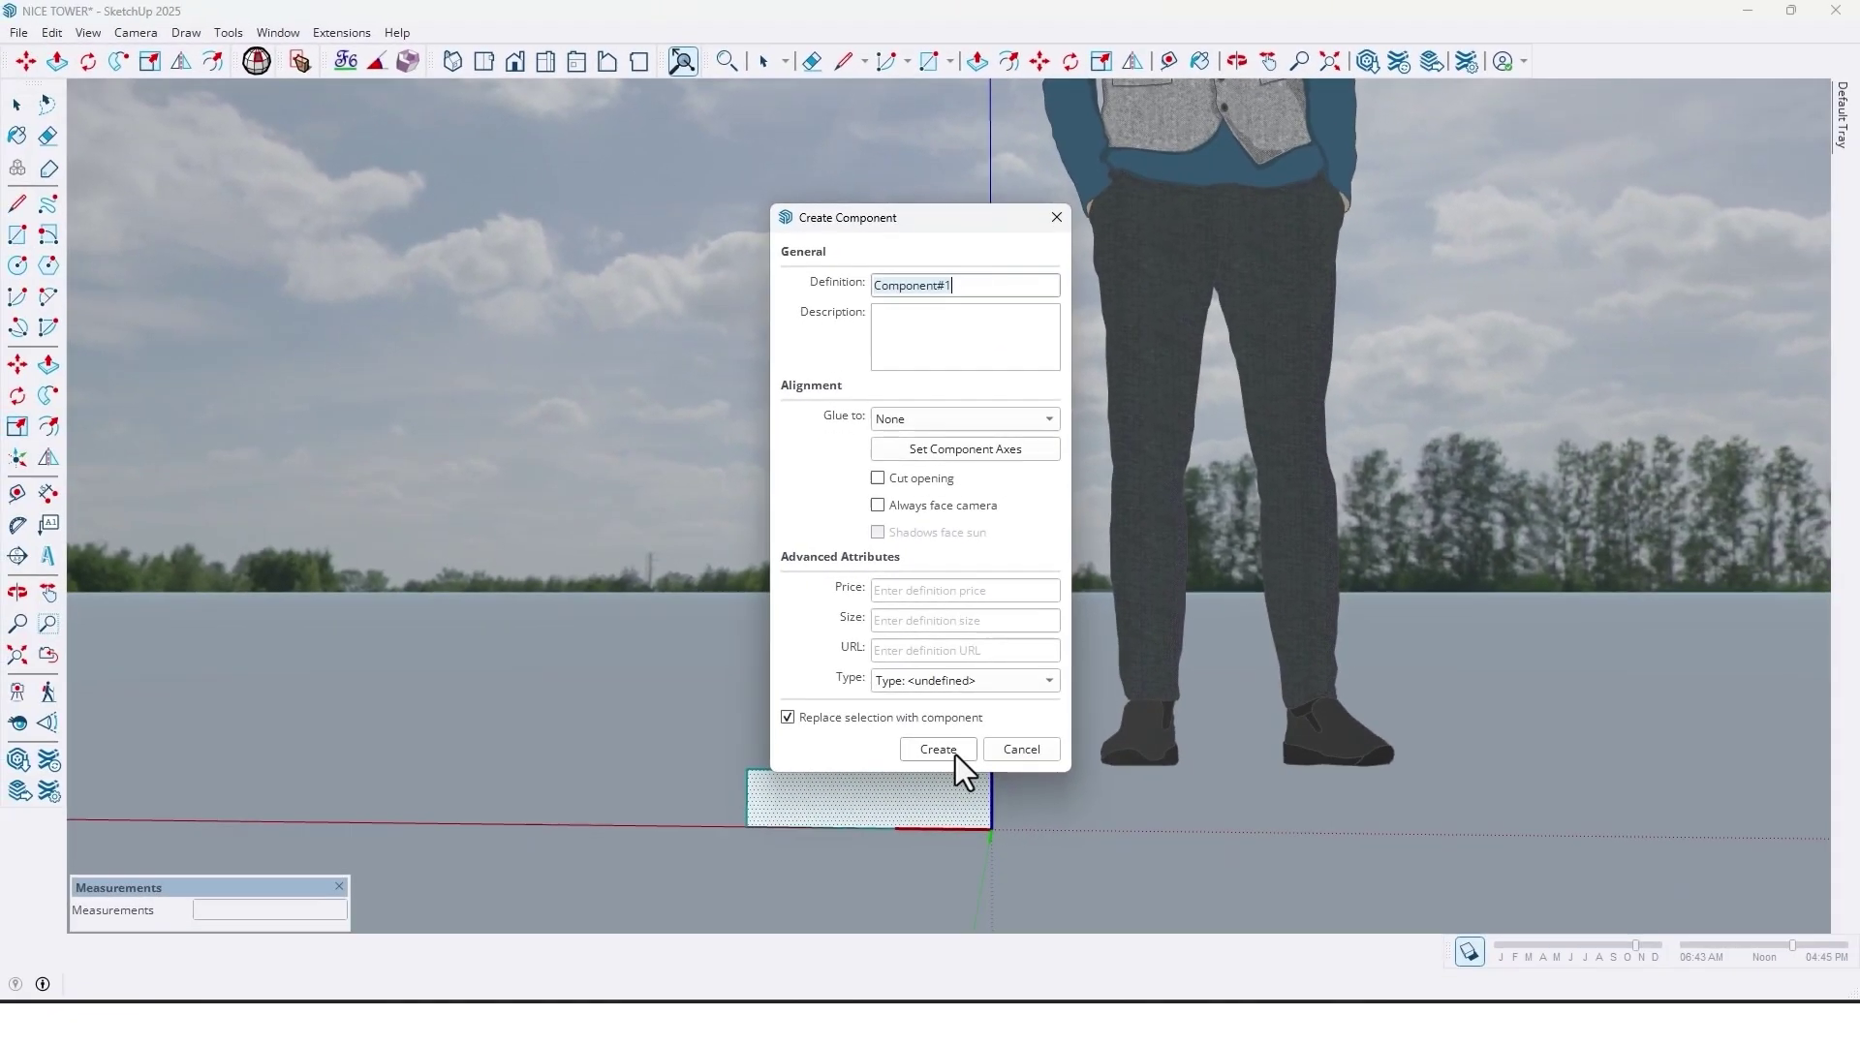
click(955, 752)
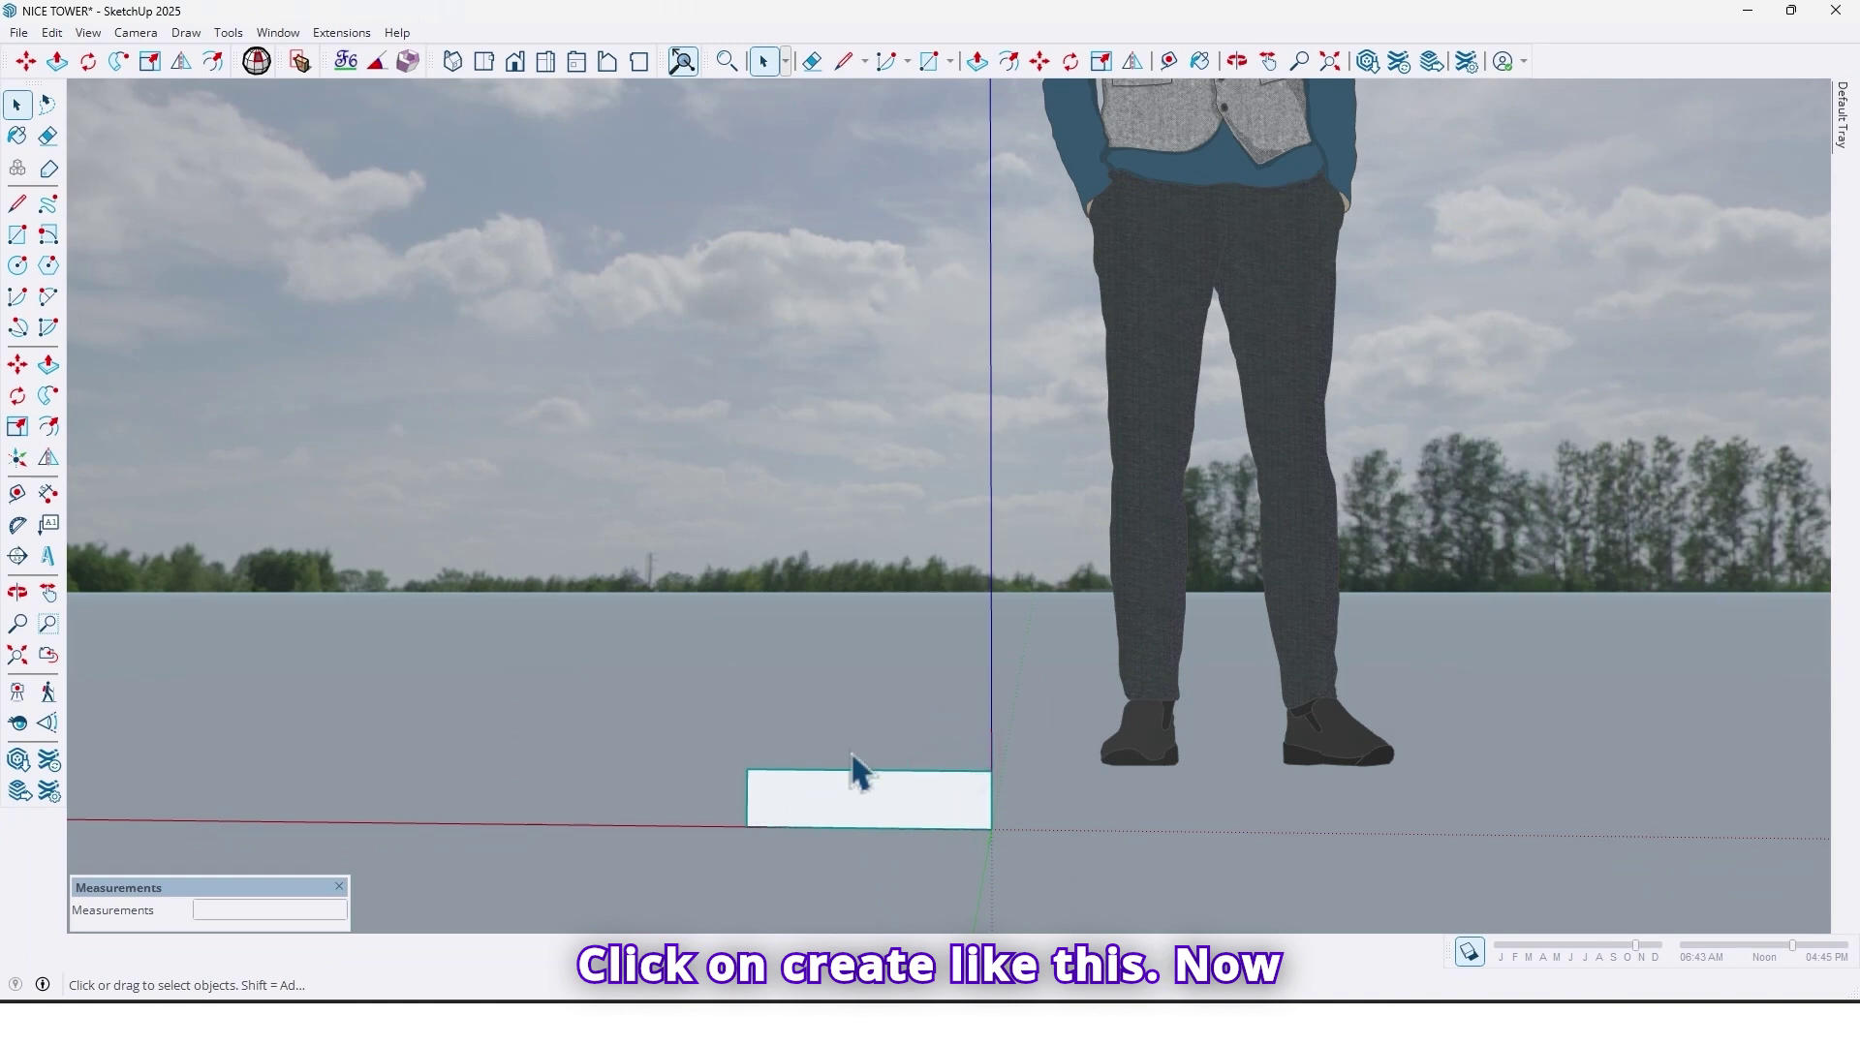
Raise the step rectangle 10 cm straight up off the ground.
click(23, 369)
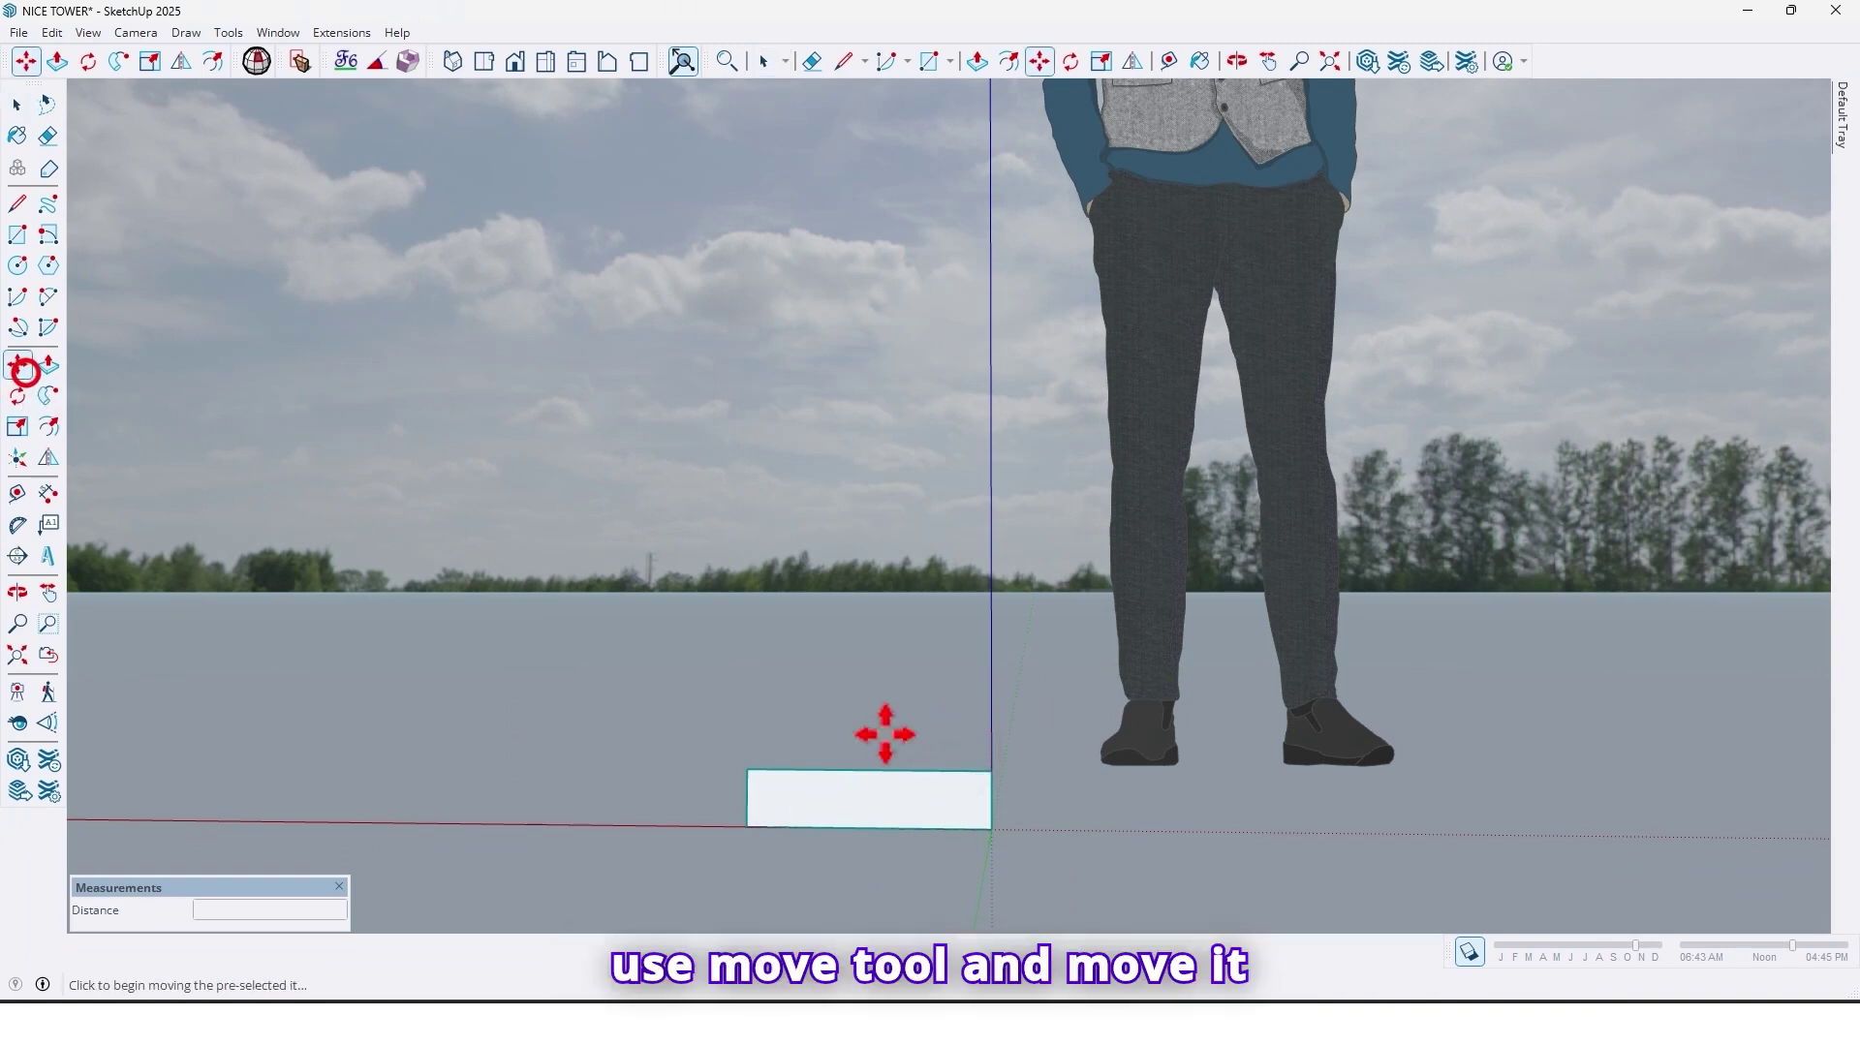
click(994, 830)
key(Up)
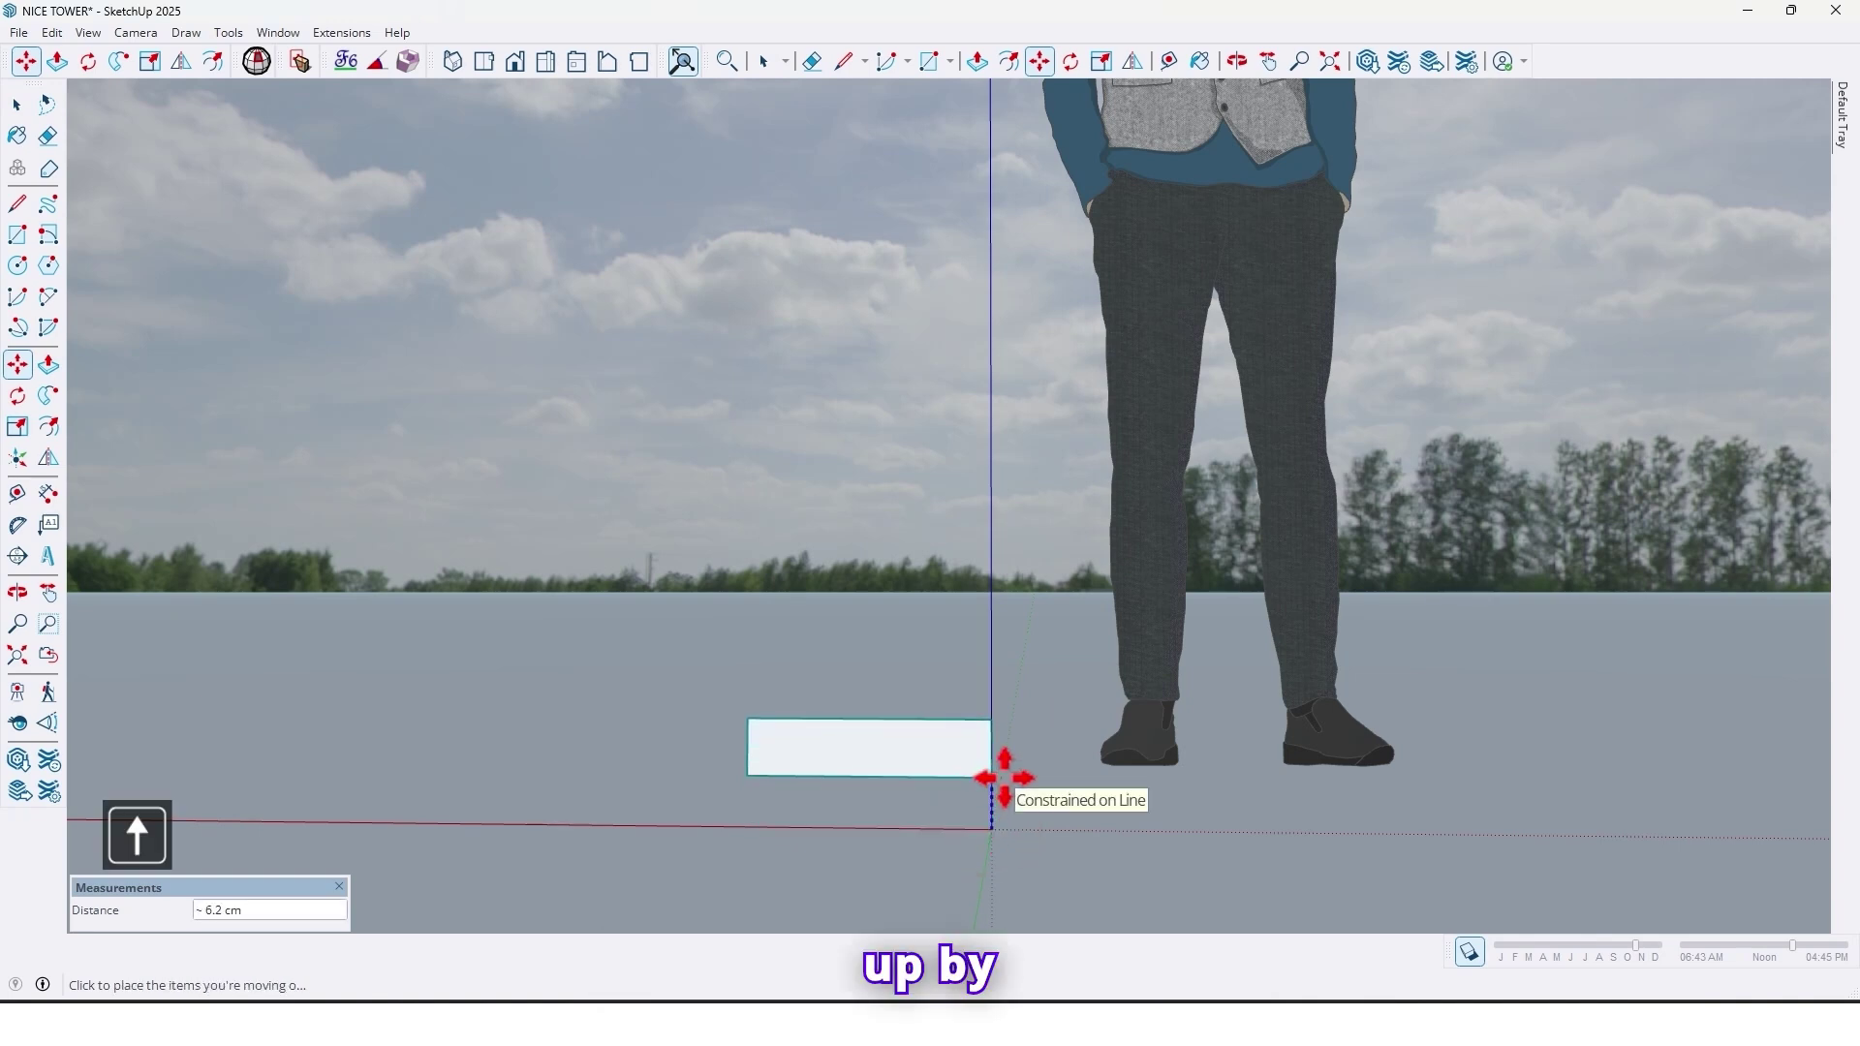
text(10)
key(Return)
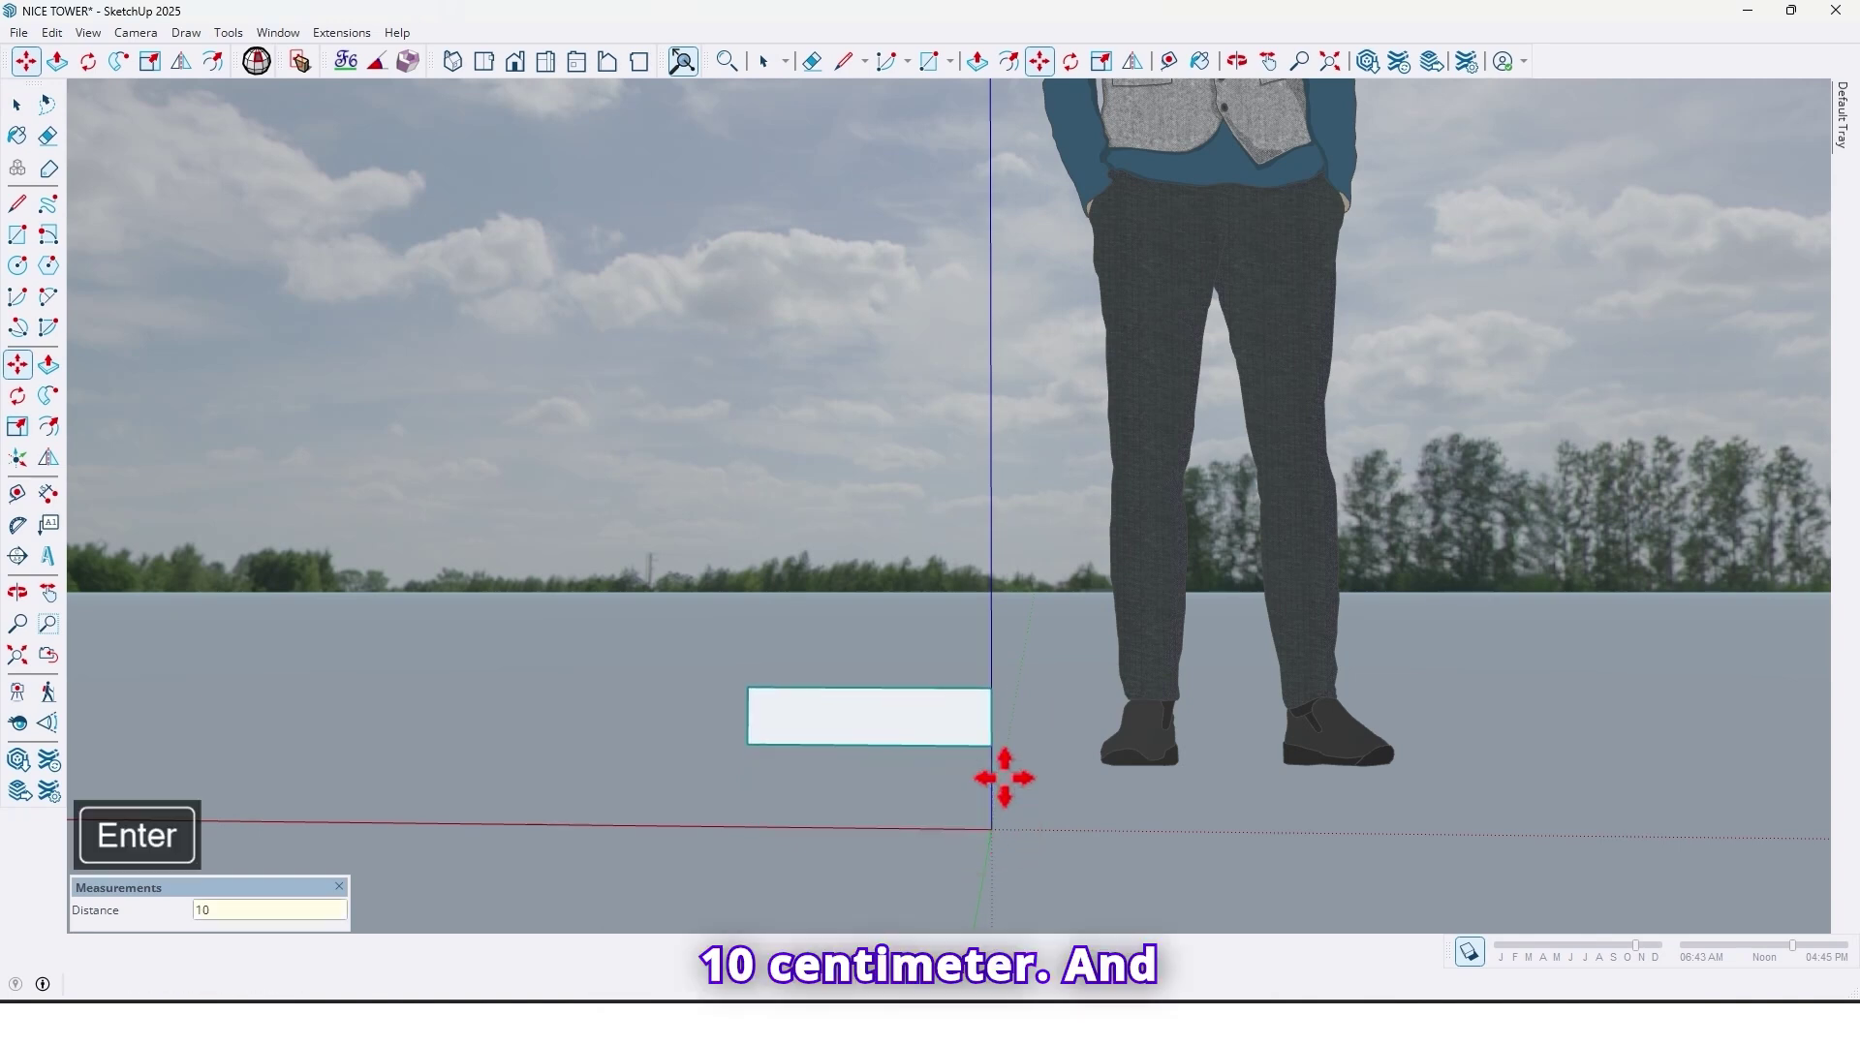
Copy the step onto its own top corner and repeat it 15x into a diagonal flight.
click(991, 829)
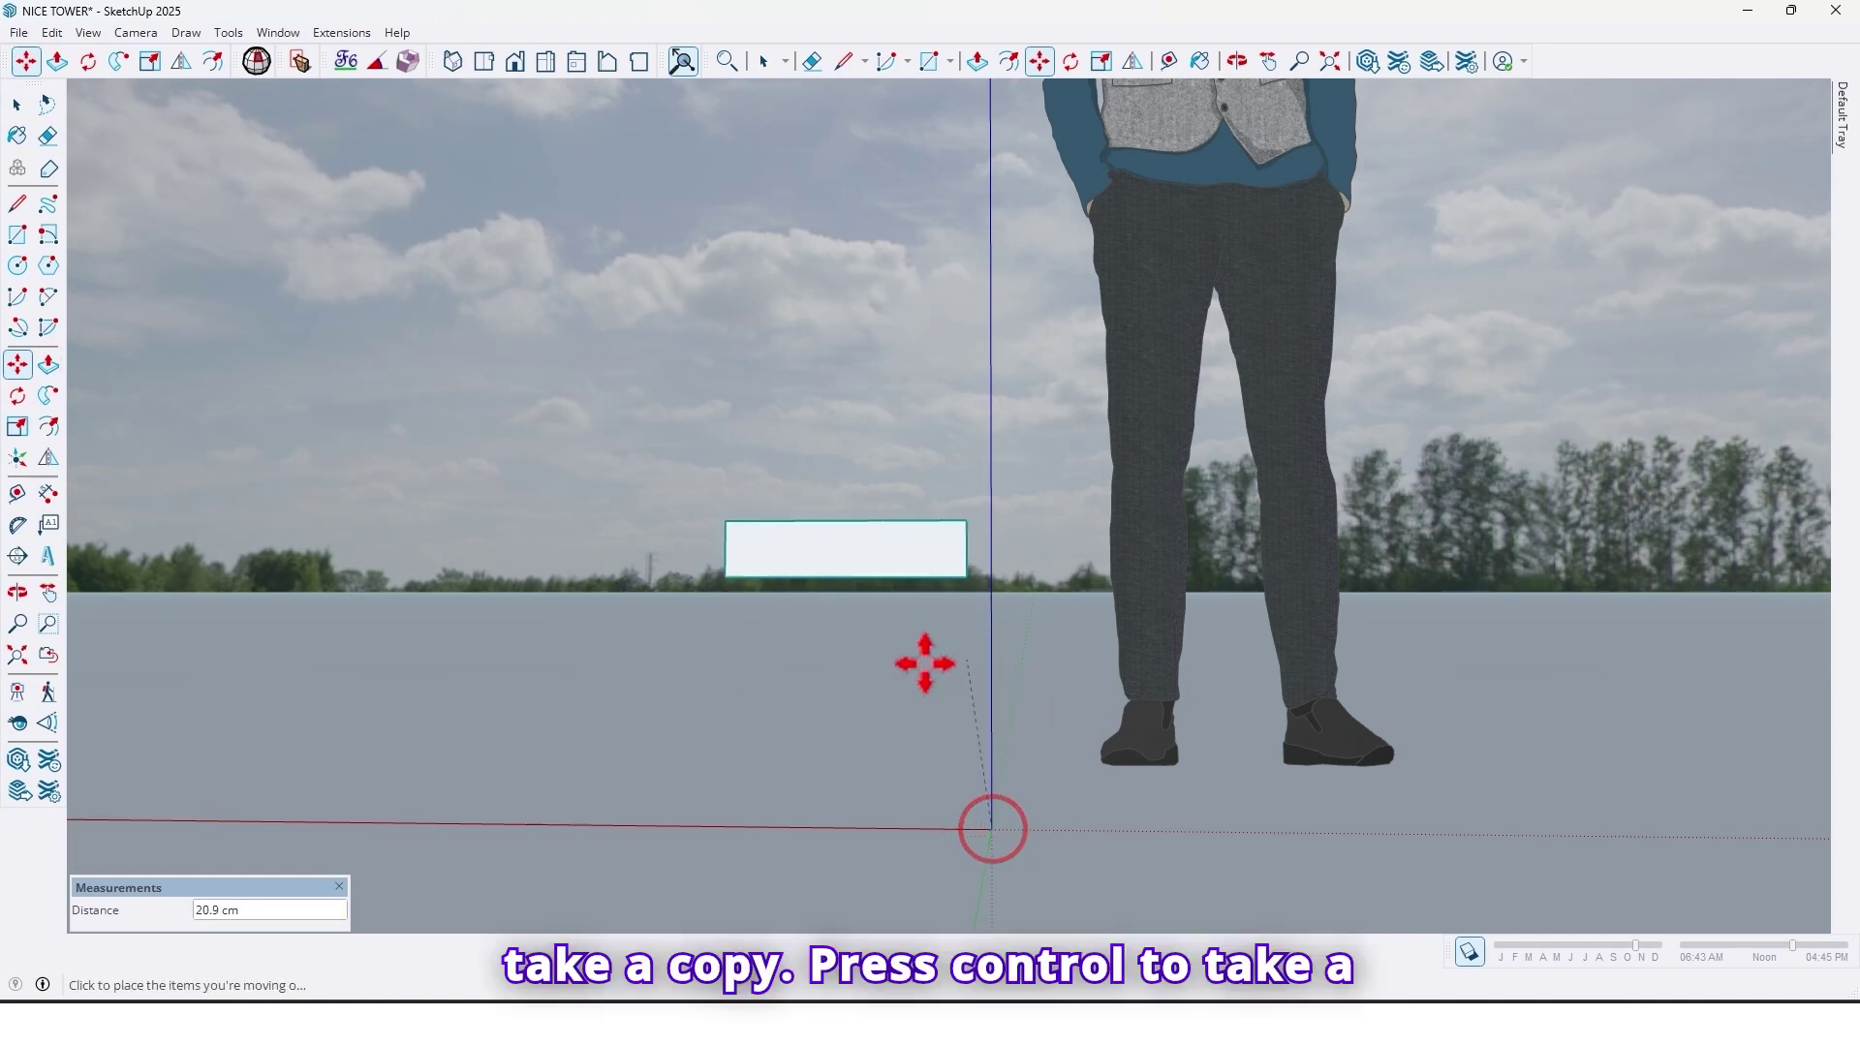
key(ctrl)
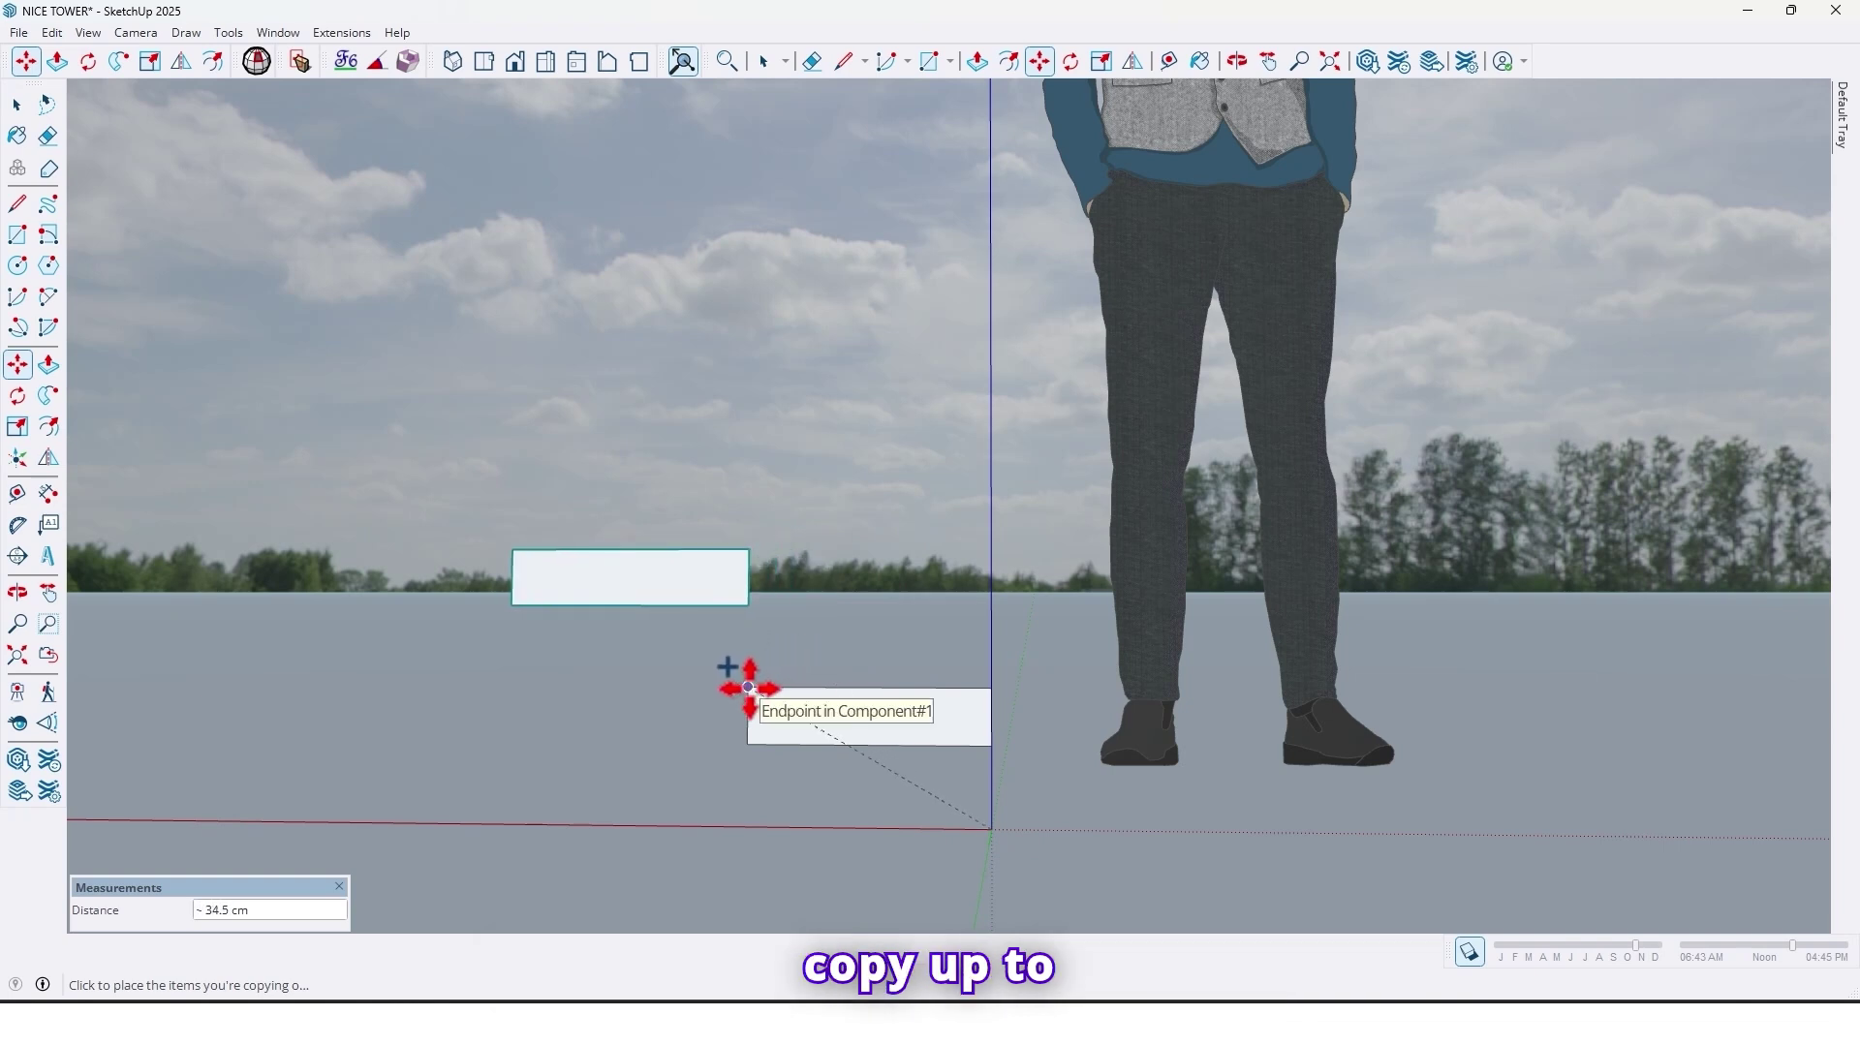
click(748, 687)
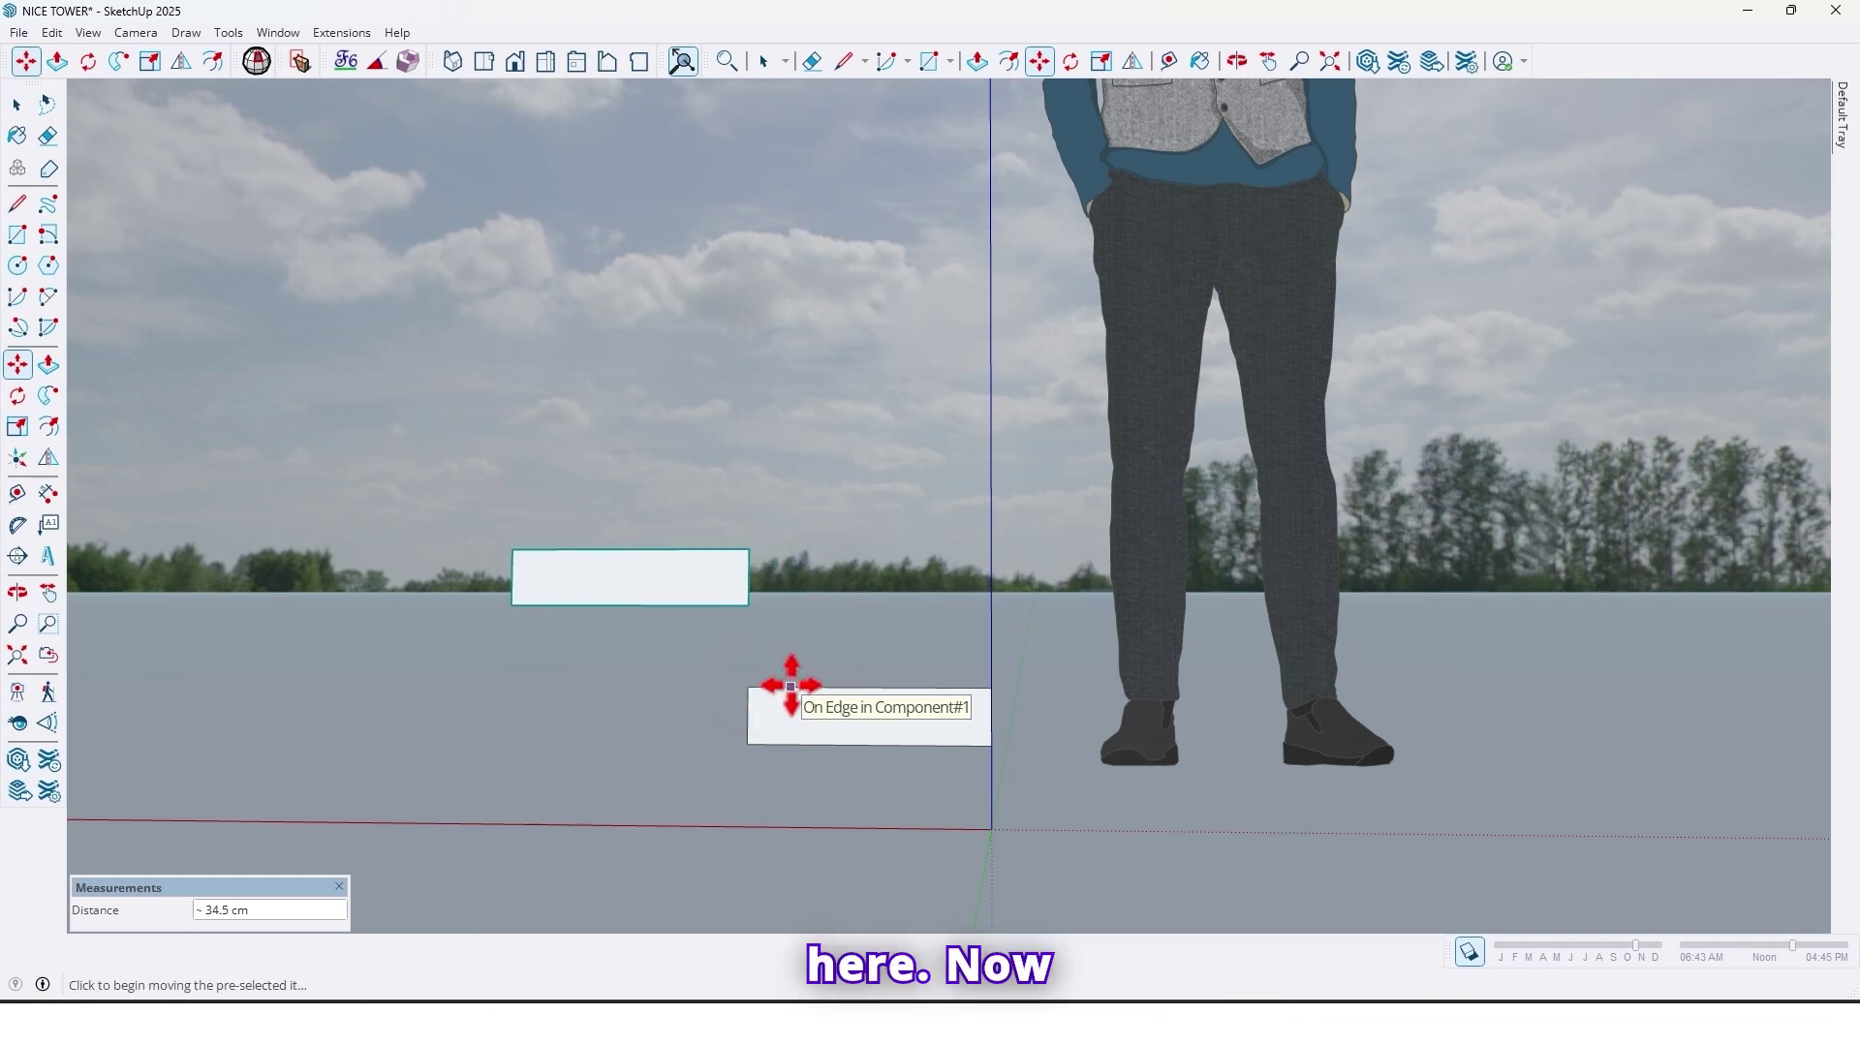
scroll(790, 686, down, 6)
mouse_move(789, 678)
middle_down()
mouse_move(930, 732)
mouse_move(884, 726)
mouse_move(884, 685)
middle_up()
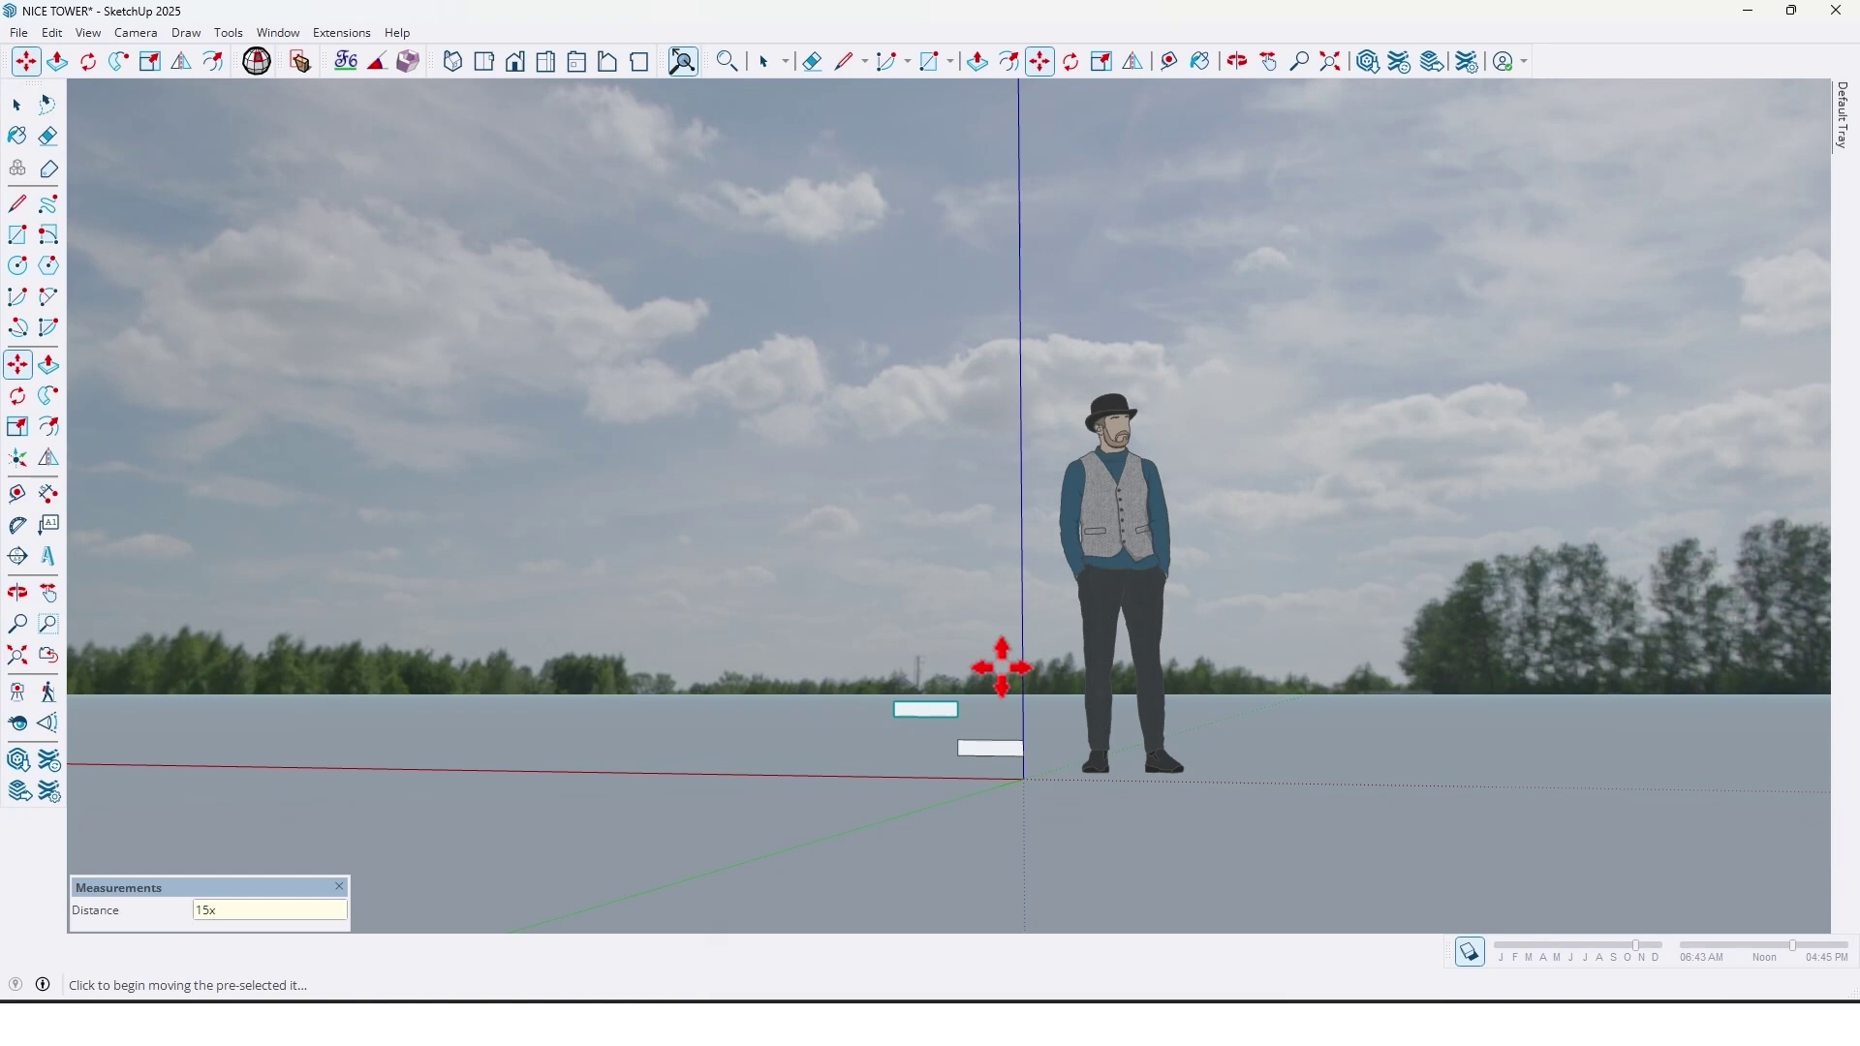
key(Return)
scroll(880, 553, down, 5)
middle_drag(881, 552, 983, 758)
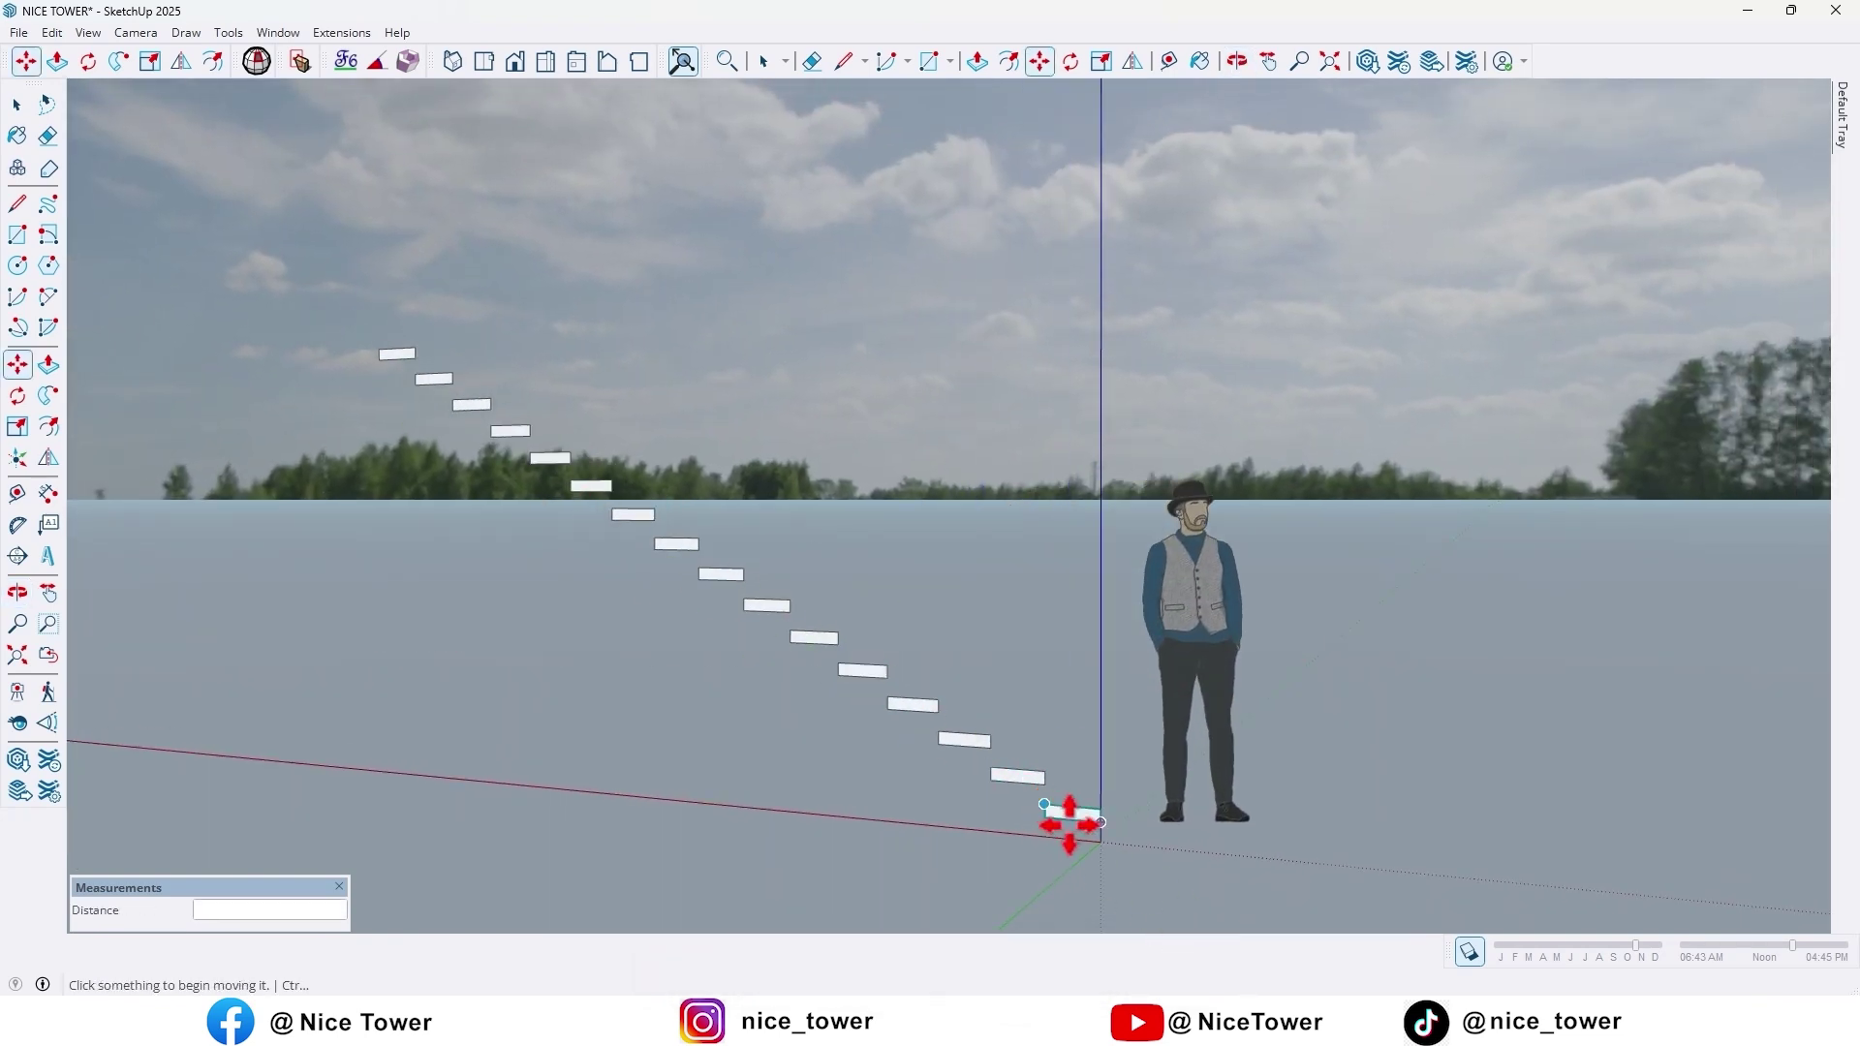
middle_drag(1070, 824, 985, 756)
key(space)
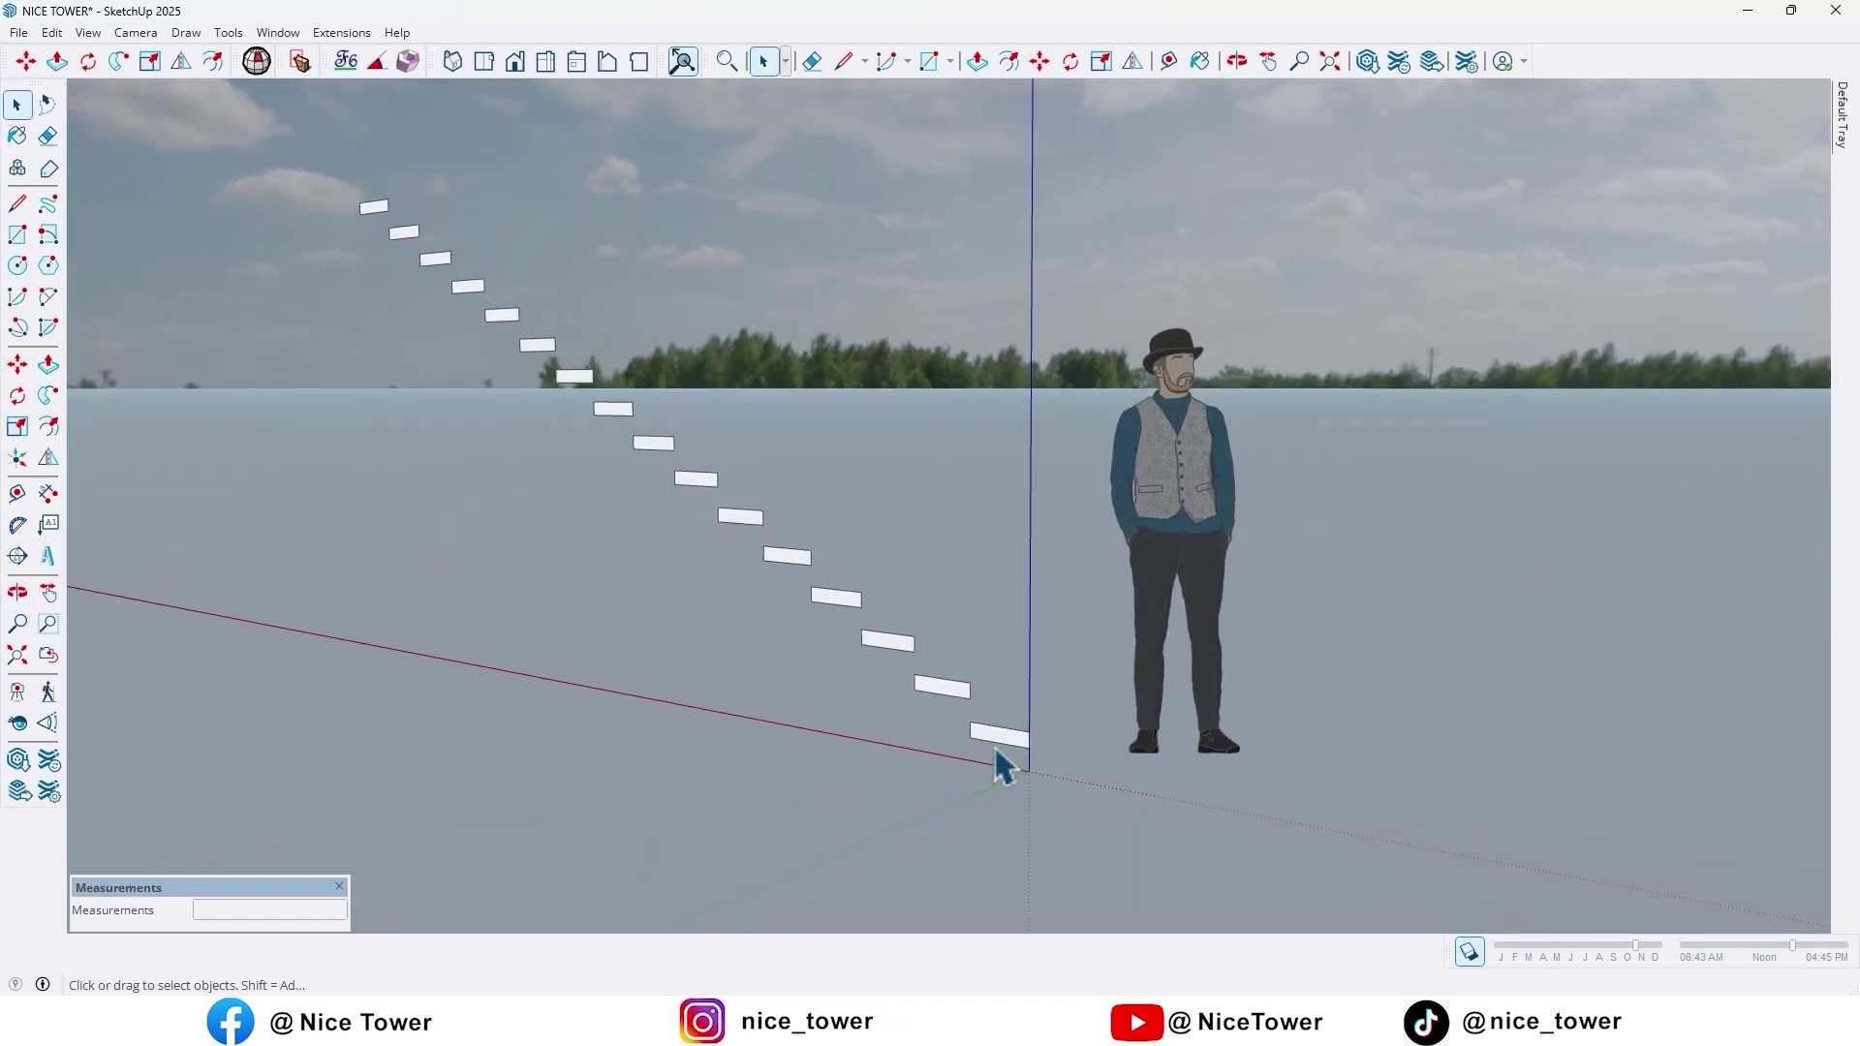
Inside the bottom step component, push/pull the face 120 cm so all treads extrude.
scroll(1008, 755, up, 2)
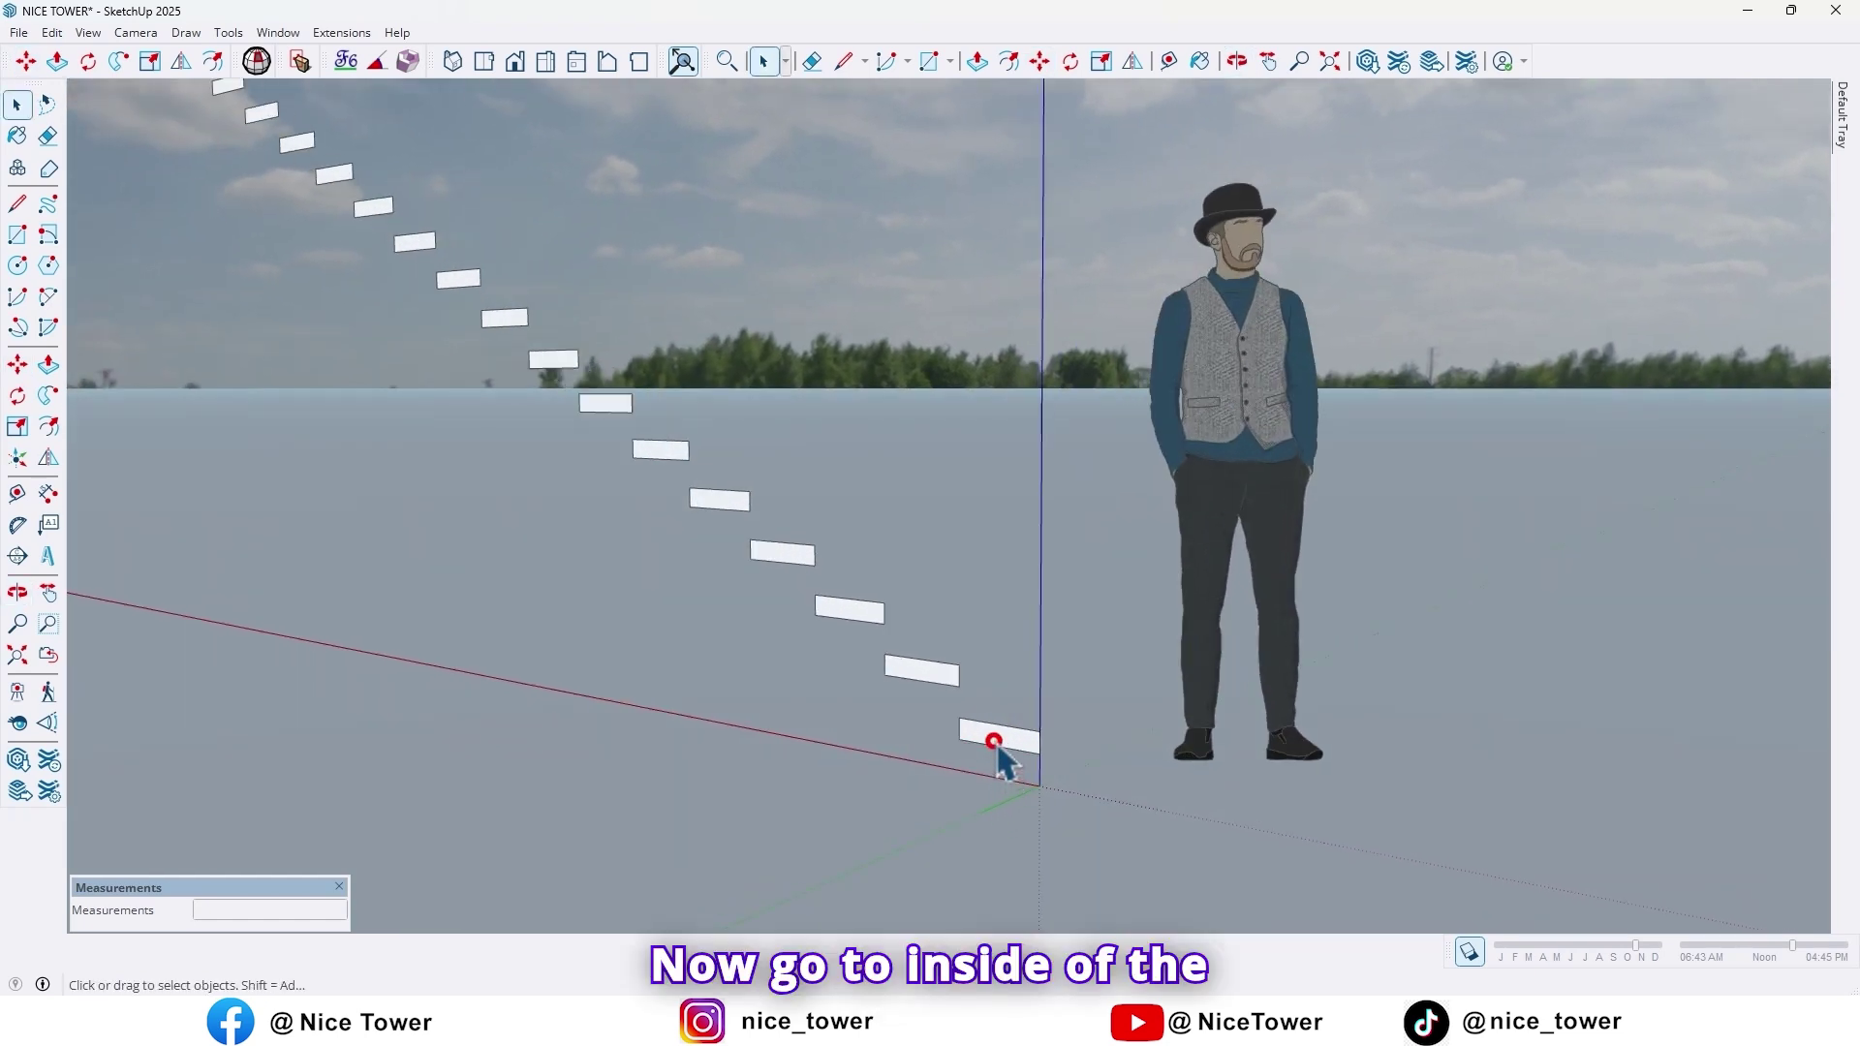
double_click(1003, 751)
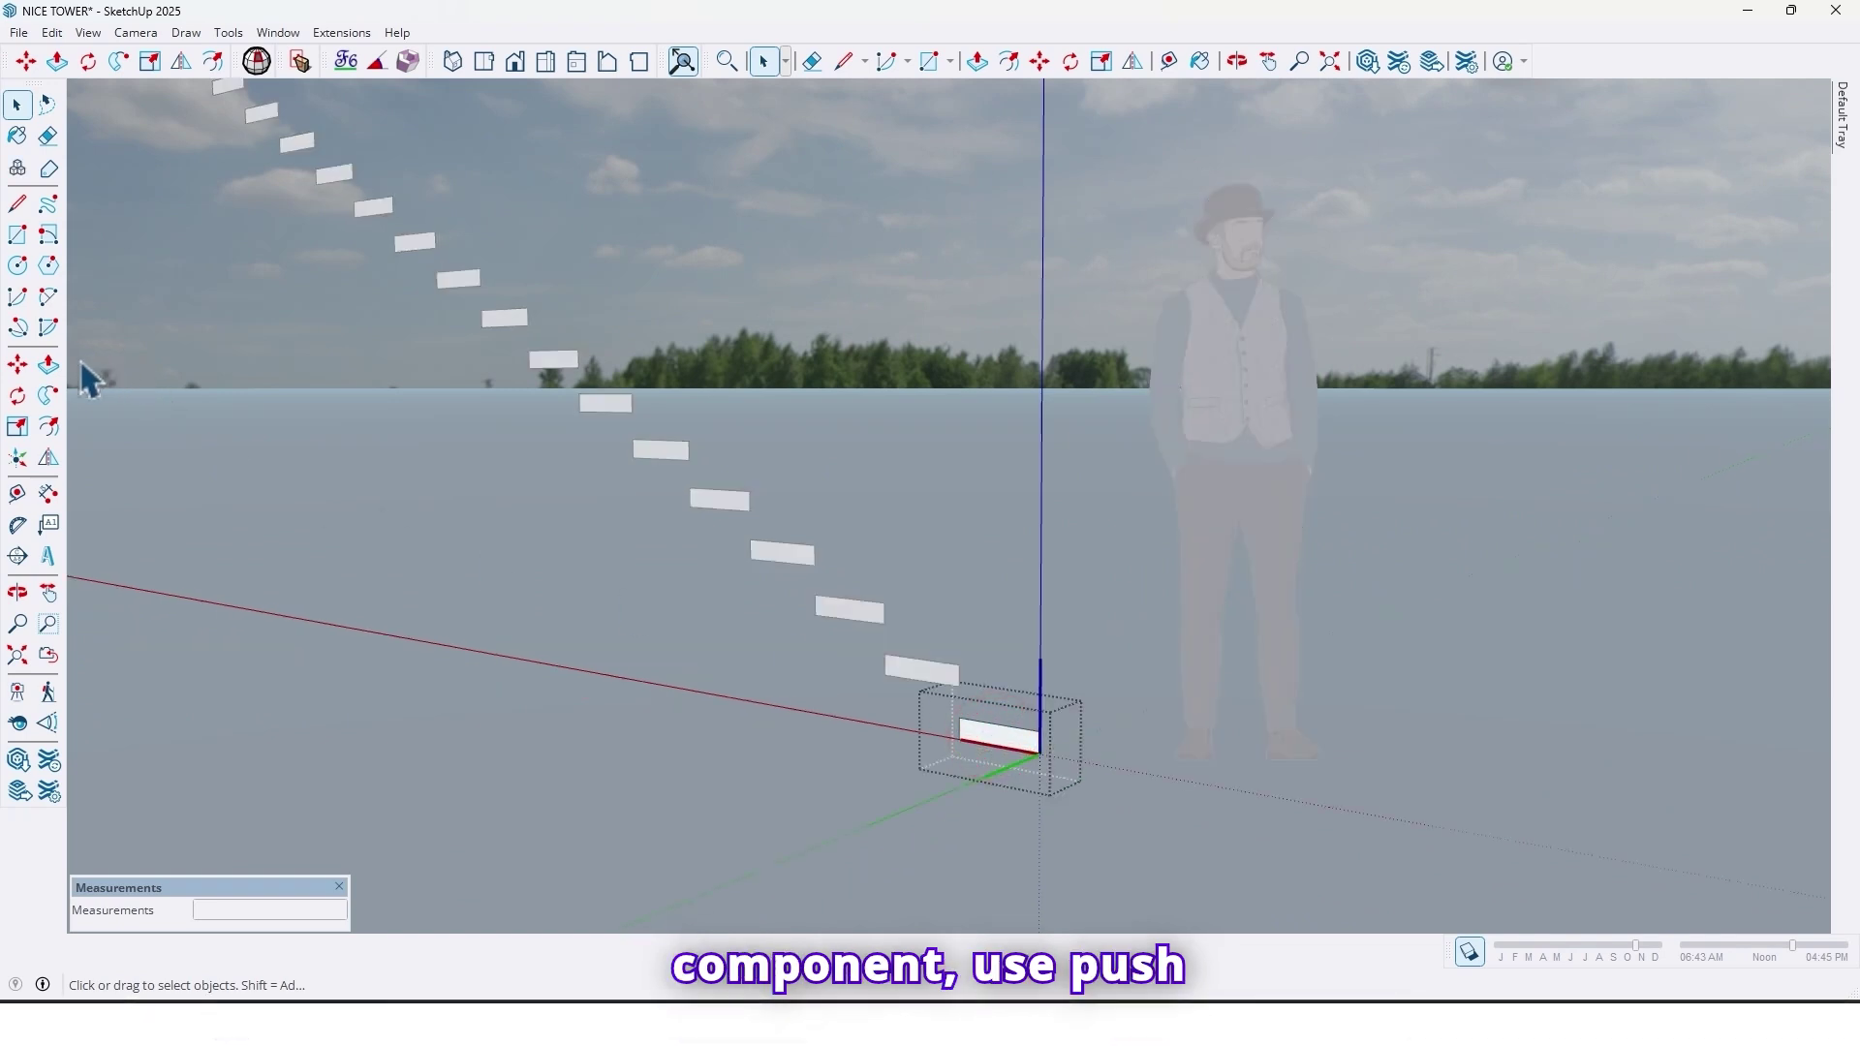
click(49, 369)
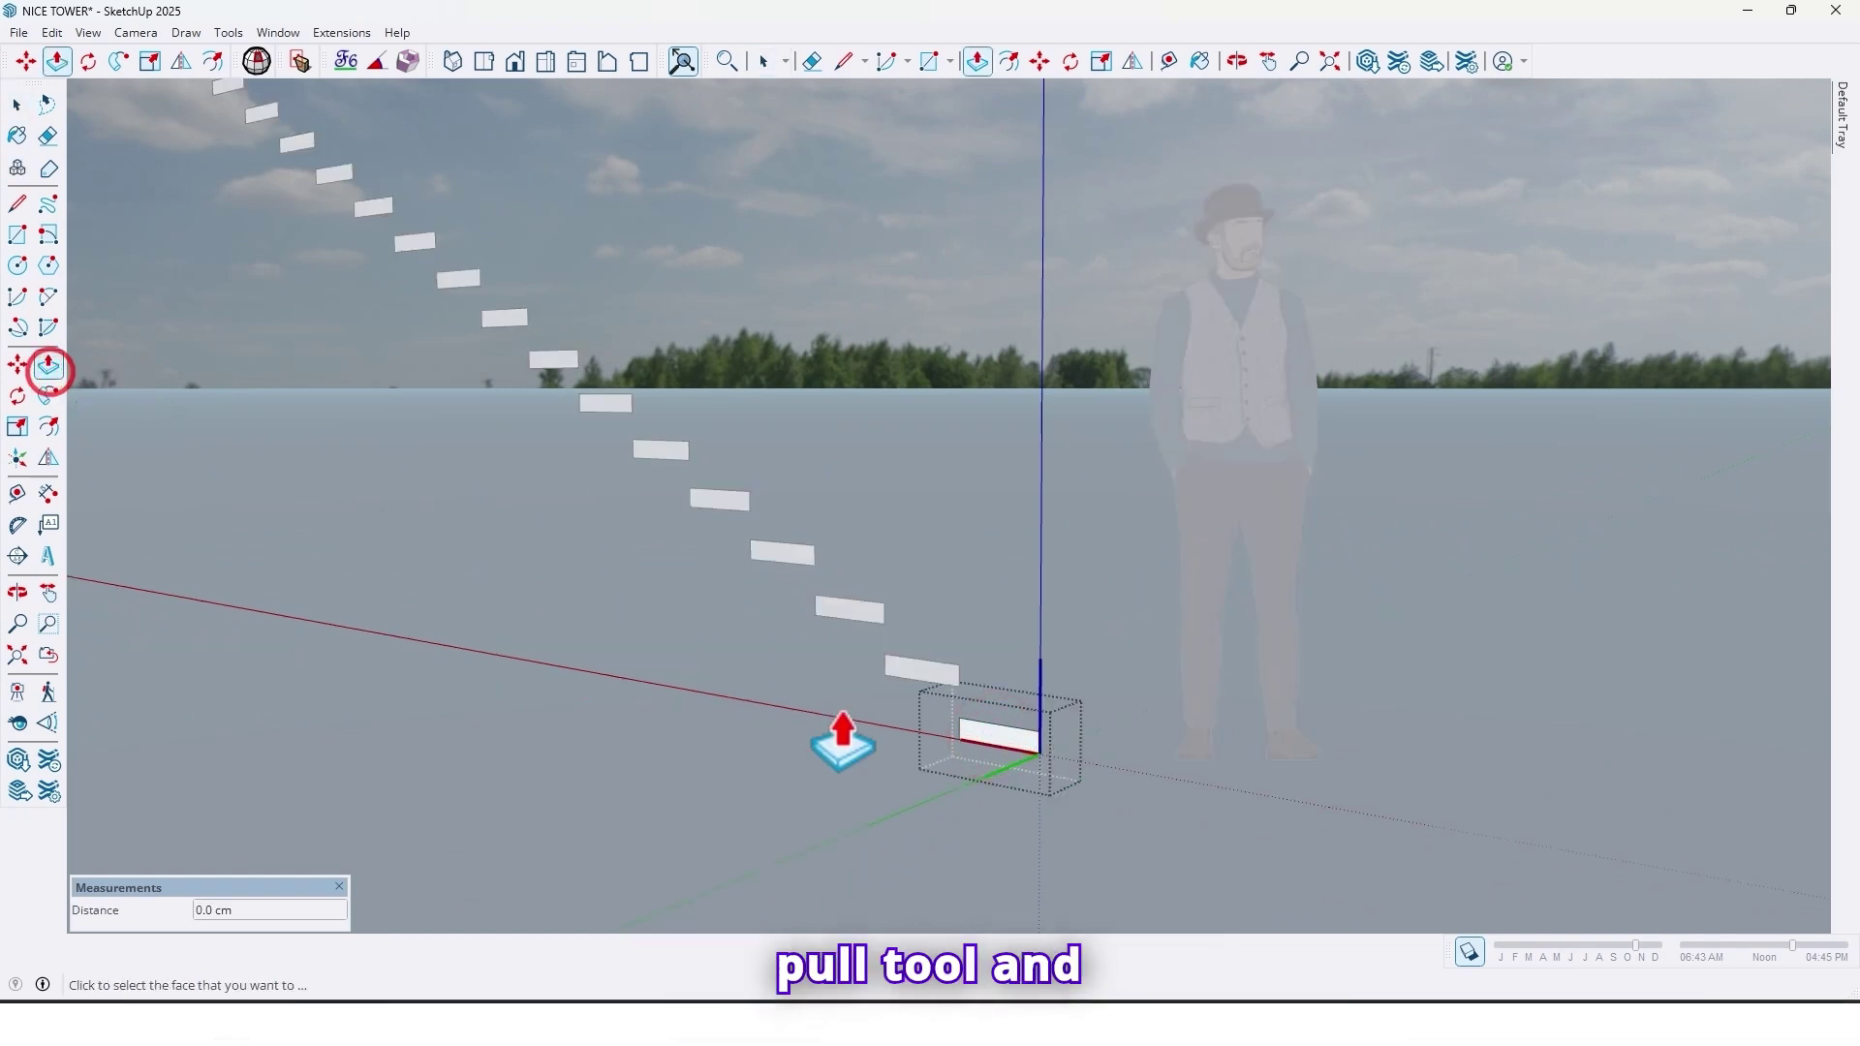
click(1024, 750)
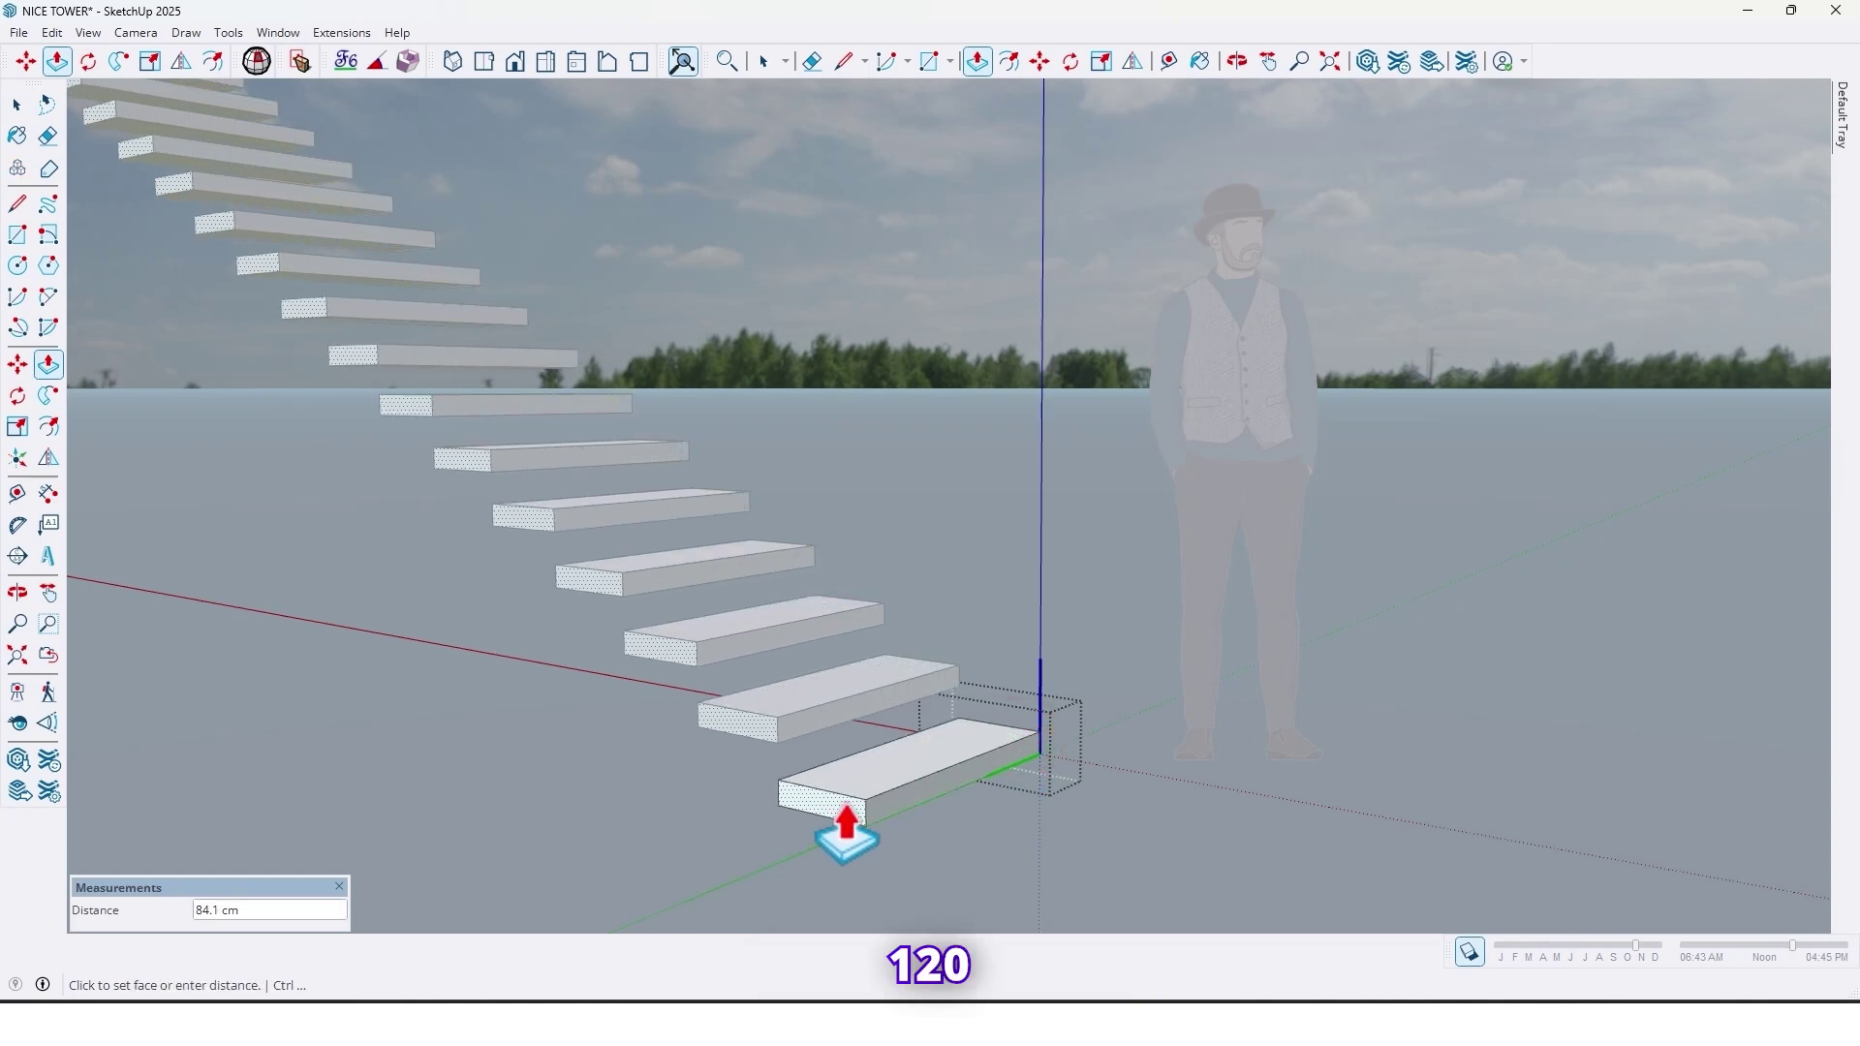
text(120)
key(Return)
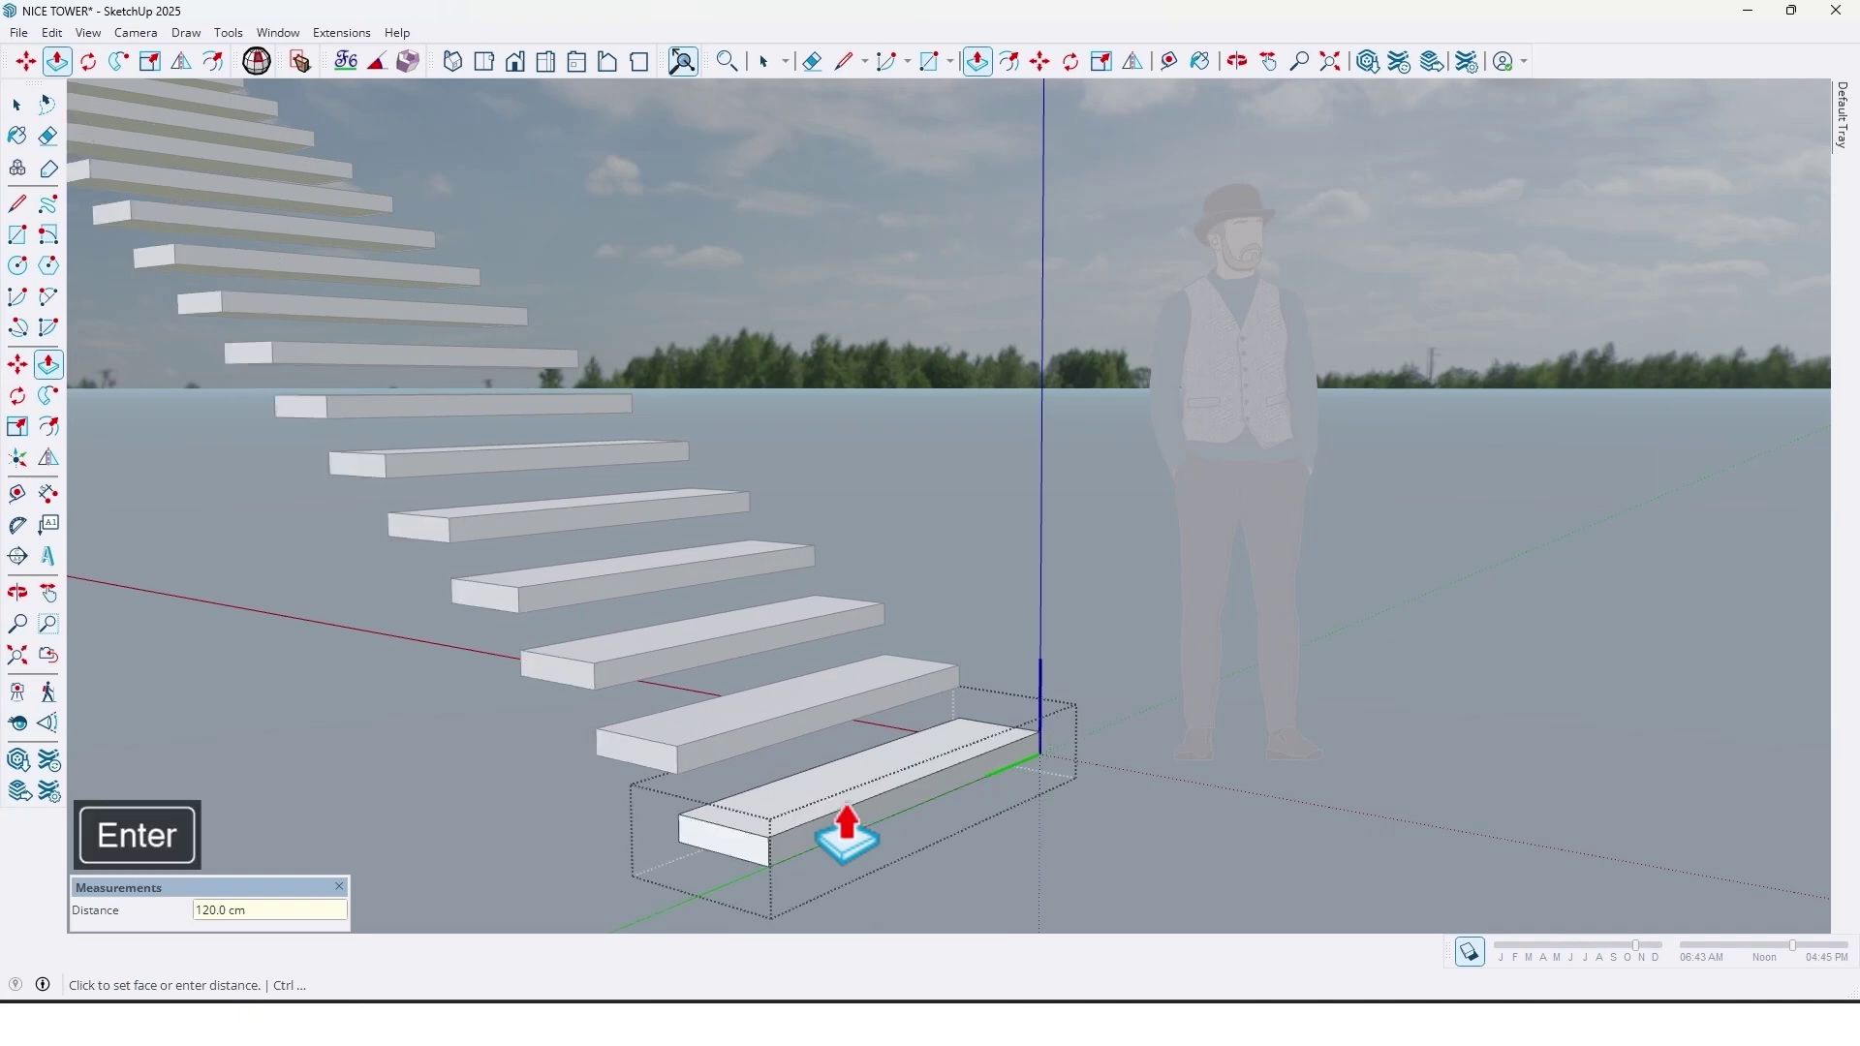
scroll(872, 737, down, 5)
middle_drag(852, 707, 747, 788)
key(space)
scroll(746, 789, up, 2)
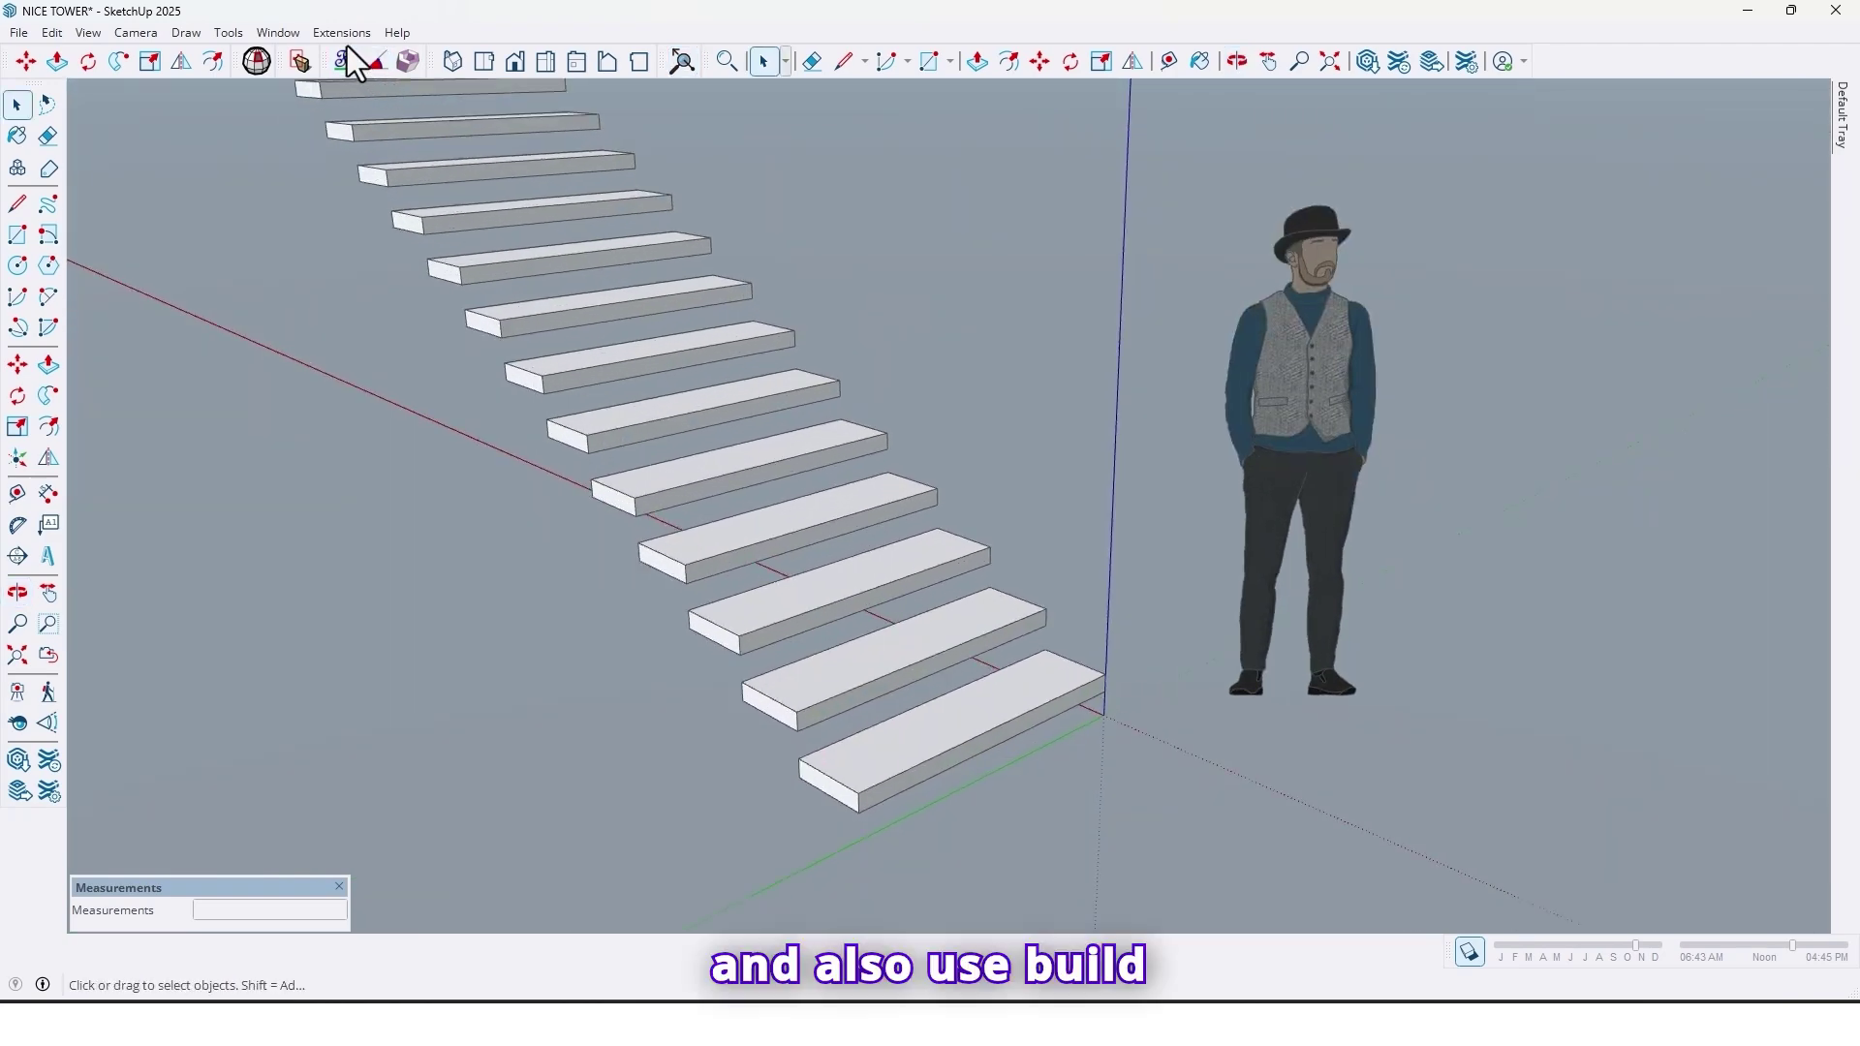
Show the Bevel toolbar, move it aside, and open the bottom step component for editing.
right_click(346, 45)
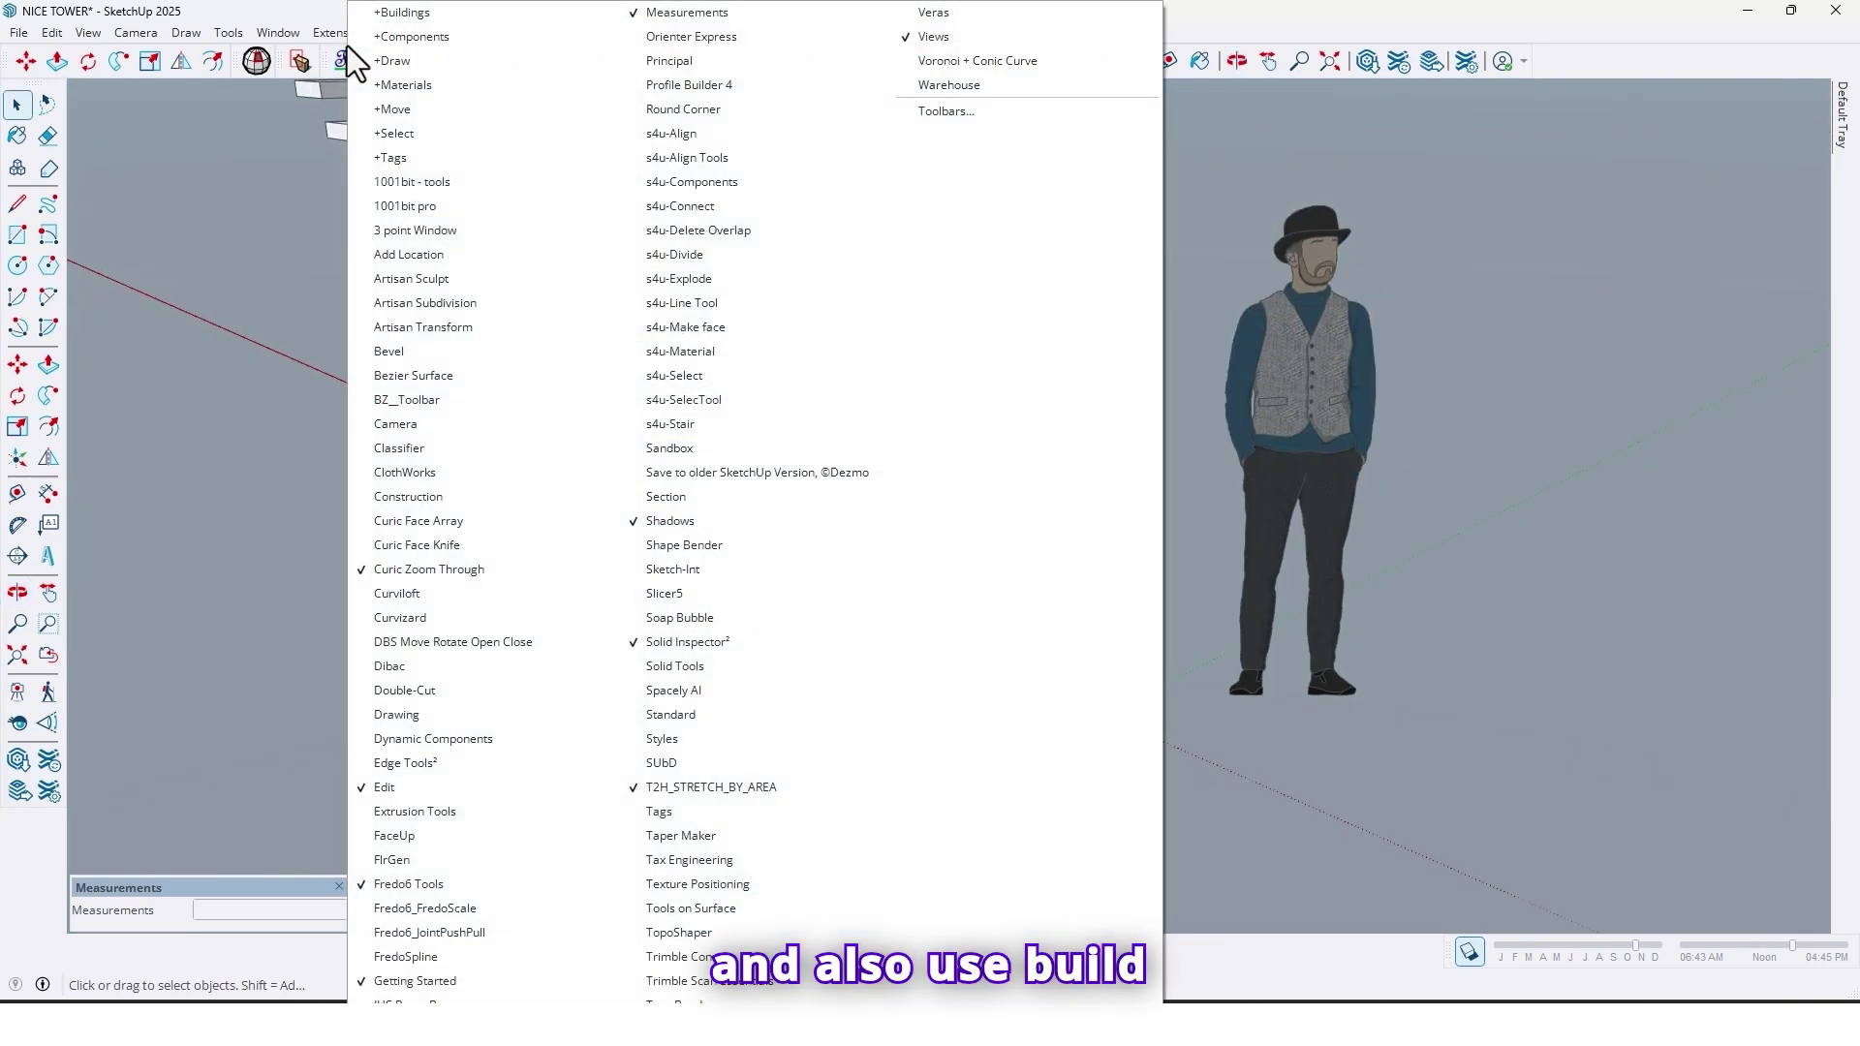
click(412, 347)
drag(810, 105, 242, 122)
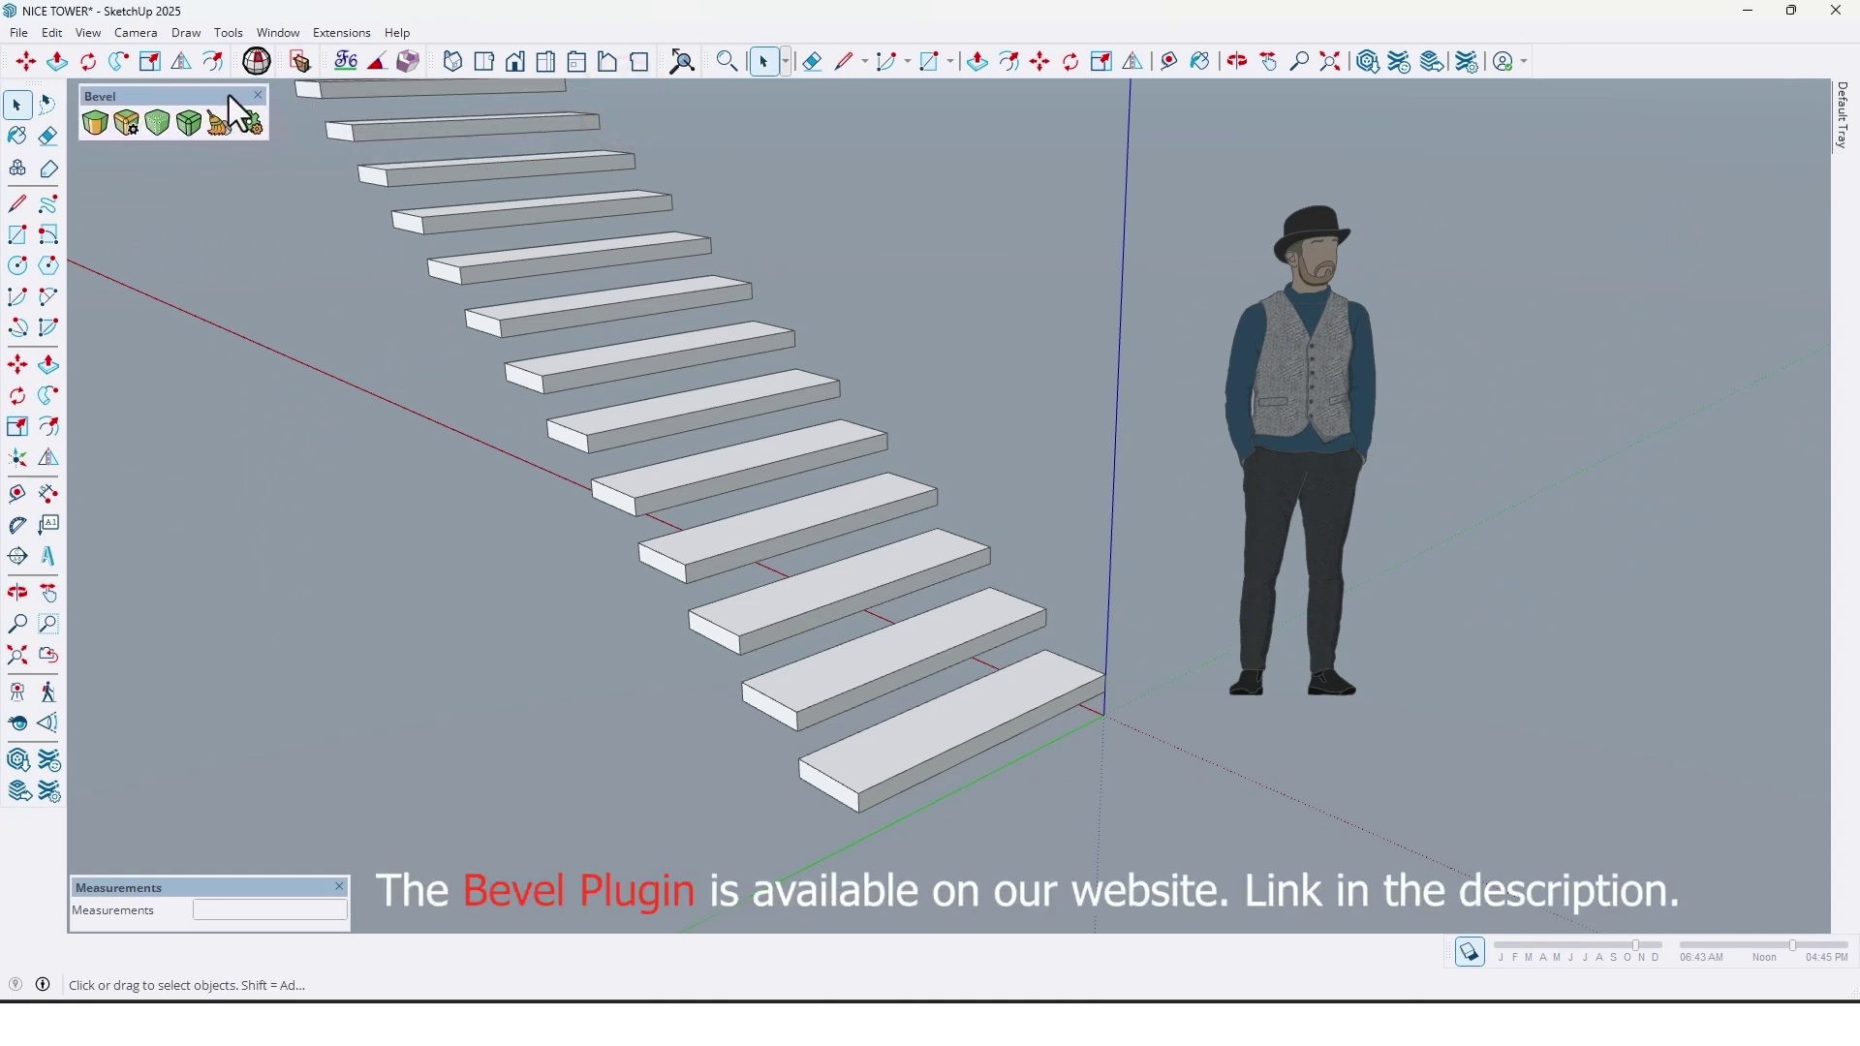
double_click(864, 788)
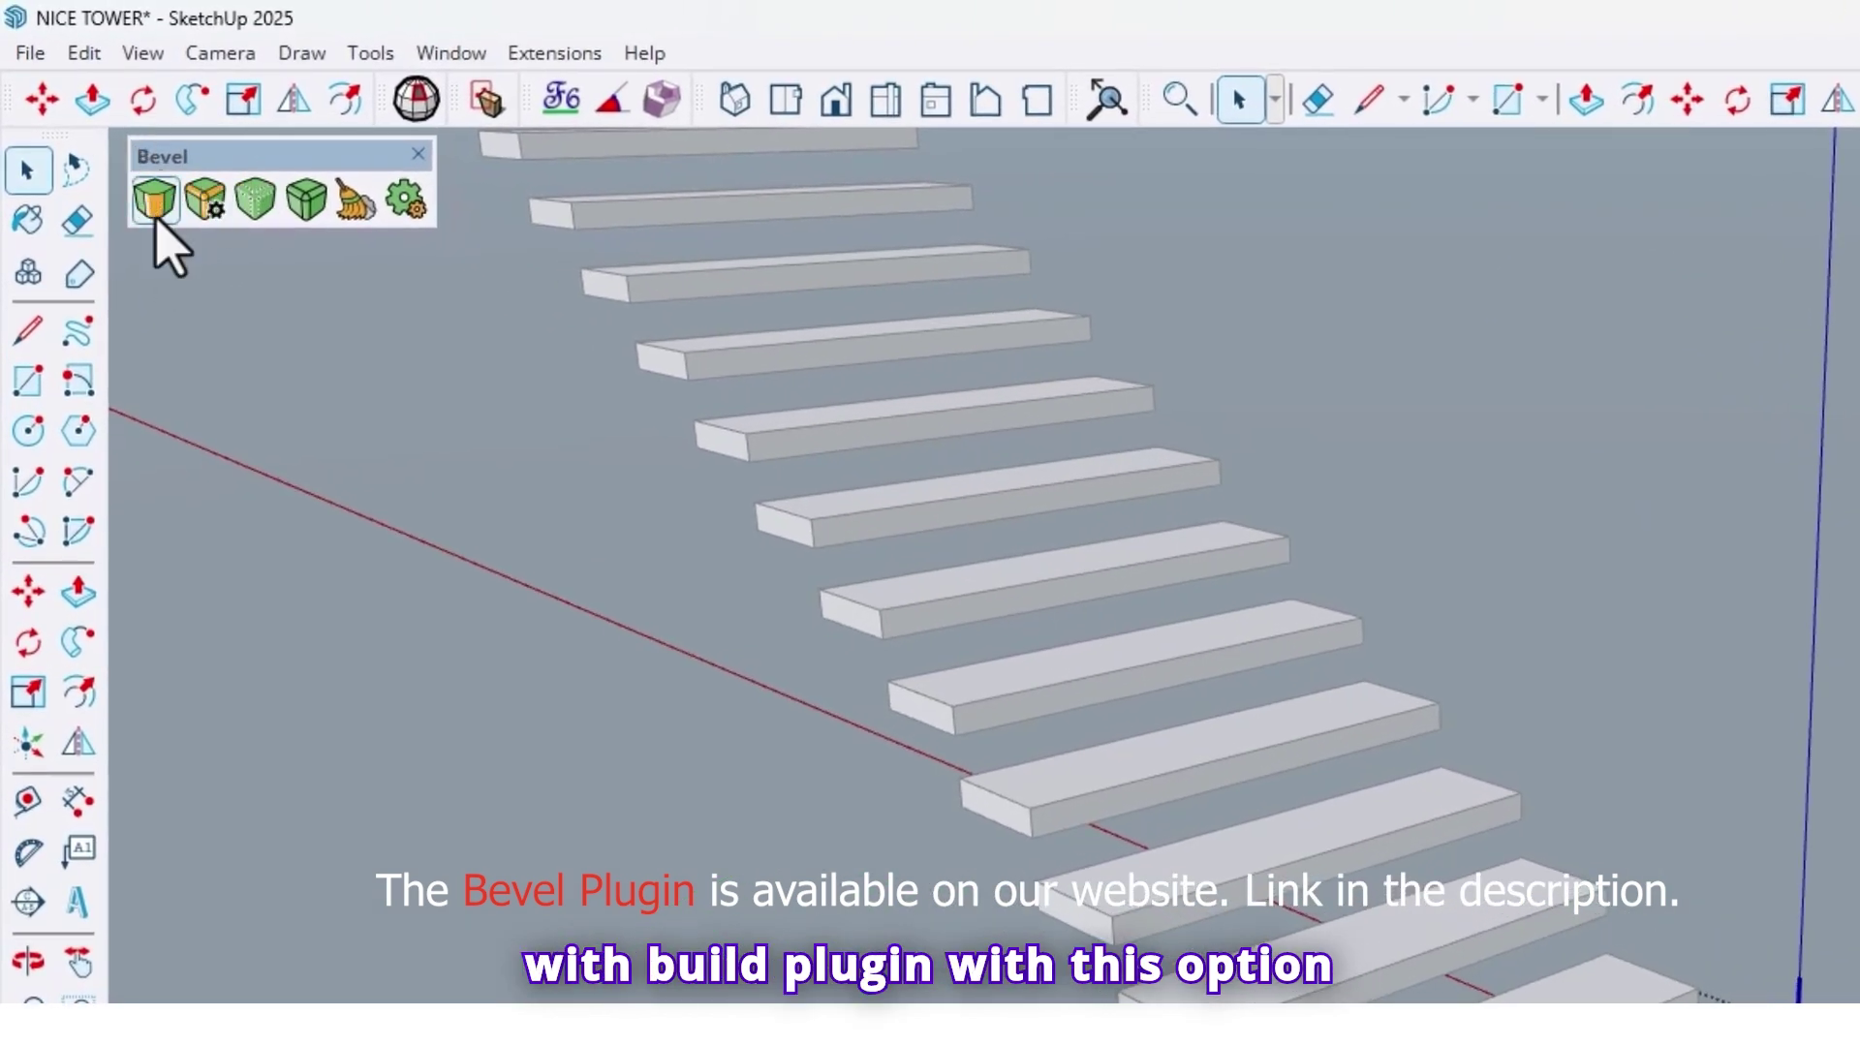
Round the bottom tread's front end edge with a 9 cm bevel.
click(155, 201)
scroll(885, 811, up, 3)
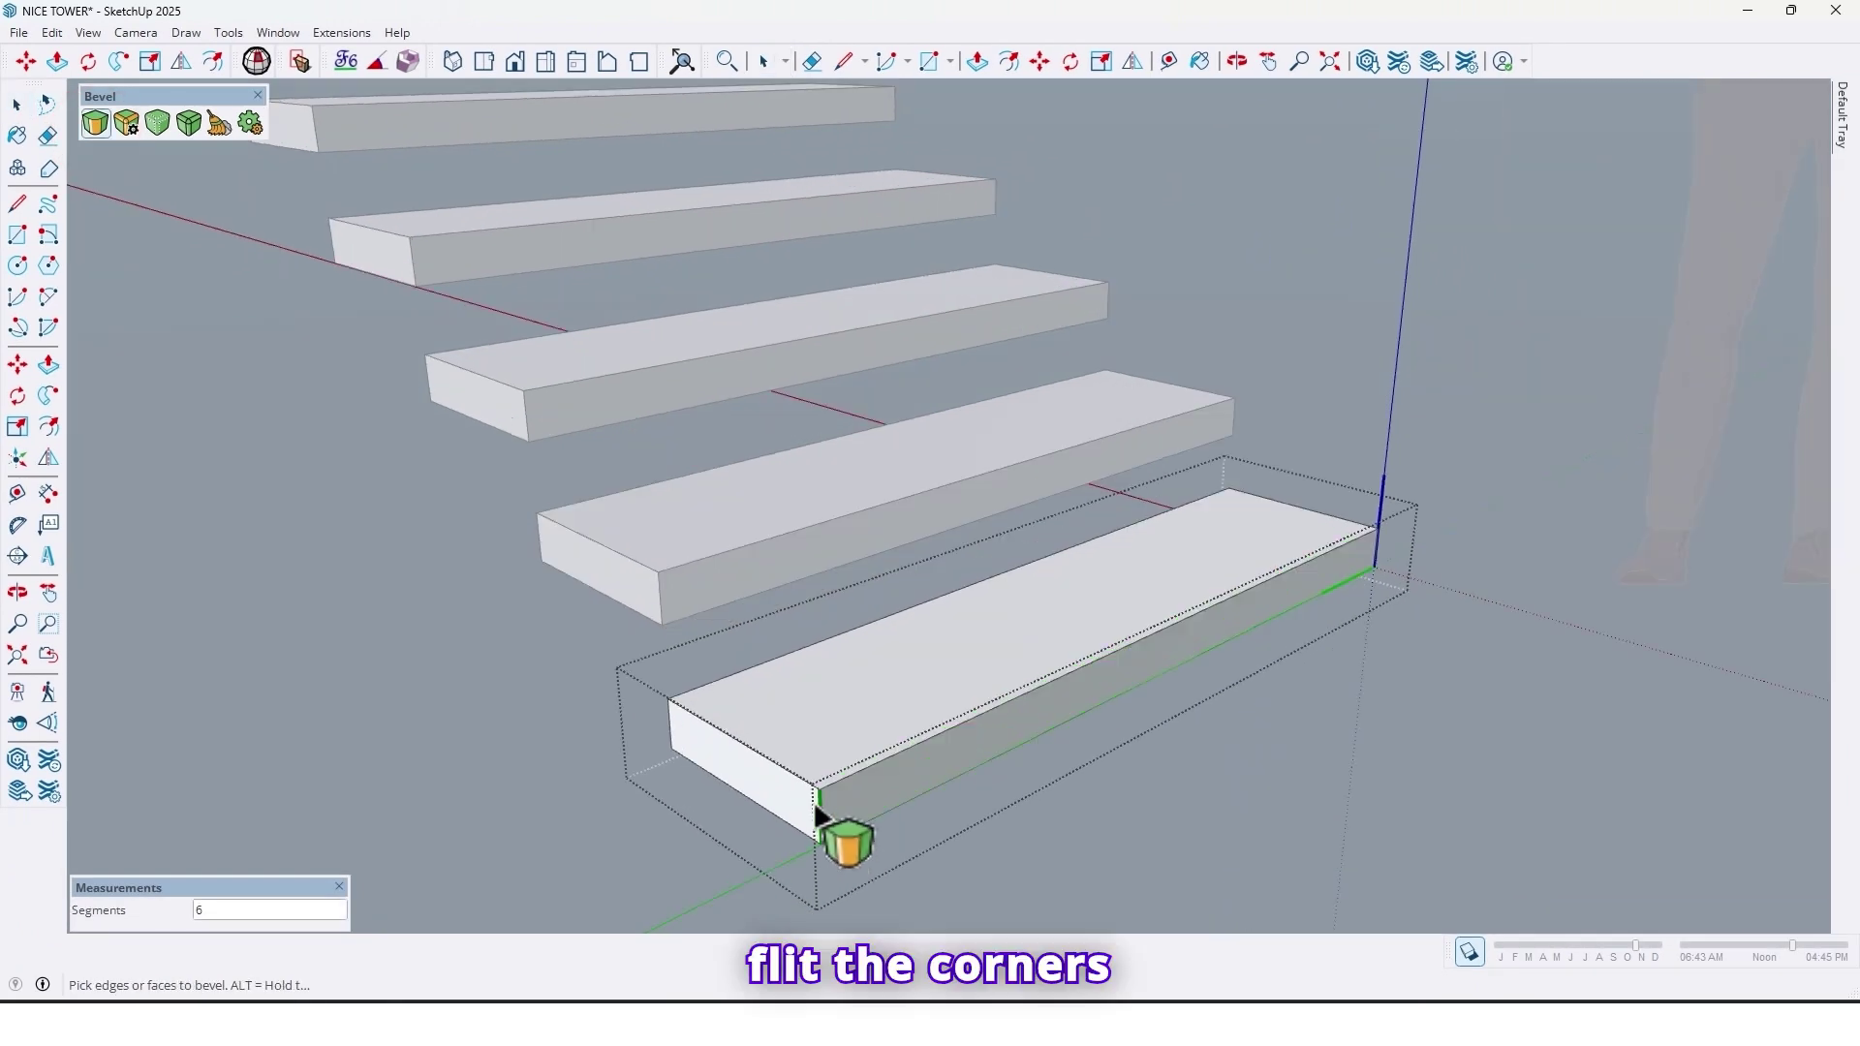
click(857, 799)
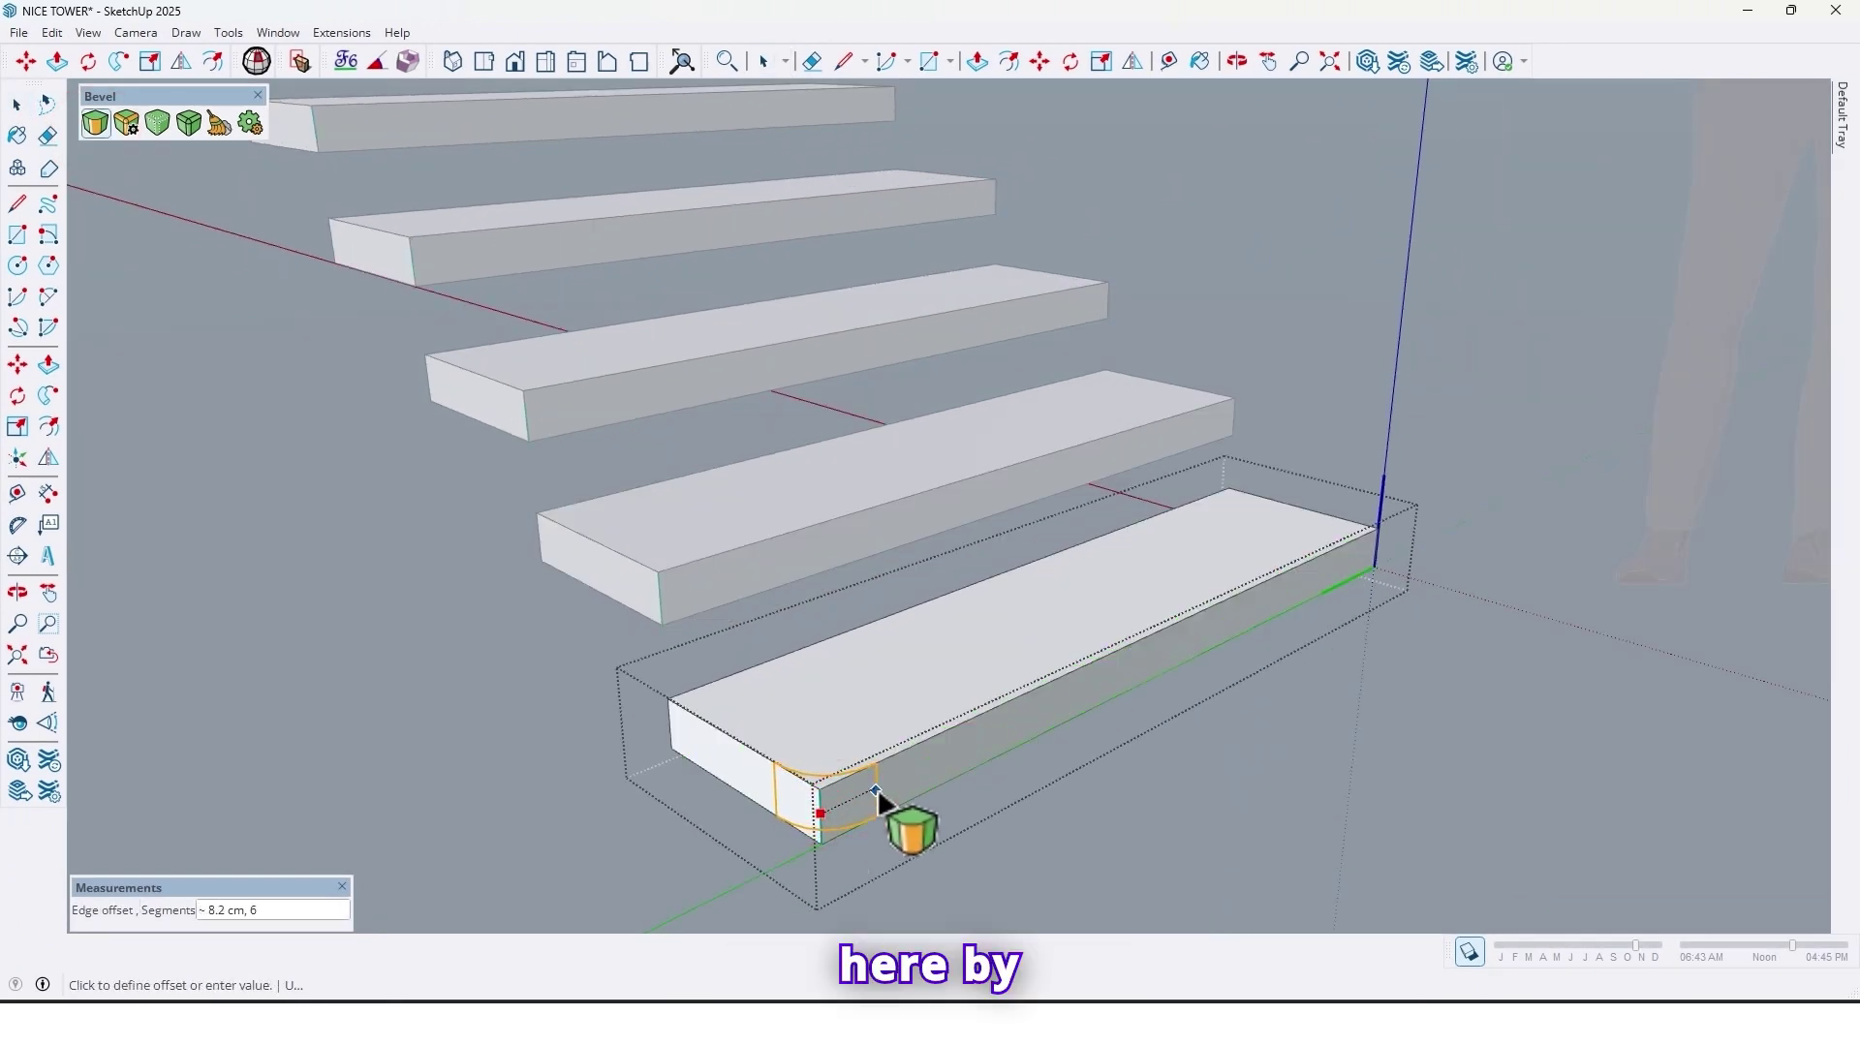
text(9)
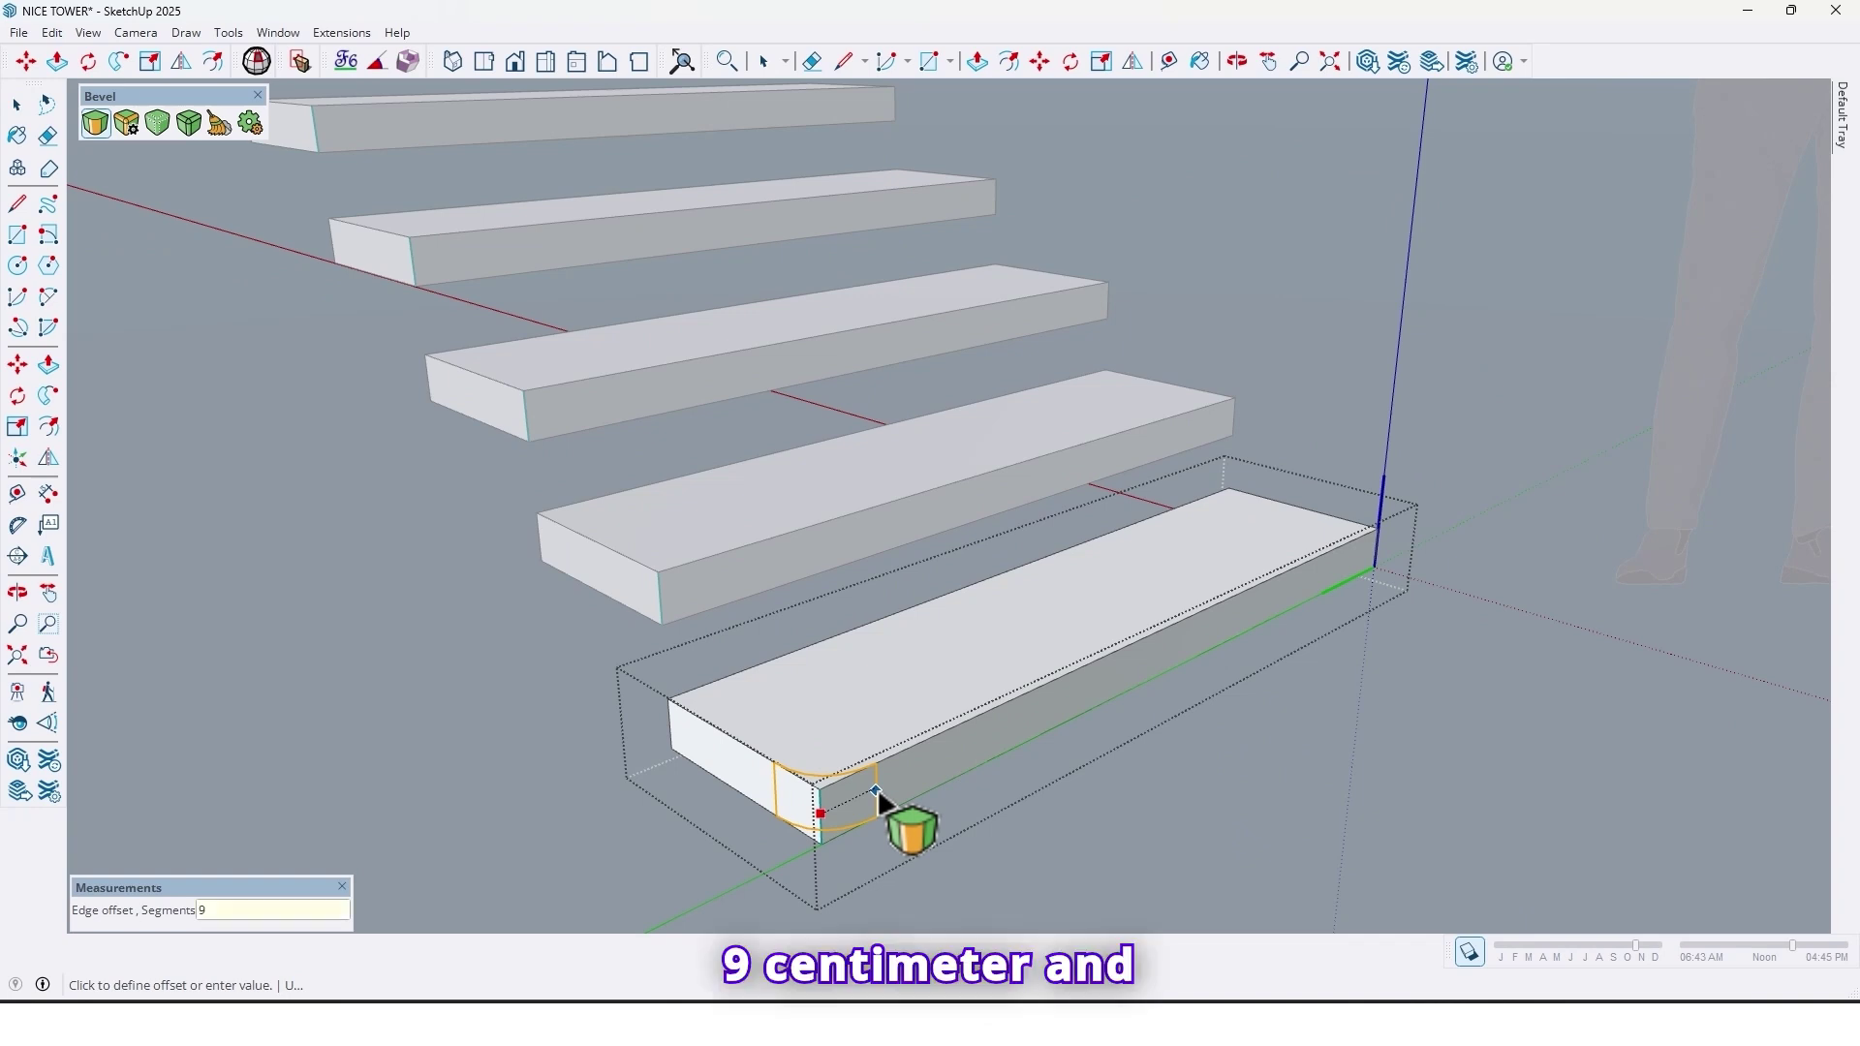
key(Return)
Round the tread's opposite end edge with a 9 cm bevel as well.
scroll(1299, 635, down, 3)
middle_drag(1299, 636, 606, 685)
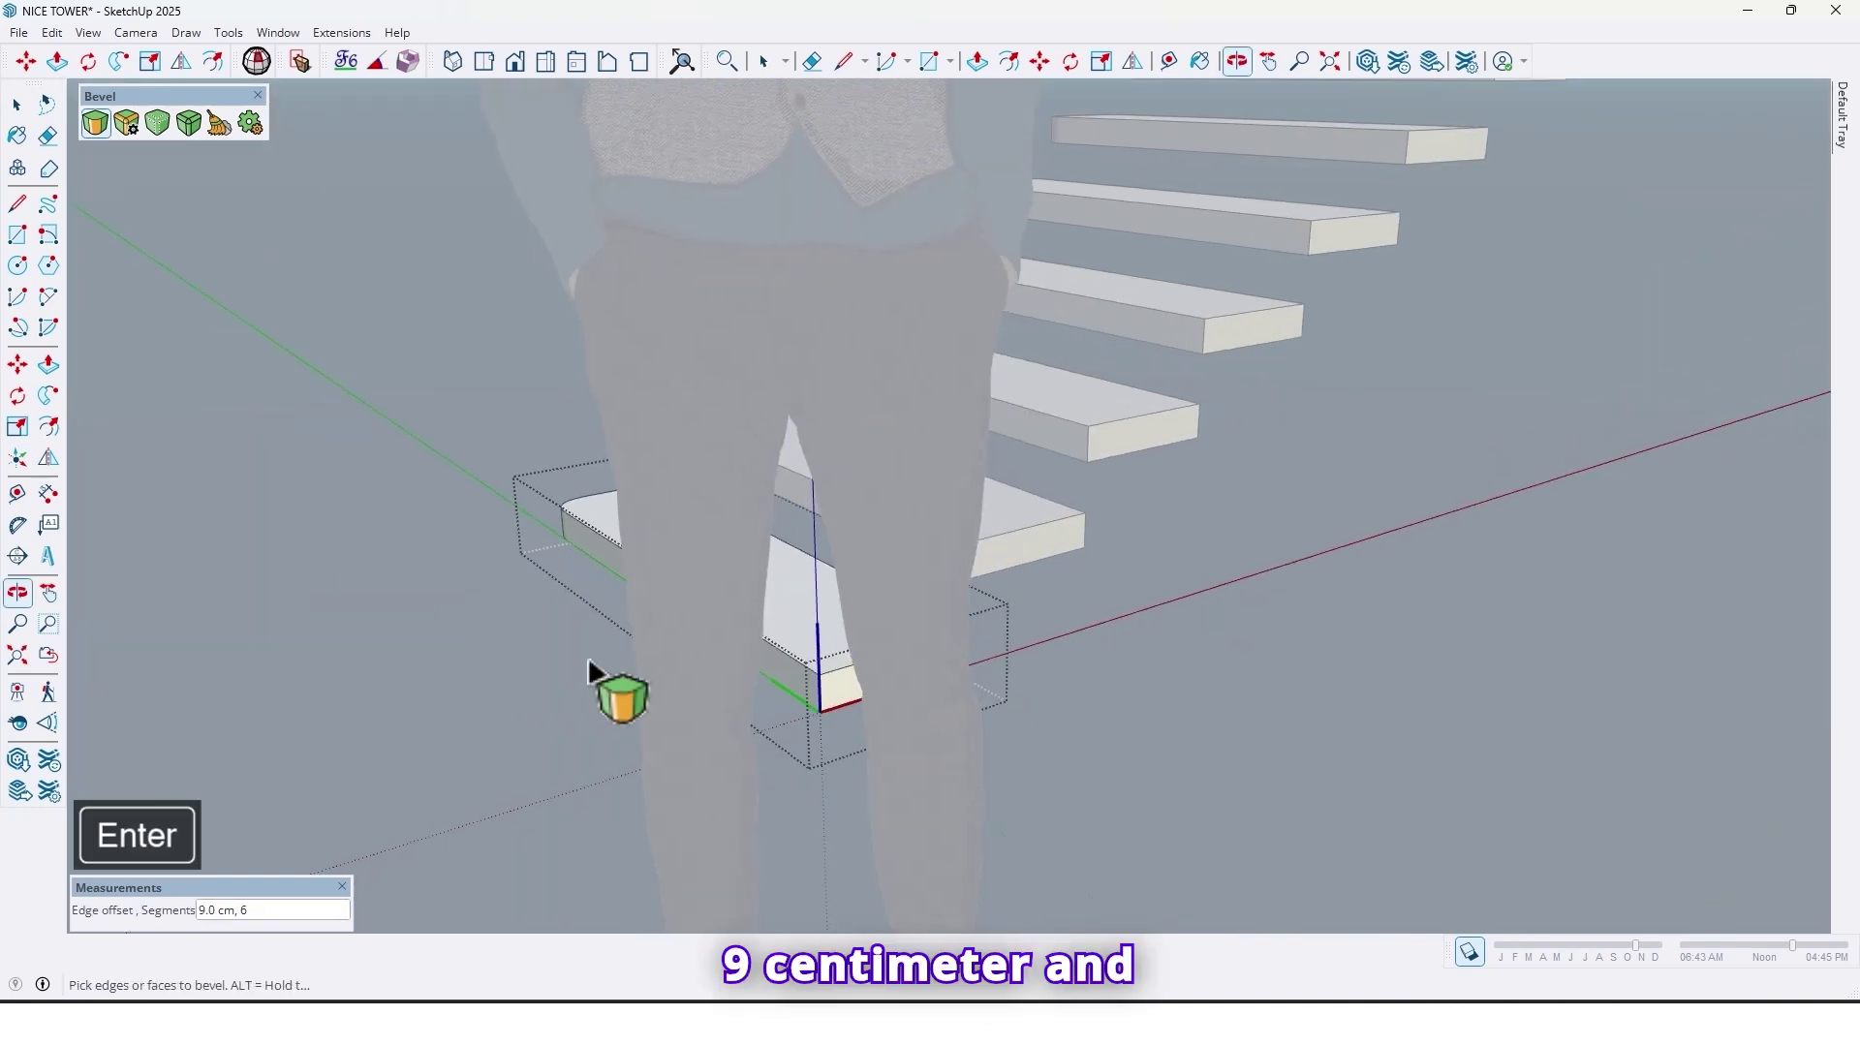
middle_drag(881, 643, 921, 677)
scroll(746, 677, up, 3)
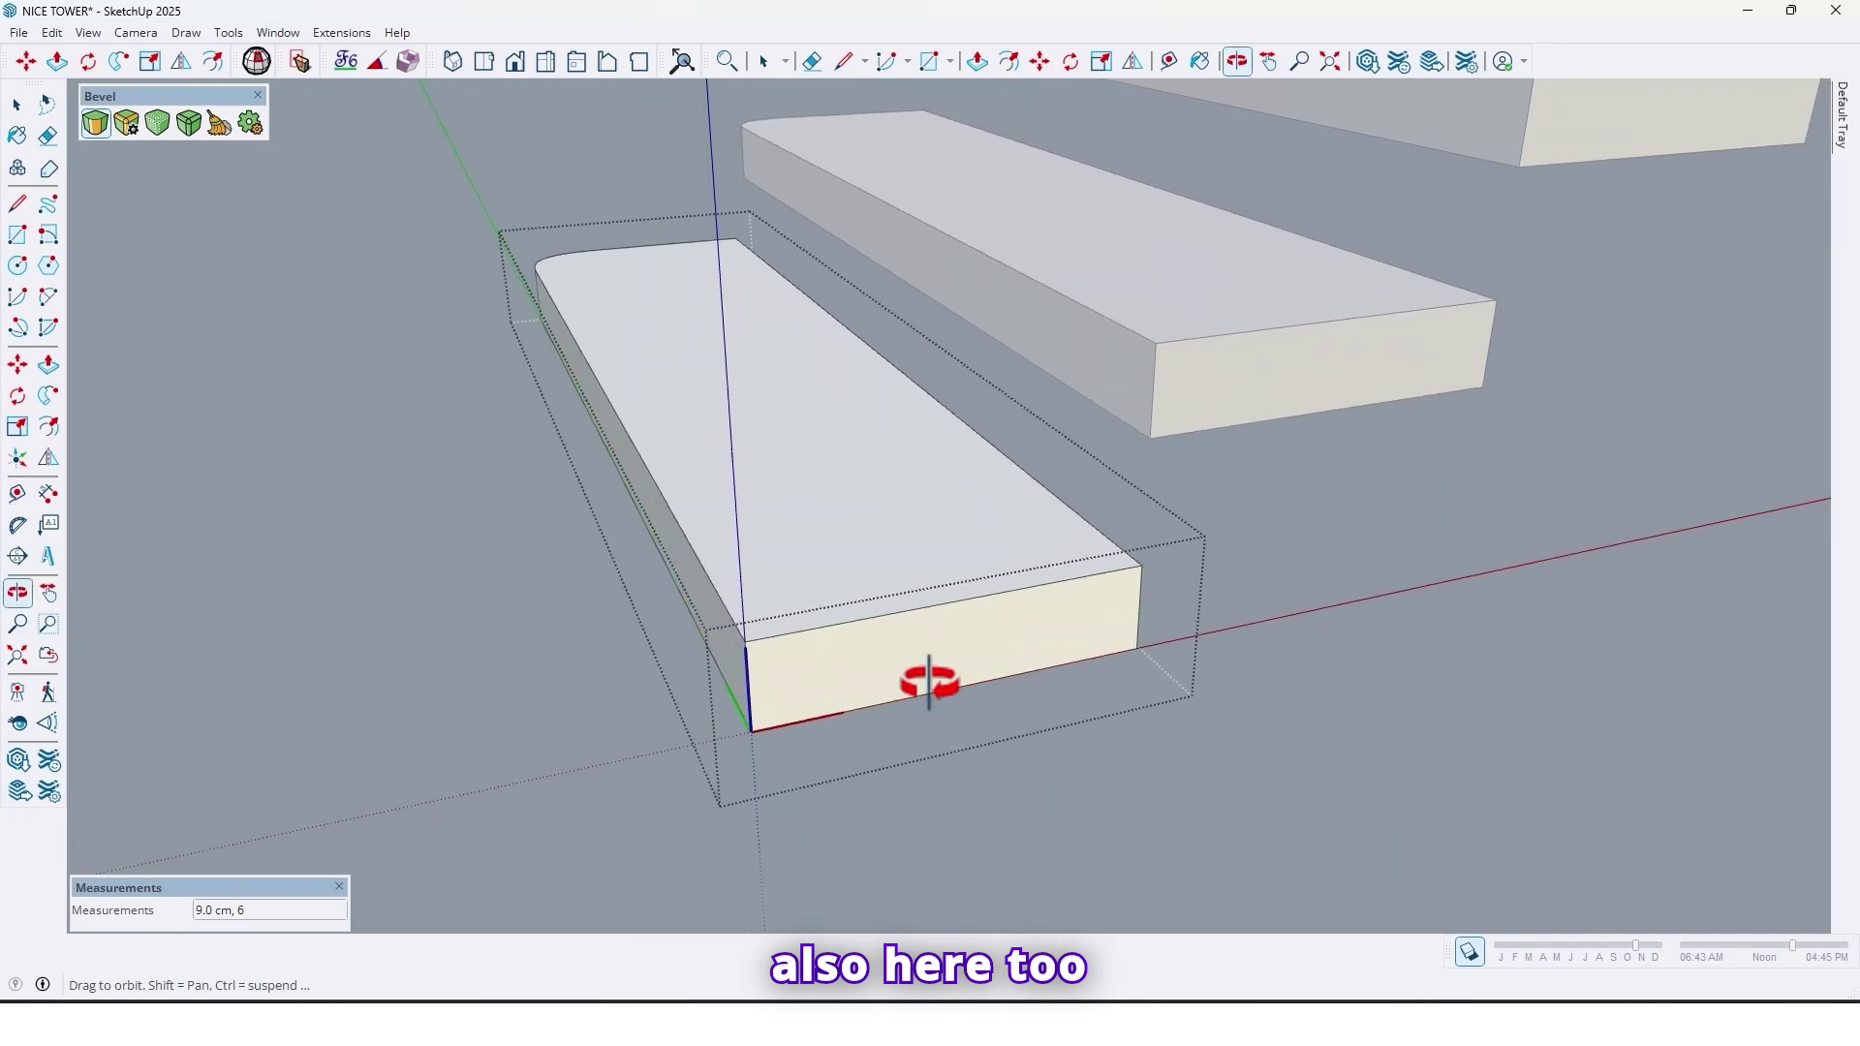
scroll(839, 712, up, 5)
middle_drag(1031, 654, 905, 683)
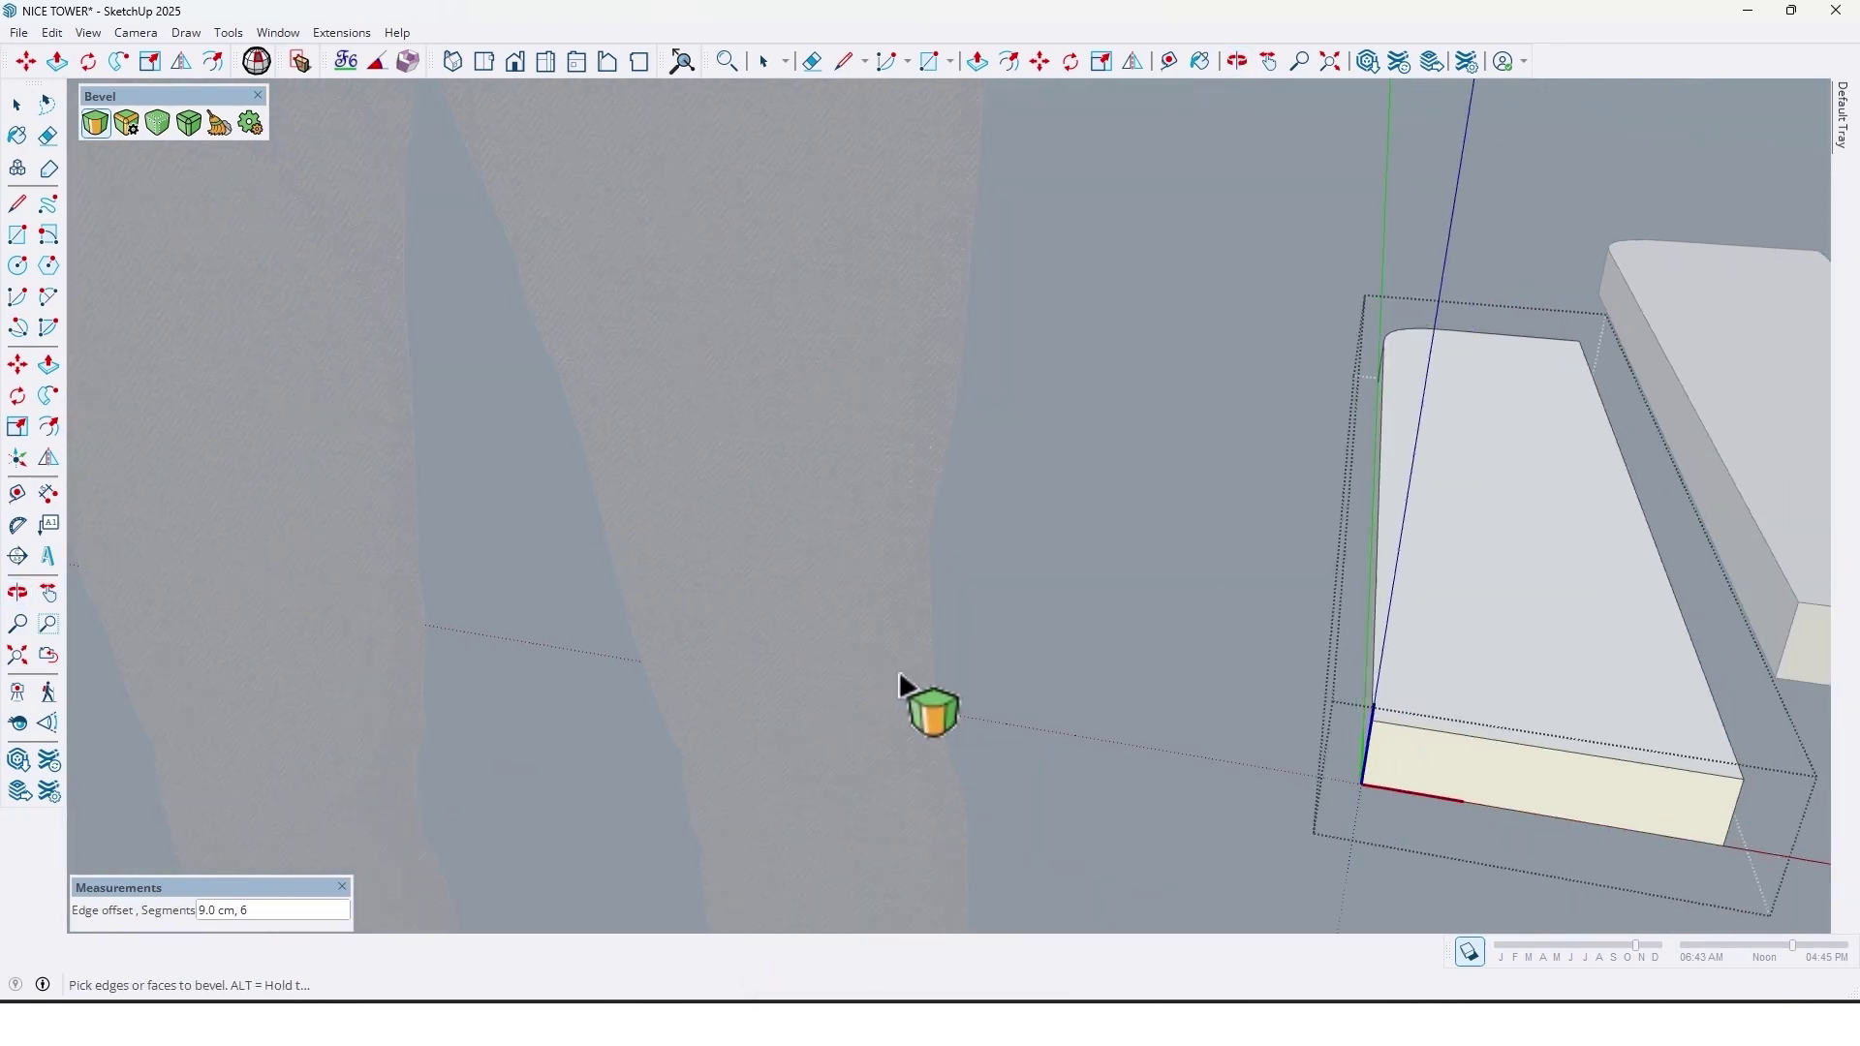
scroll(1414, 718, up, 3)
middle_drag(1415, 718, 1249, 616)
scroll(1624, 734, down, 3)
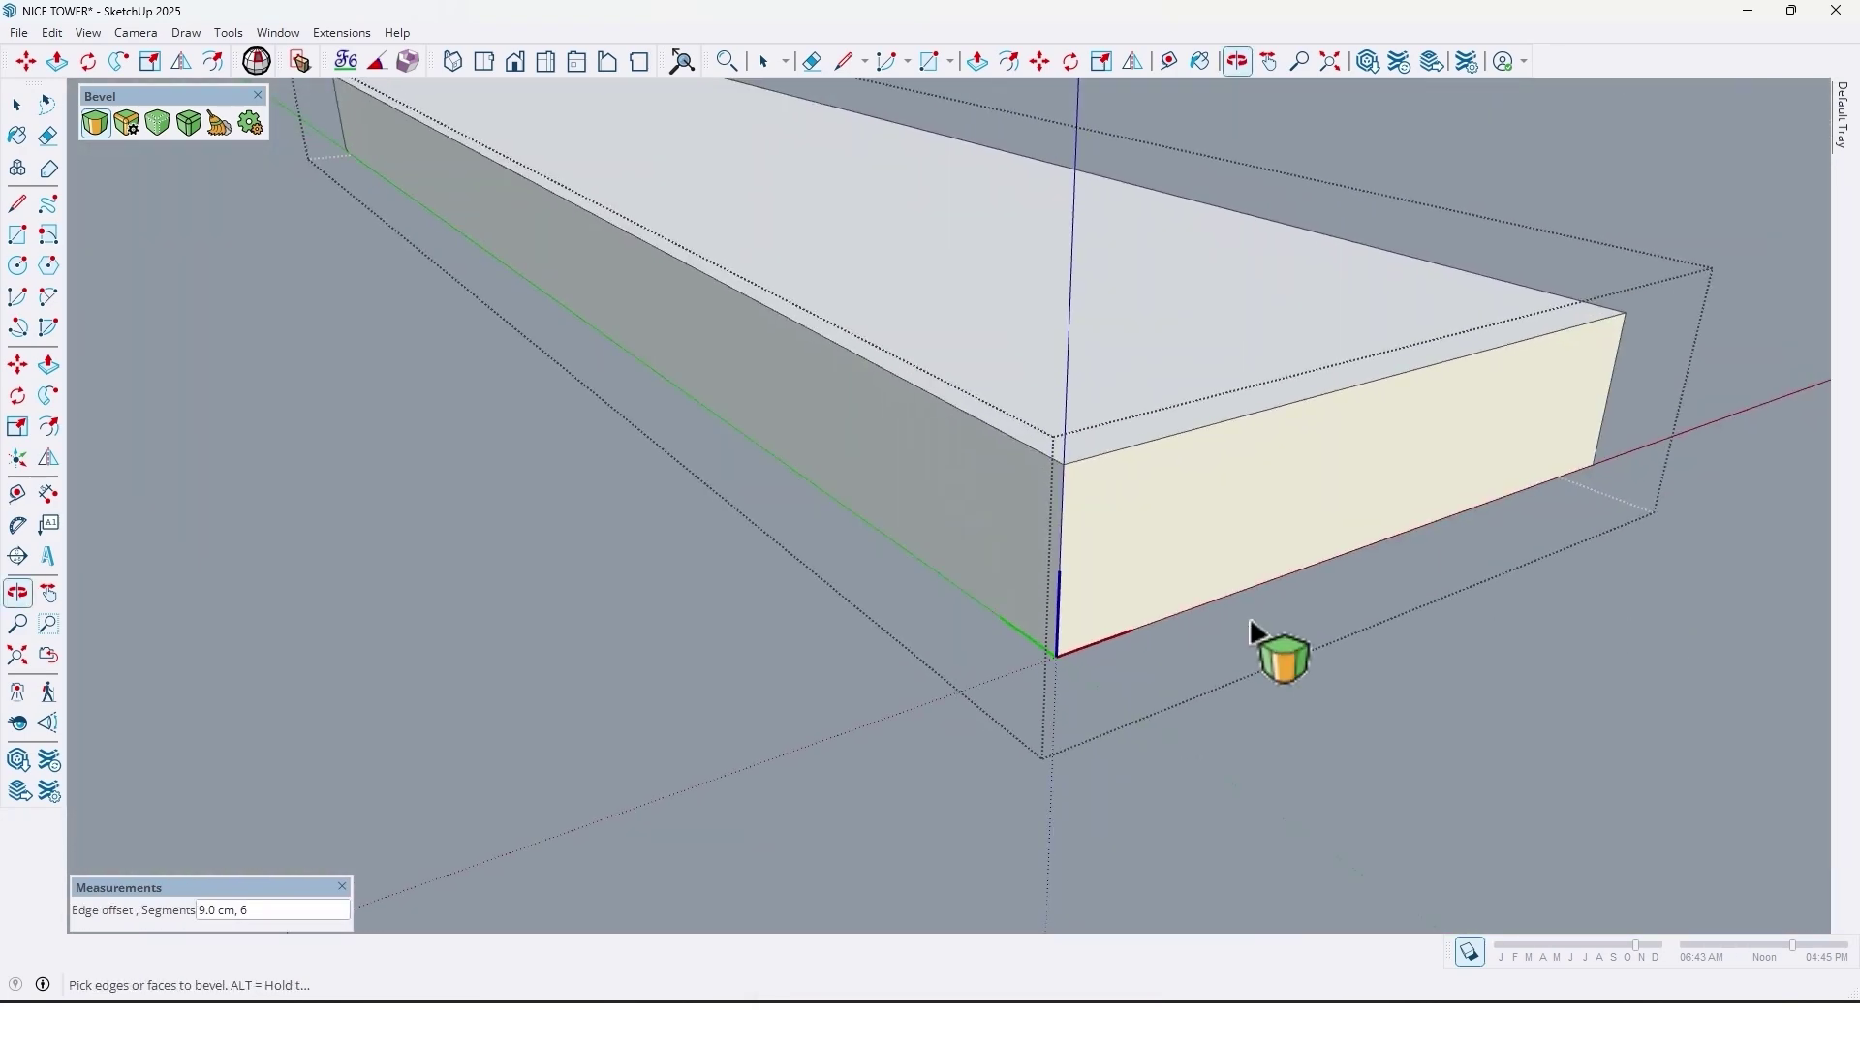
click(1175, 572)
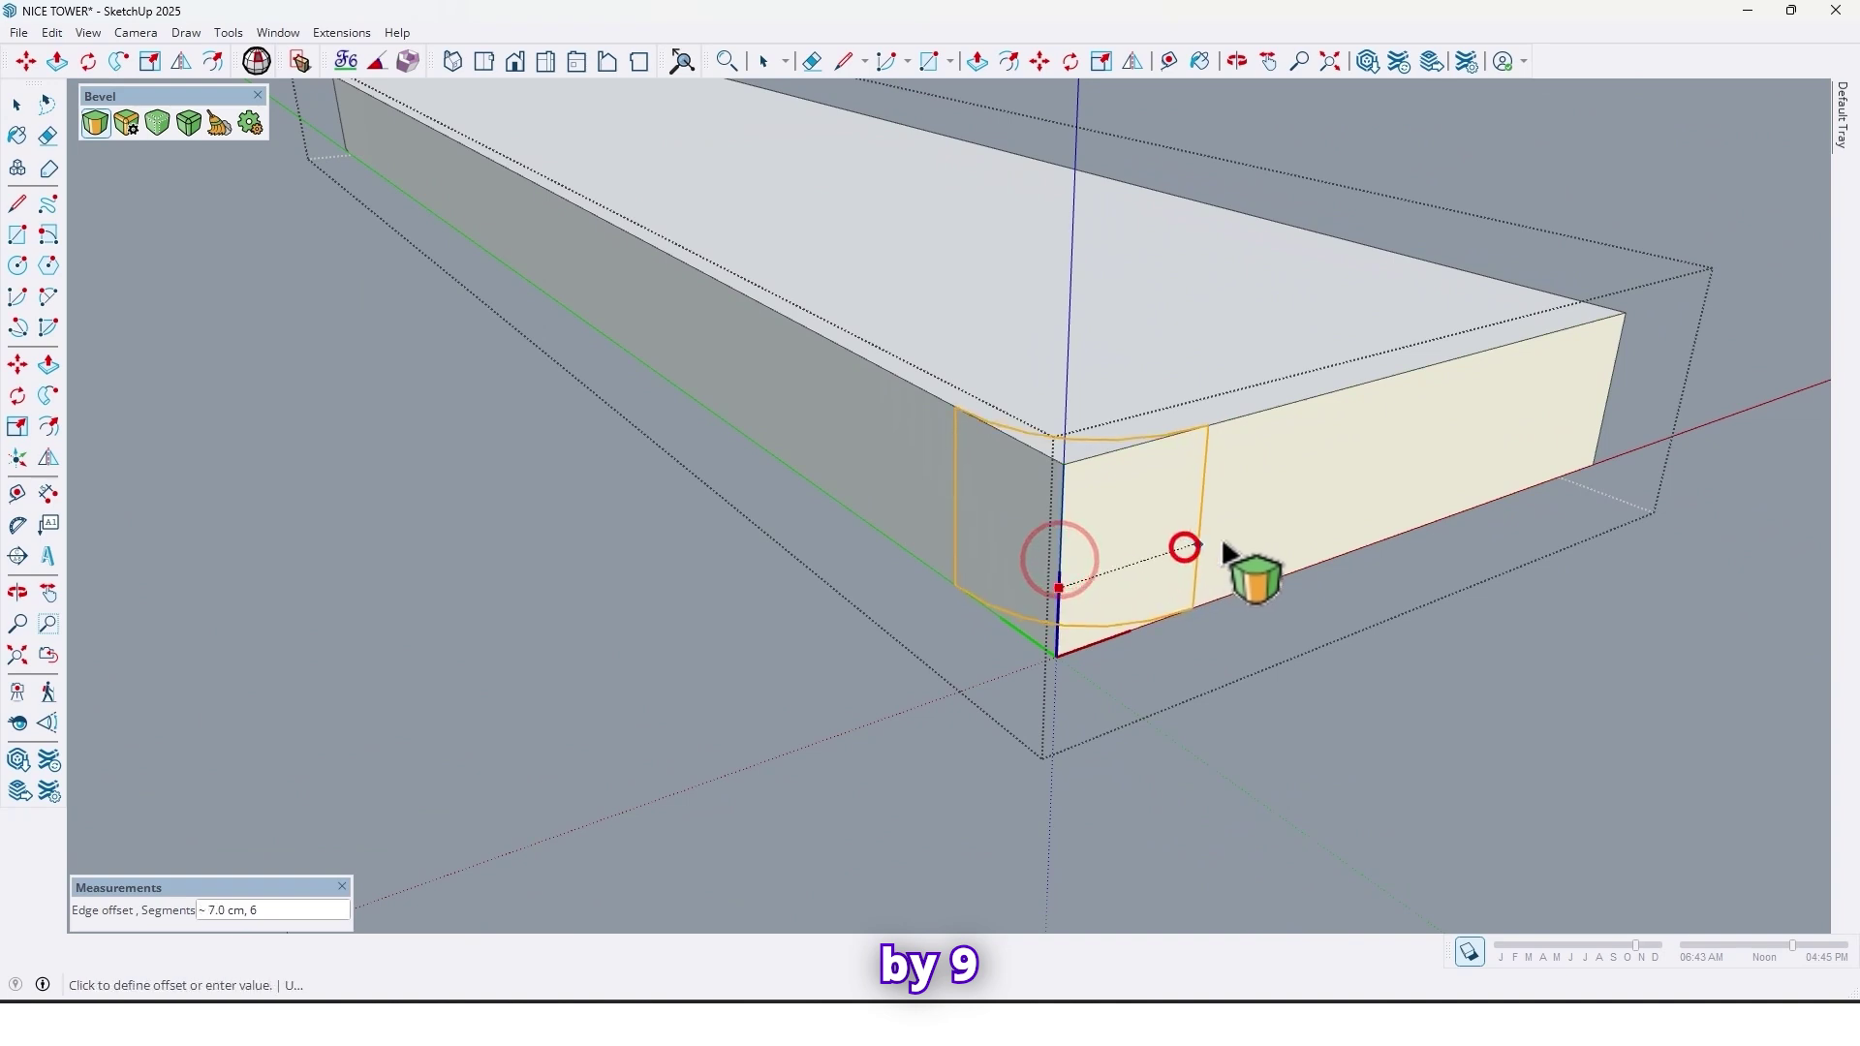
text(9)
key(Return)
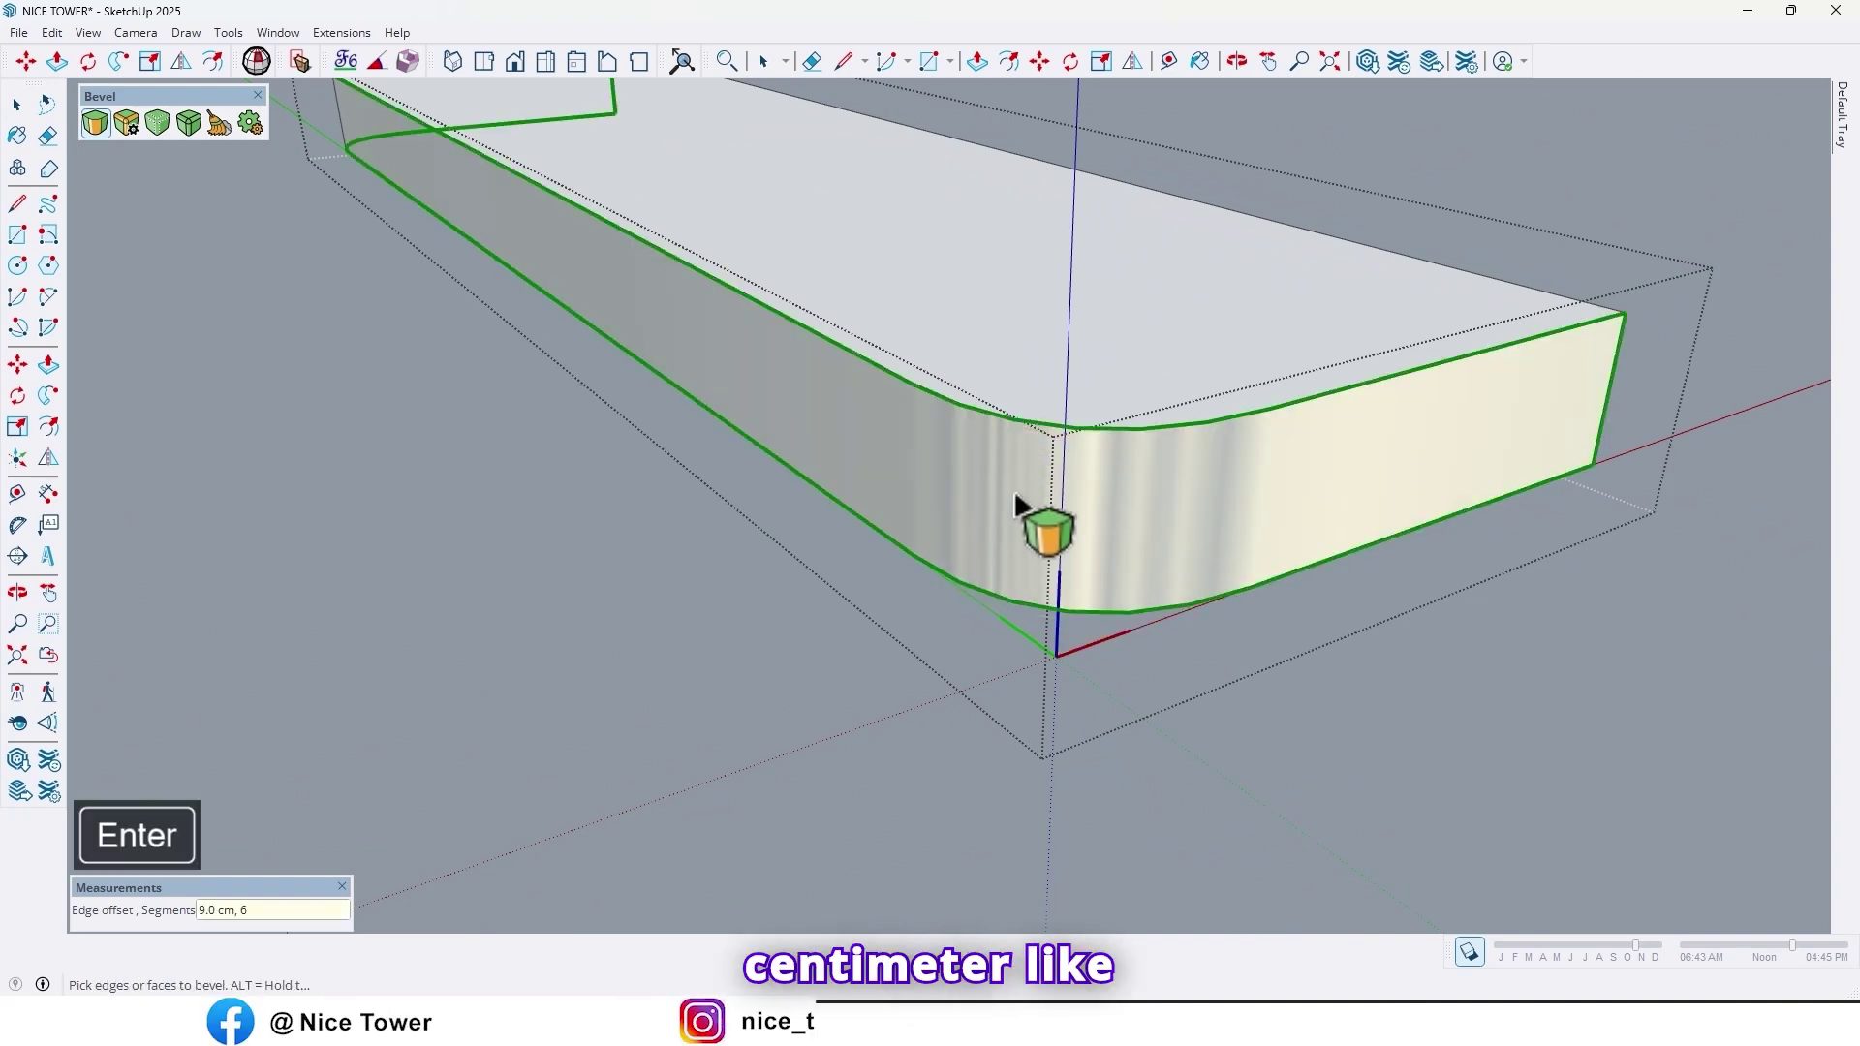
middle_drag(1017, 527, 1320, 486)
scroll(1320, 485, up, 2)
scroll(1313, 494, down, 8)
key(Escape)
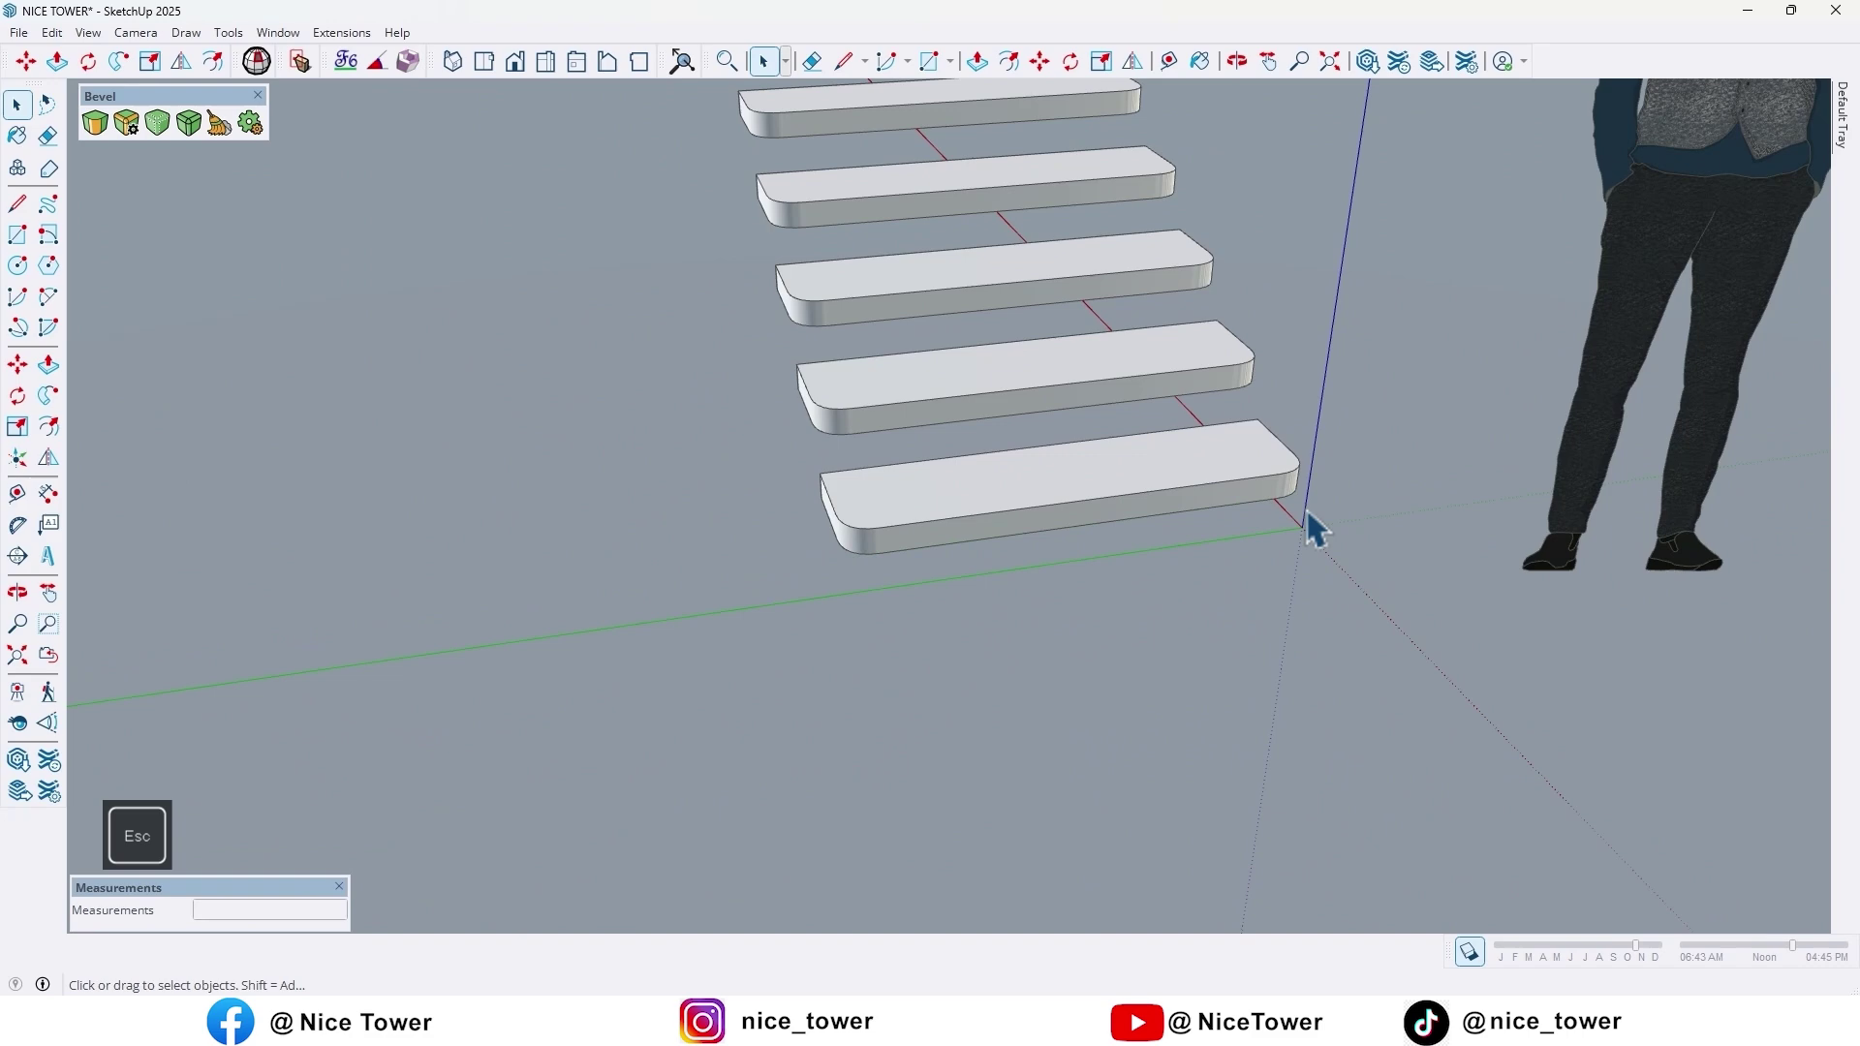
middle_drag(1245, 557, 250, 346)
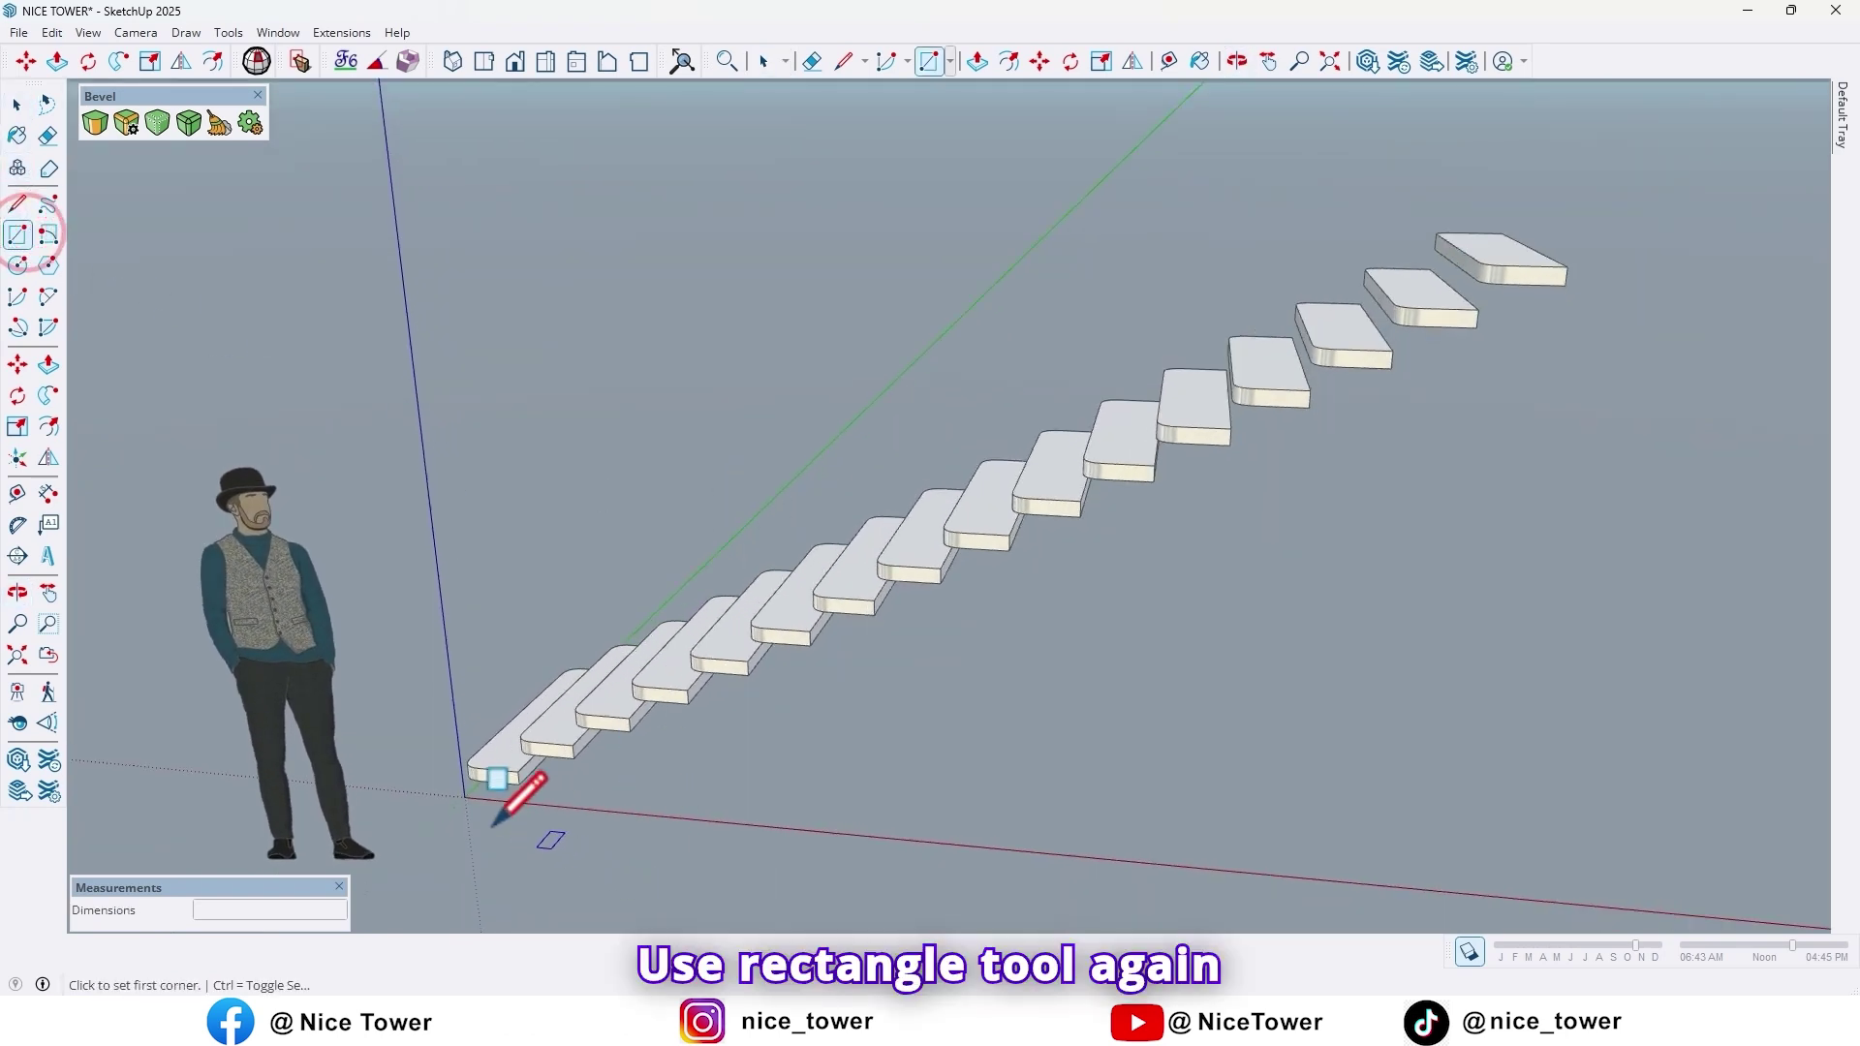
Draw a 480 by 272 cm upright rectangle from the origin to the top step's corner.
click(464, 796)
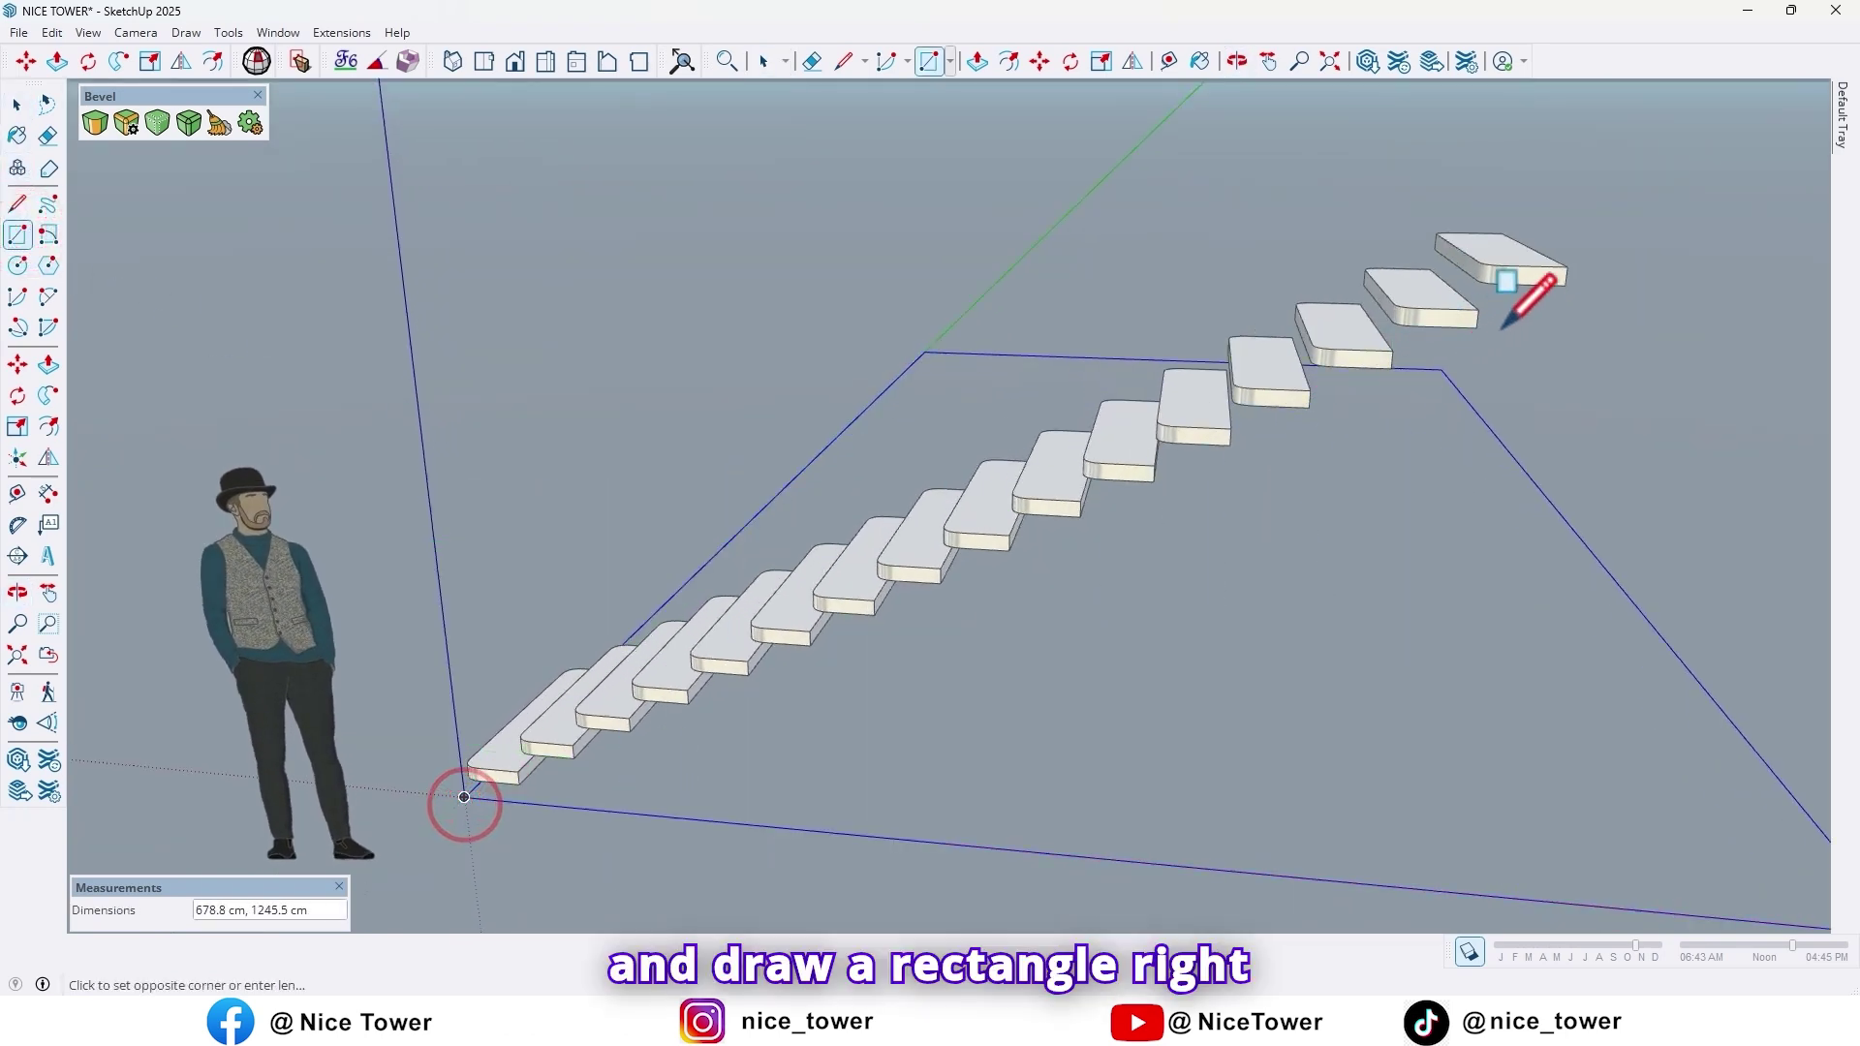
click(1564, 265)
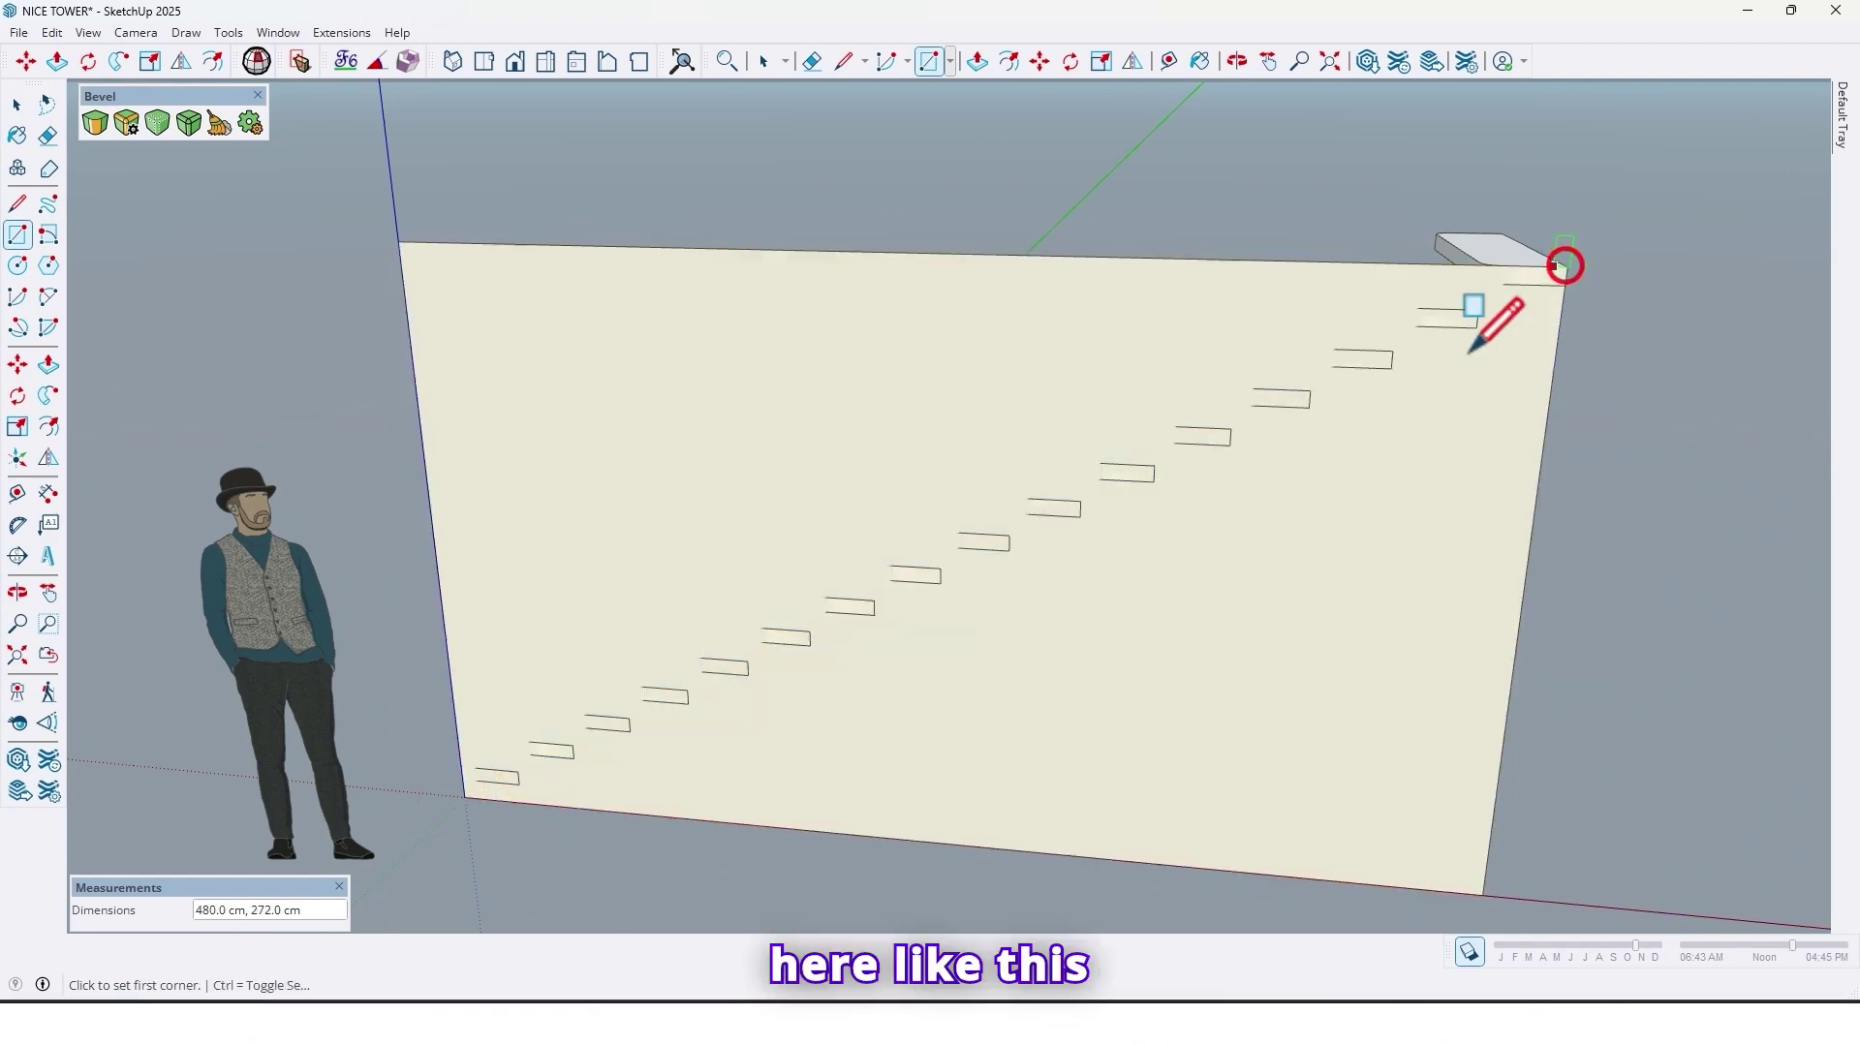
middle_drag(895, 649, 933, 613)
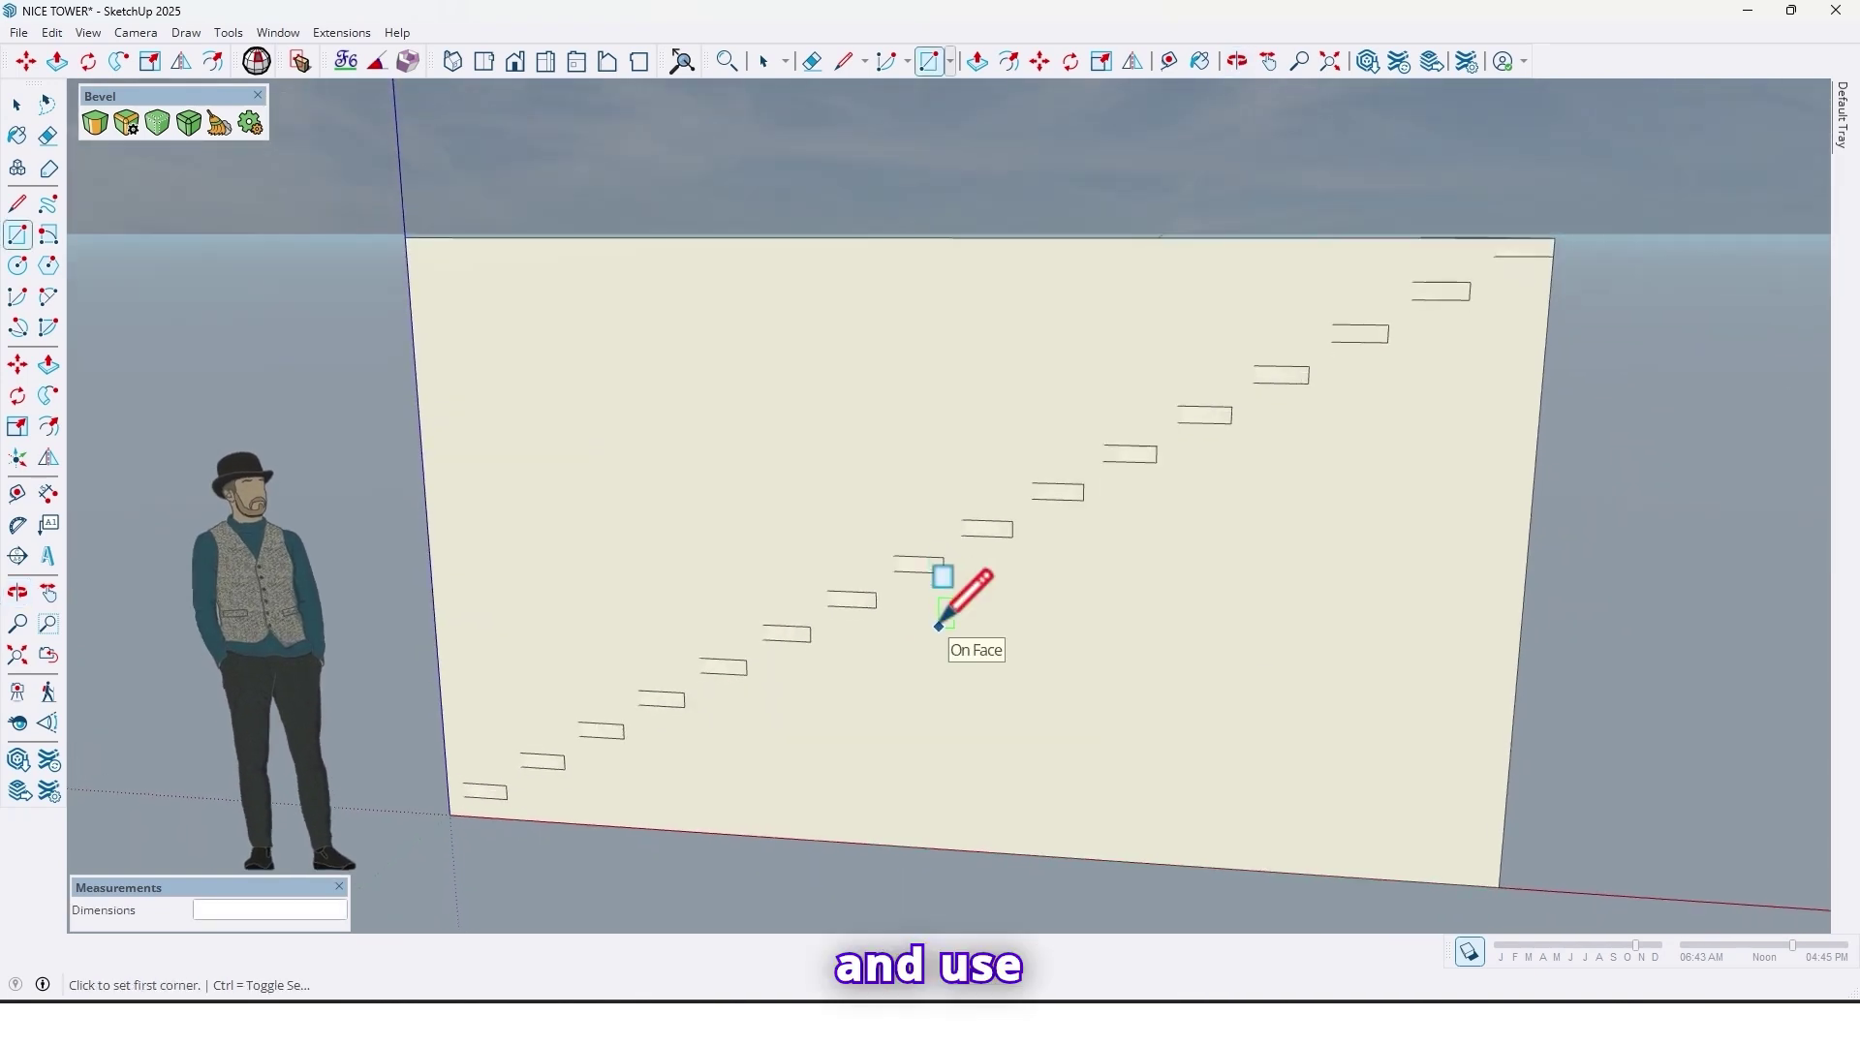
Draw a diagonal line across the wall from top to bottom corner beneath the treads, erasing stray edges.
click(18, 204)
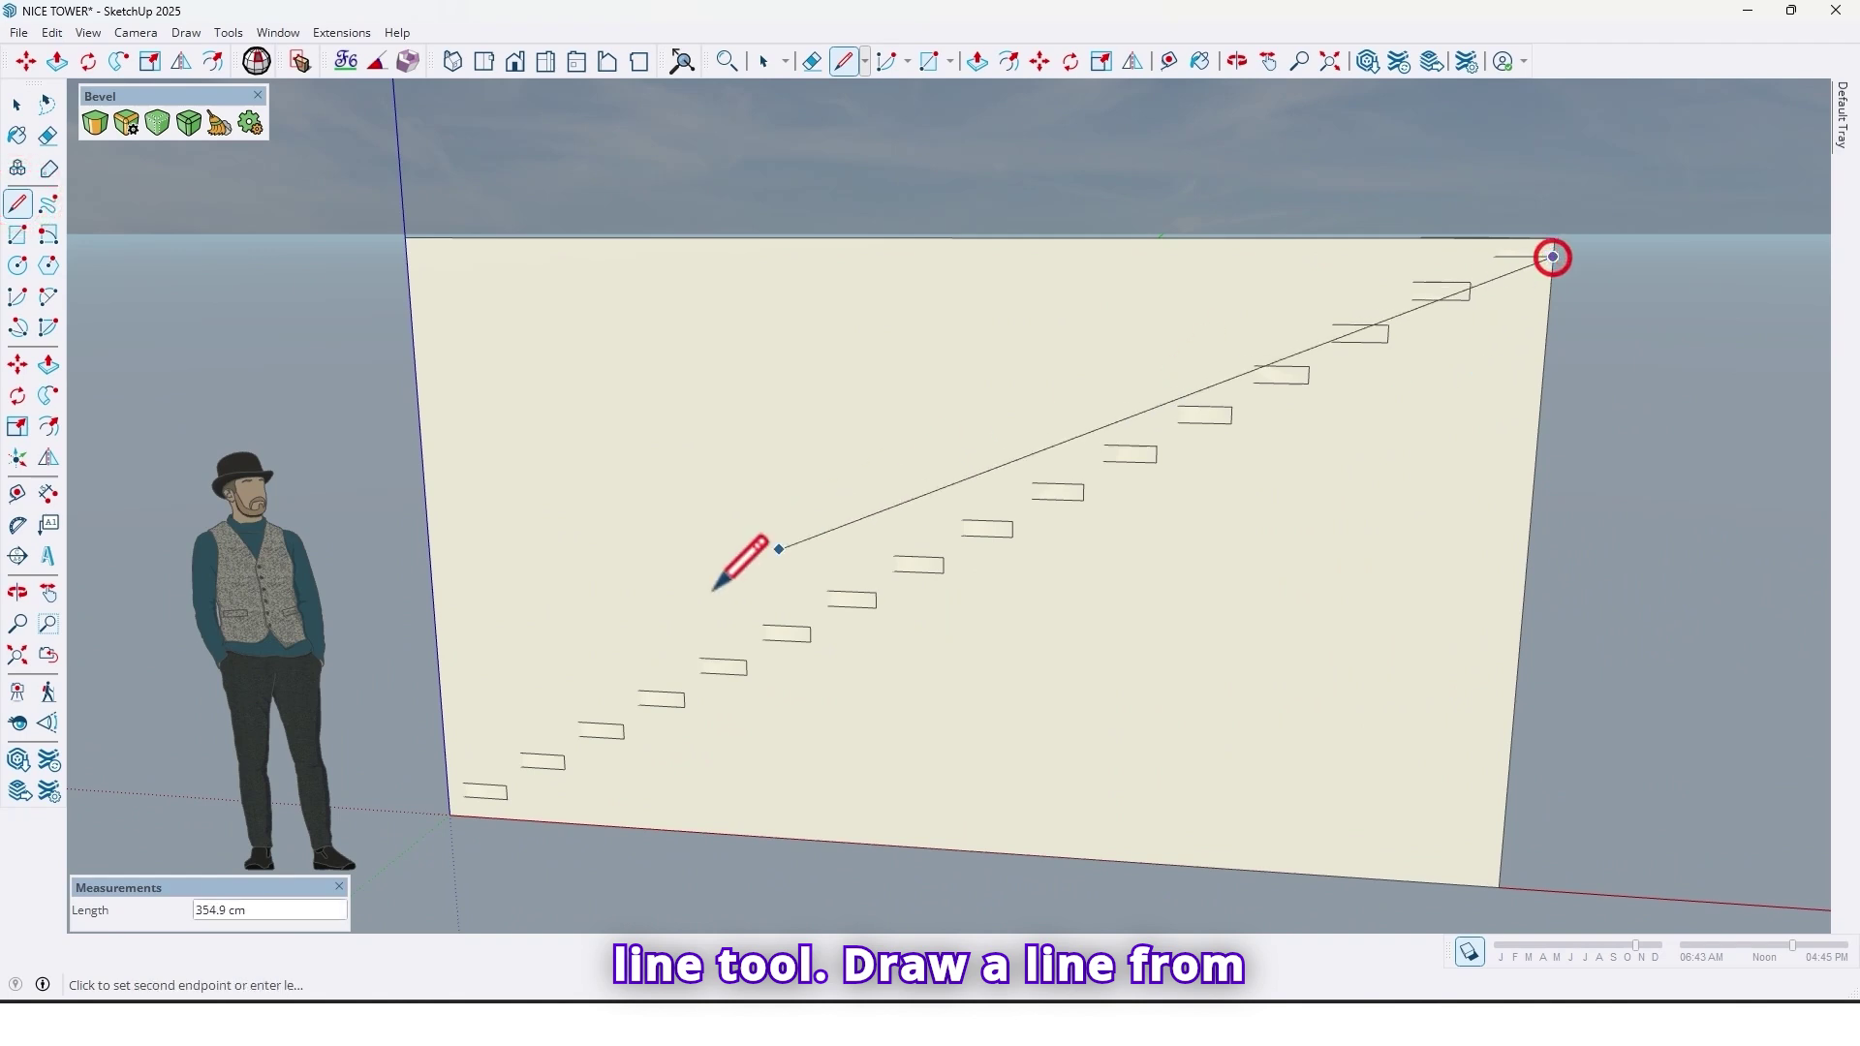
scroll(518, 790, up, 3)
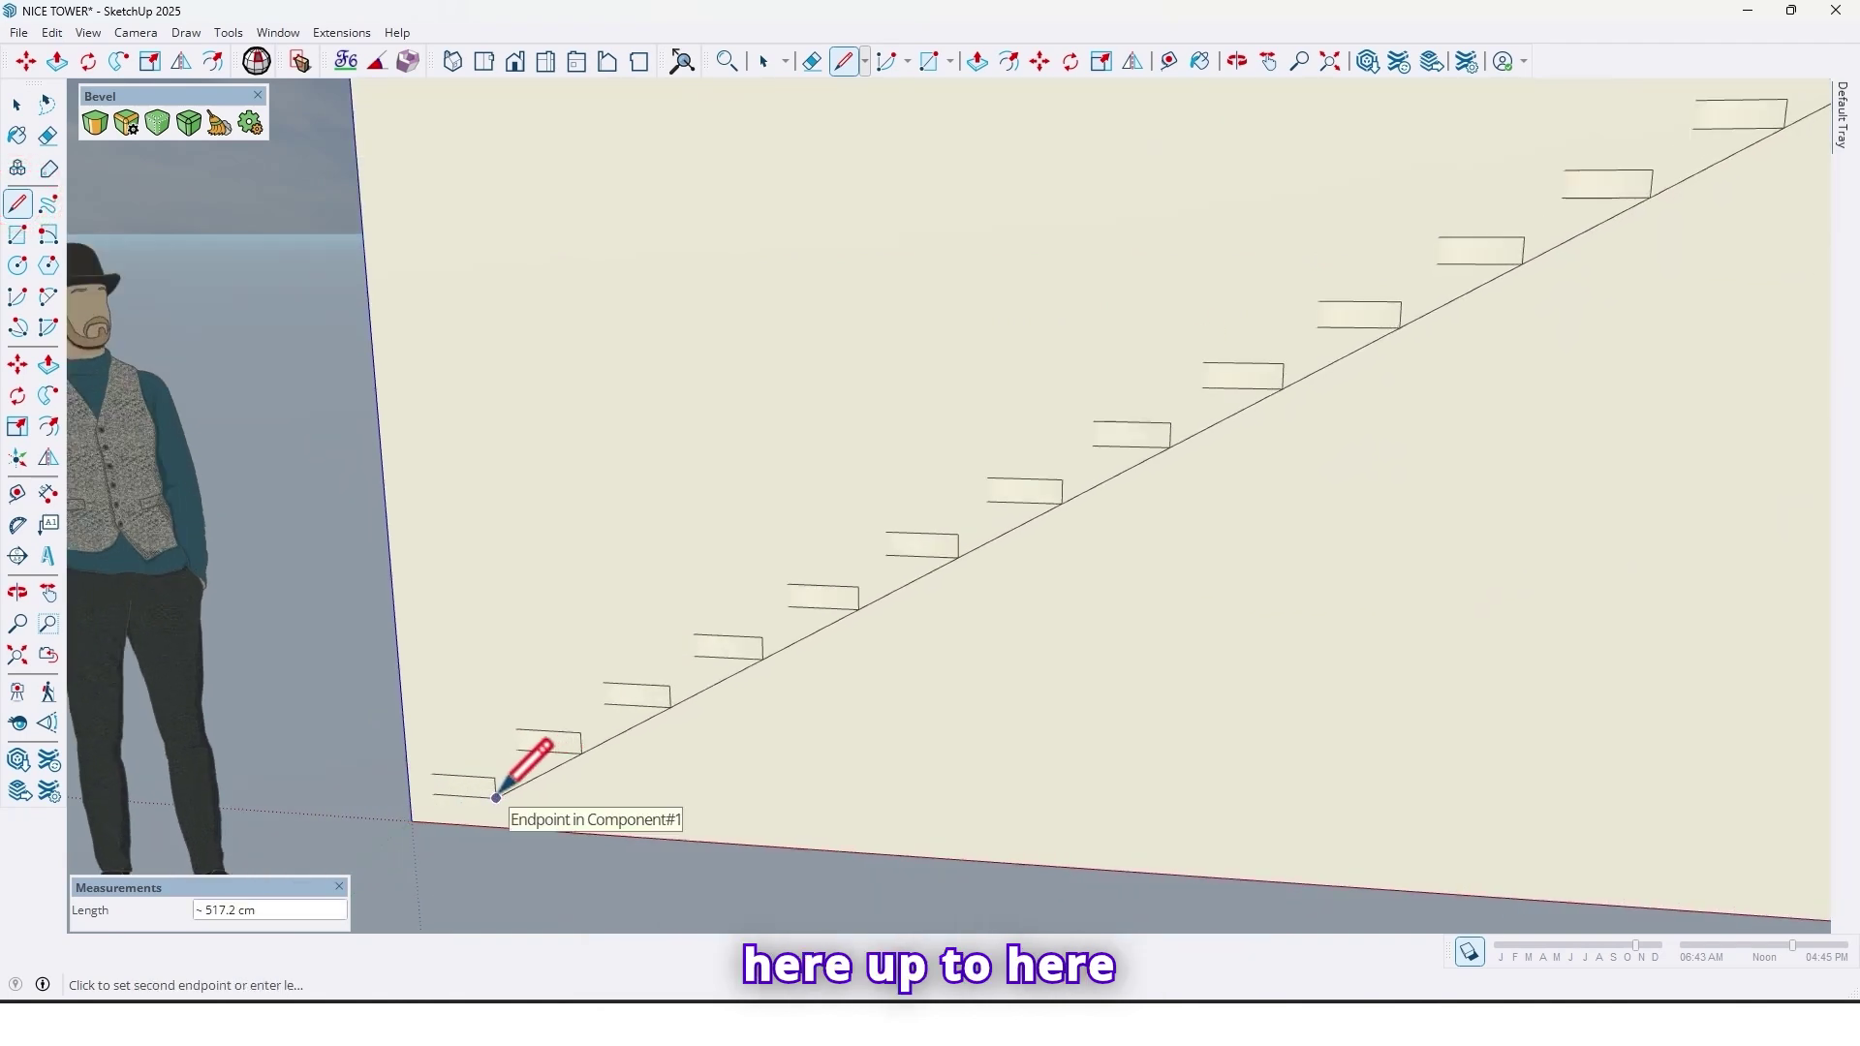
click(412, 841)
scroll(424, 841, down, 2)
scroll(490, 823, up, 3)
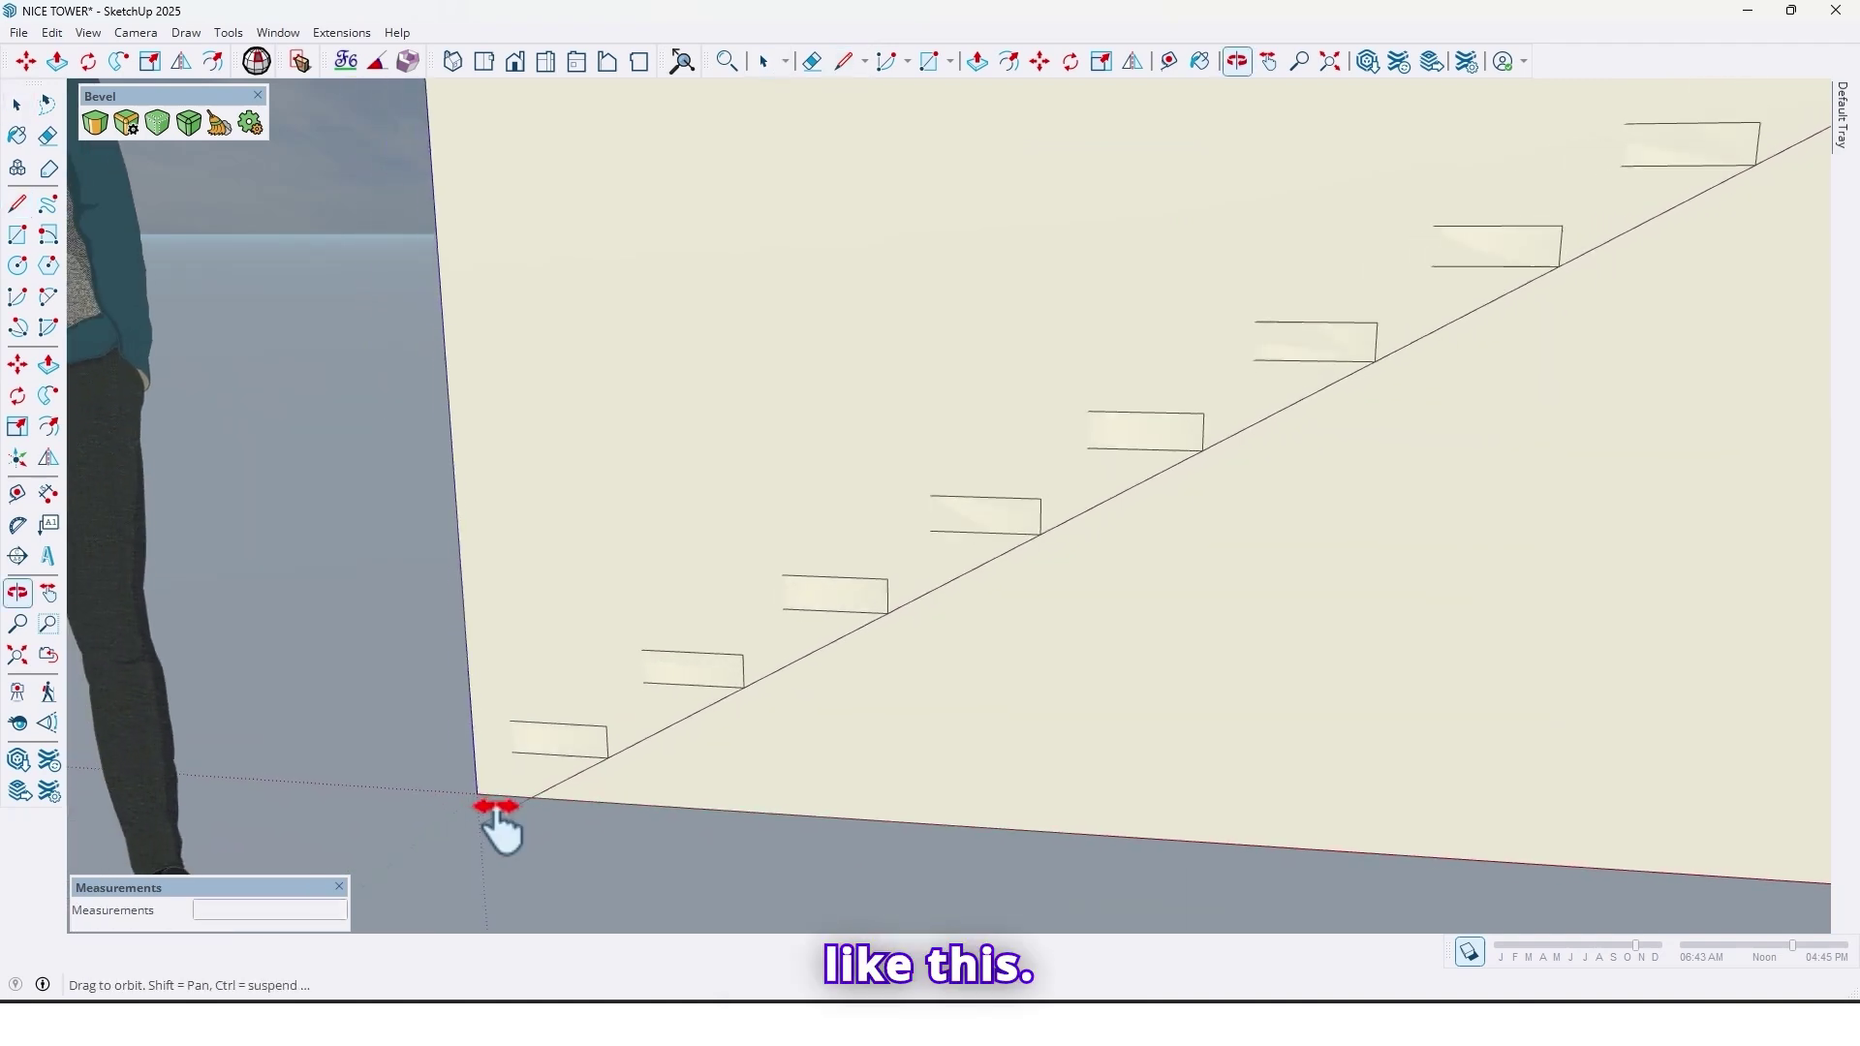
key(e)
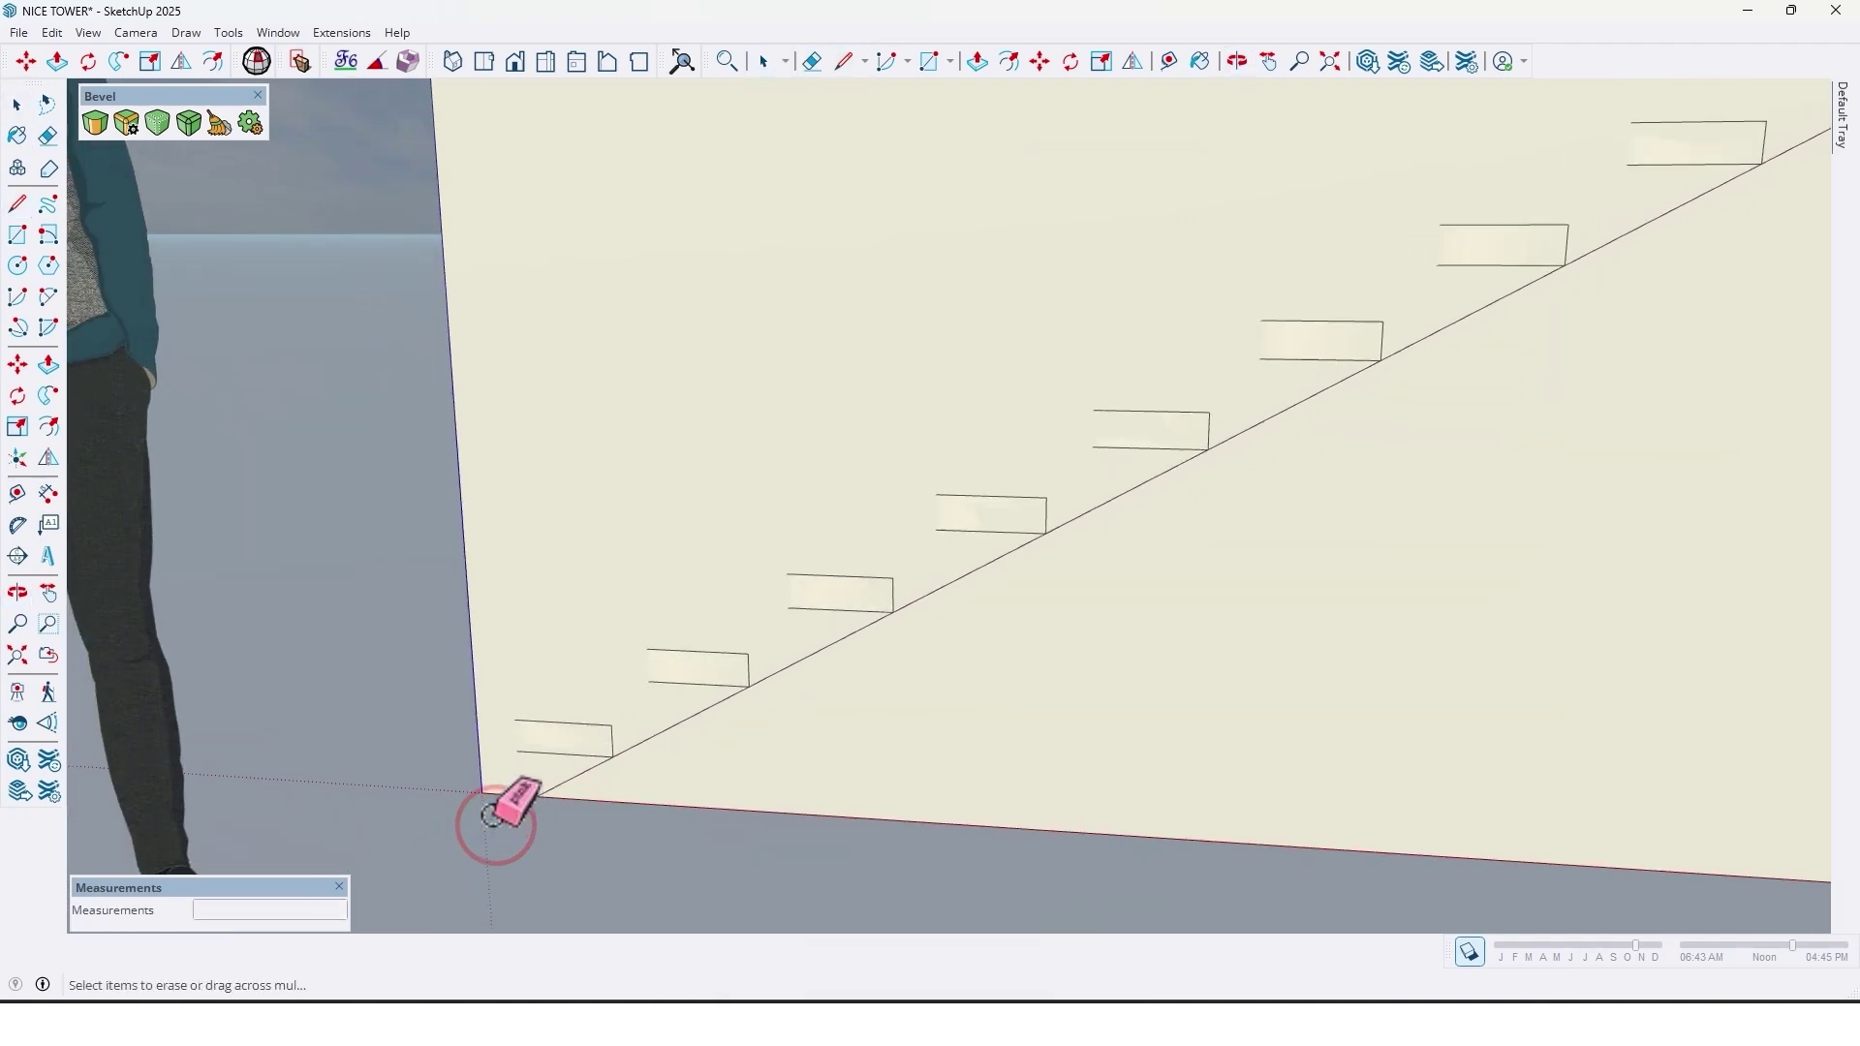
scroll(494, 814, down, 3)
scroll(614, 804, up, 2)
middle_drag(614, 804, 921, 611)
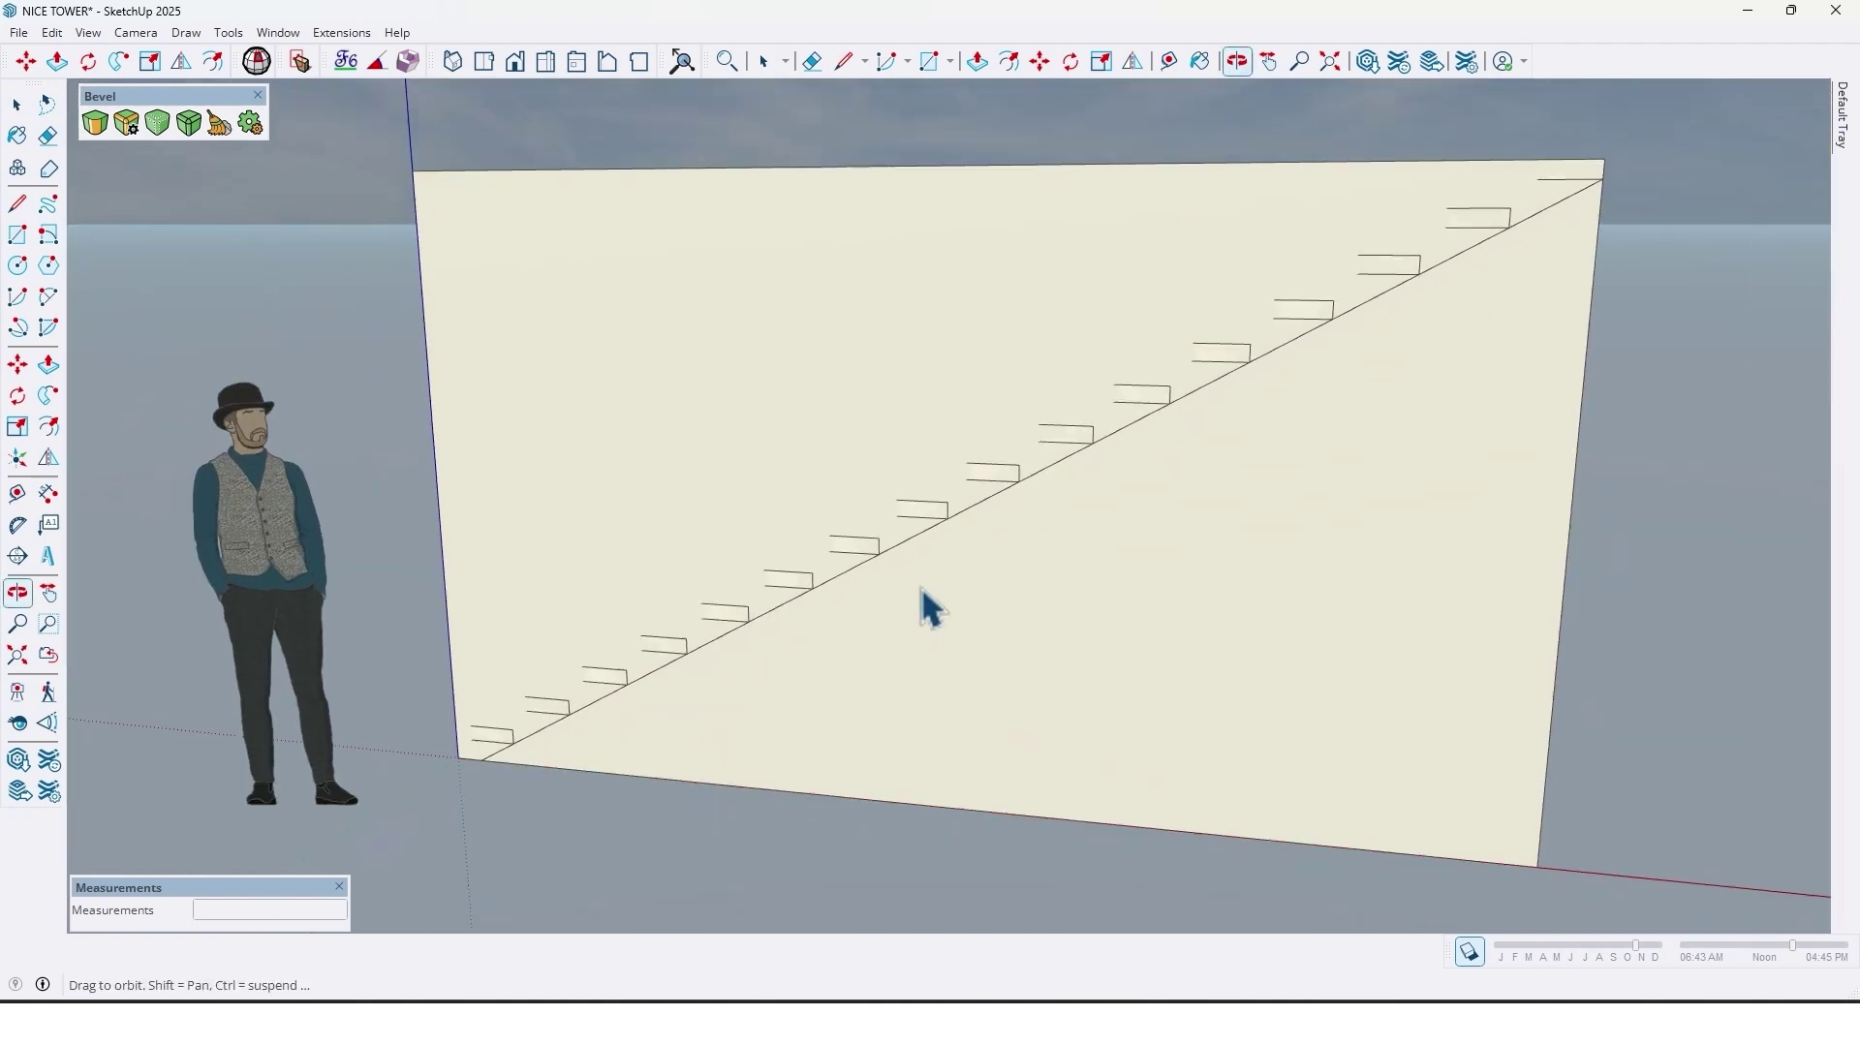
key(space)
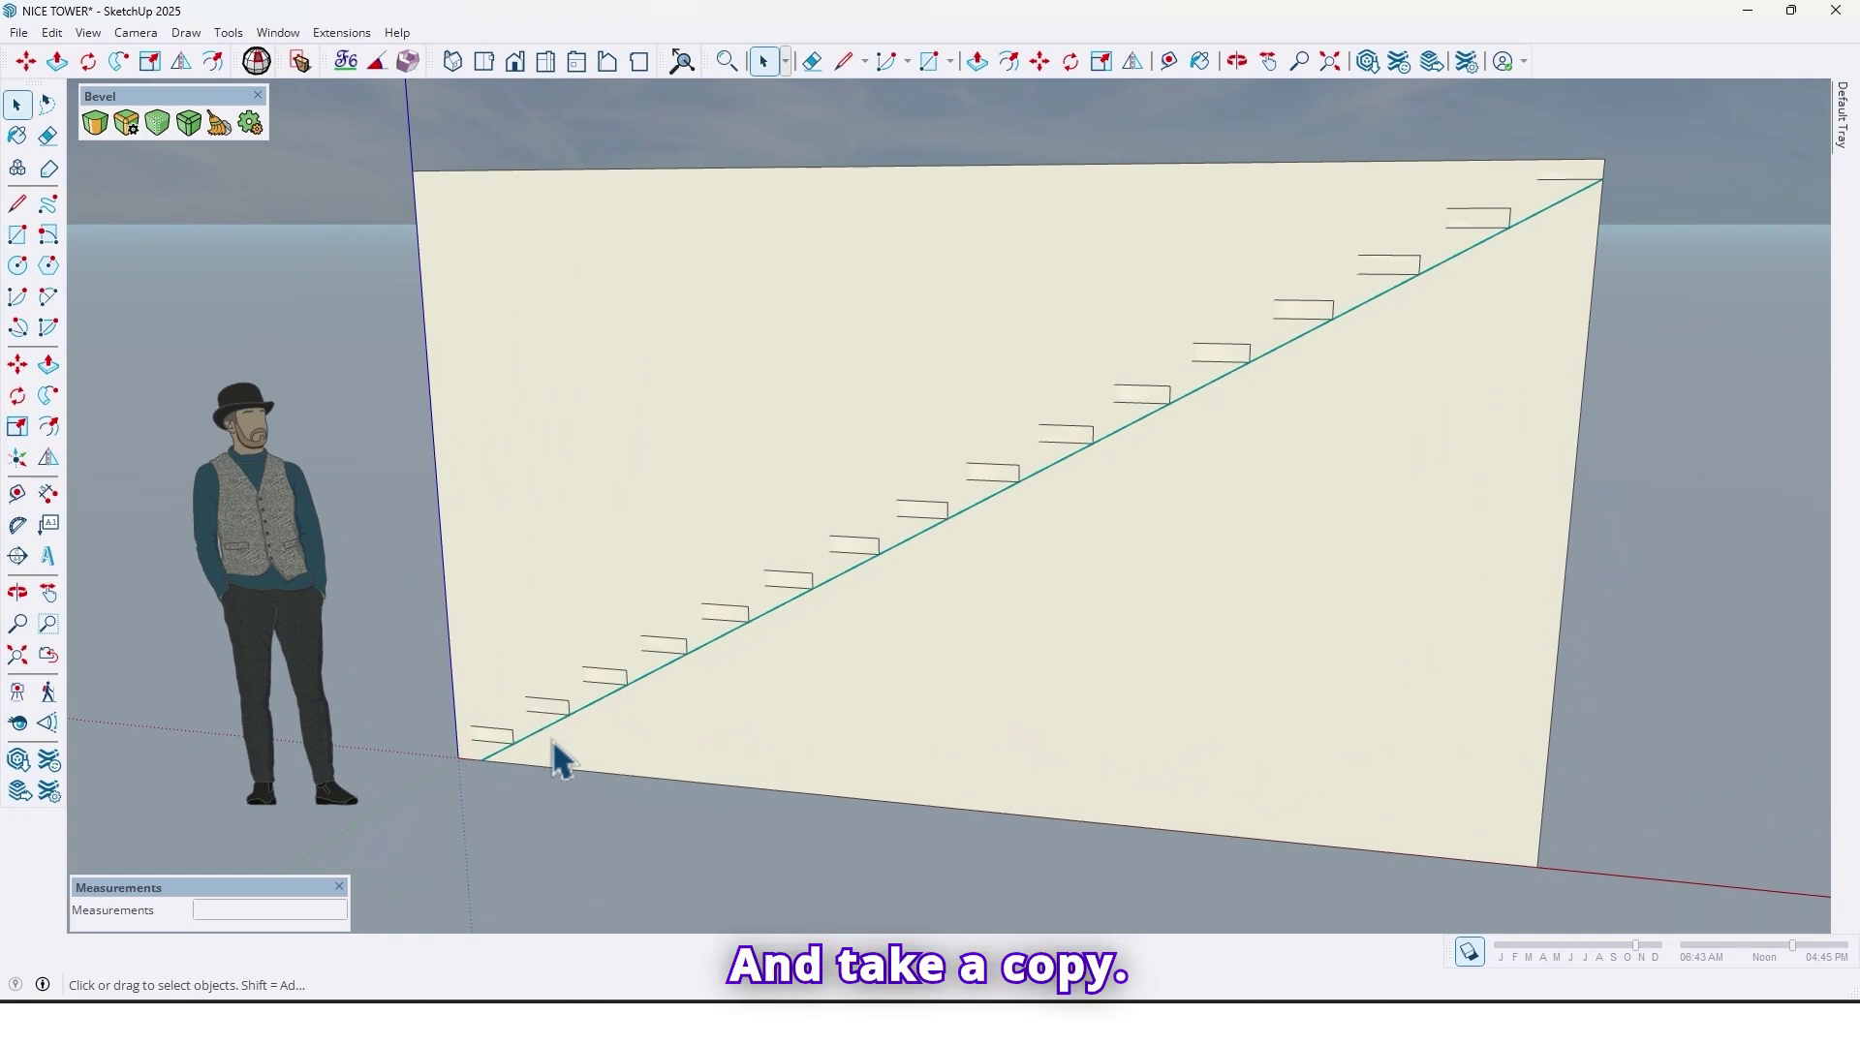
Copy the diagonal line straight upward so it sits parallel above the original.
click(612, 731)
key(Up)
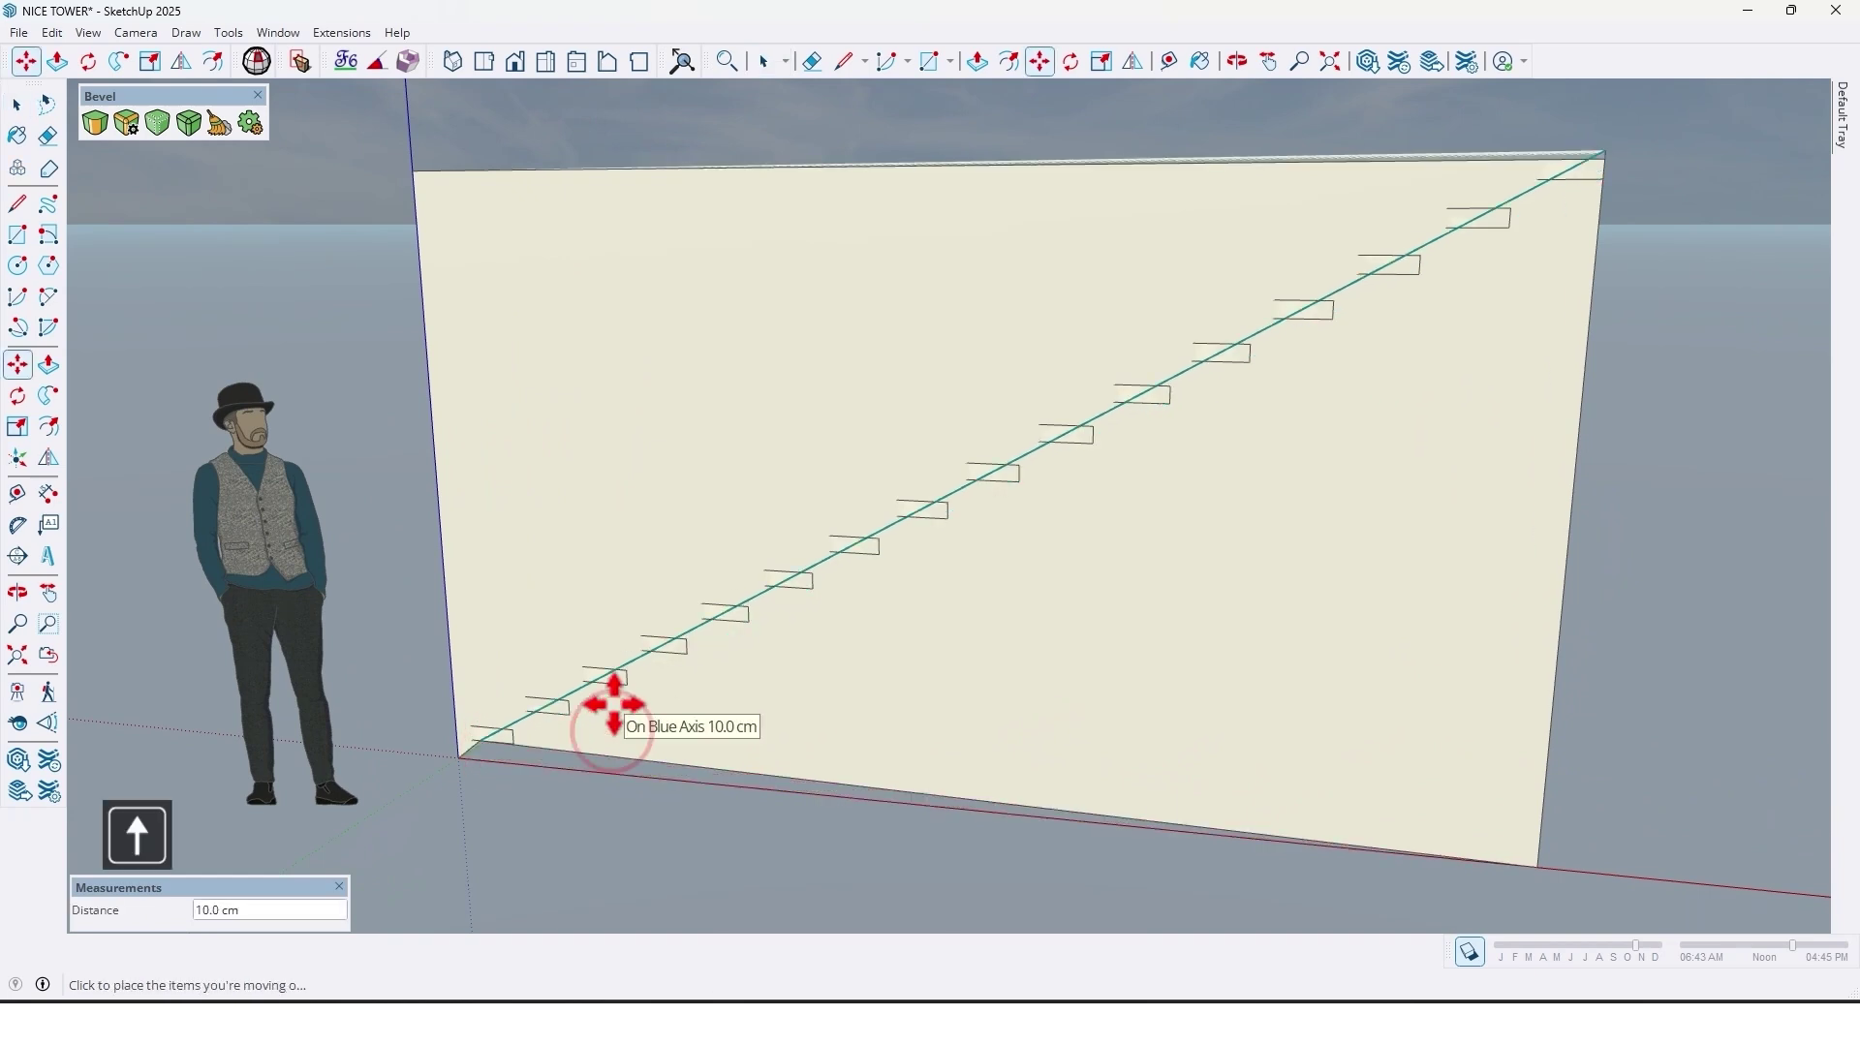
key(ctrl)
scroll(614, 690, up, 2)
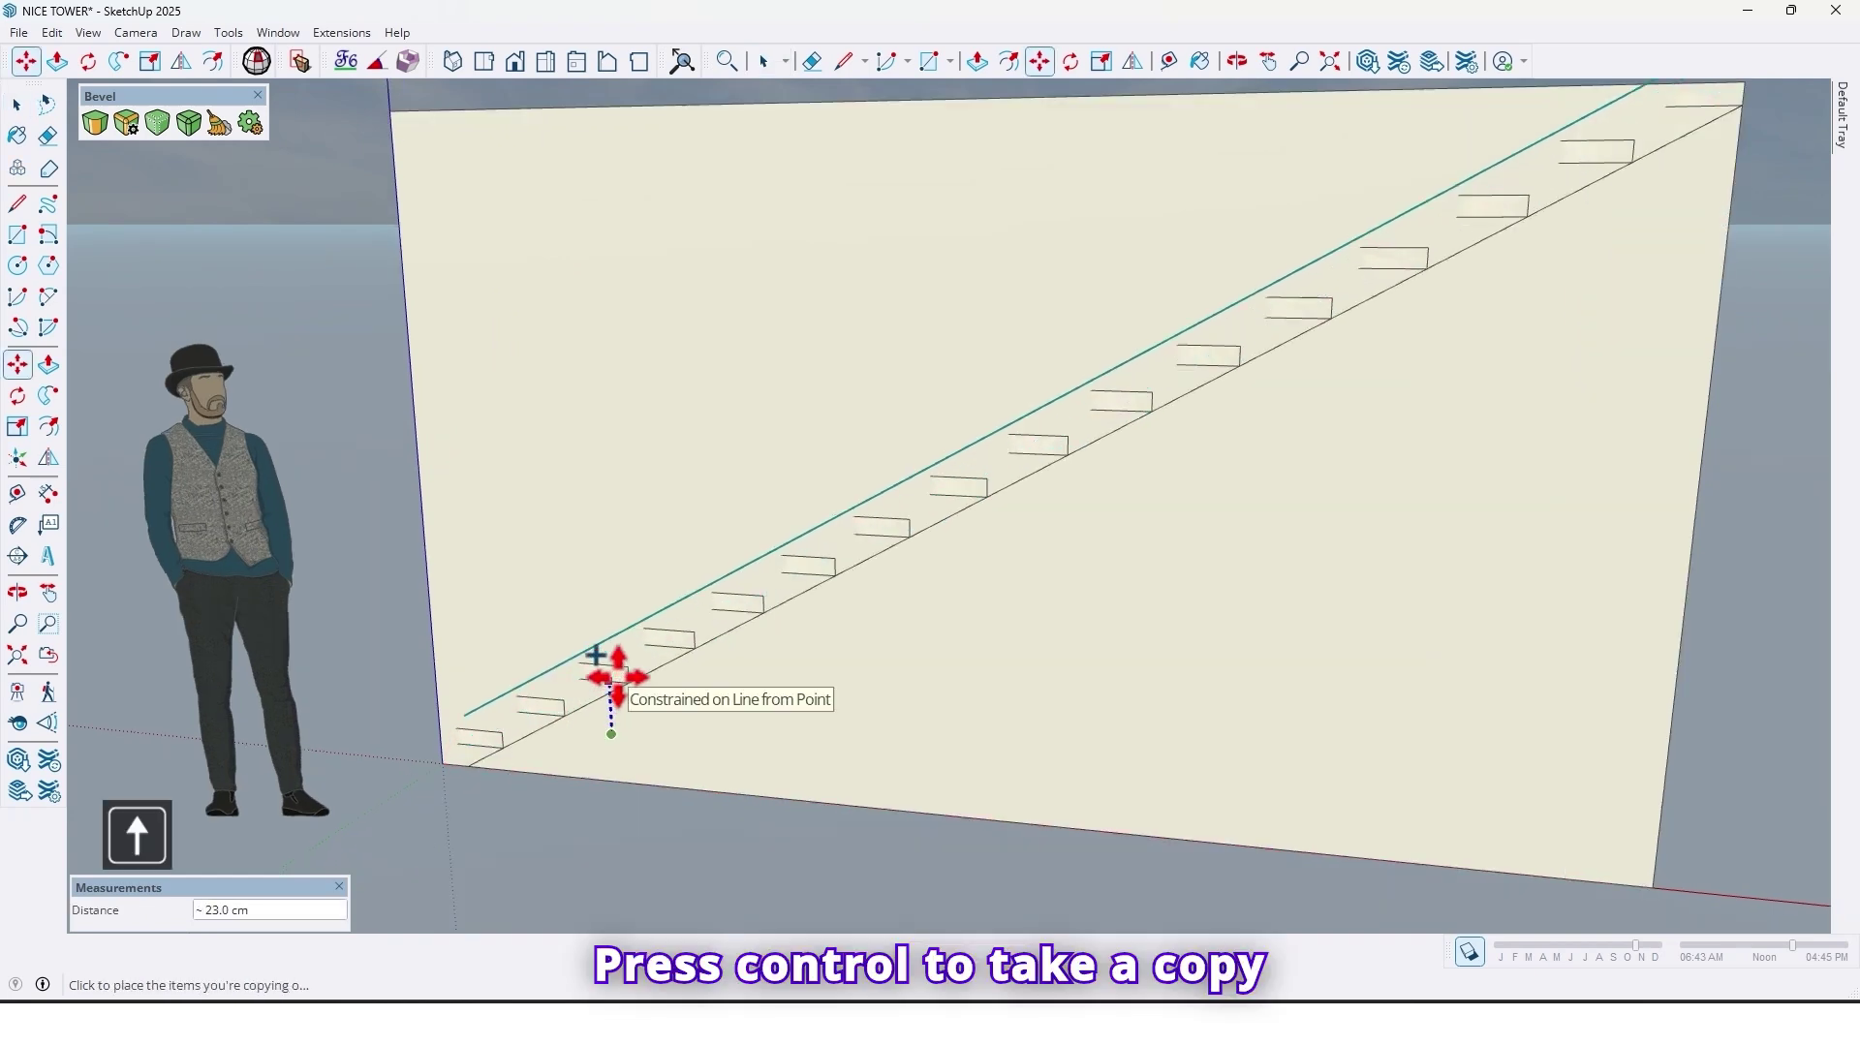
click(620, 670)
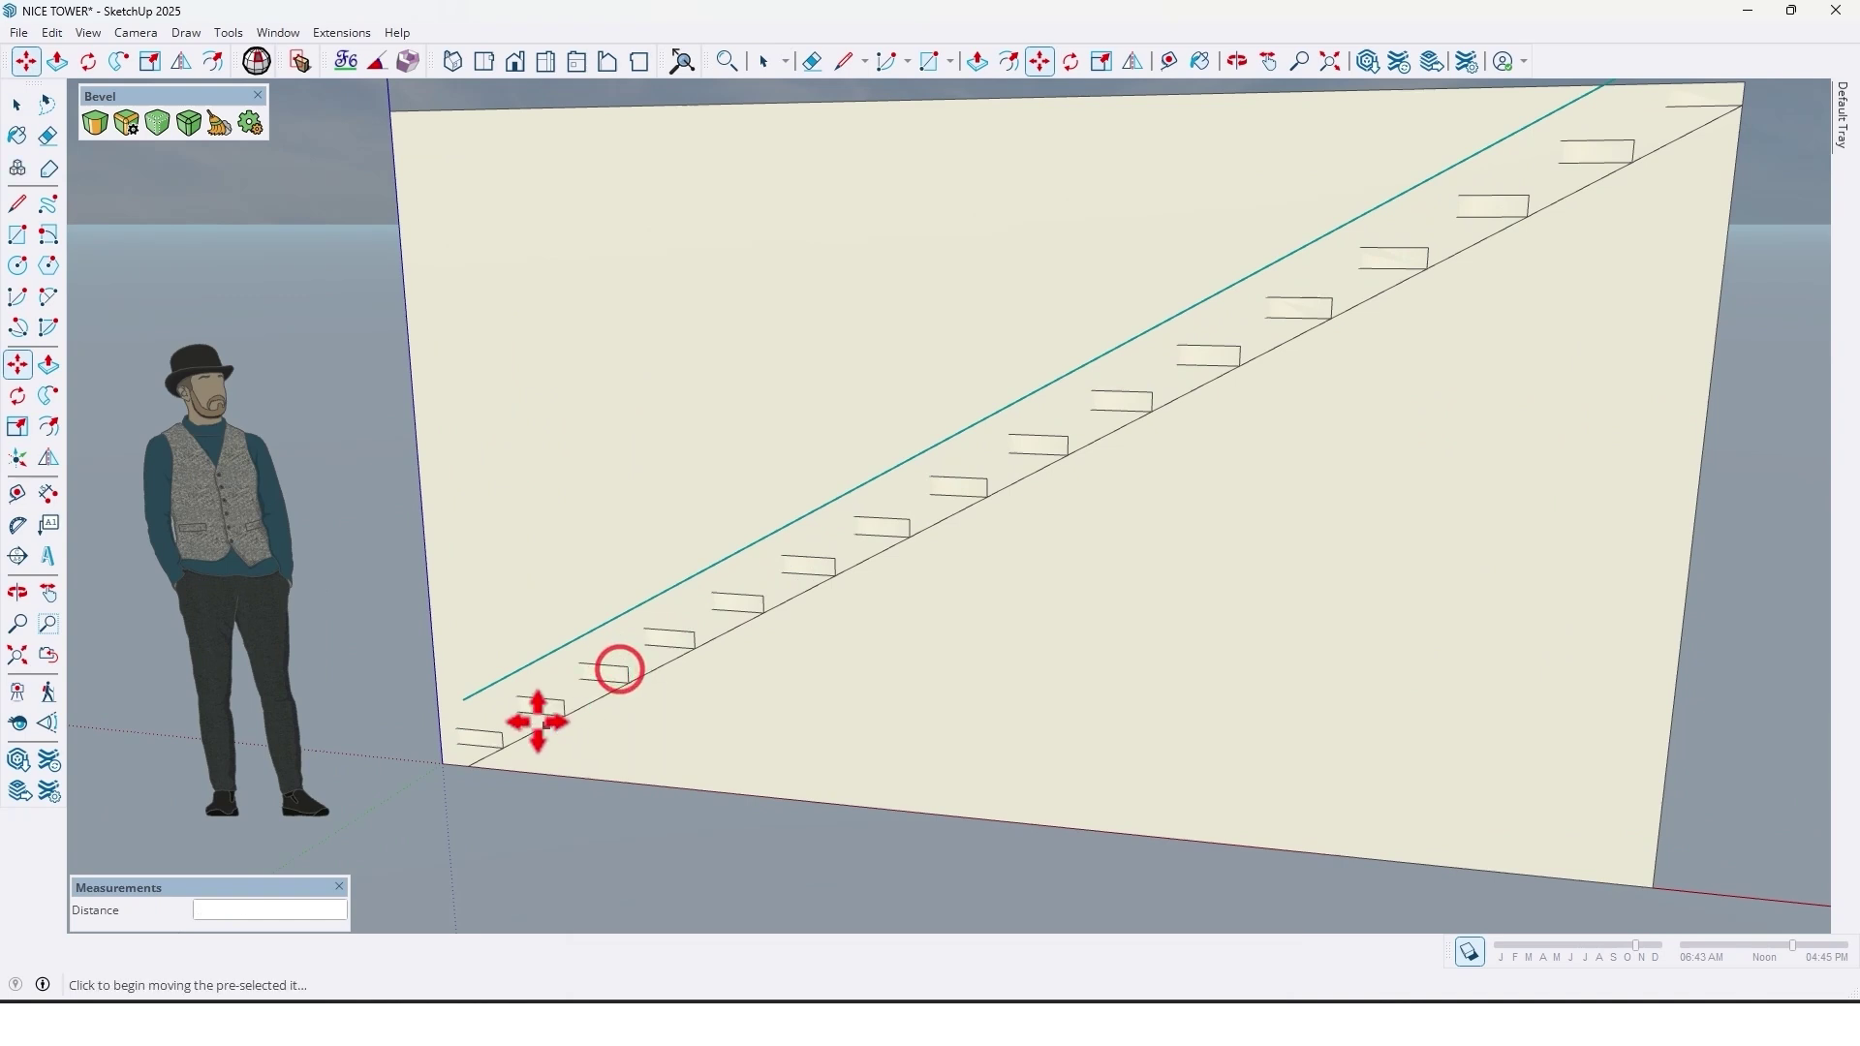
scroll(538, 722, down, 3)
mouse_move(538, 722)
middle_down()
mouse_move(735, 685)
mouse_move(482, 735)
mouse_move(523, 722)
mouse_move(547, 678)
middle_up()
scroll(482, 735, up, 5)
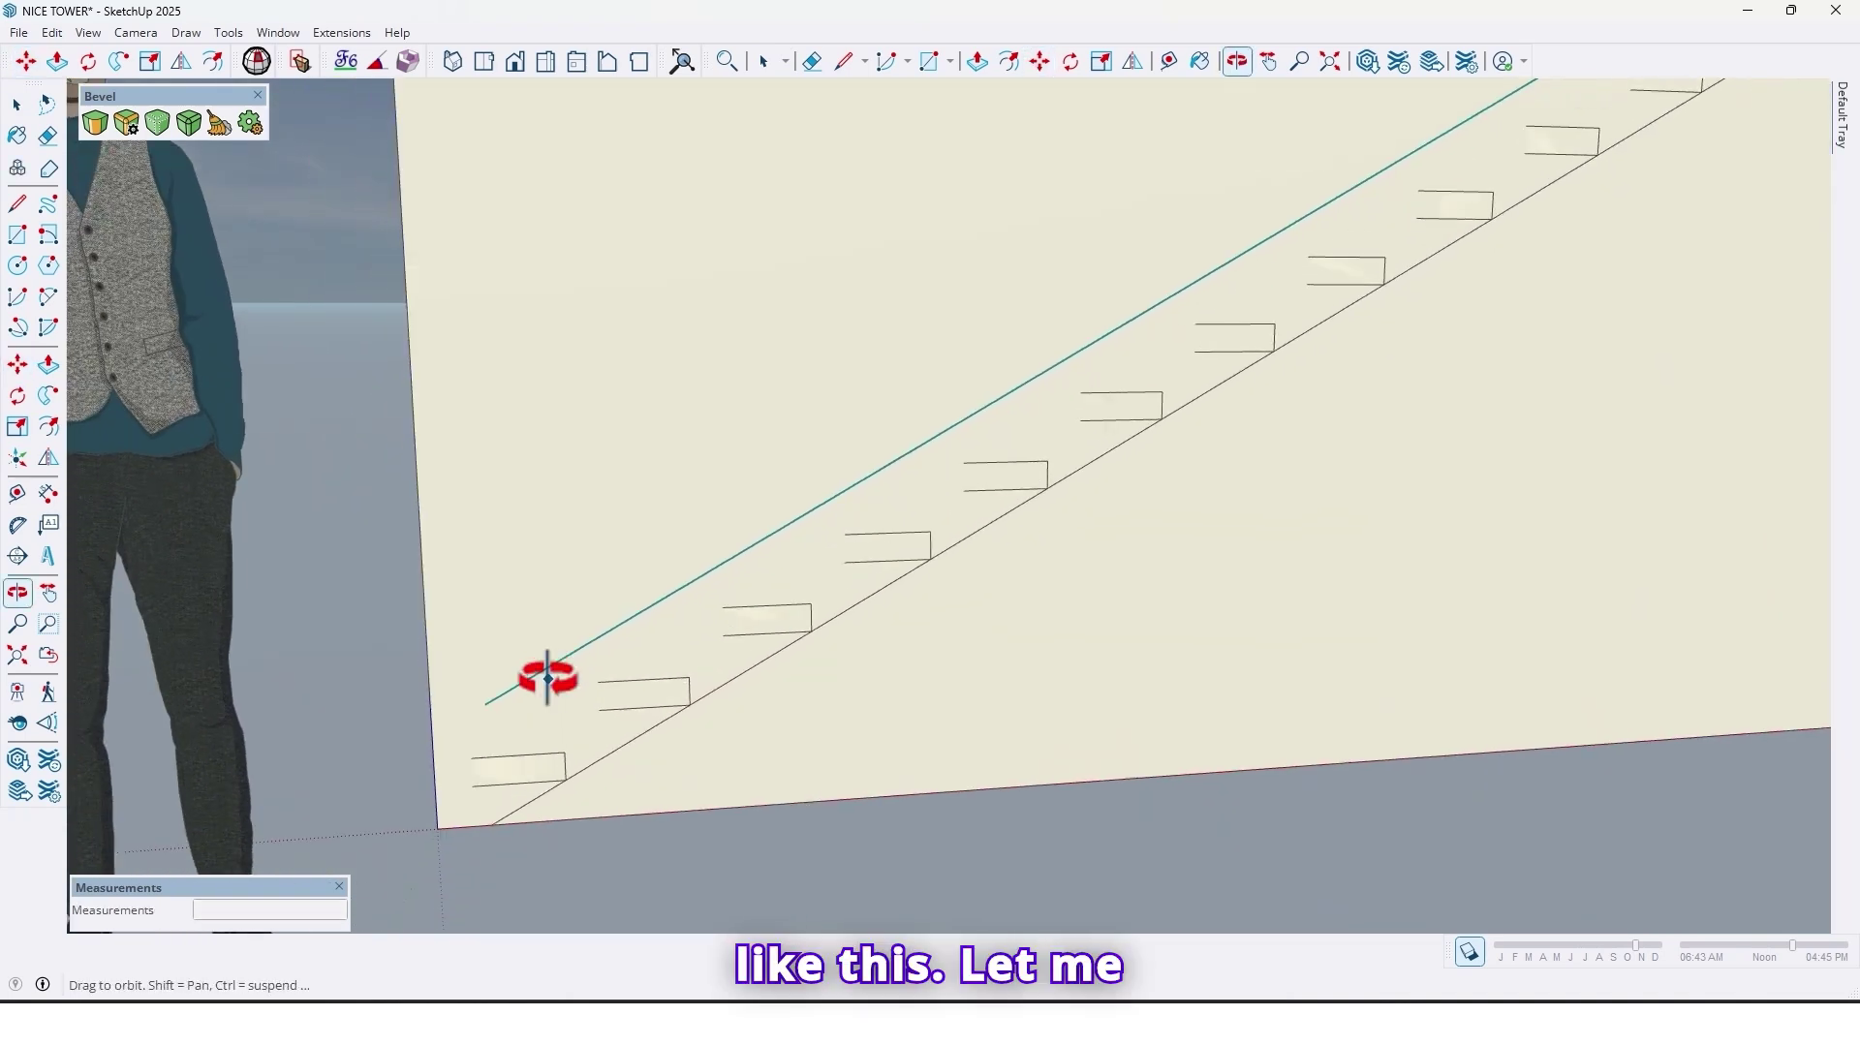
Extend the copied line's lower end down to the wall edge.
key(l)
click(547, 670)
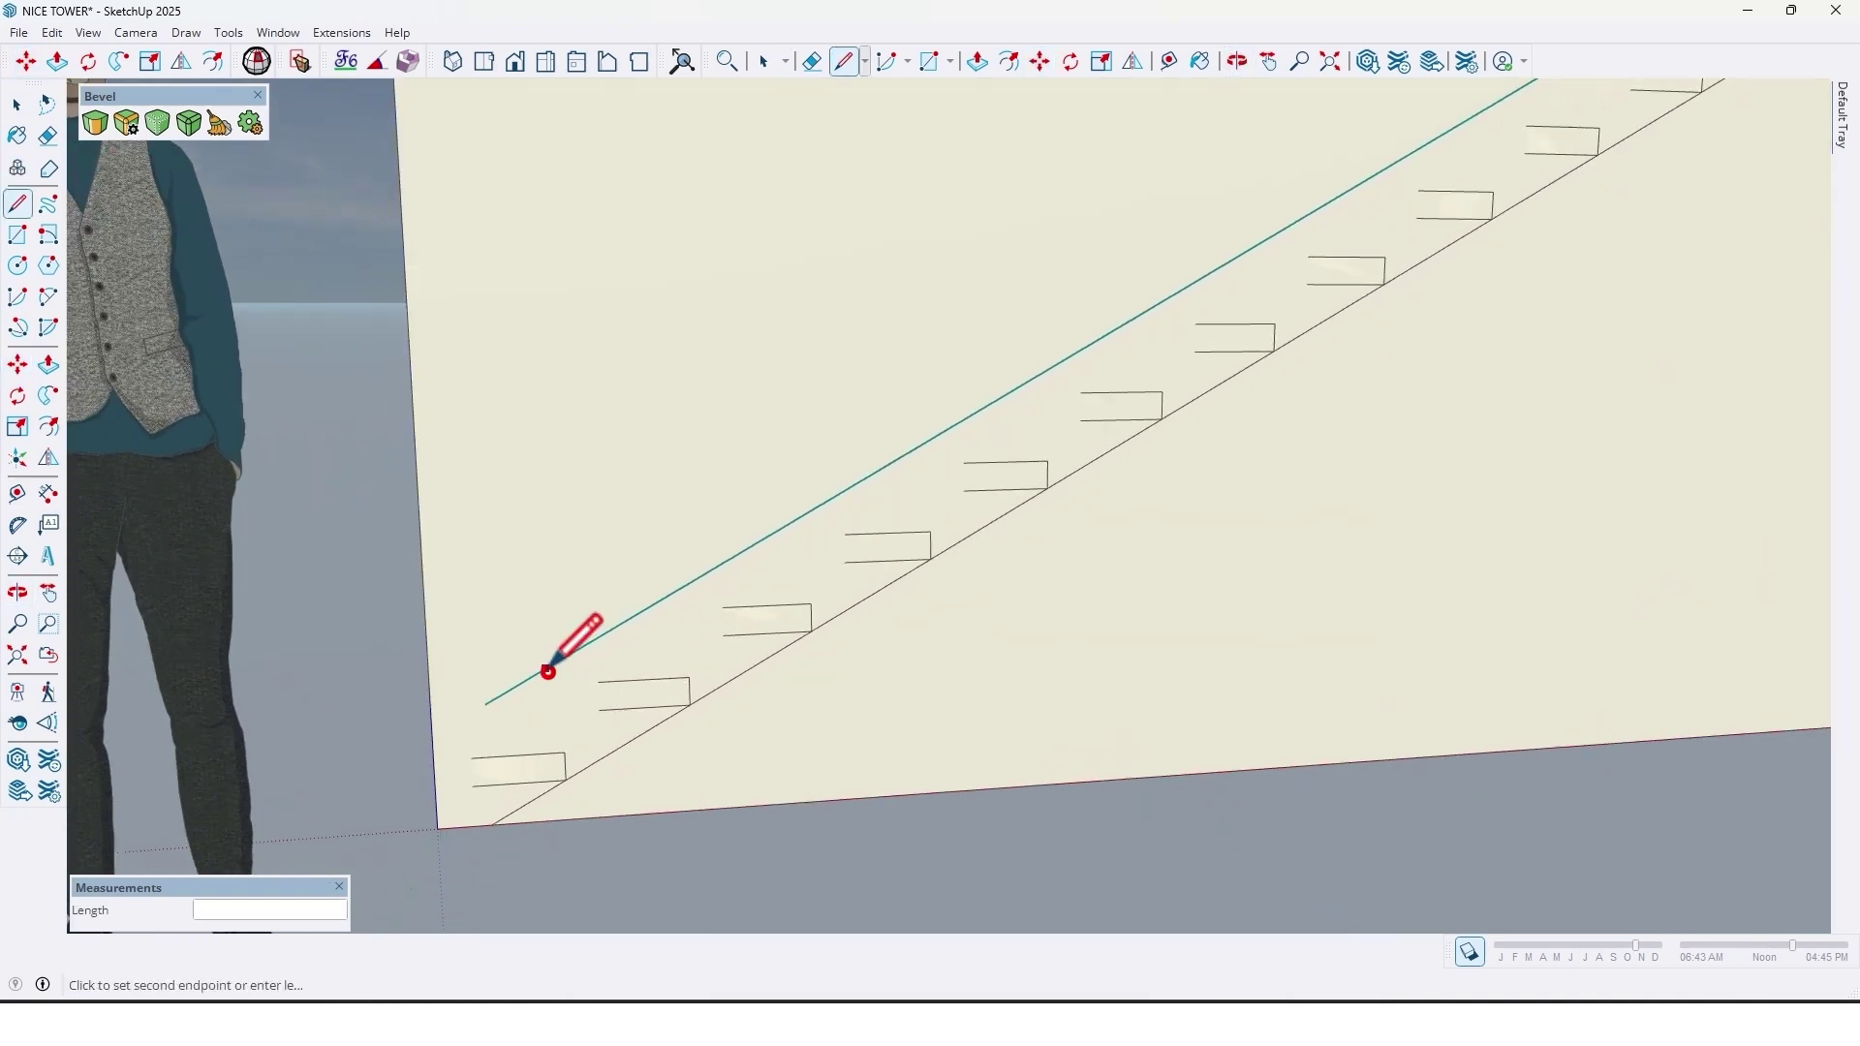
click(387, 754)
key(space)
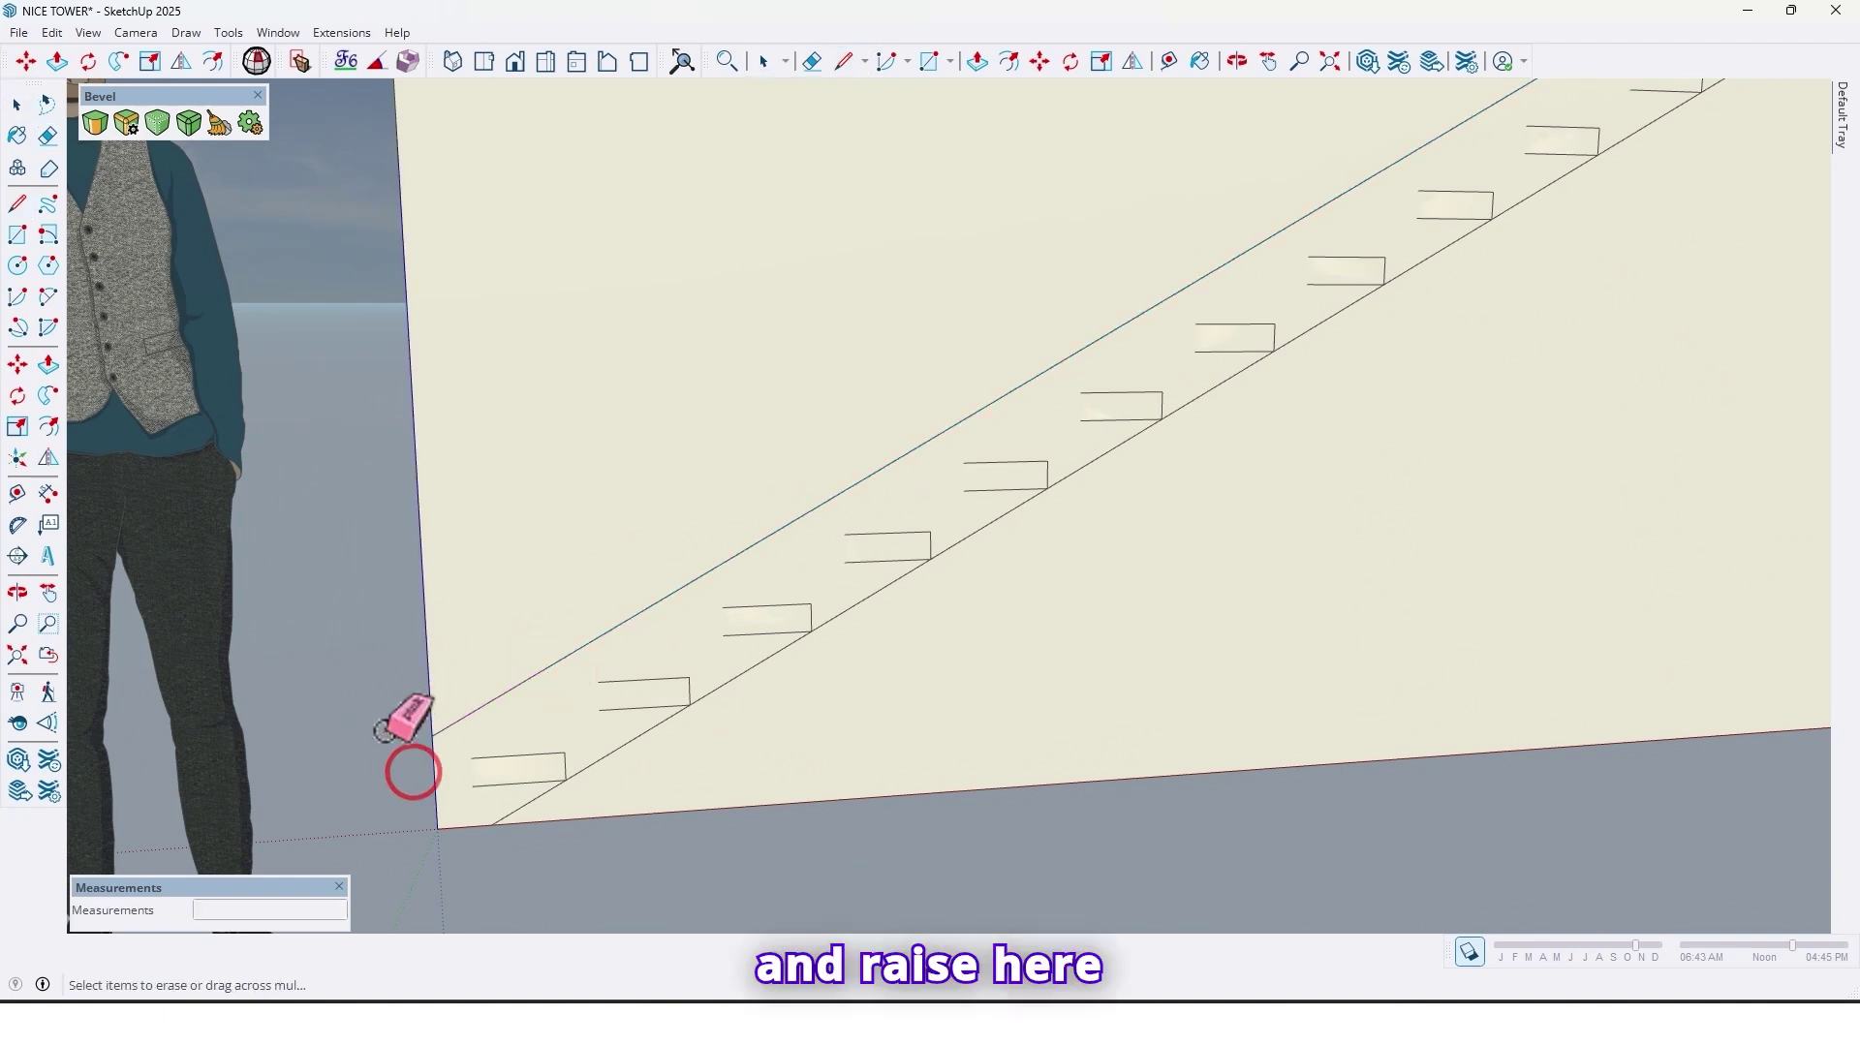
scroll(383, 731, down, 3)
mouse_move(921, 672)
middle_down()
mouse_move(714, 706)
mouse_move(964, 620)
middle_up()
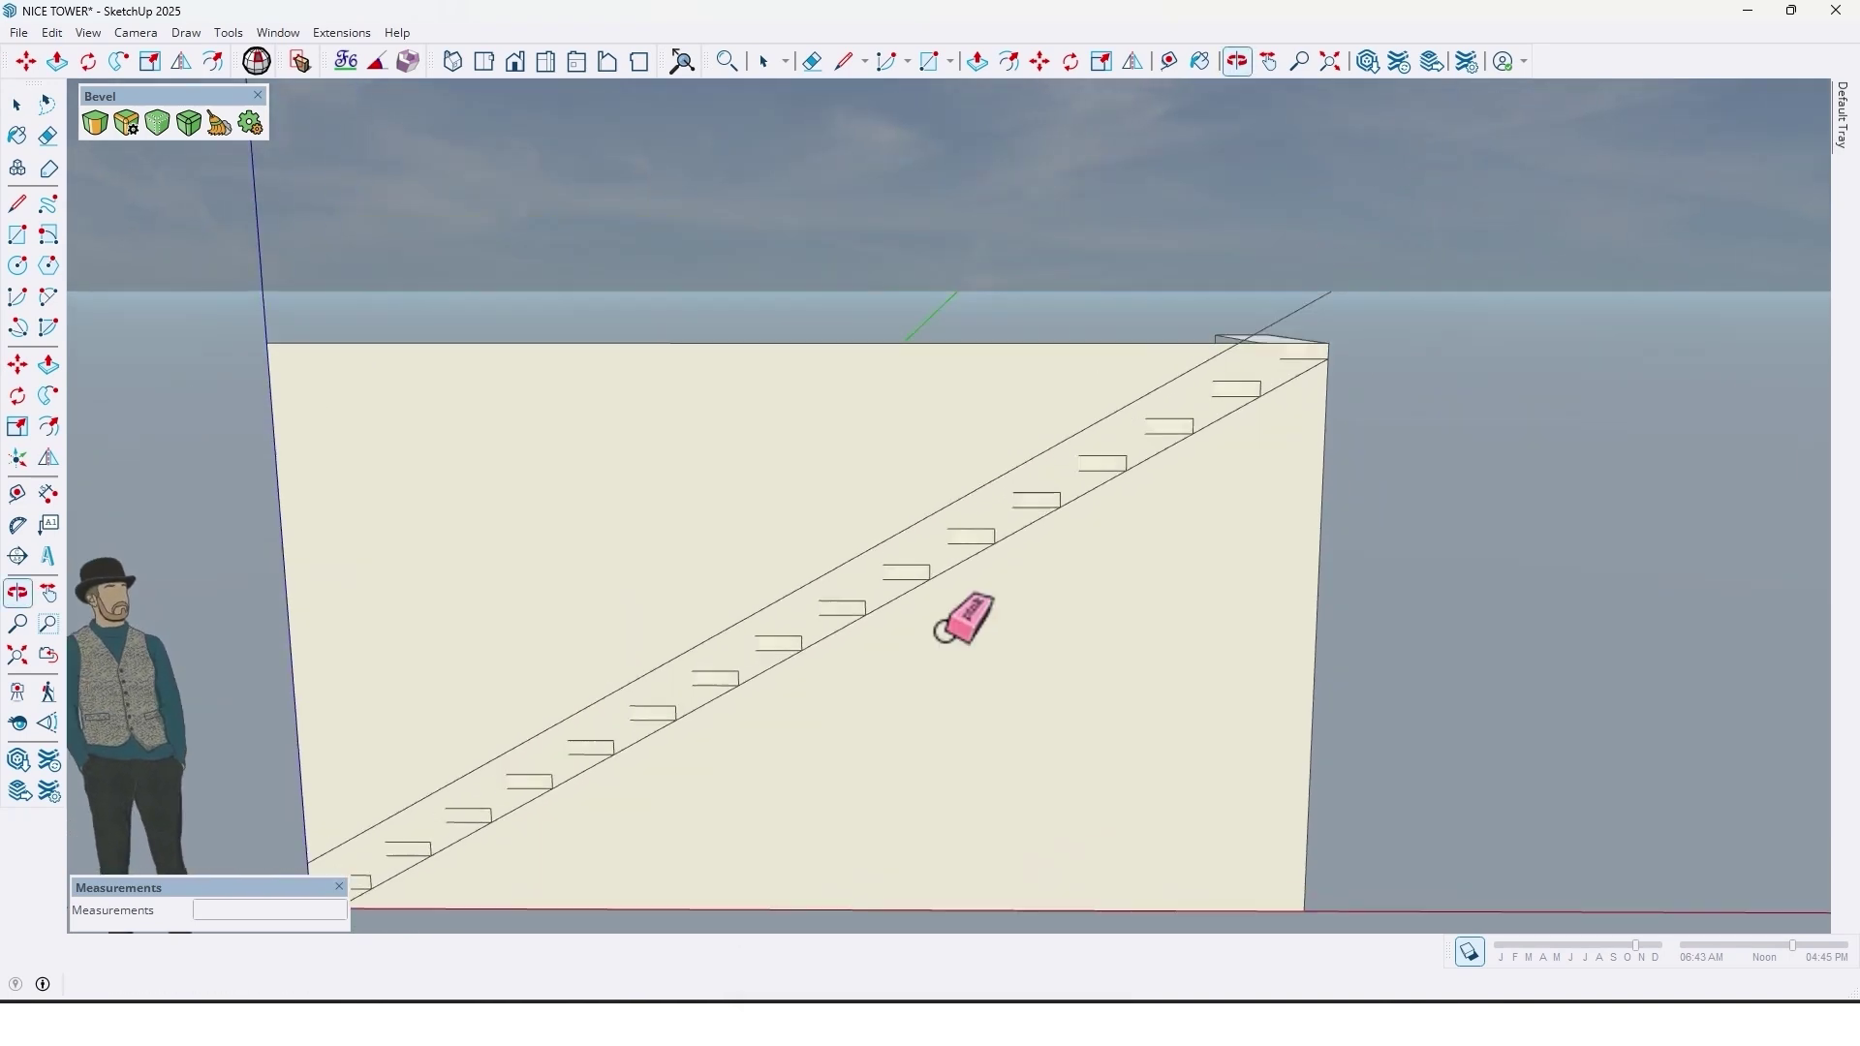
scroll(1250, 327, up, 3)
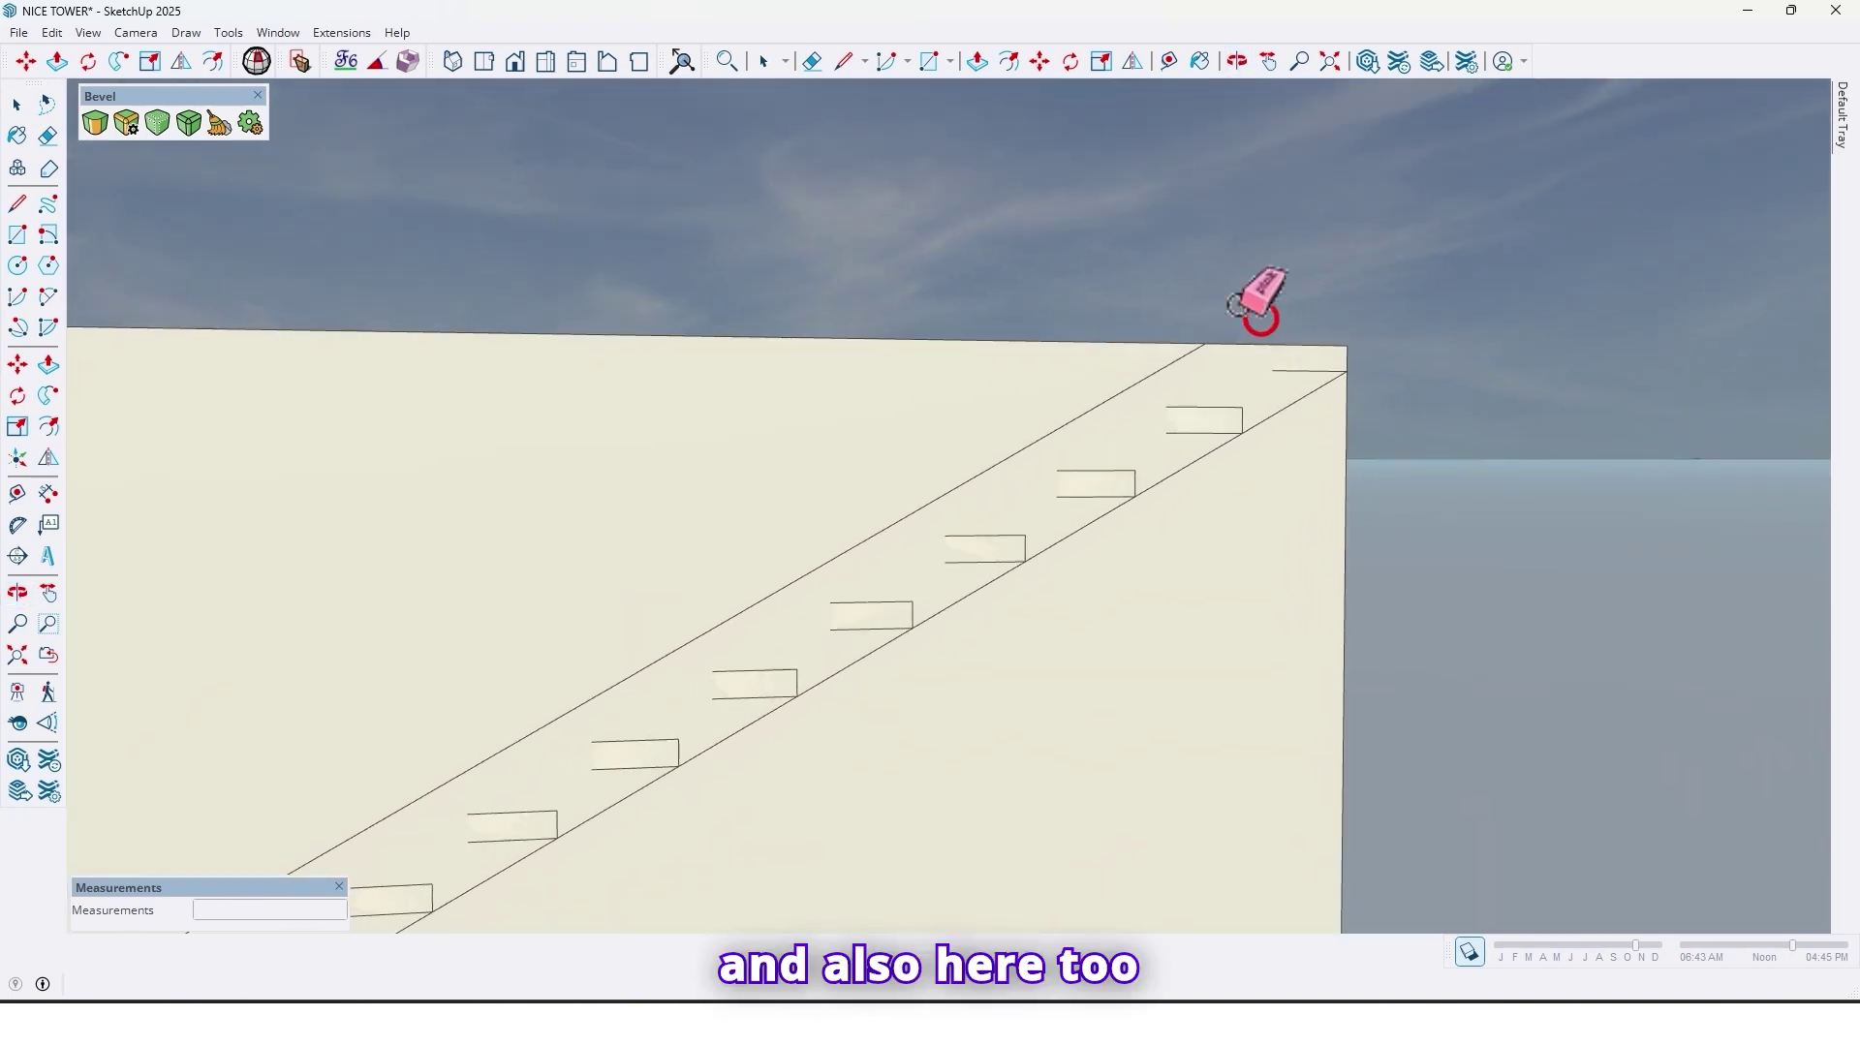
scroll(1258, 314, down, 5)
Delete the lower triangular and upper wall faces, leaving only the rounded treads and sloped strip.
middle_drag(1234, 527, 1308, 737)
key(space)
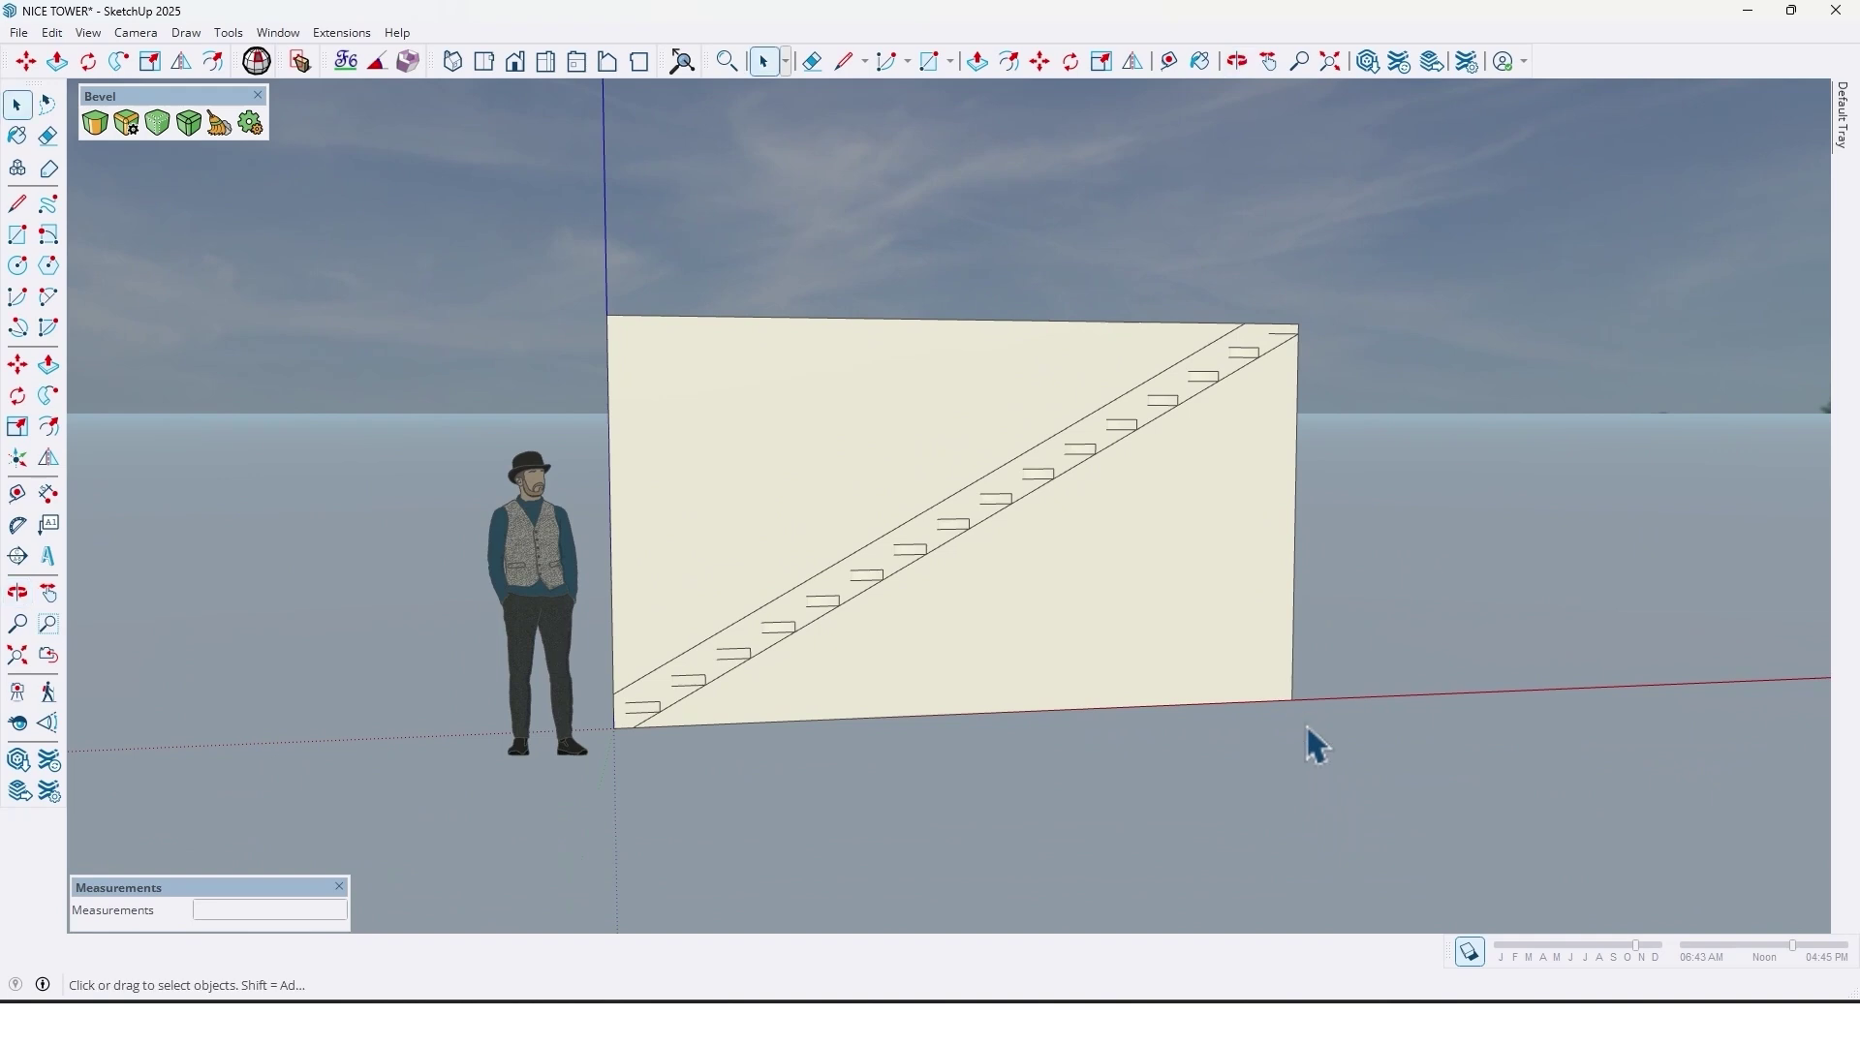
drag(1240, 657, 1240, 657)
ctrl+drag(516, 203, 524, 208)
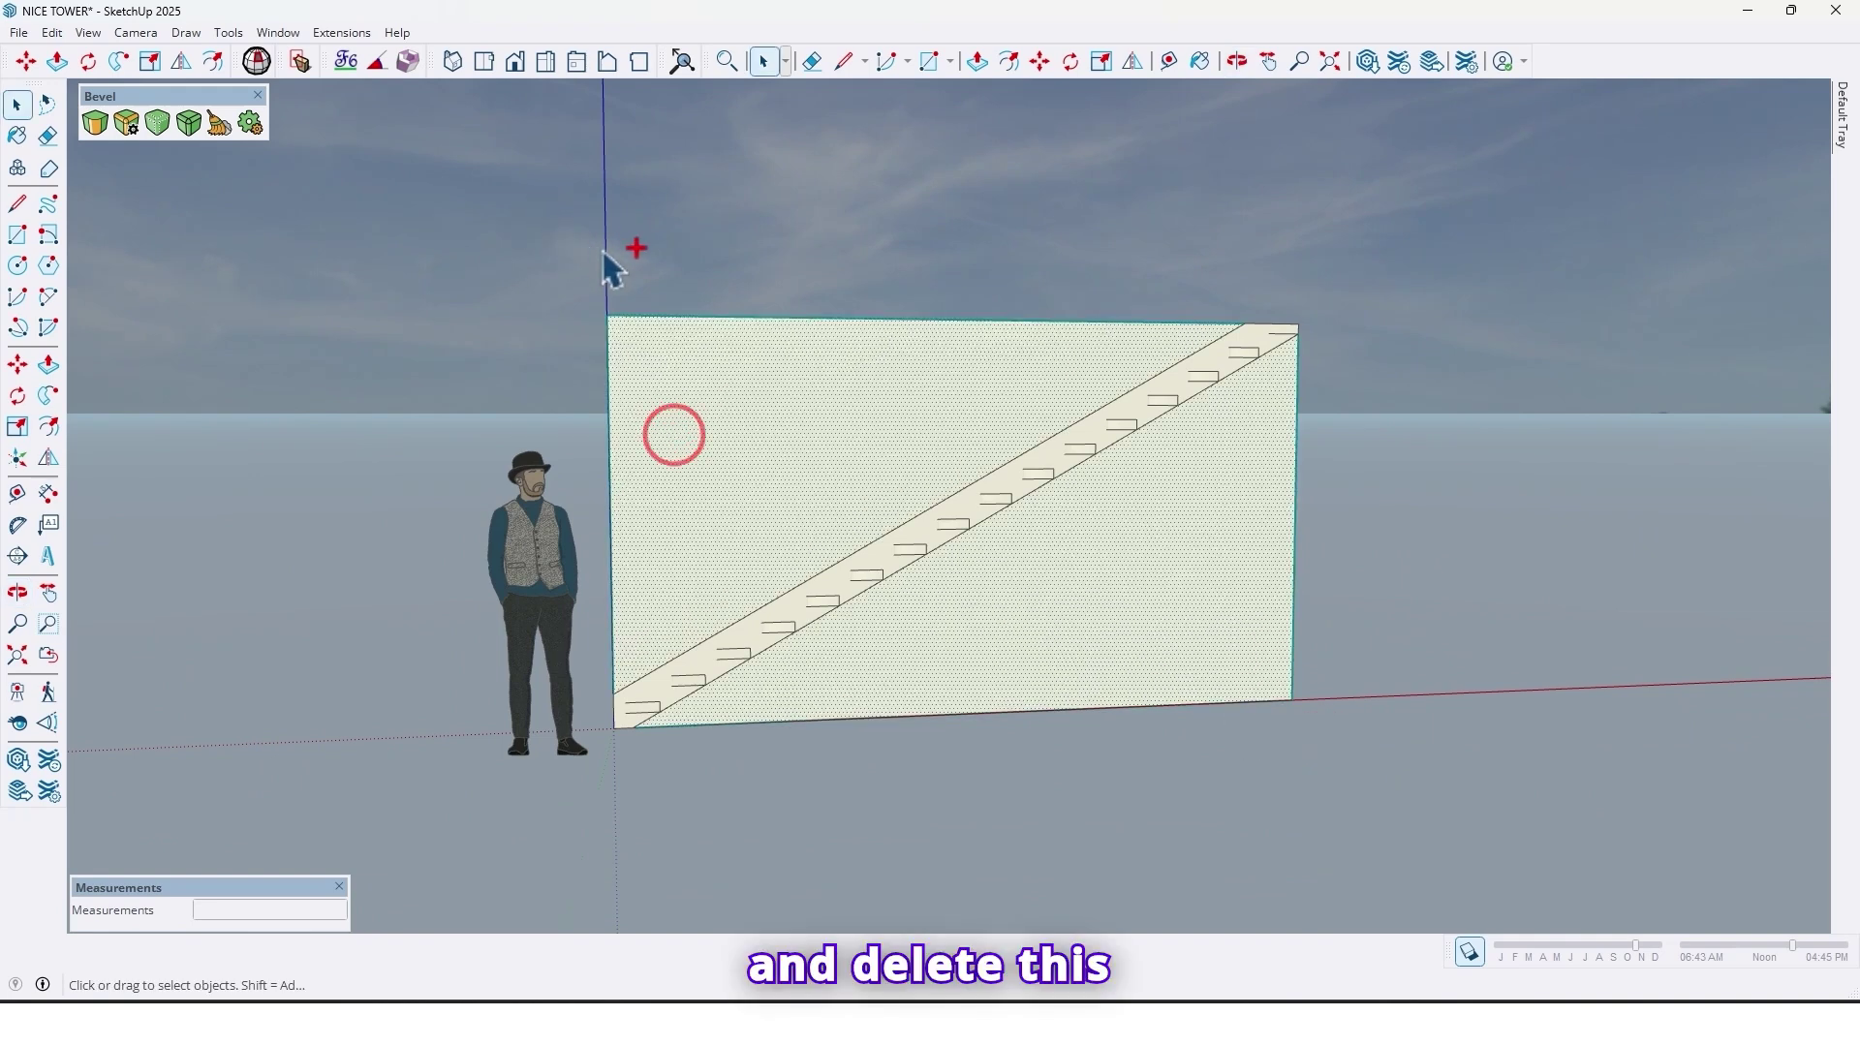
key(Delete)
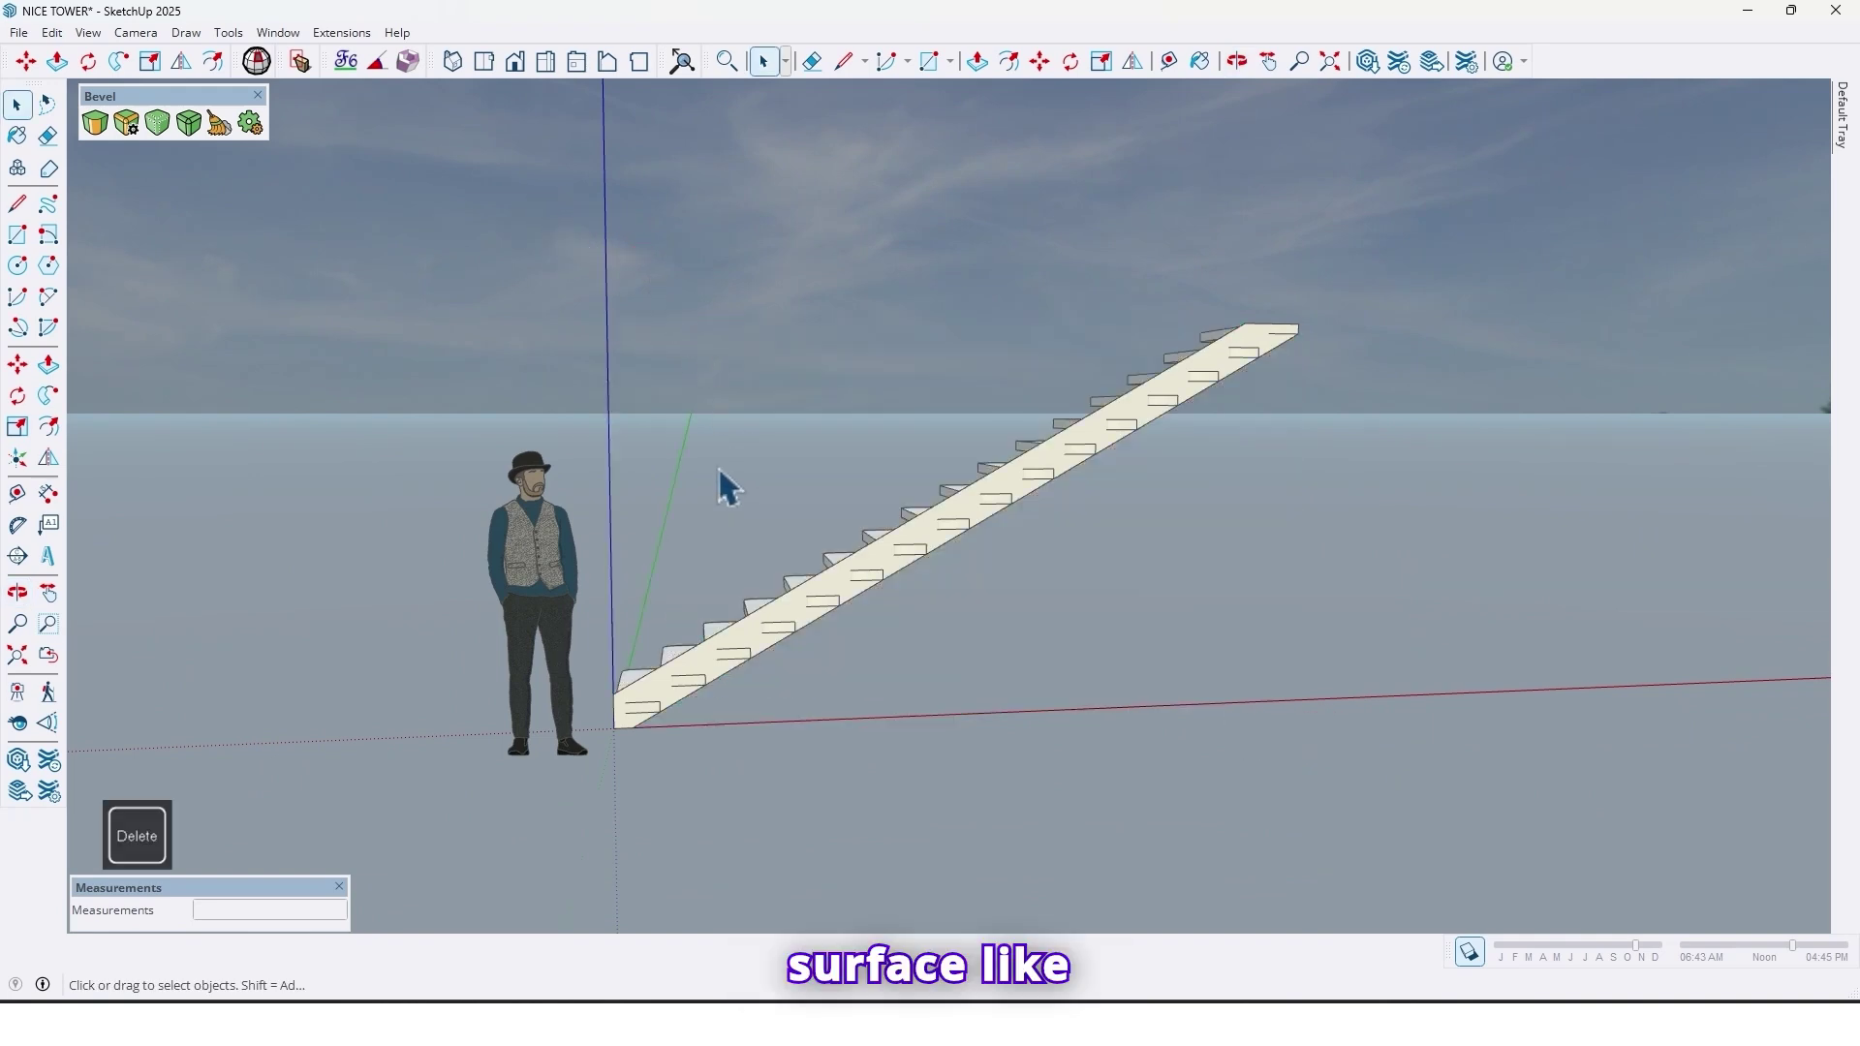
middle_drag(718, 464, 839, 590)
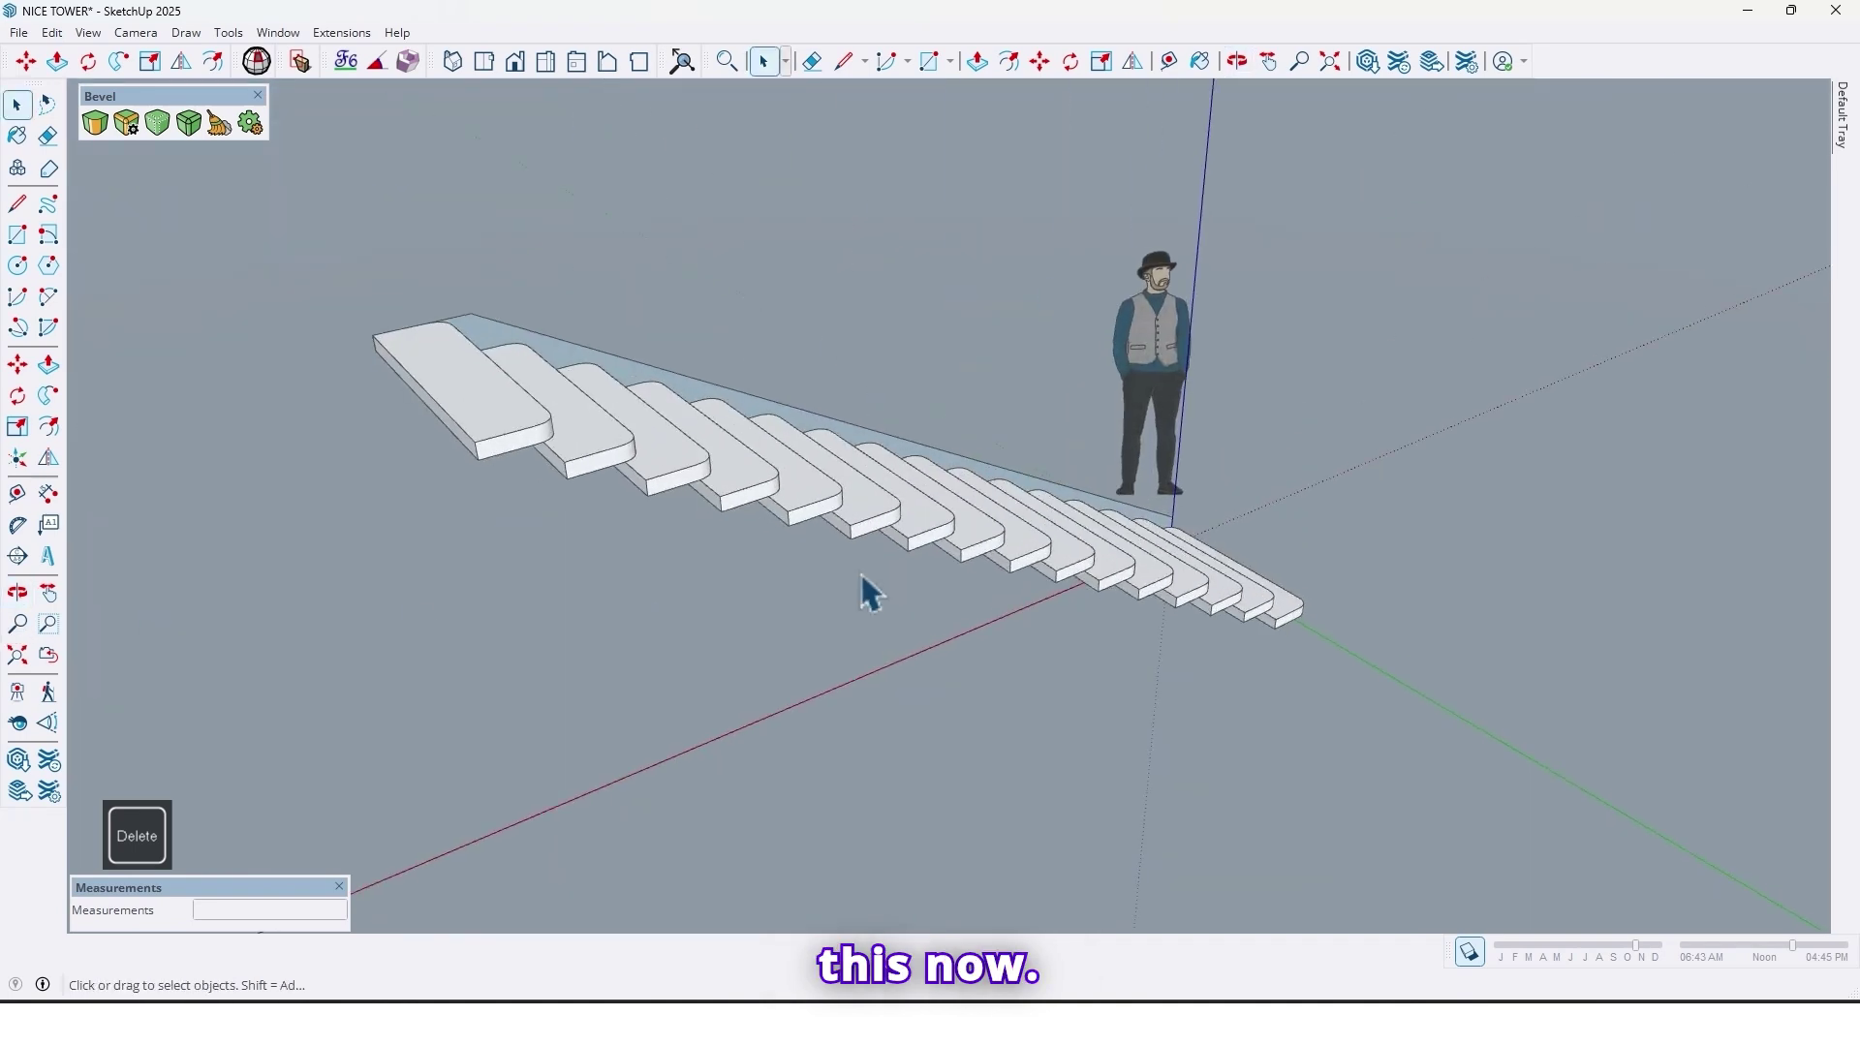
middle_drag(581, 414, 683, 477)
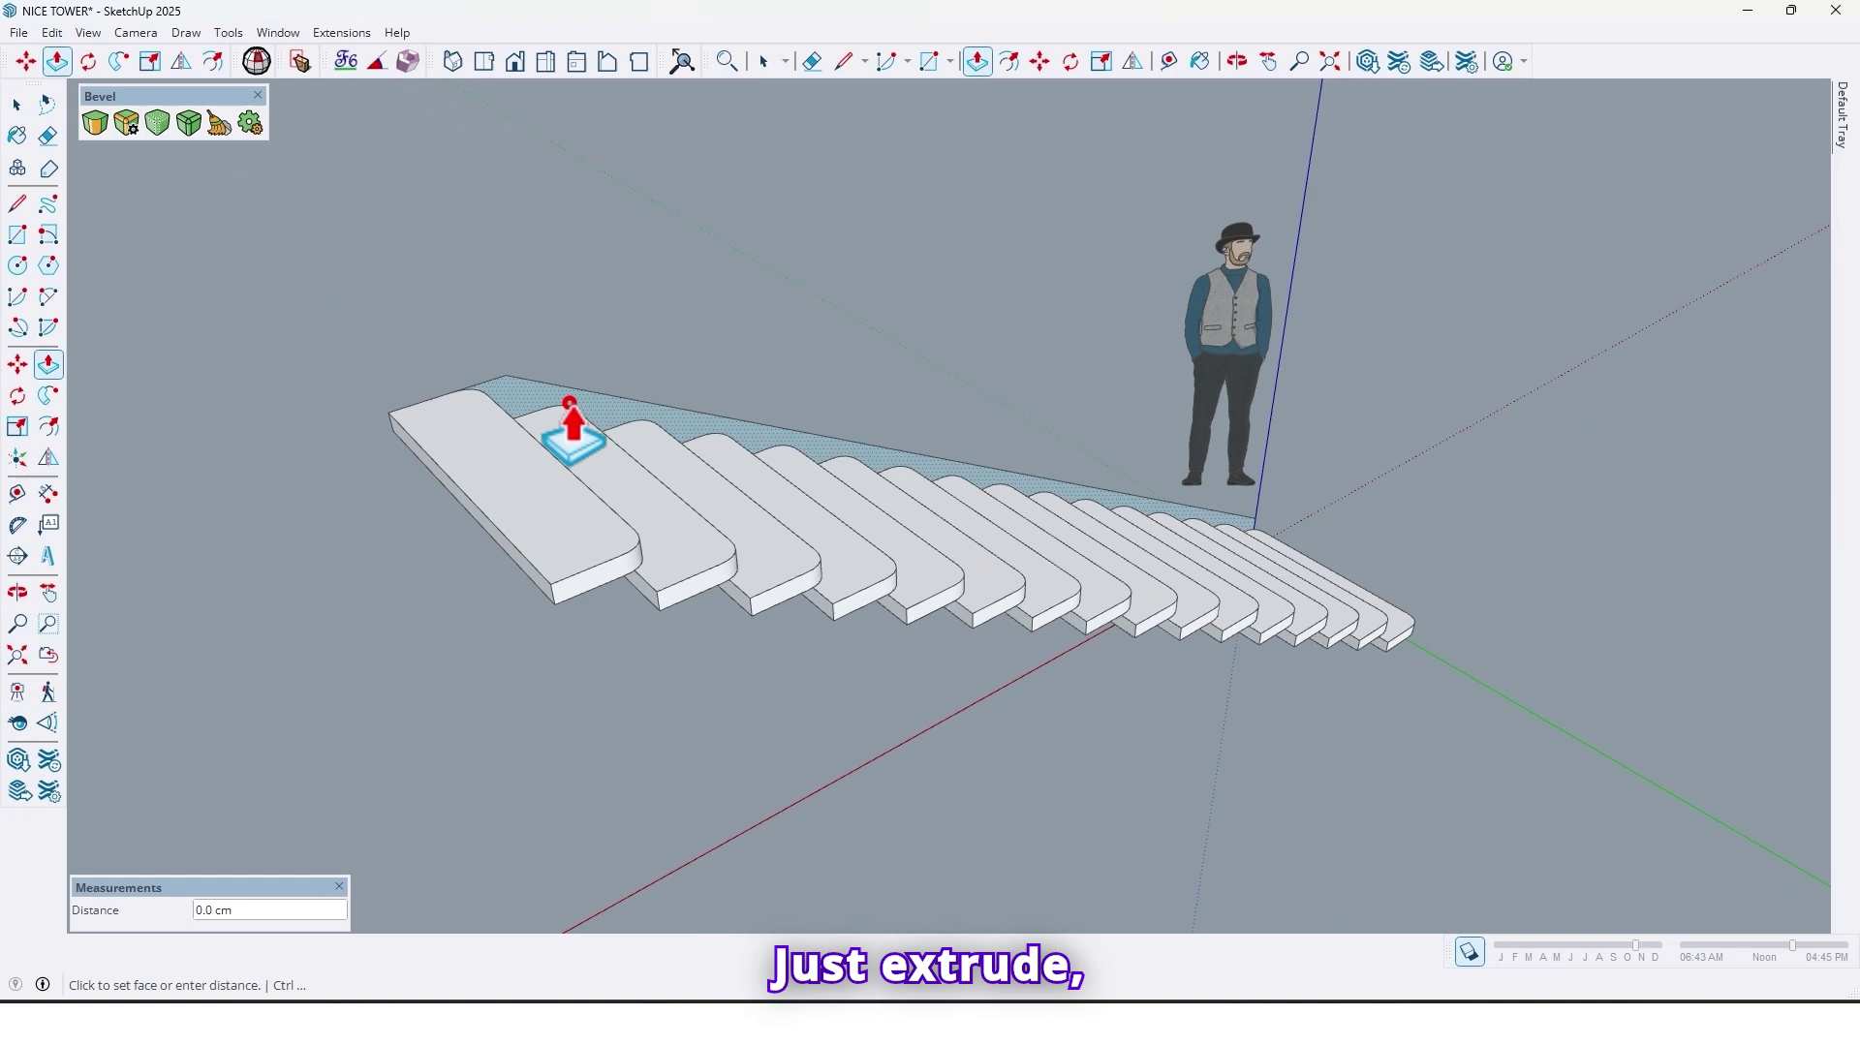
Push/pull the sloped strip 10 cm into a solid stringer beneath the treads.
drag(572, 415, 568, 407)
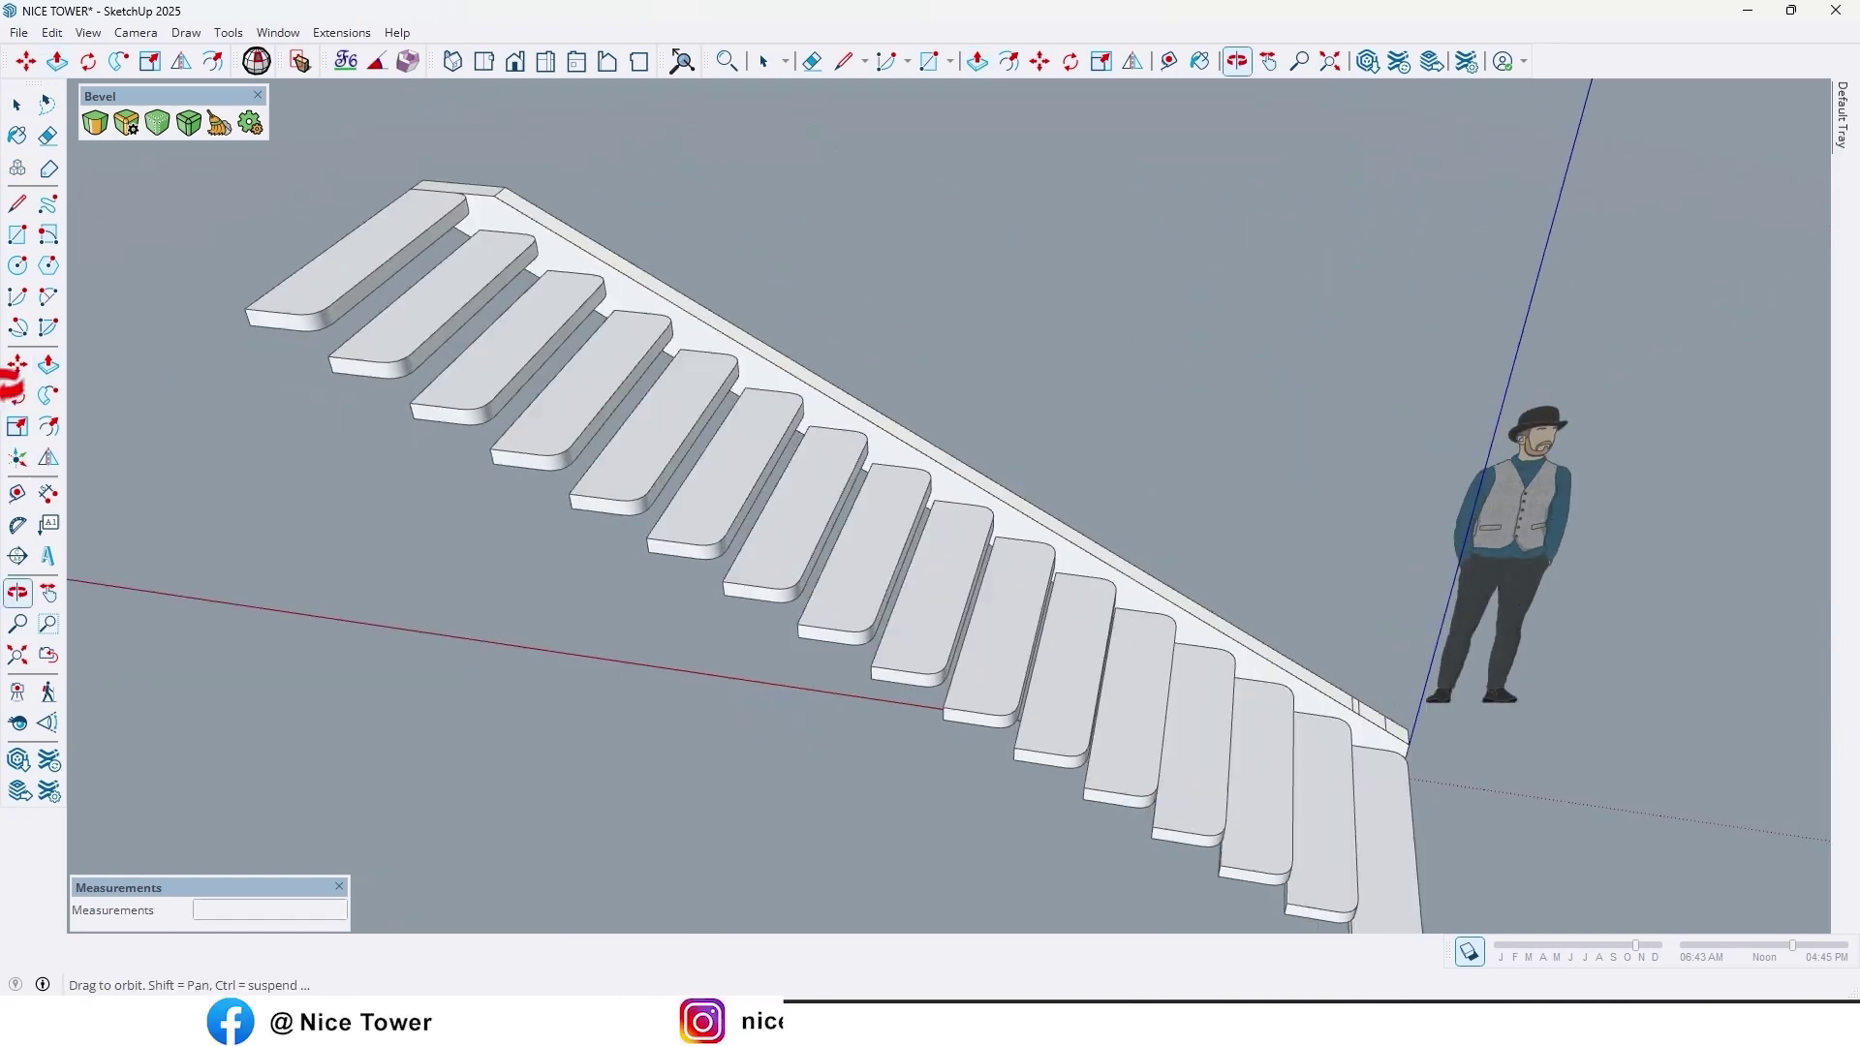
scroll(768, 382, up, 5)
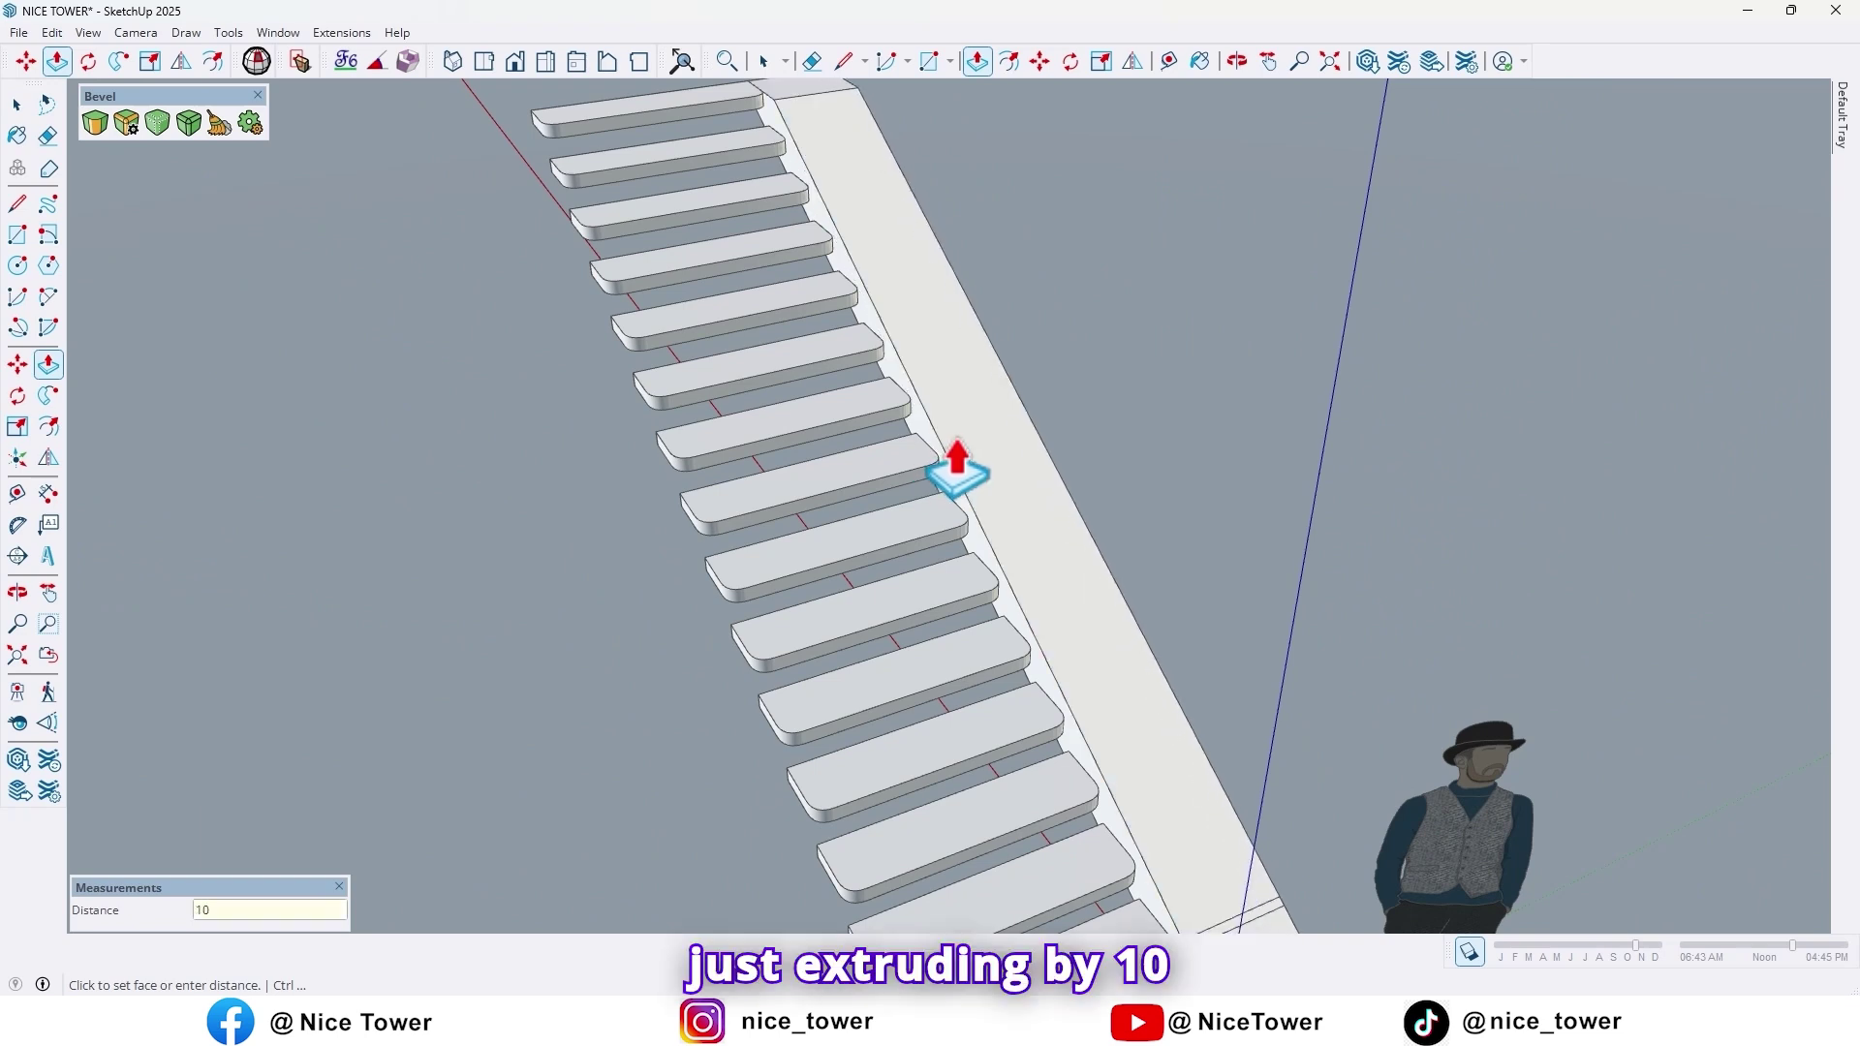
key(Return)
scroll(995, 456, down, 3)
middle_drag(997, 498, 1059, 623)
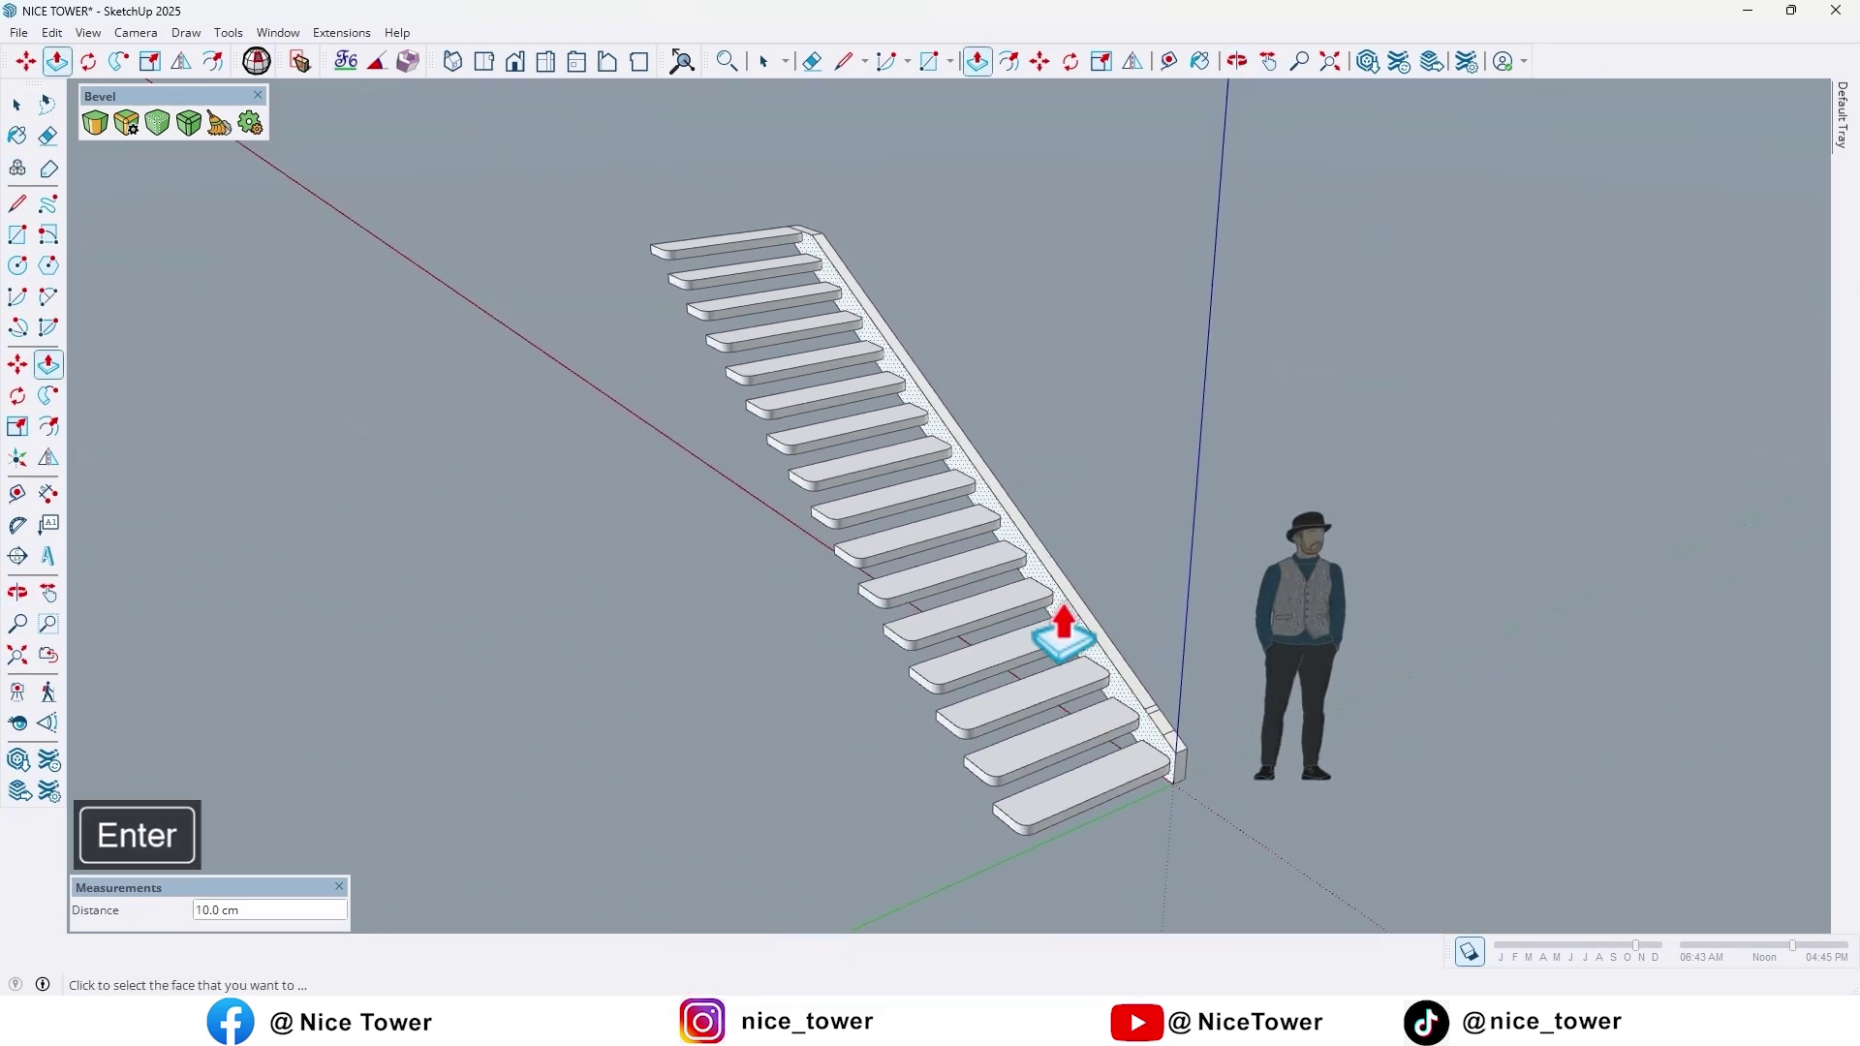
scroll(1146, 702, up, 3)
Make the whole solid stringer into its own component.
middle_drag(1193, 770, 1166, 731)
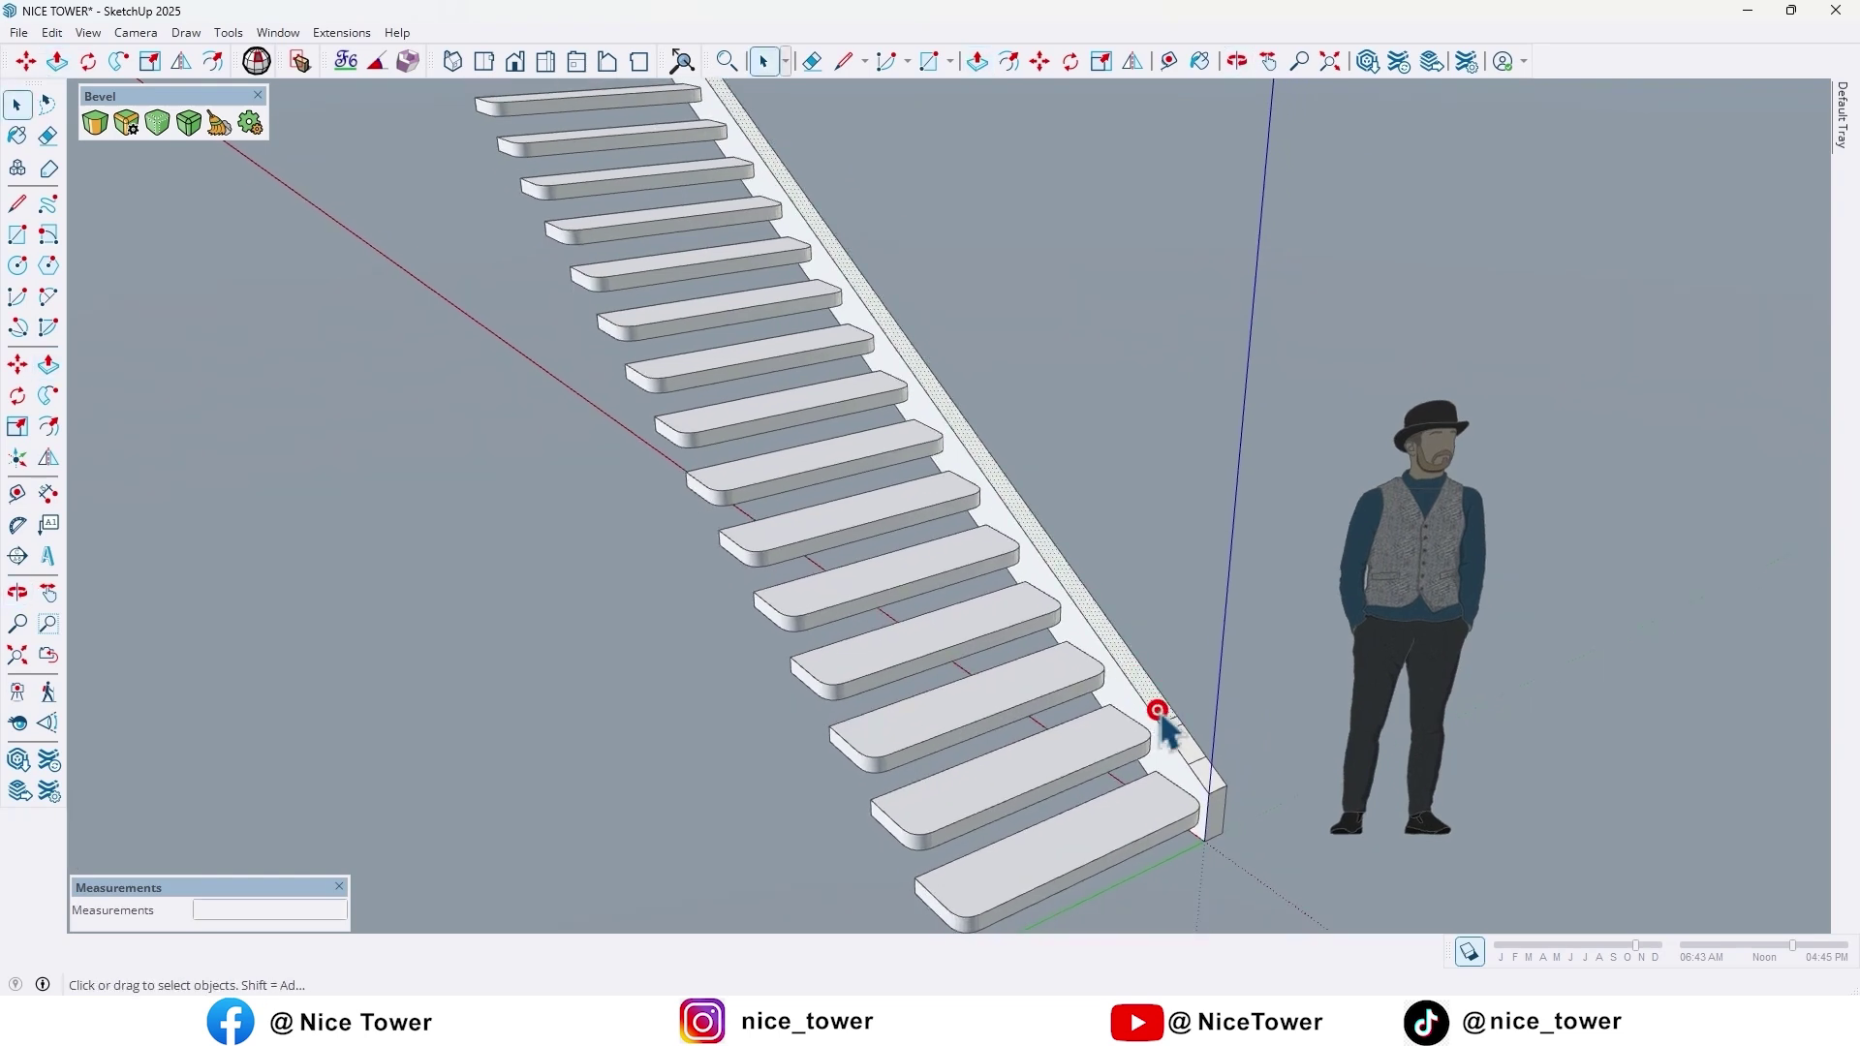
triple_click(1159, 714)
right_click(1165, 728)
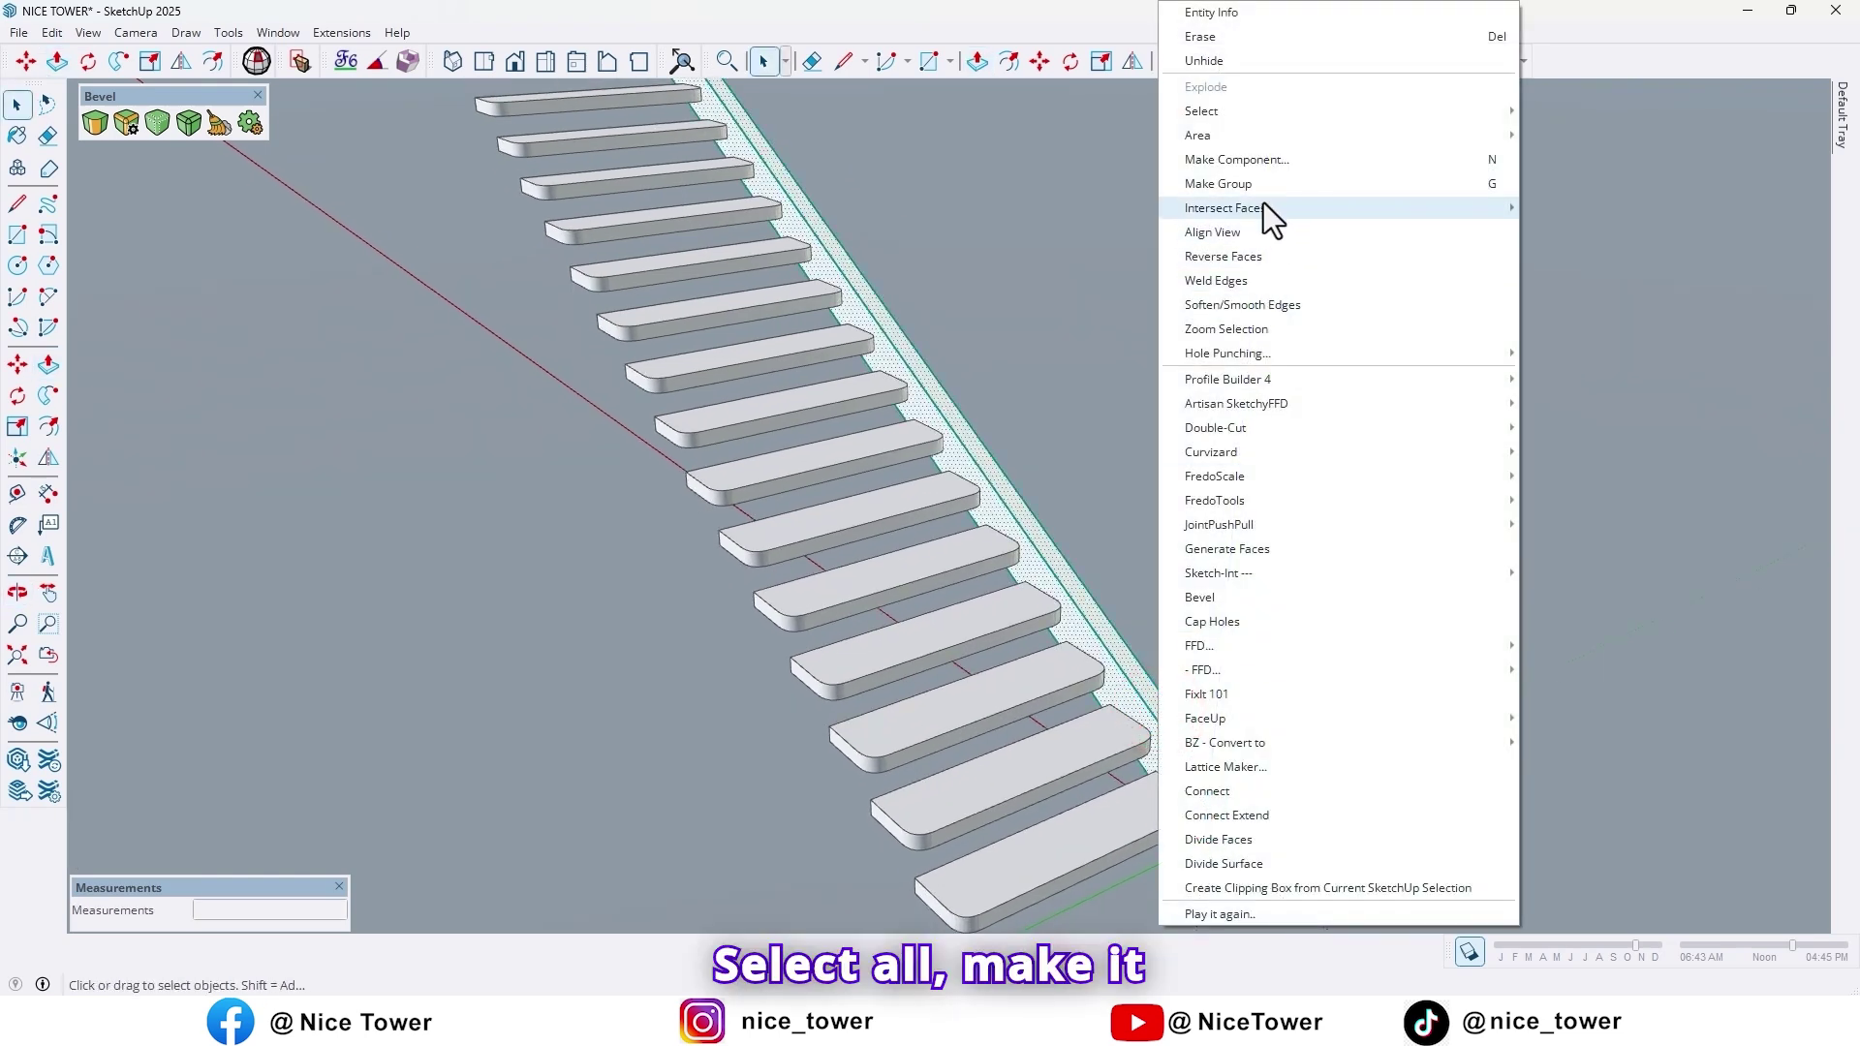
click(1257, 163)
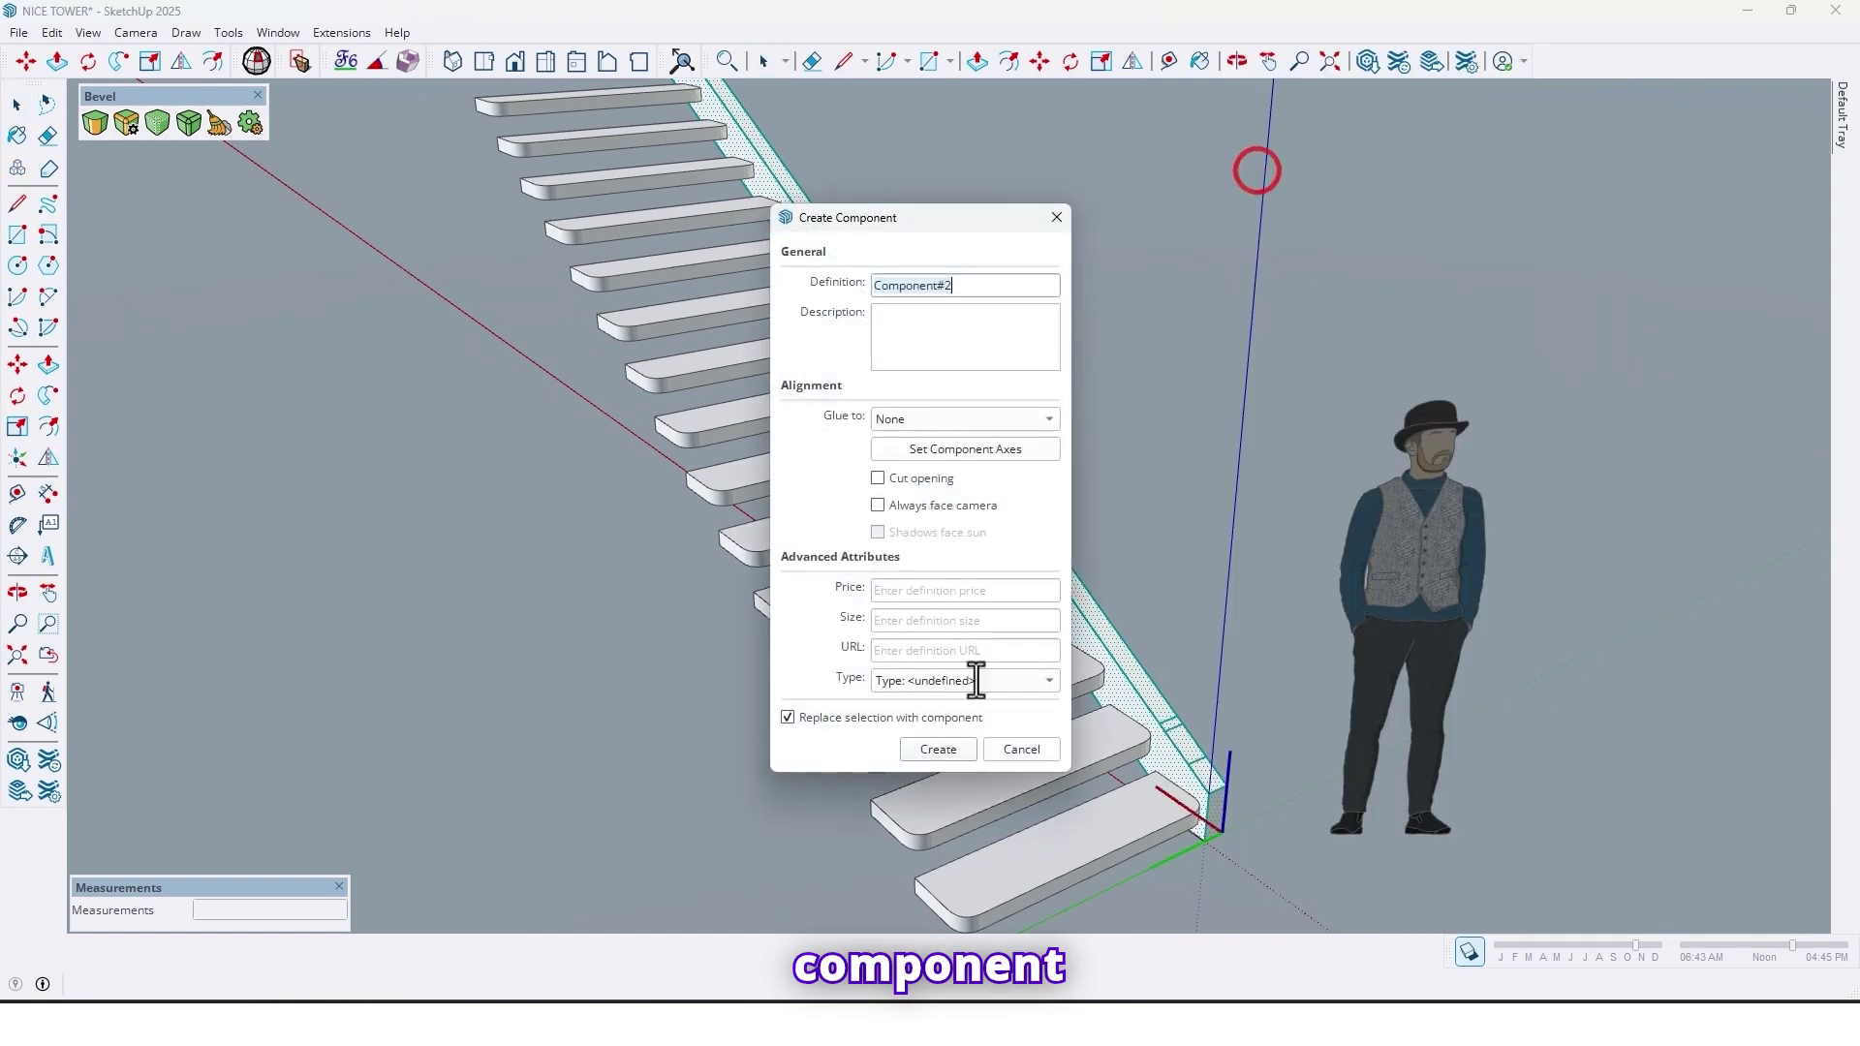
click(947, 749)
Erase the stray lines at the stringer's bottom end with the Eraser.
middle_drag(1026, 747, 1076, 846)
scroll(1146, 775, up, 3)
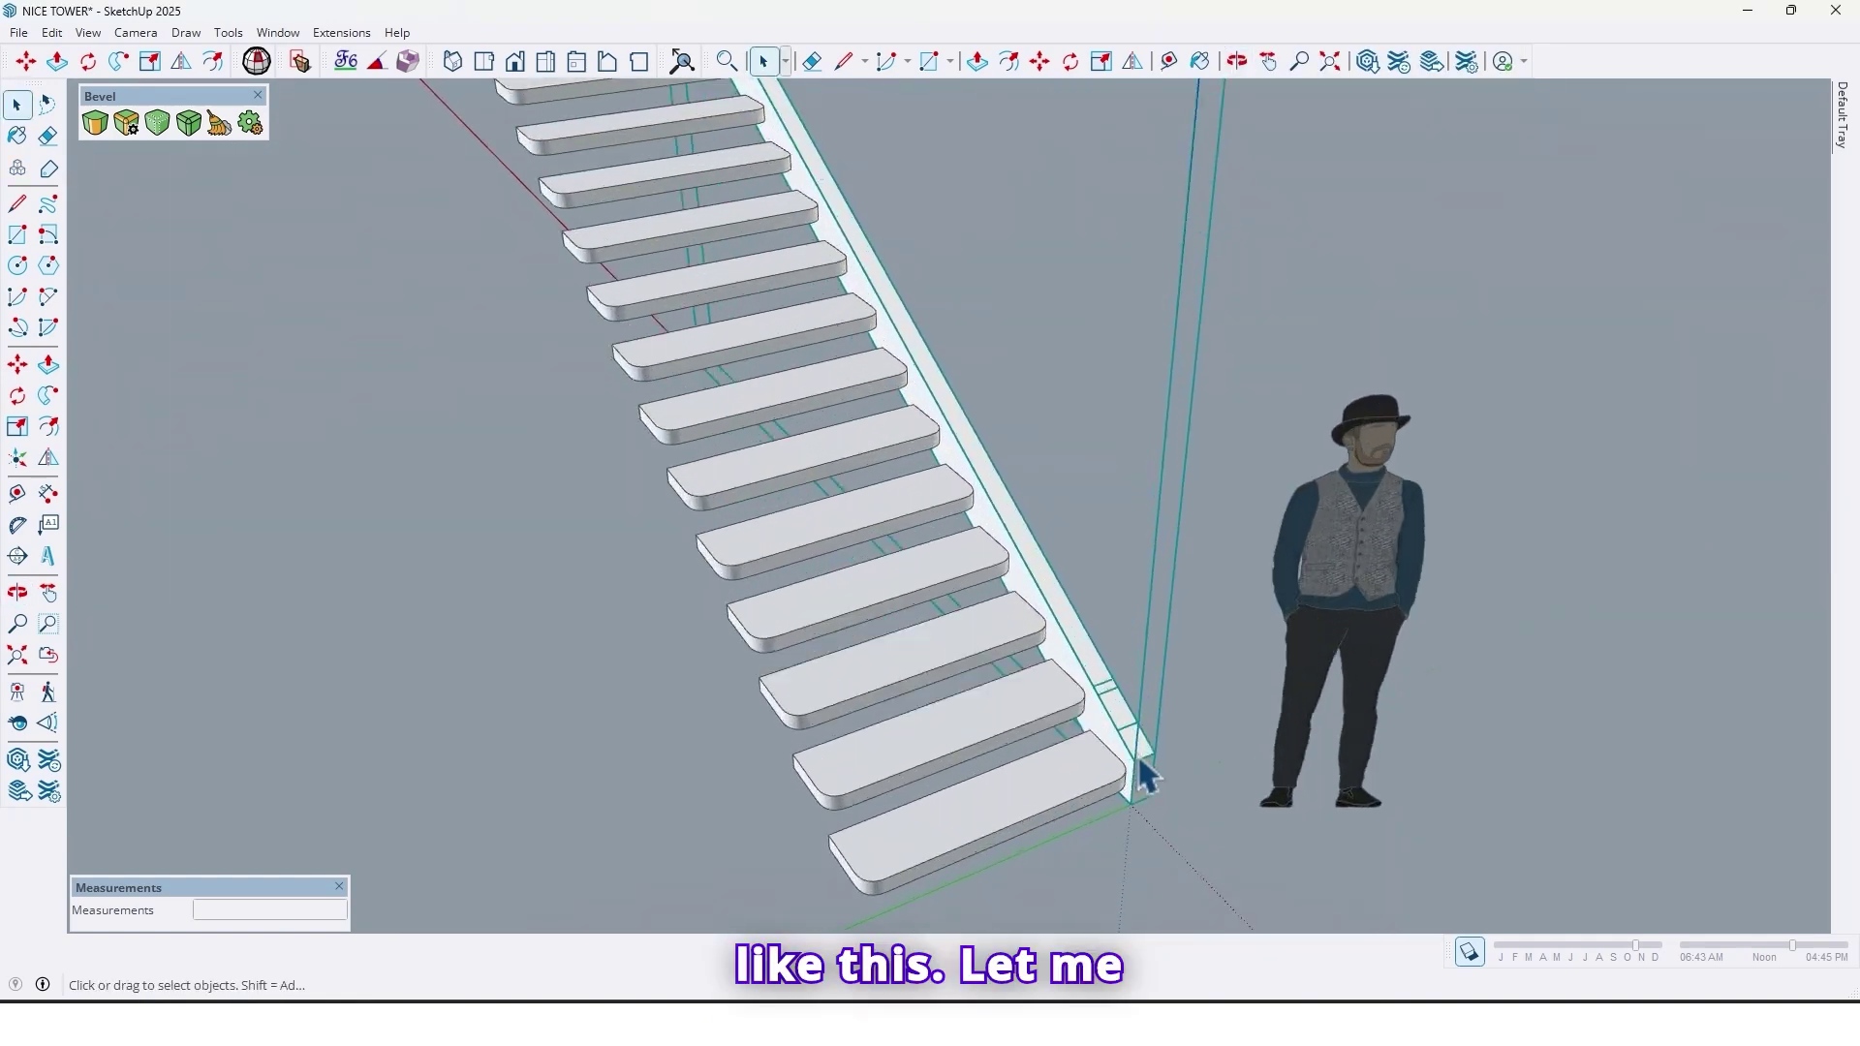
scroll(1143, 765, up, 5)
key(e)
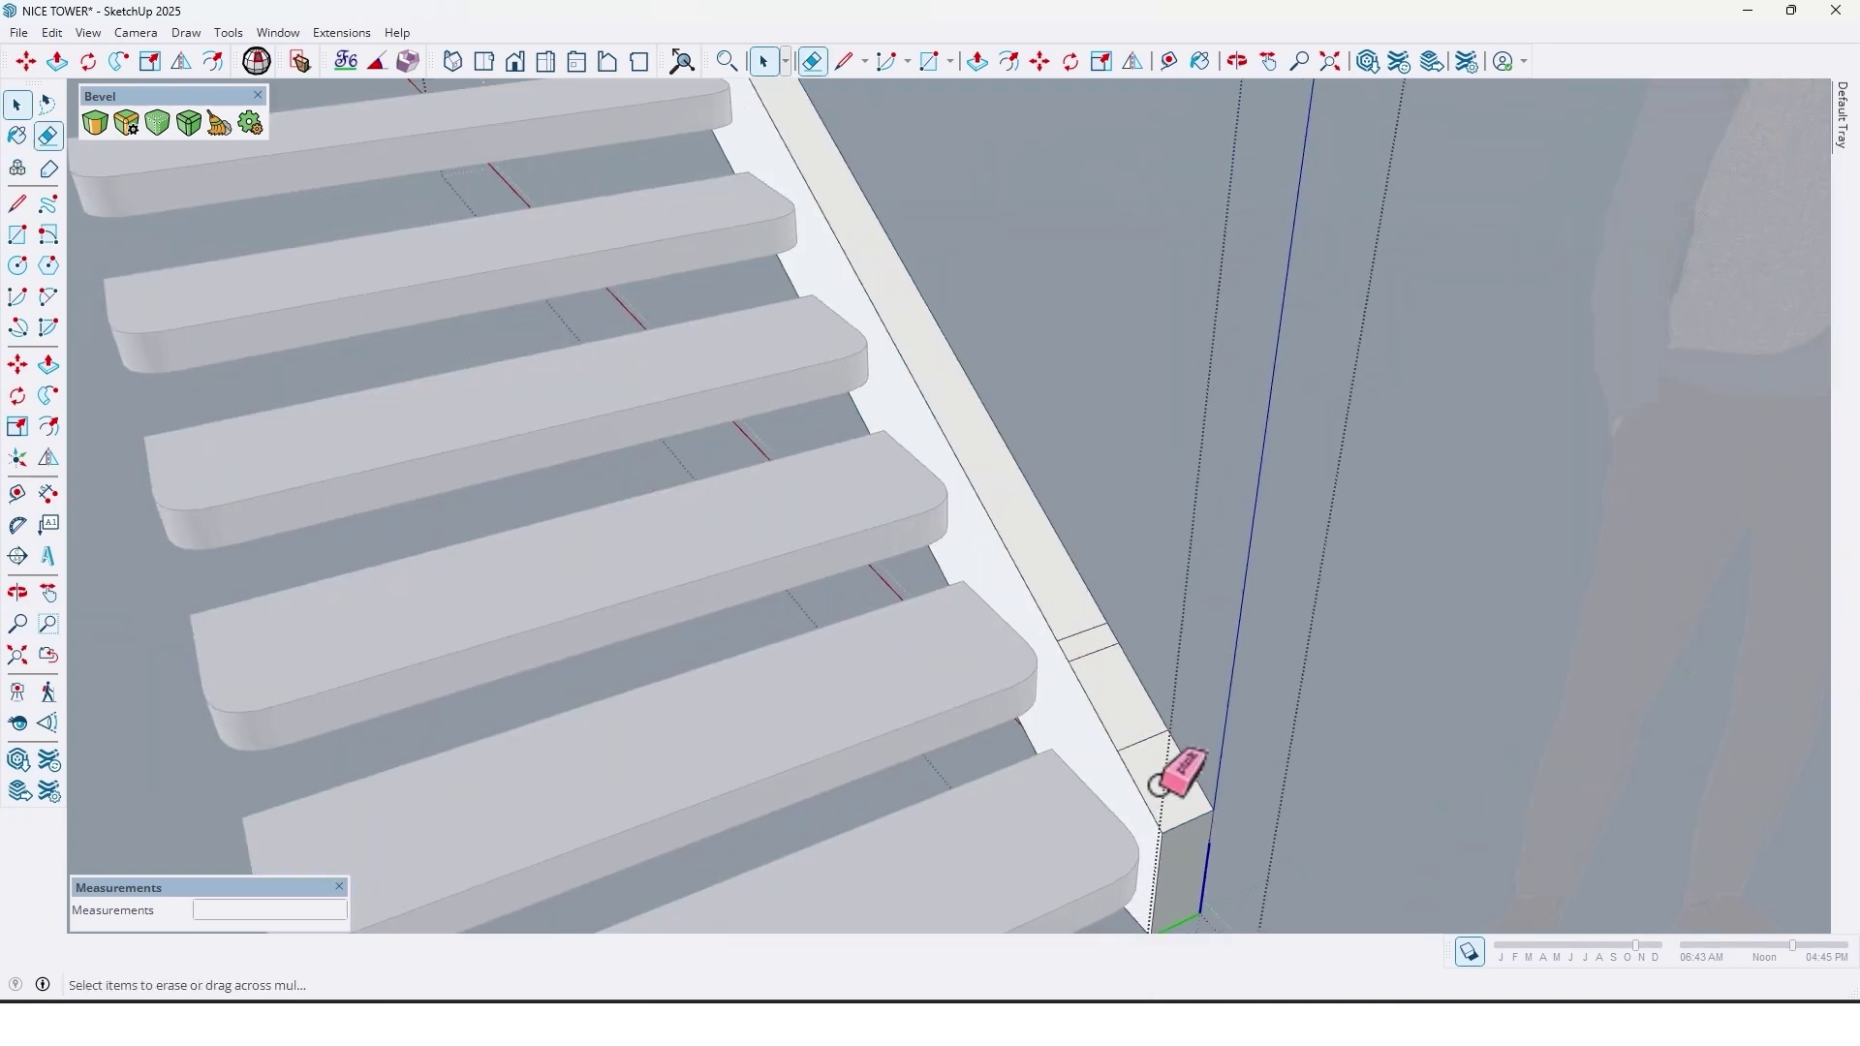
drag(1159, 754, 1140, 726)
scroll(1134, 746, down, 8)
key(Escape)
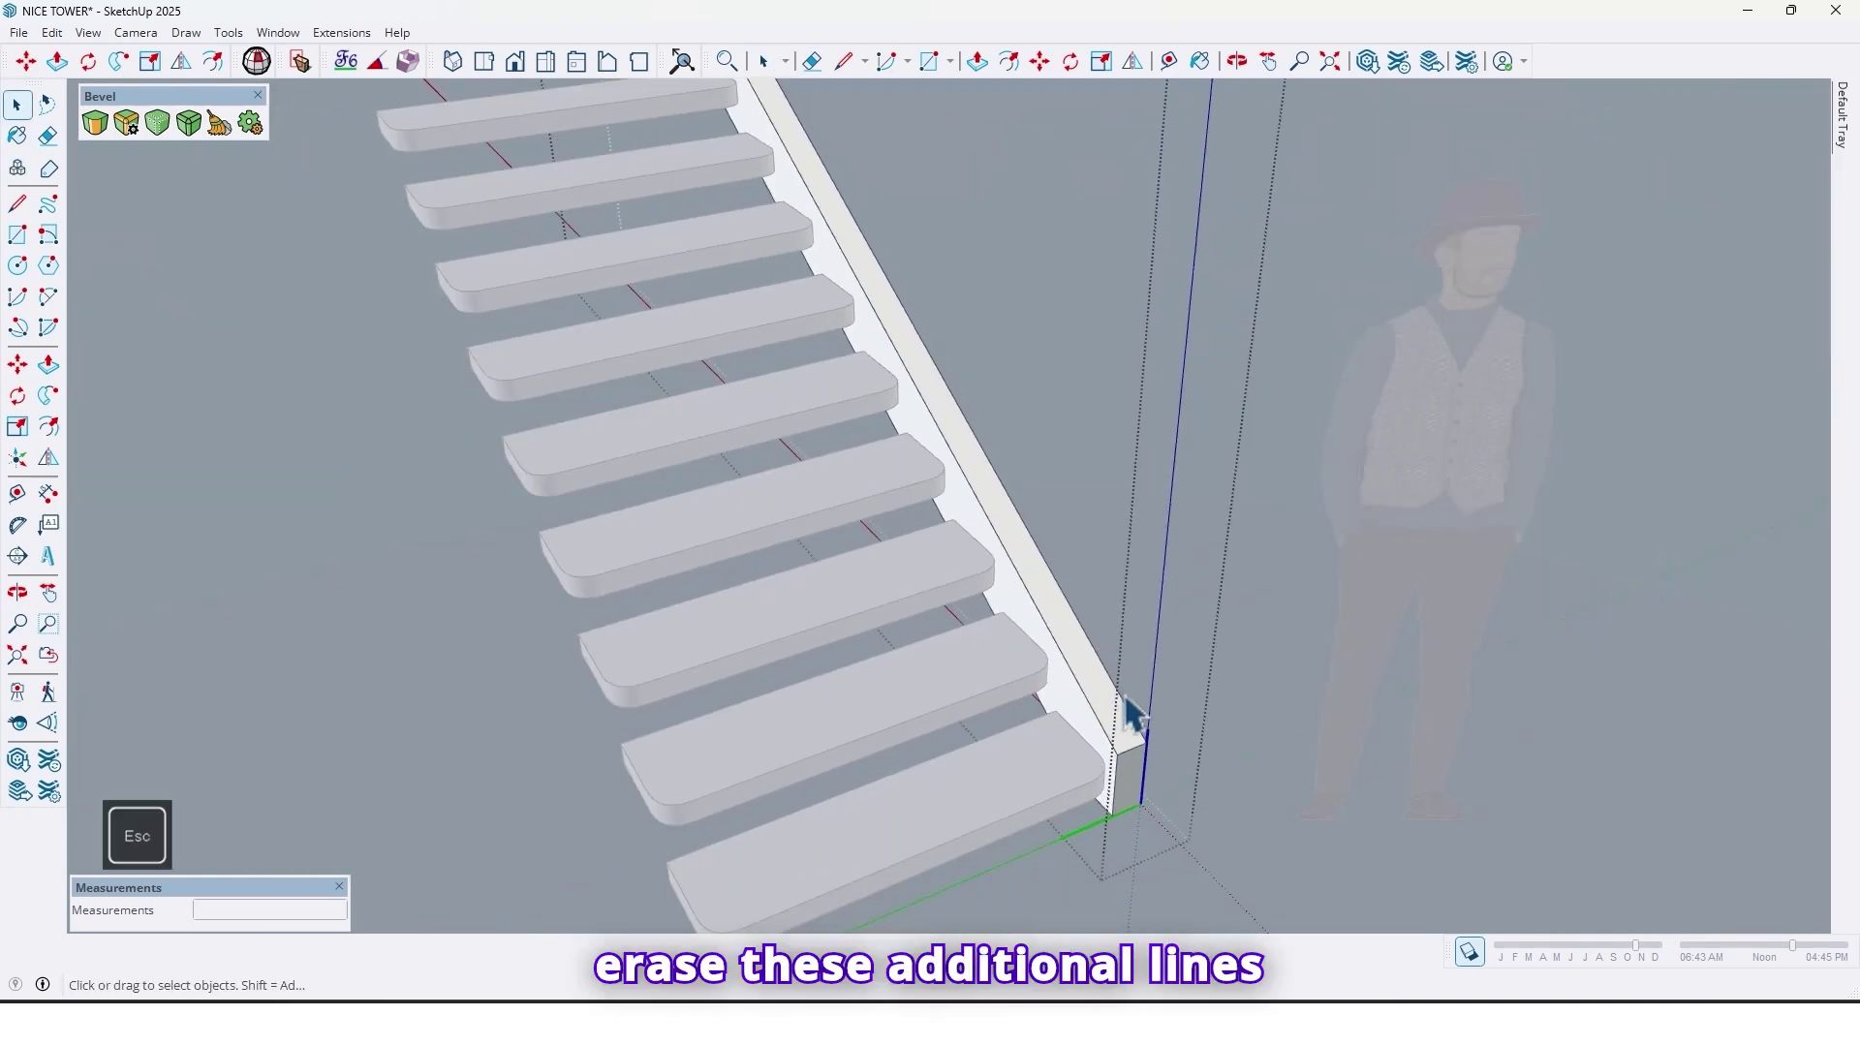
Flip a copy of the stringer across the treads with the Flip tool.
scroll(1124, 717, up, 3)
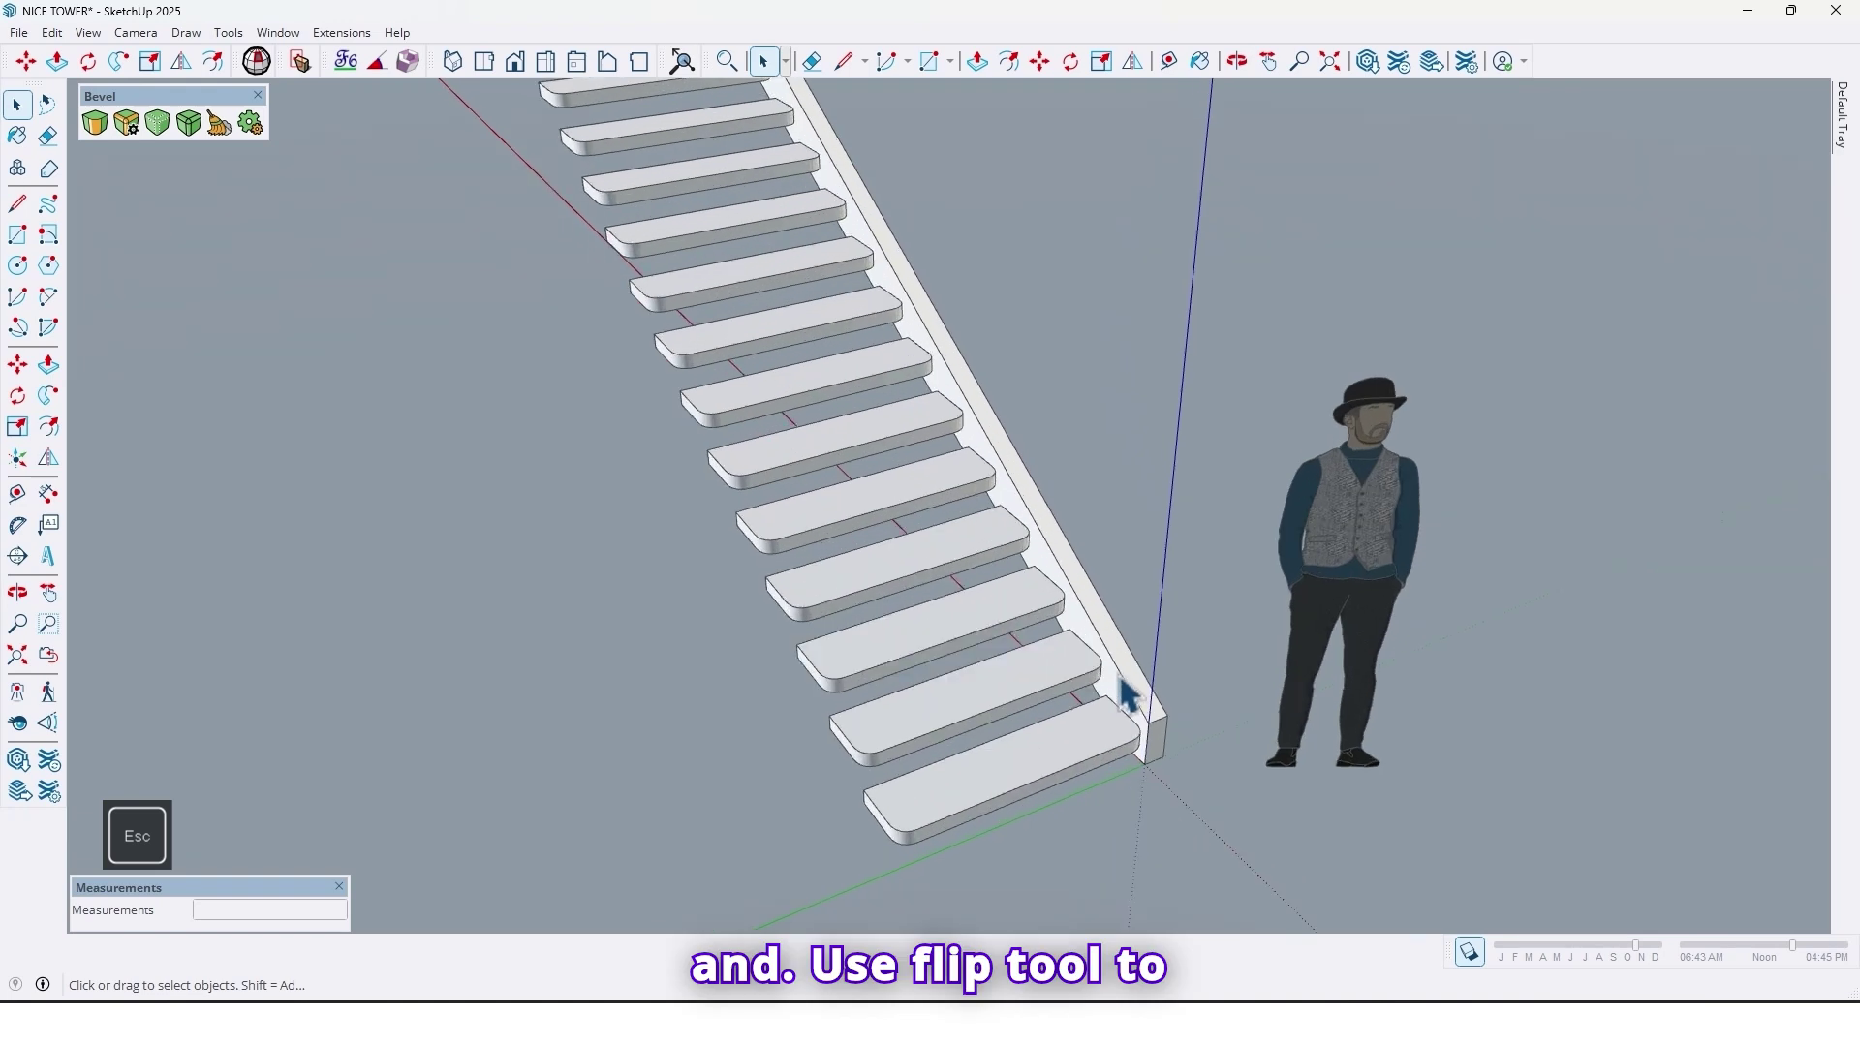
scroll(1124, 690, down, 2)
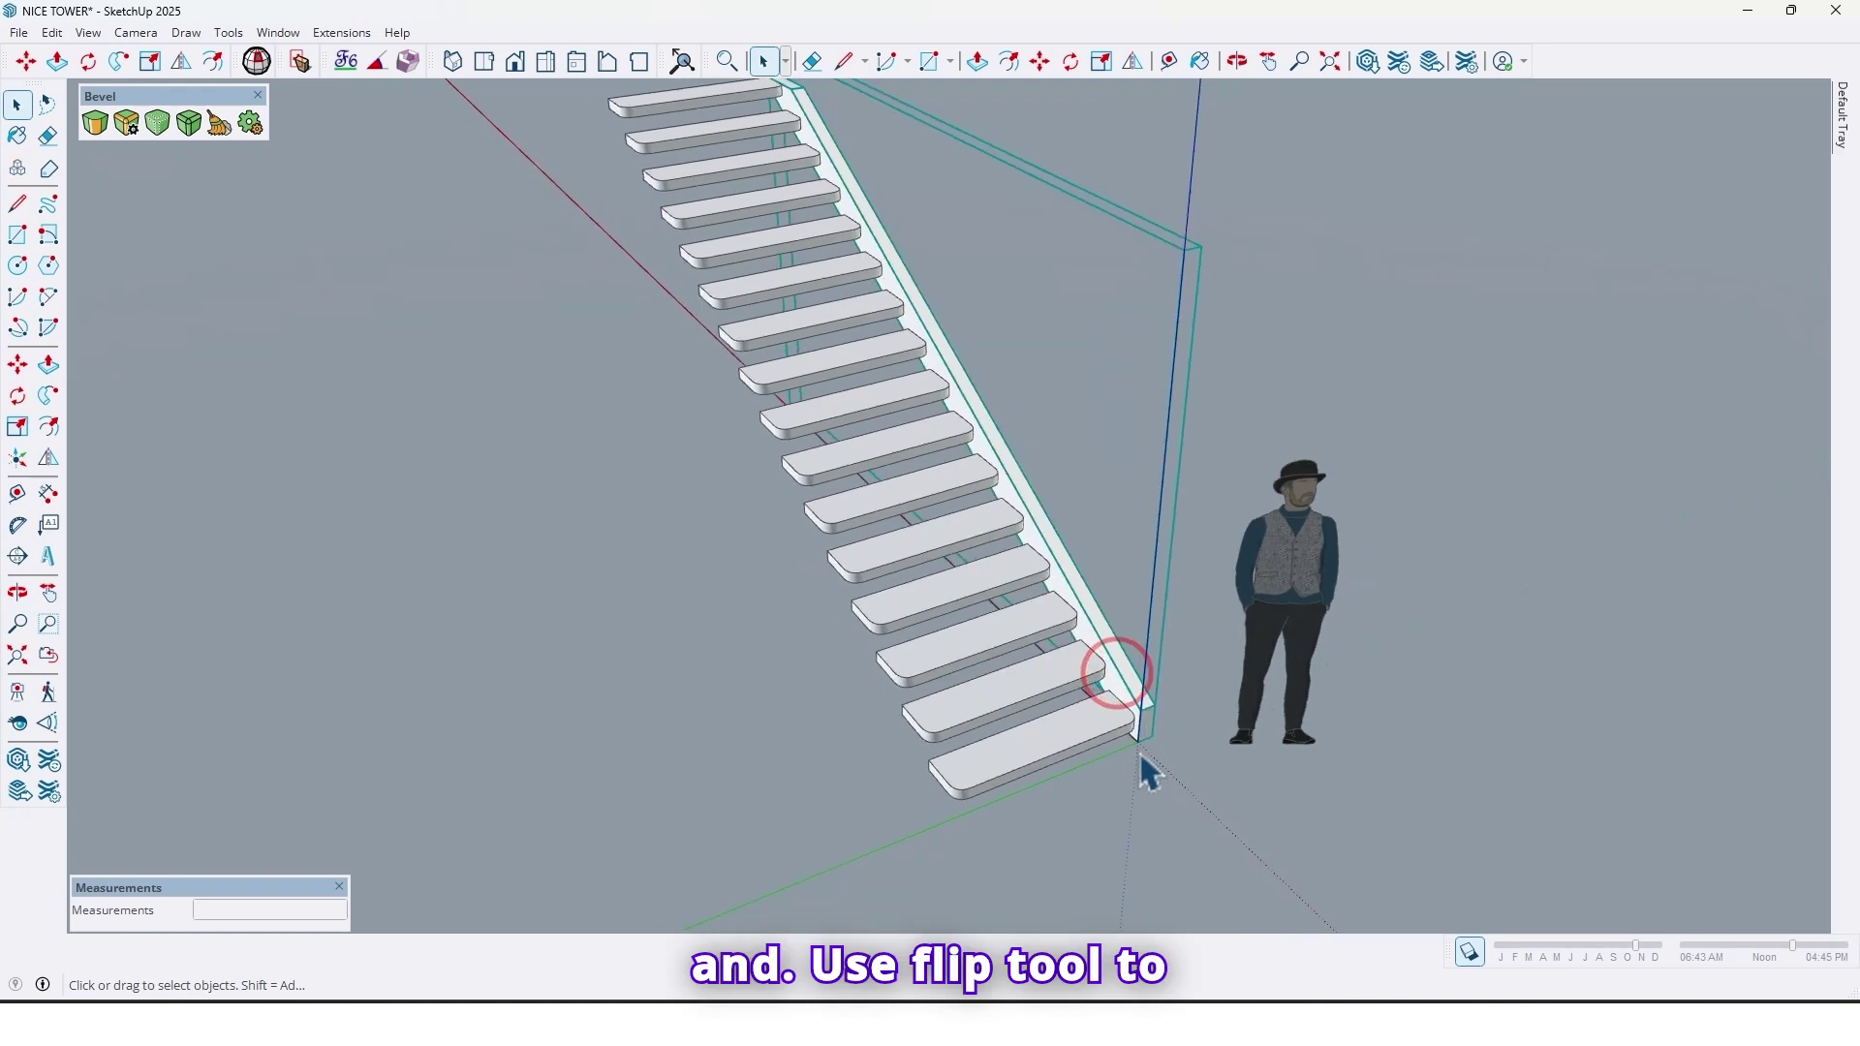
click(48, 457)
drag(1180, 728, 1051, 772)
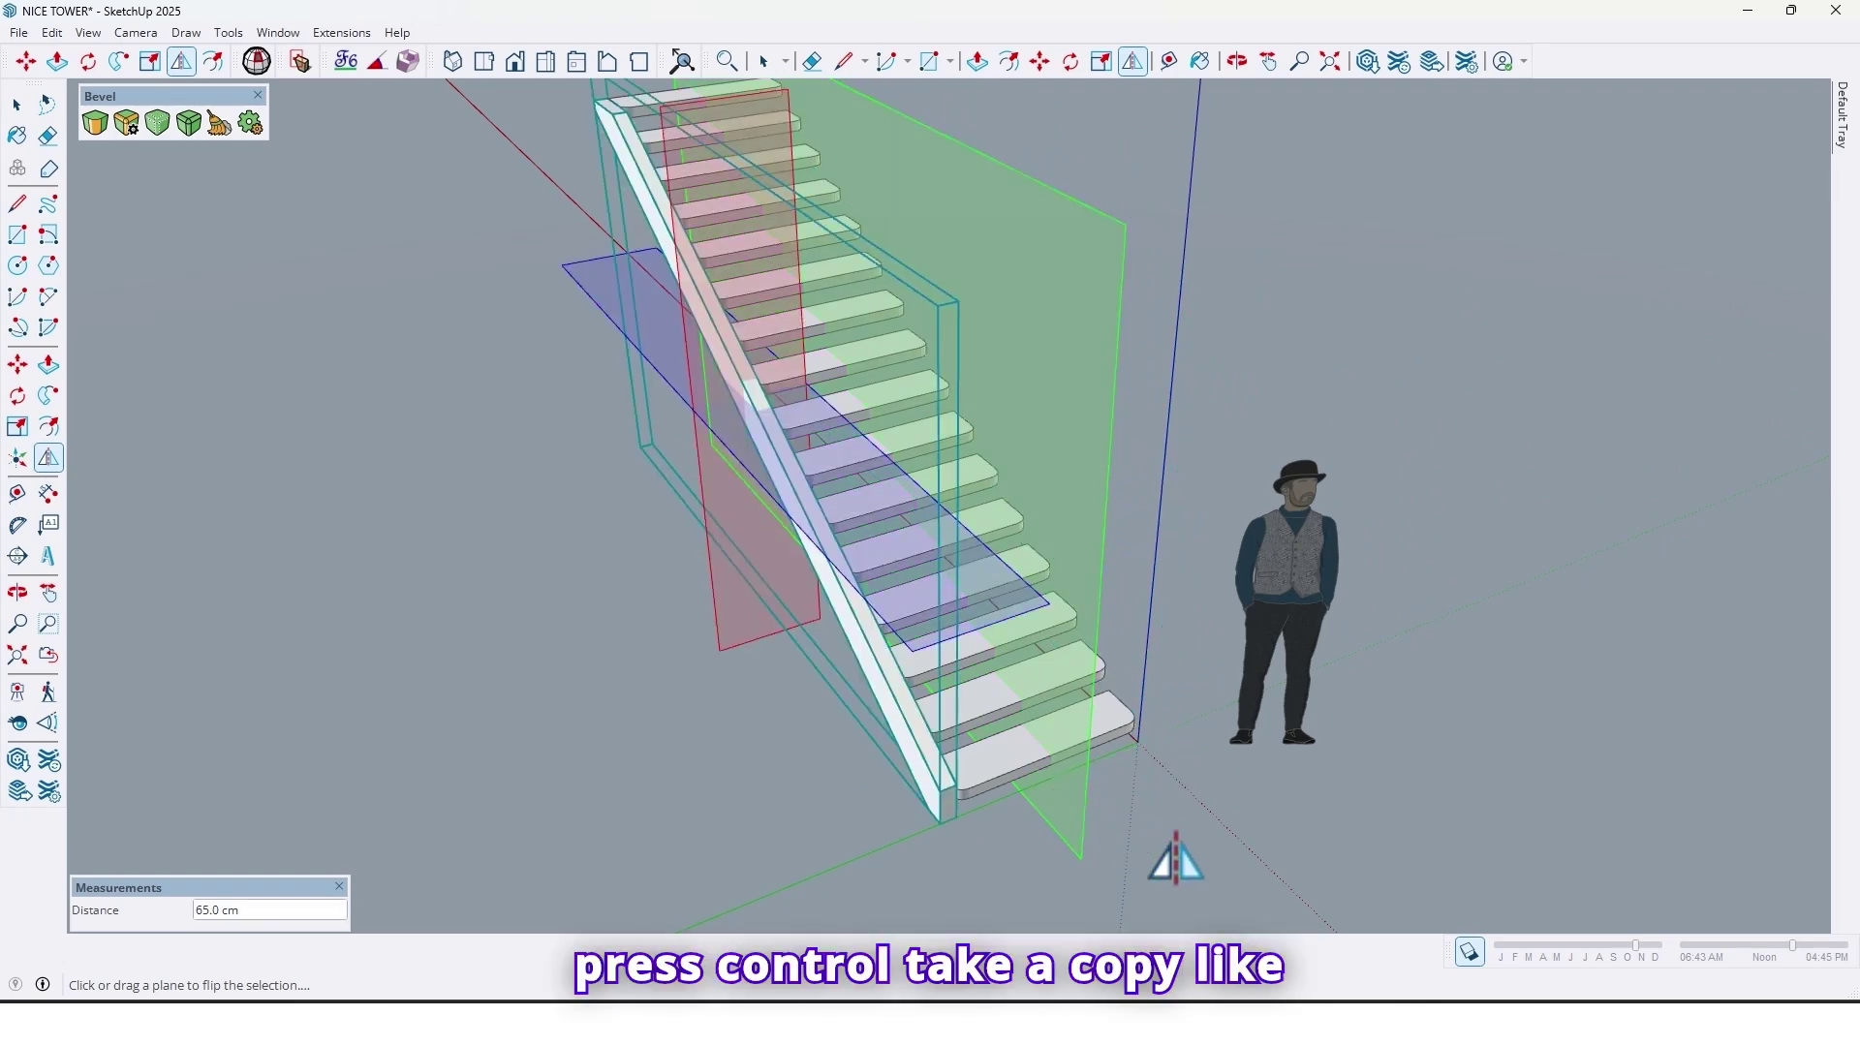
middle_drag(1193, 862, 1066, 683)
Move a copy of the stringer 90 cm off to the side of the staircase.
key(m)
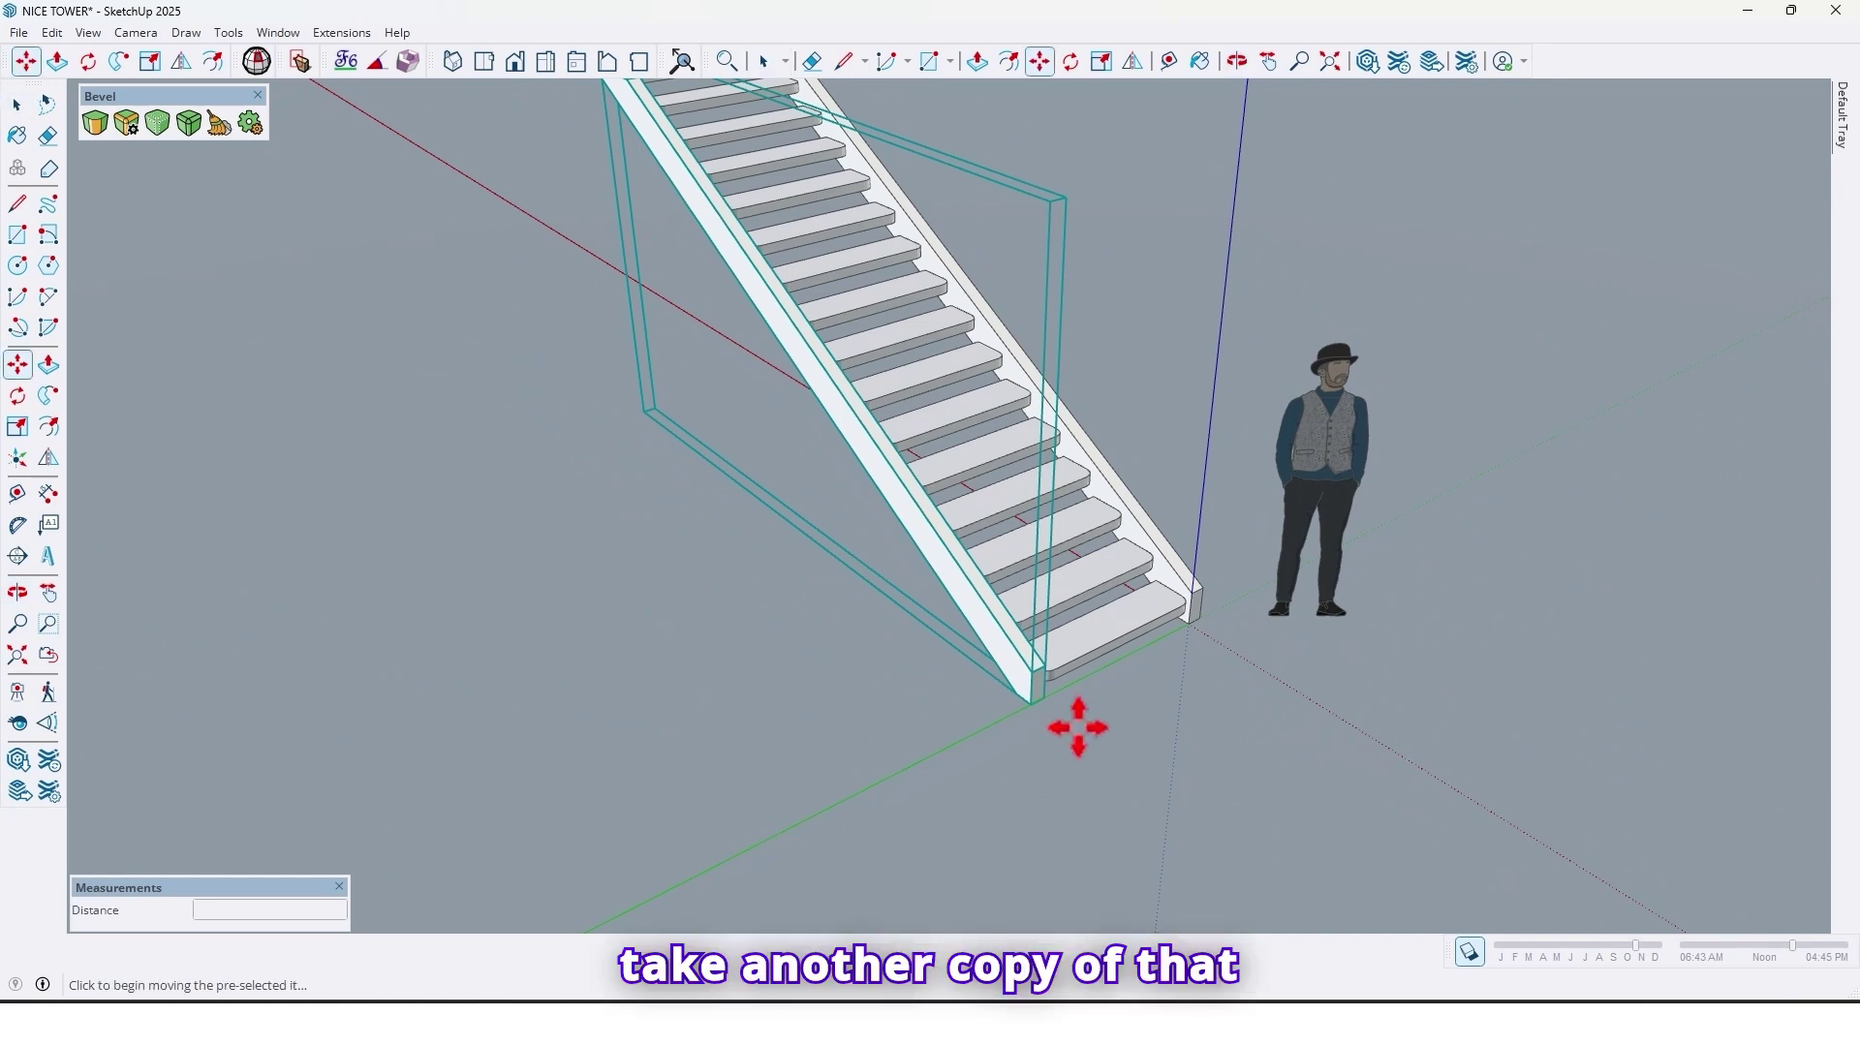
key(ctrl)
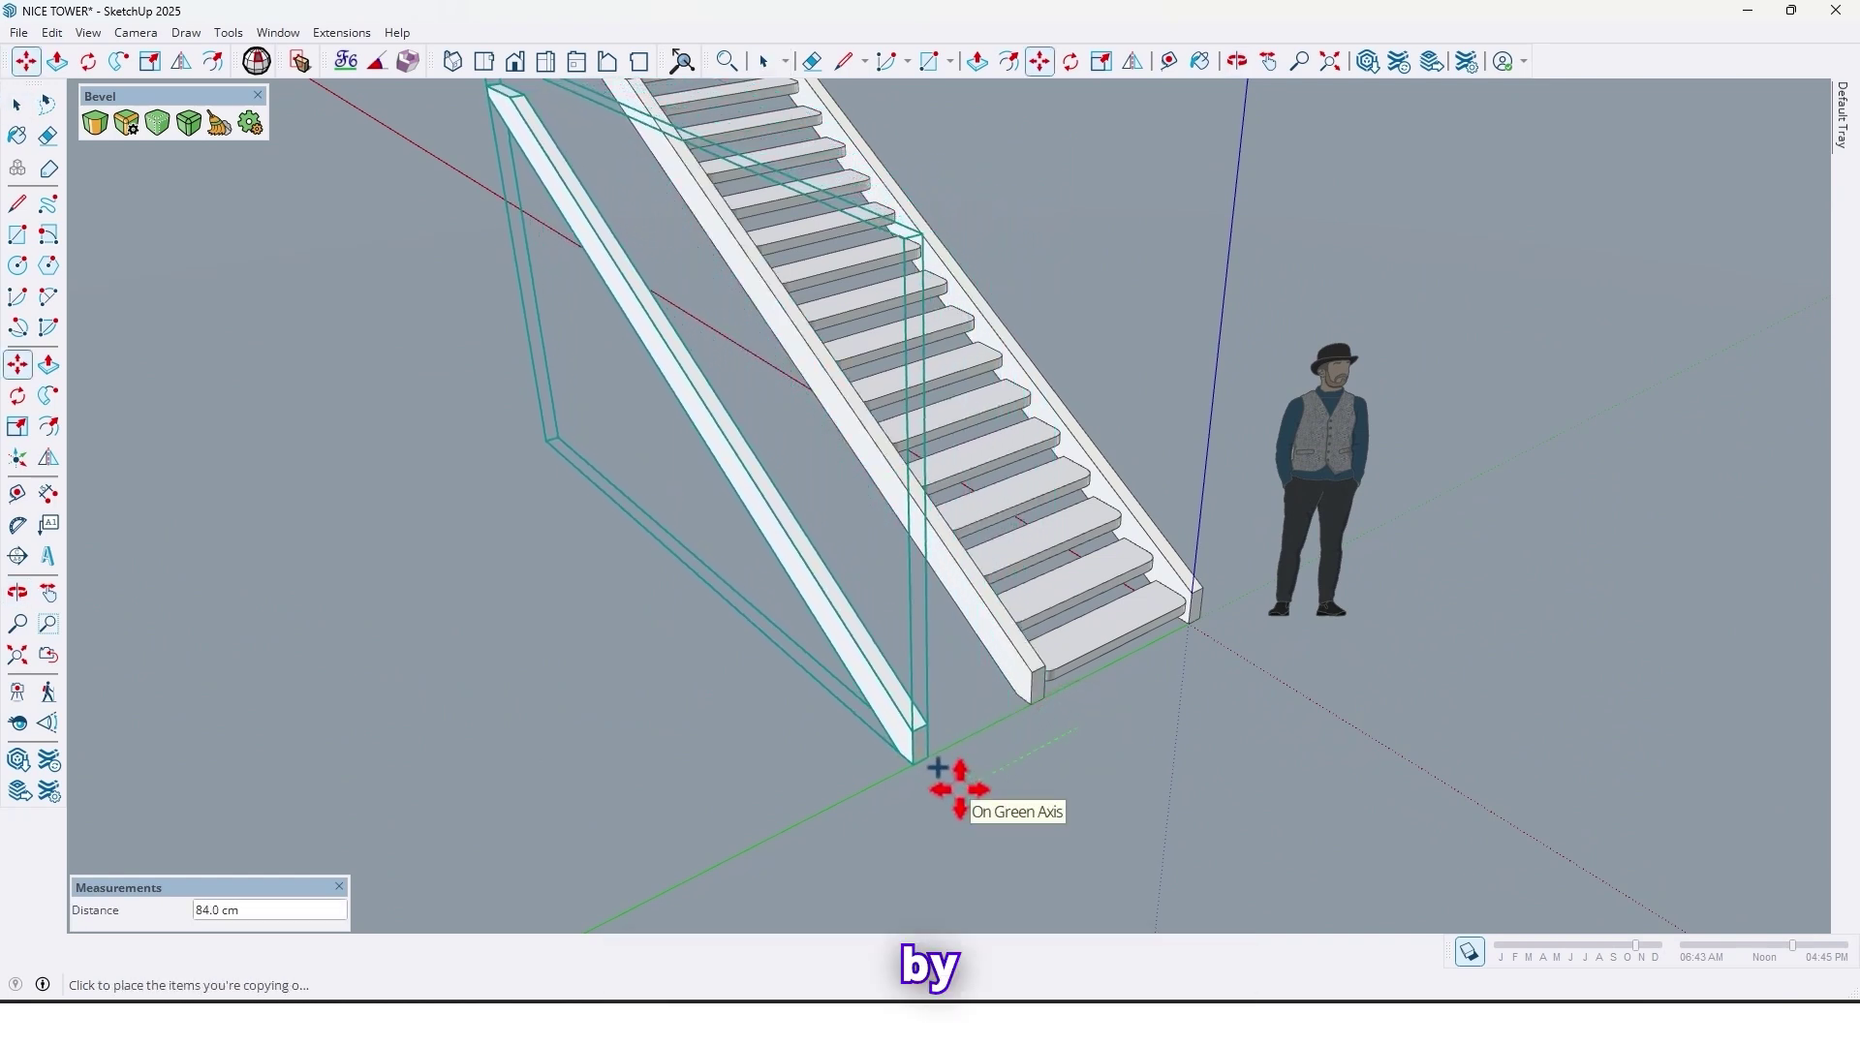
text(90)
key(Return)
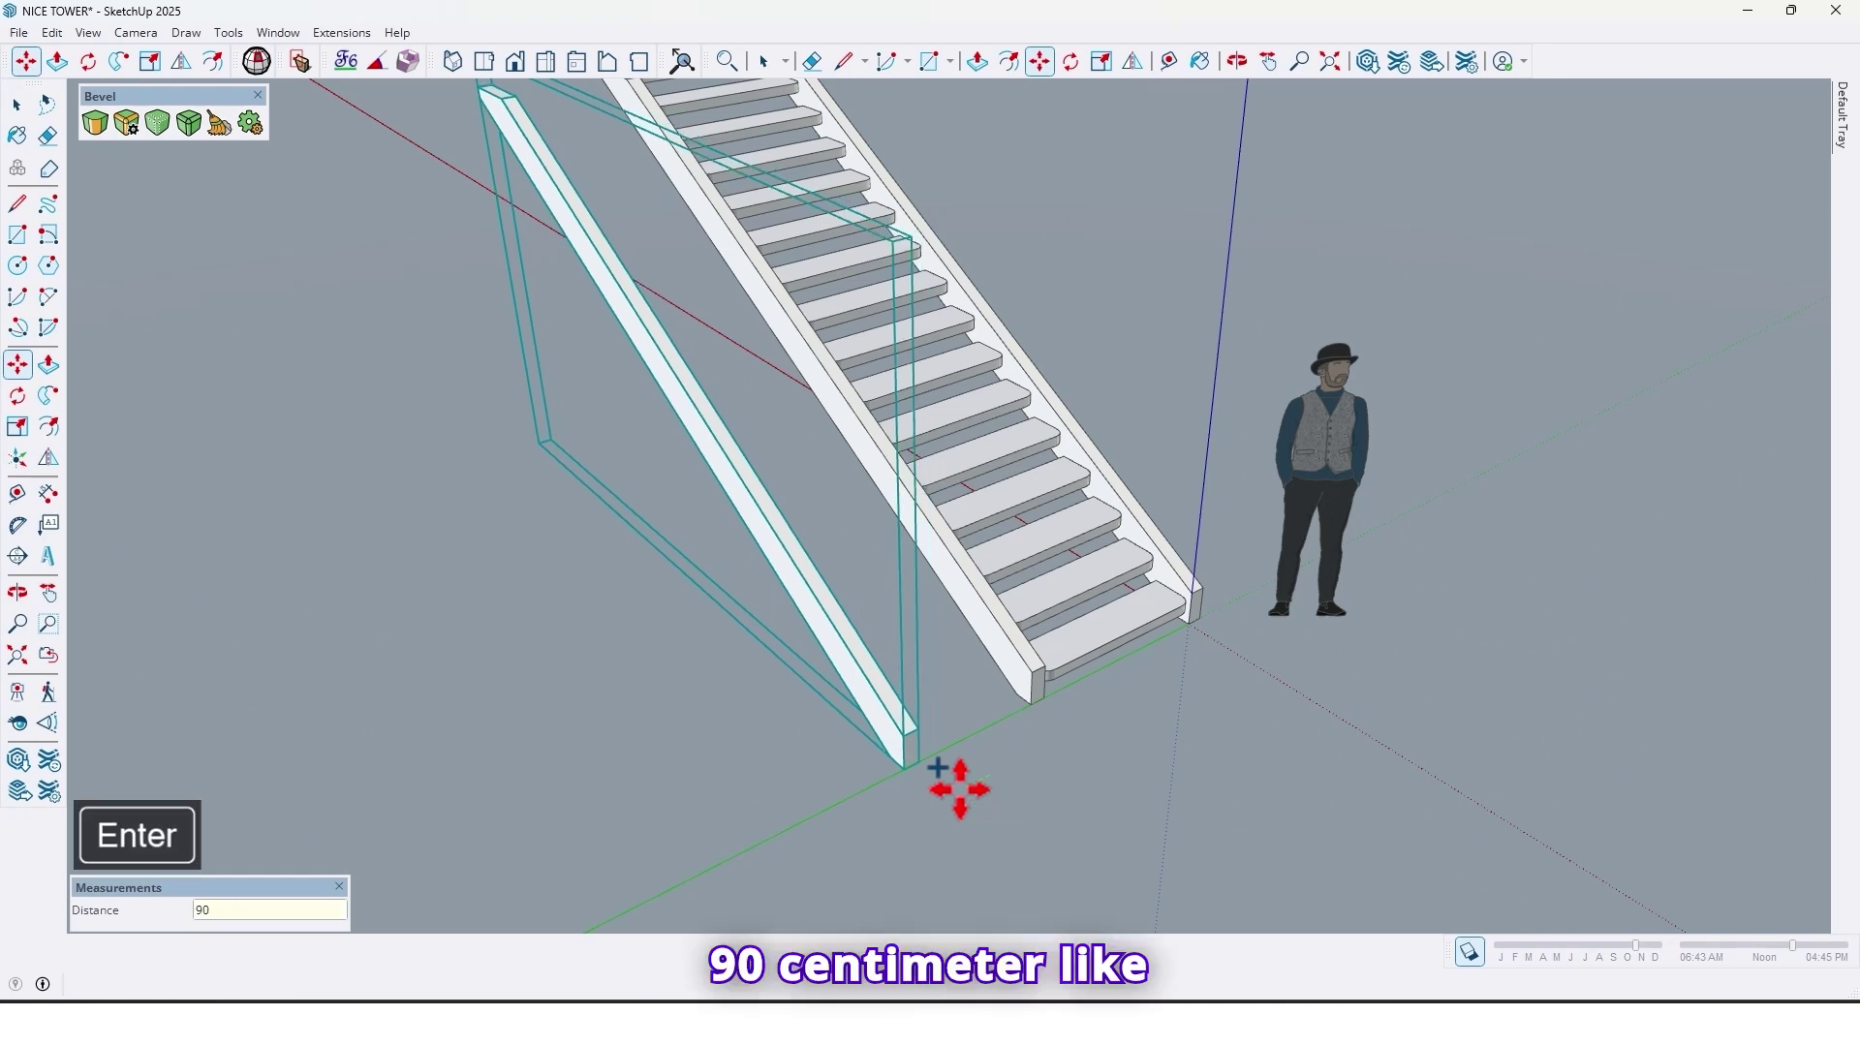
middle_drag(1100, 751, 1091, 698)
key(m)
scroll(1017, 665, up, 3)
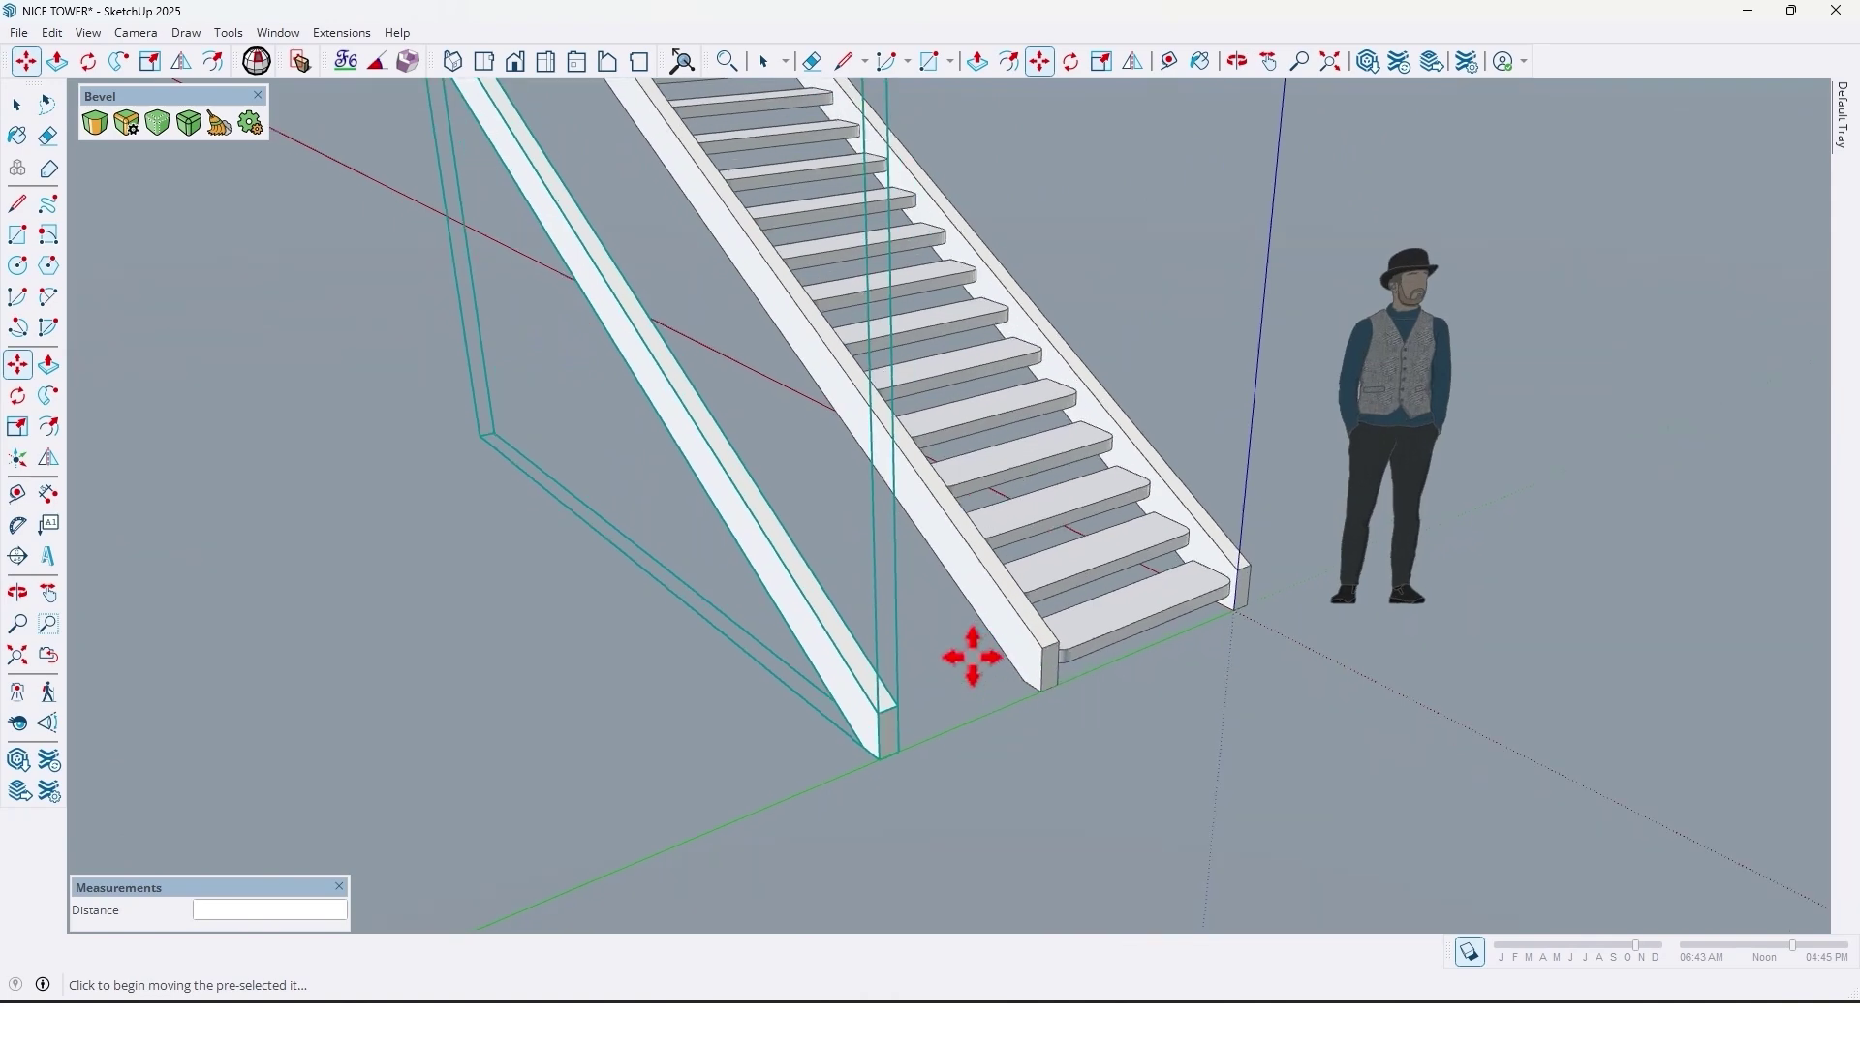
shift+middle_drag(968, 652, 1046, 707)
scroll(1002, 750, down, 3)
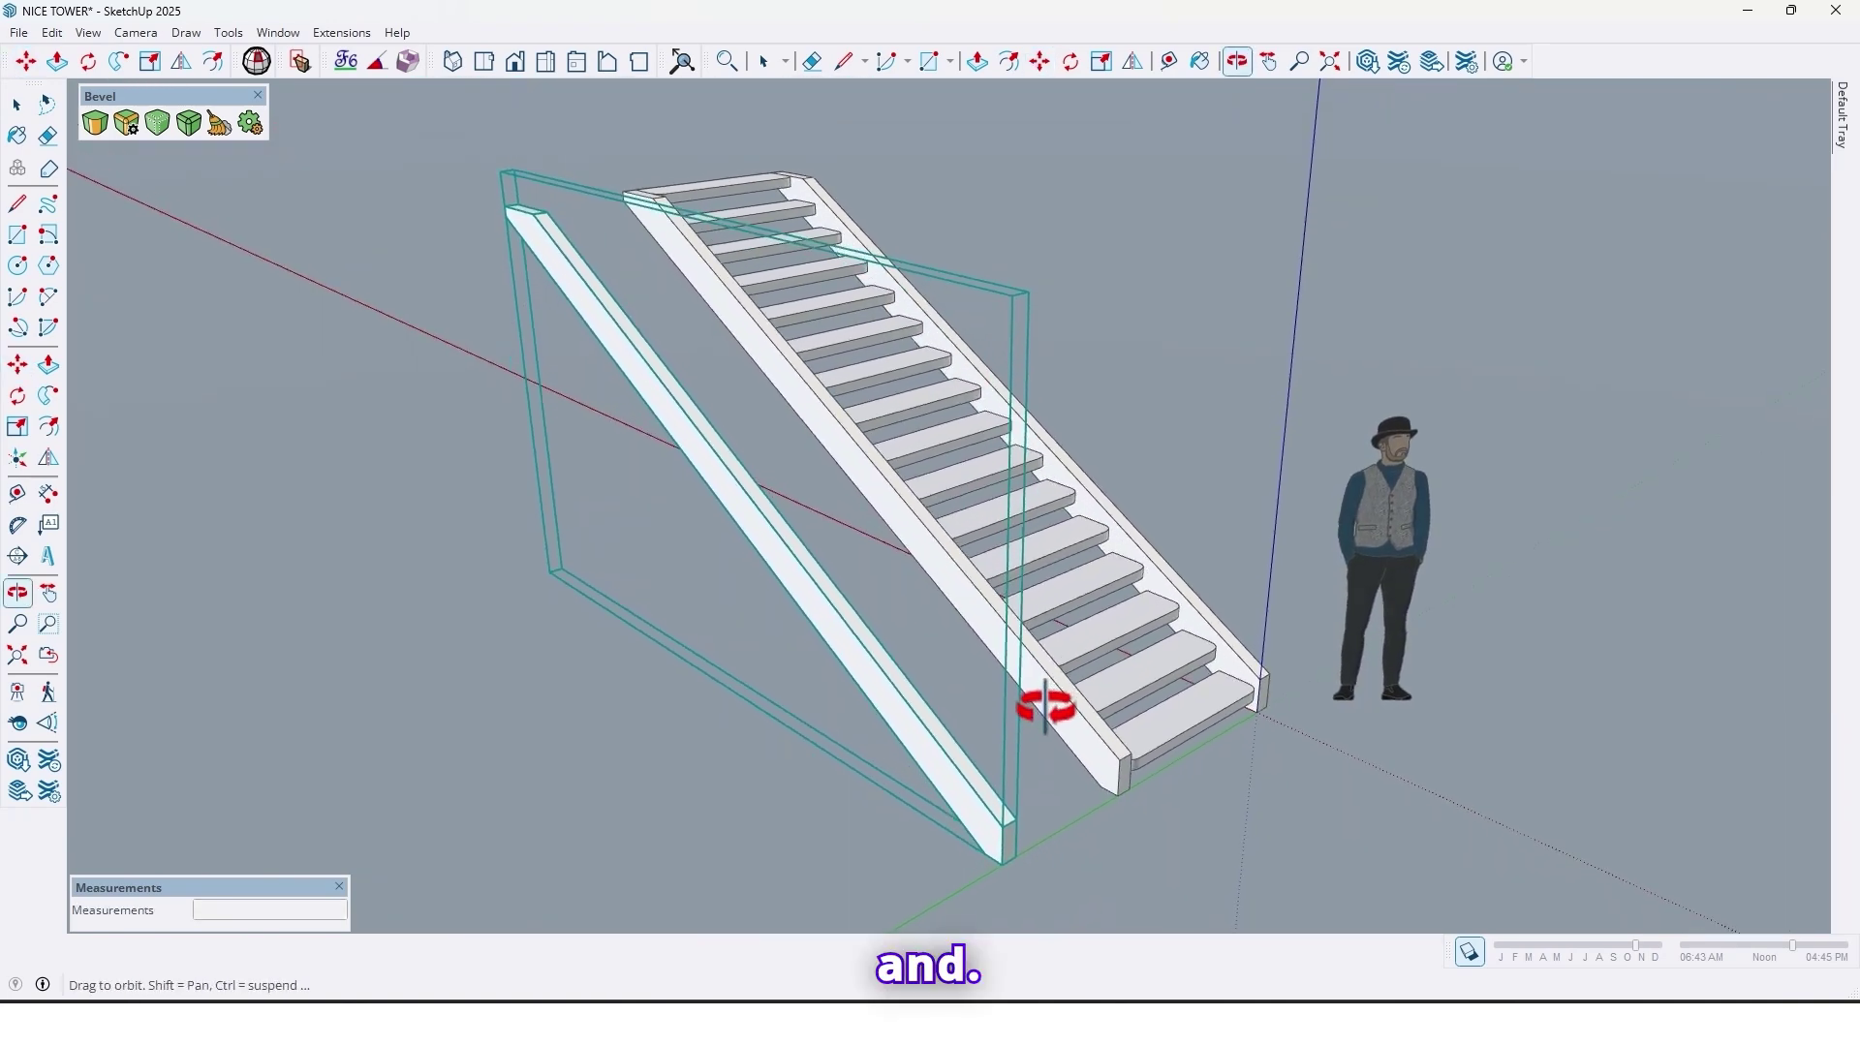
scroll(944, 782, up, 2)
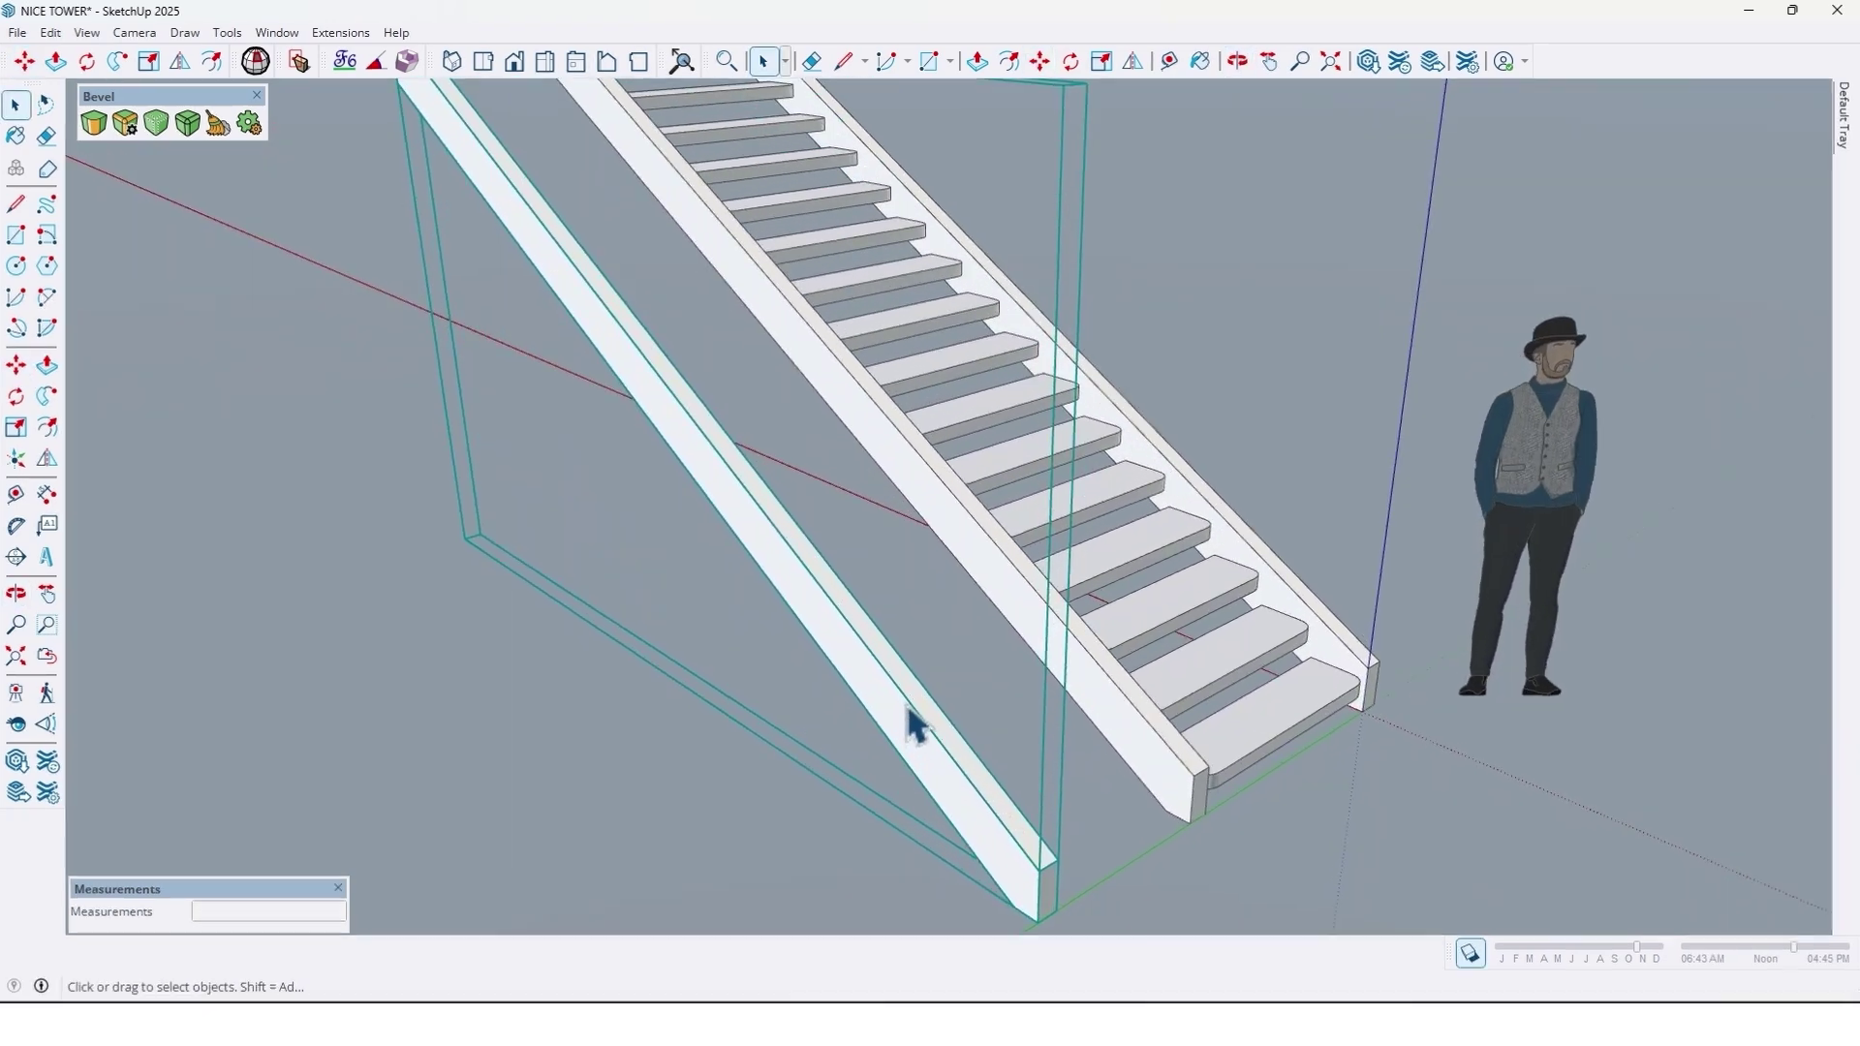
Make the 90 cm stringer copy unique.
right_click(911, 719)
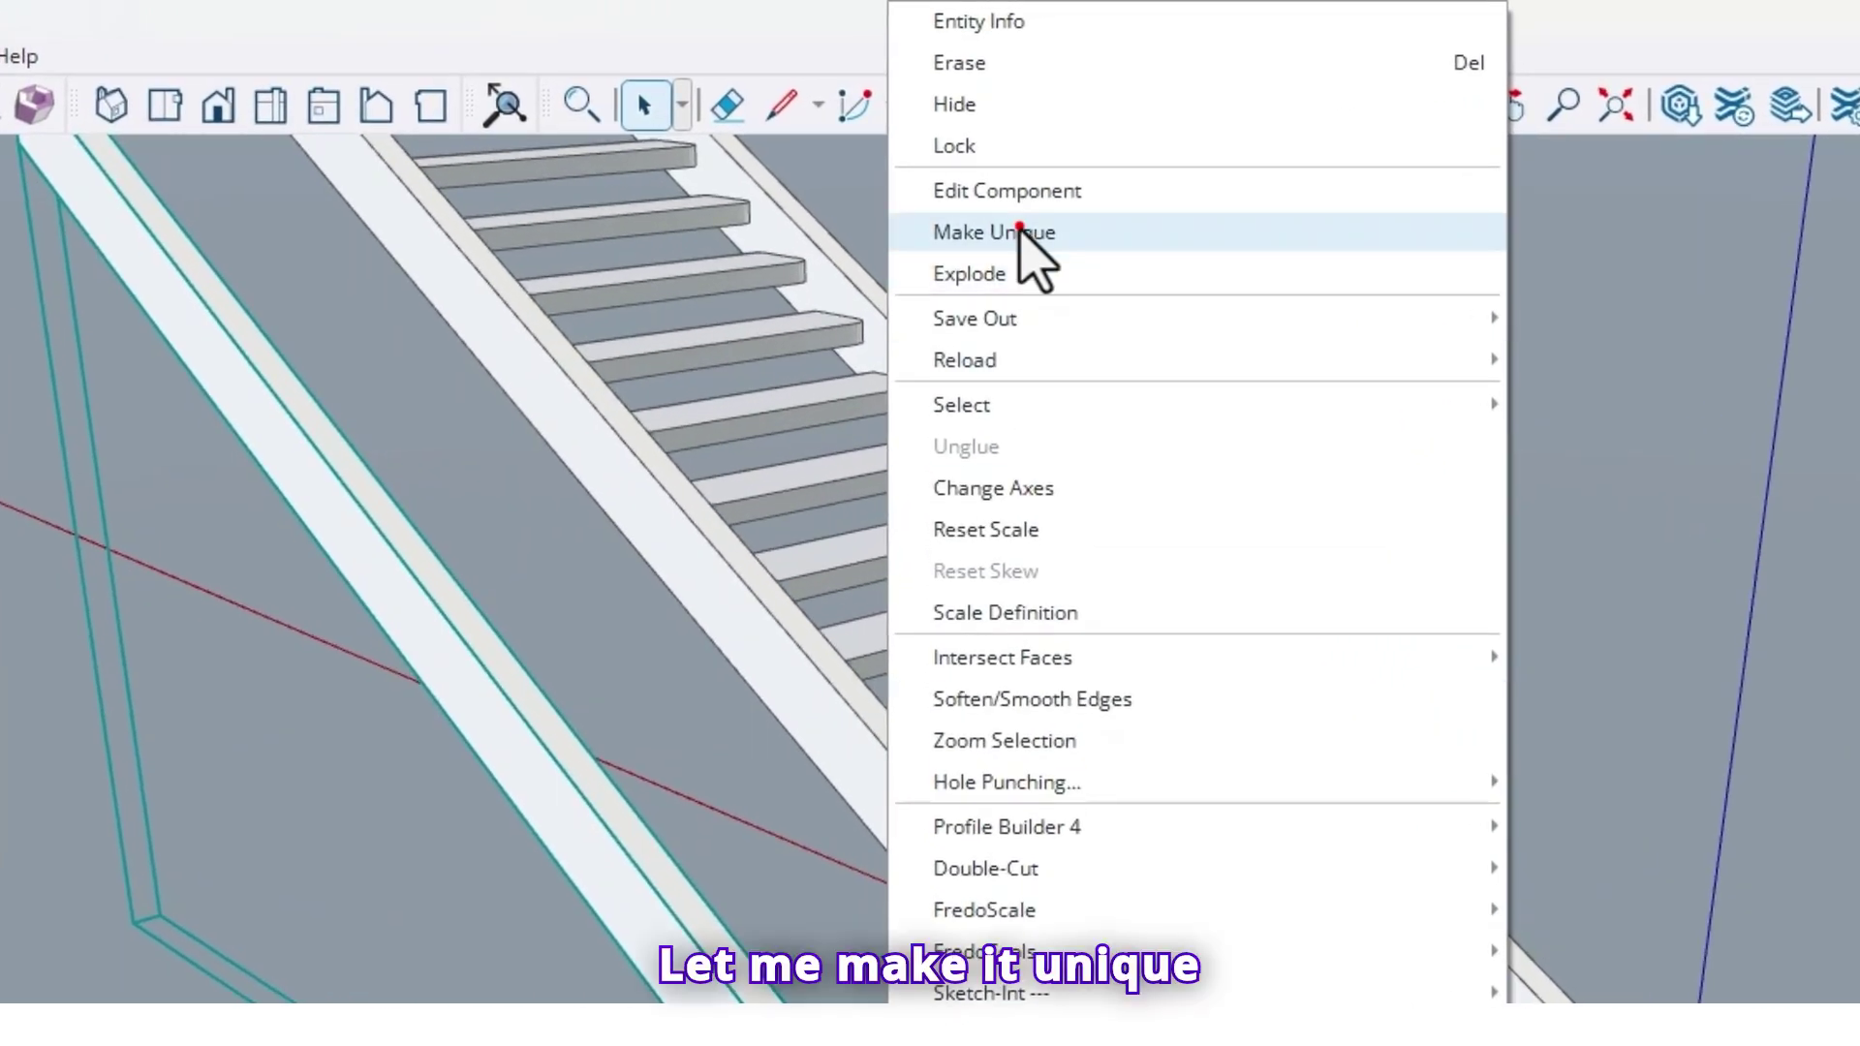
click(1019, 232)
middle_drag(872, 1045, 297, 1029)
scroll(316, 1045, up, 3)
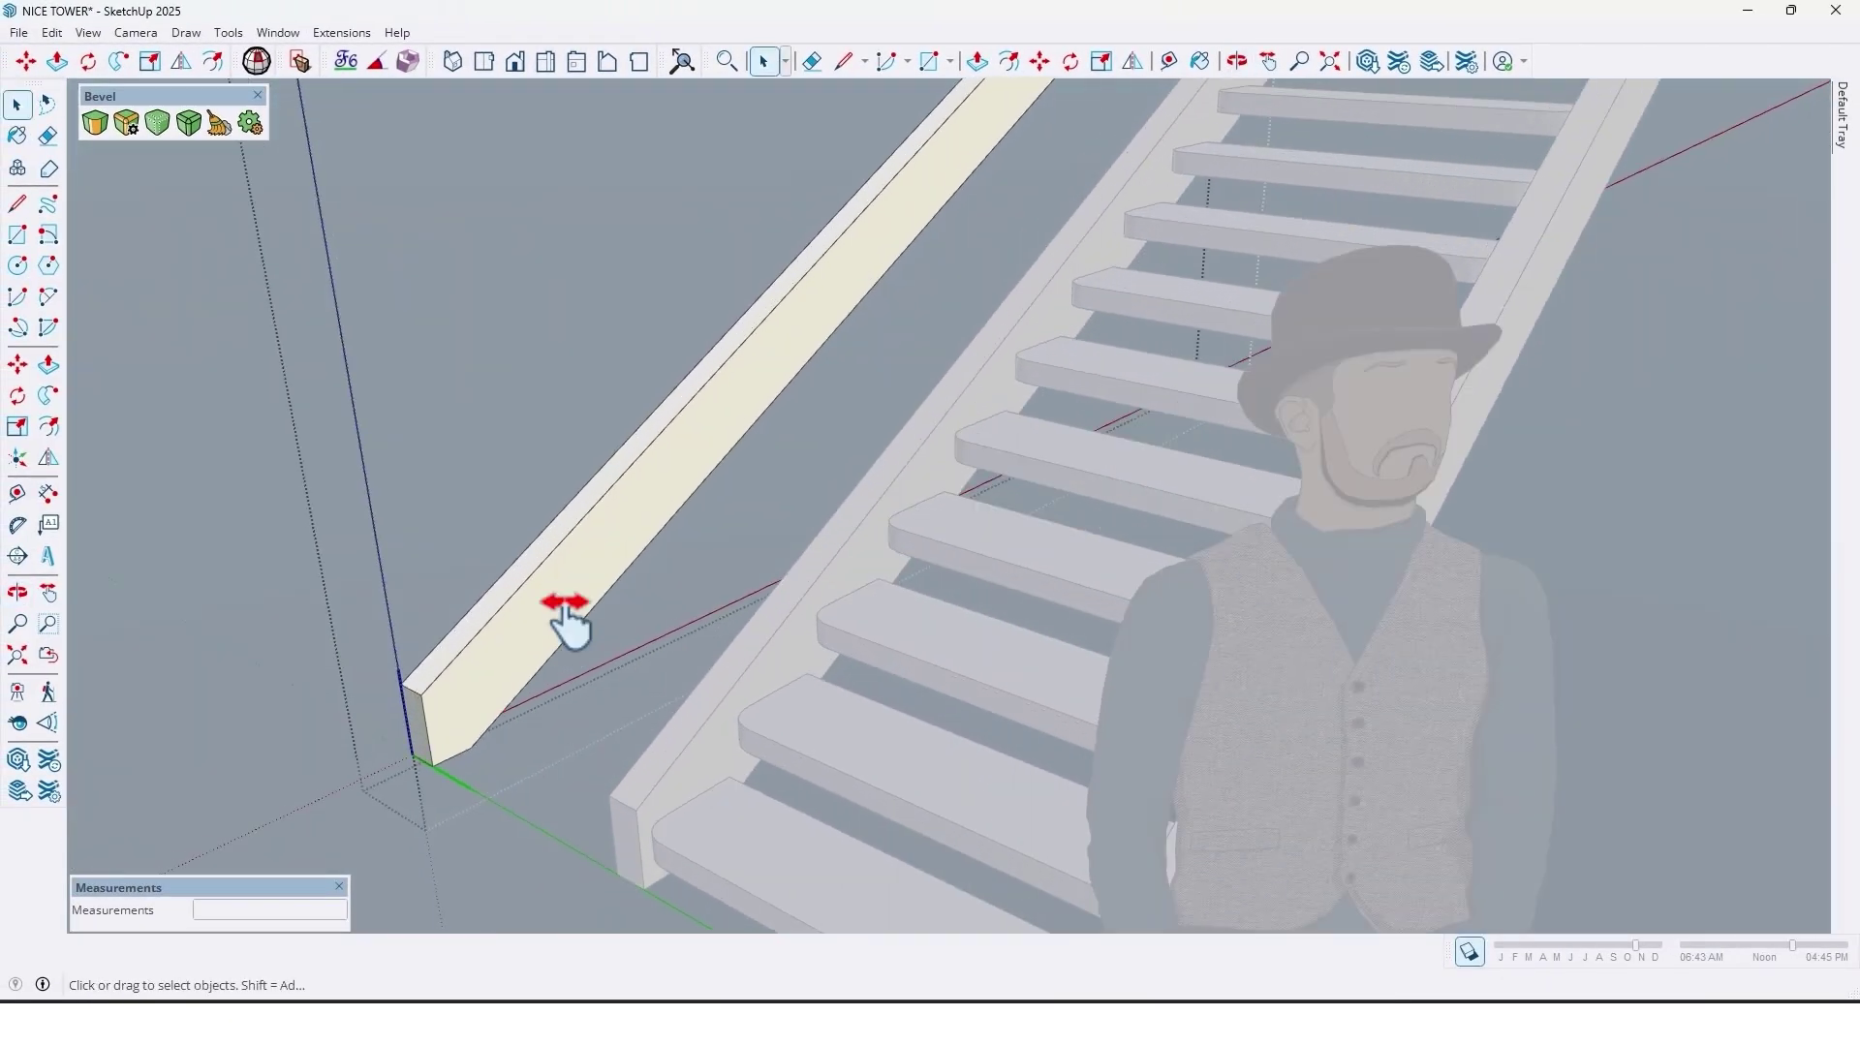
middle_drag(570, 625, 614, 747)
scroll(614, 747, down, 2)
Select the lower edge of the stringer copy.
key(m)
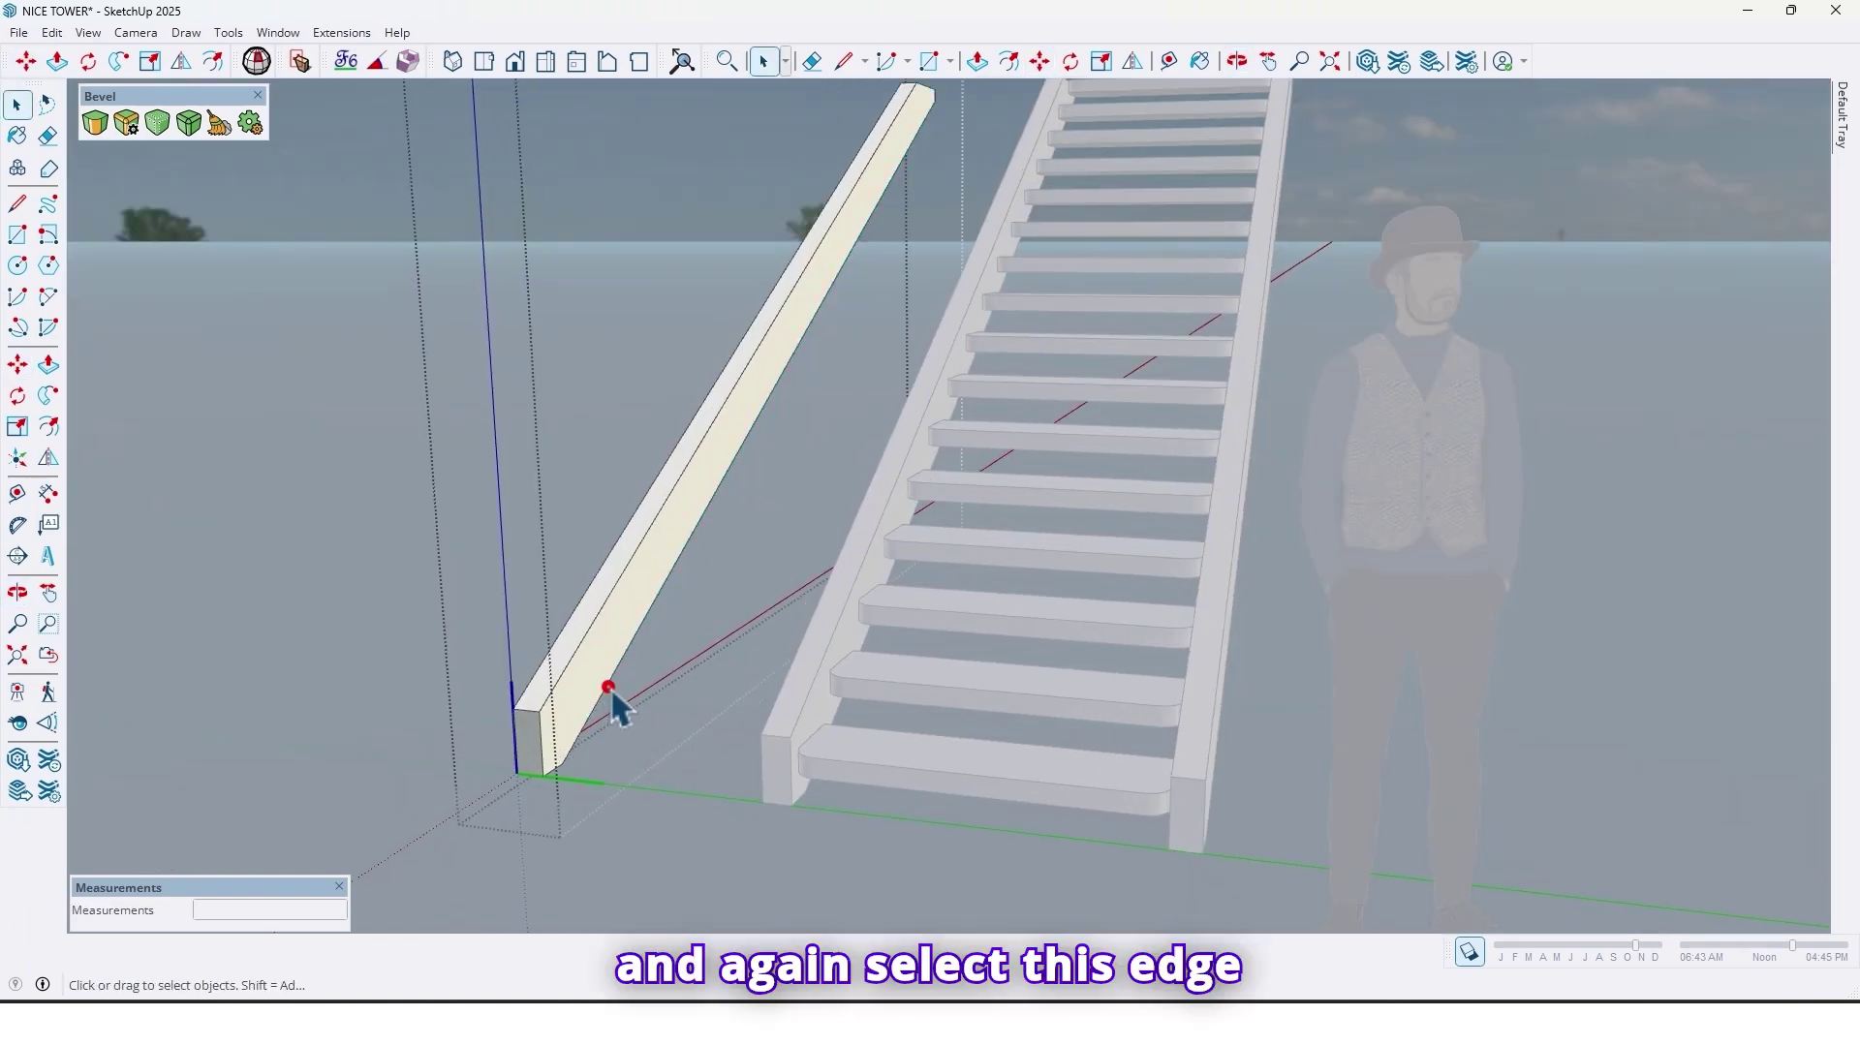
scroll(569, 780, up, 3)
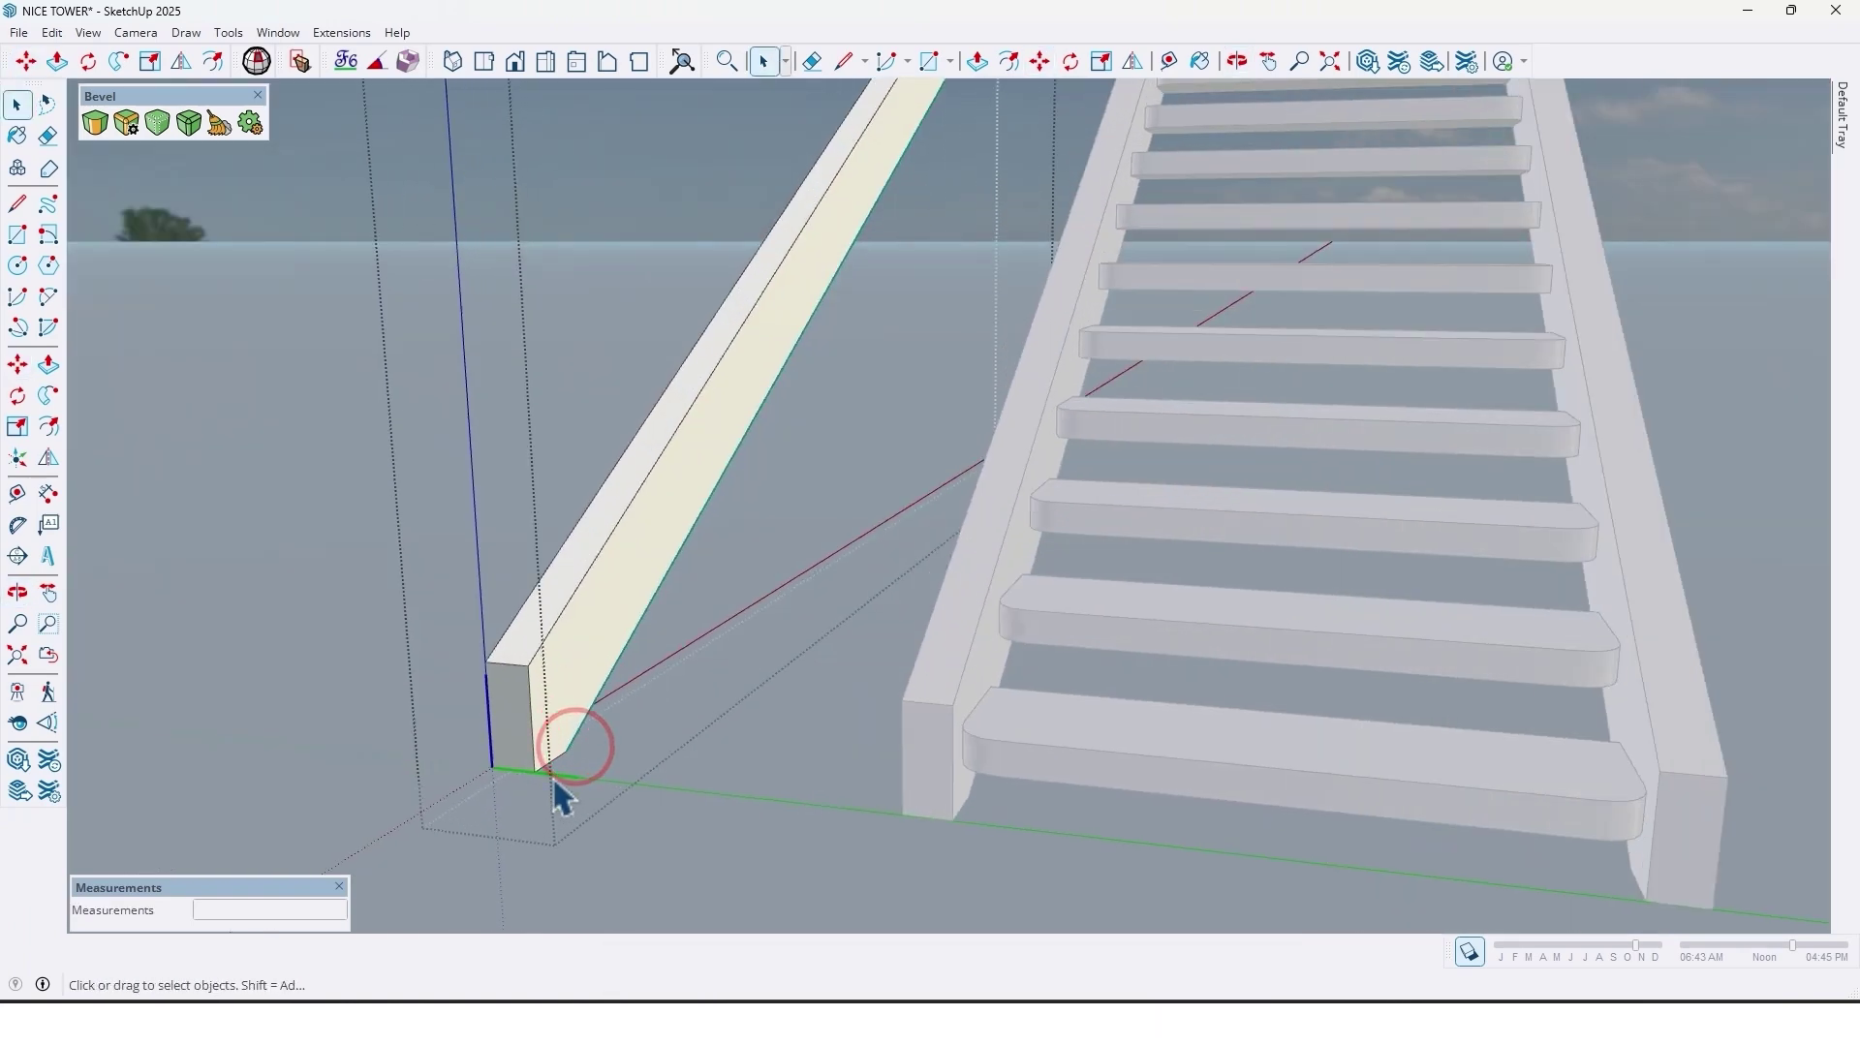
click(554, 757)
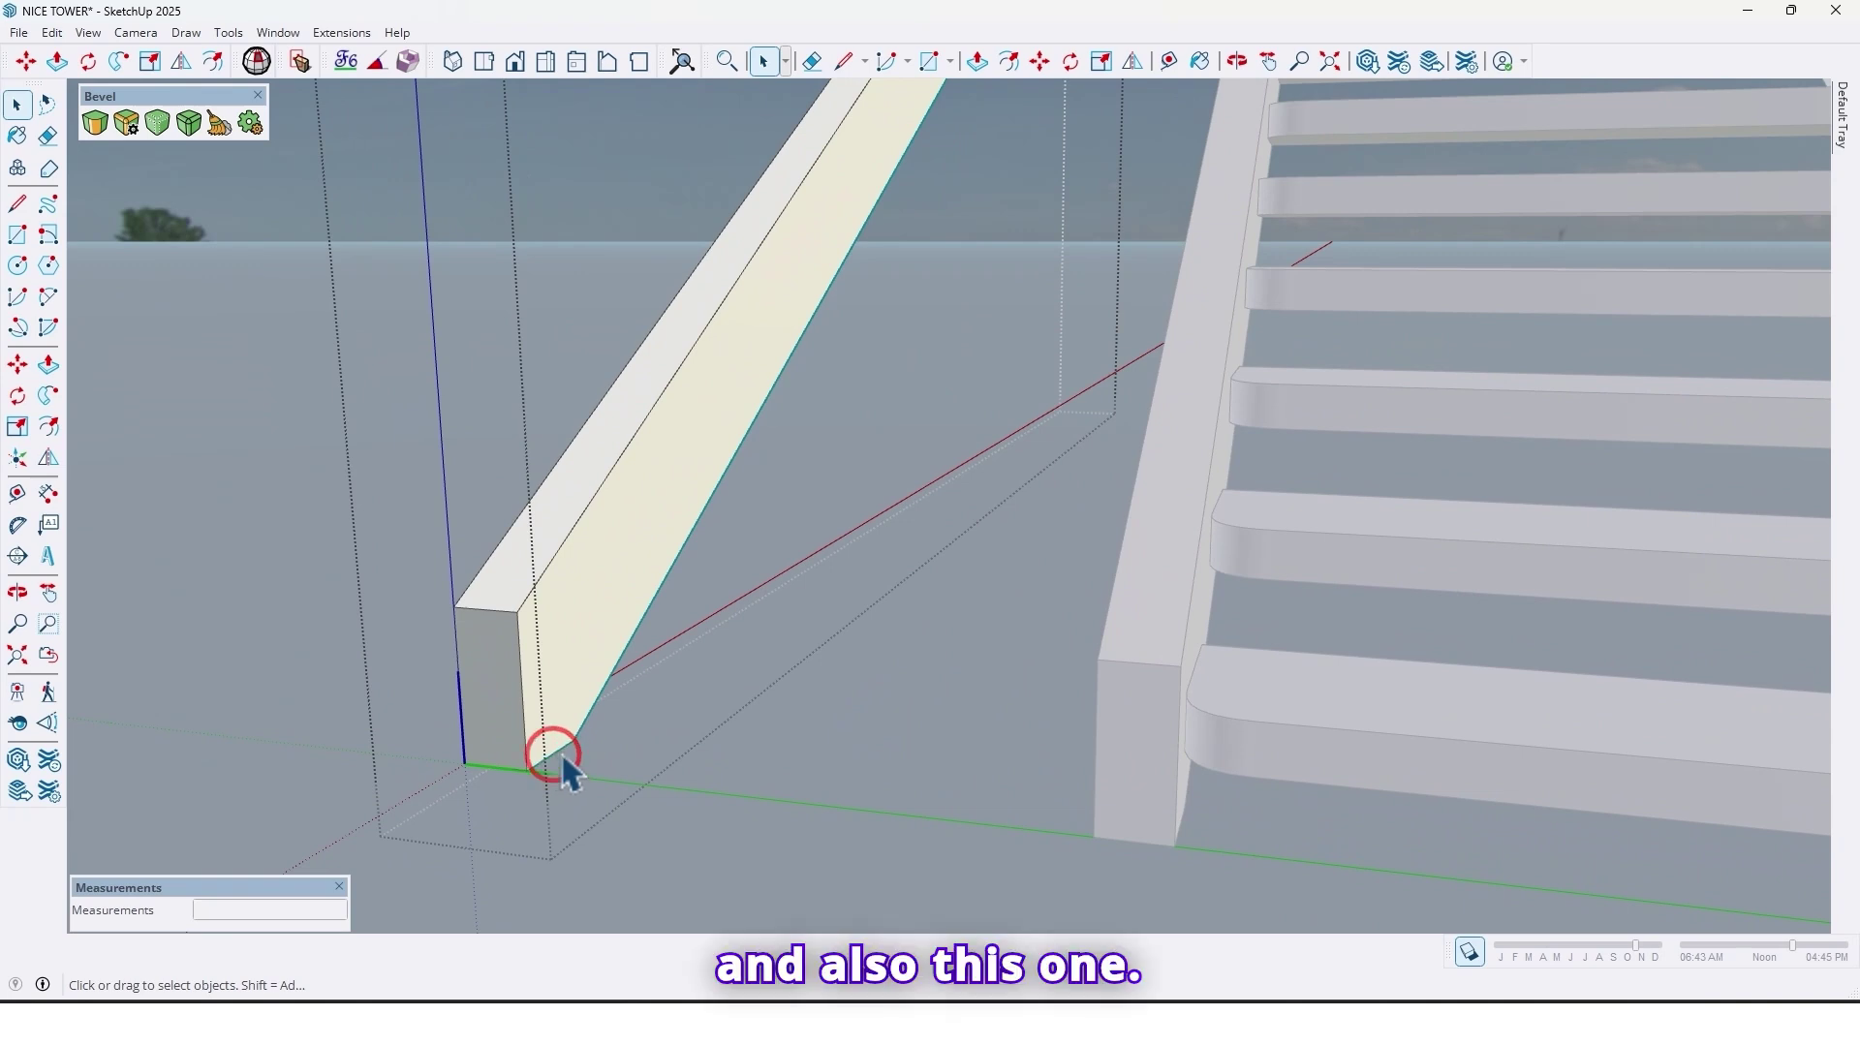
scroll(564, 759, down, 3)
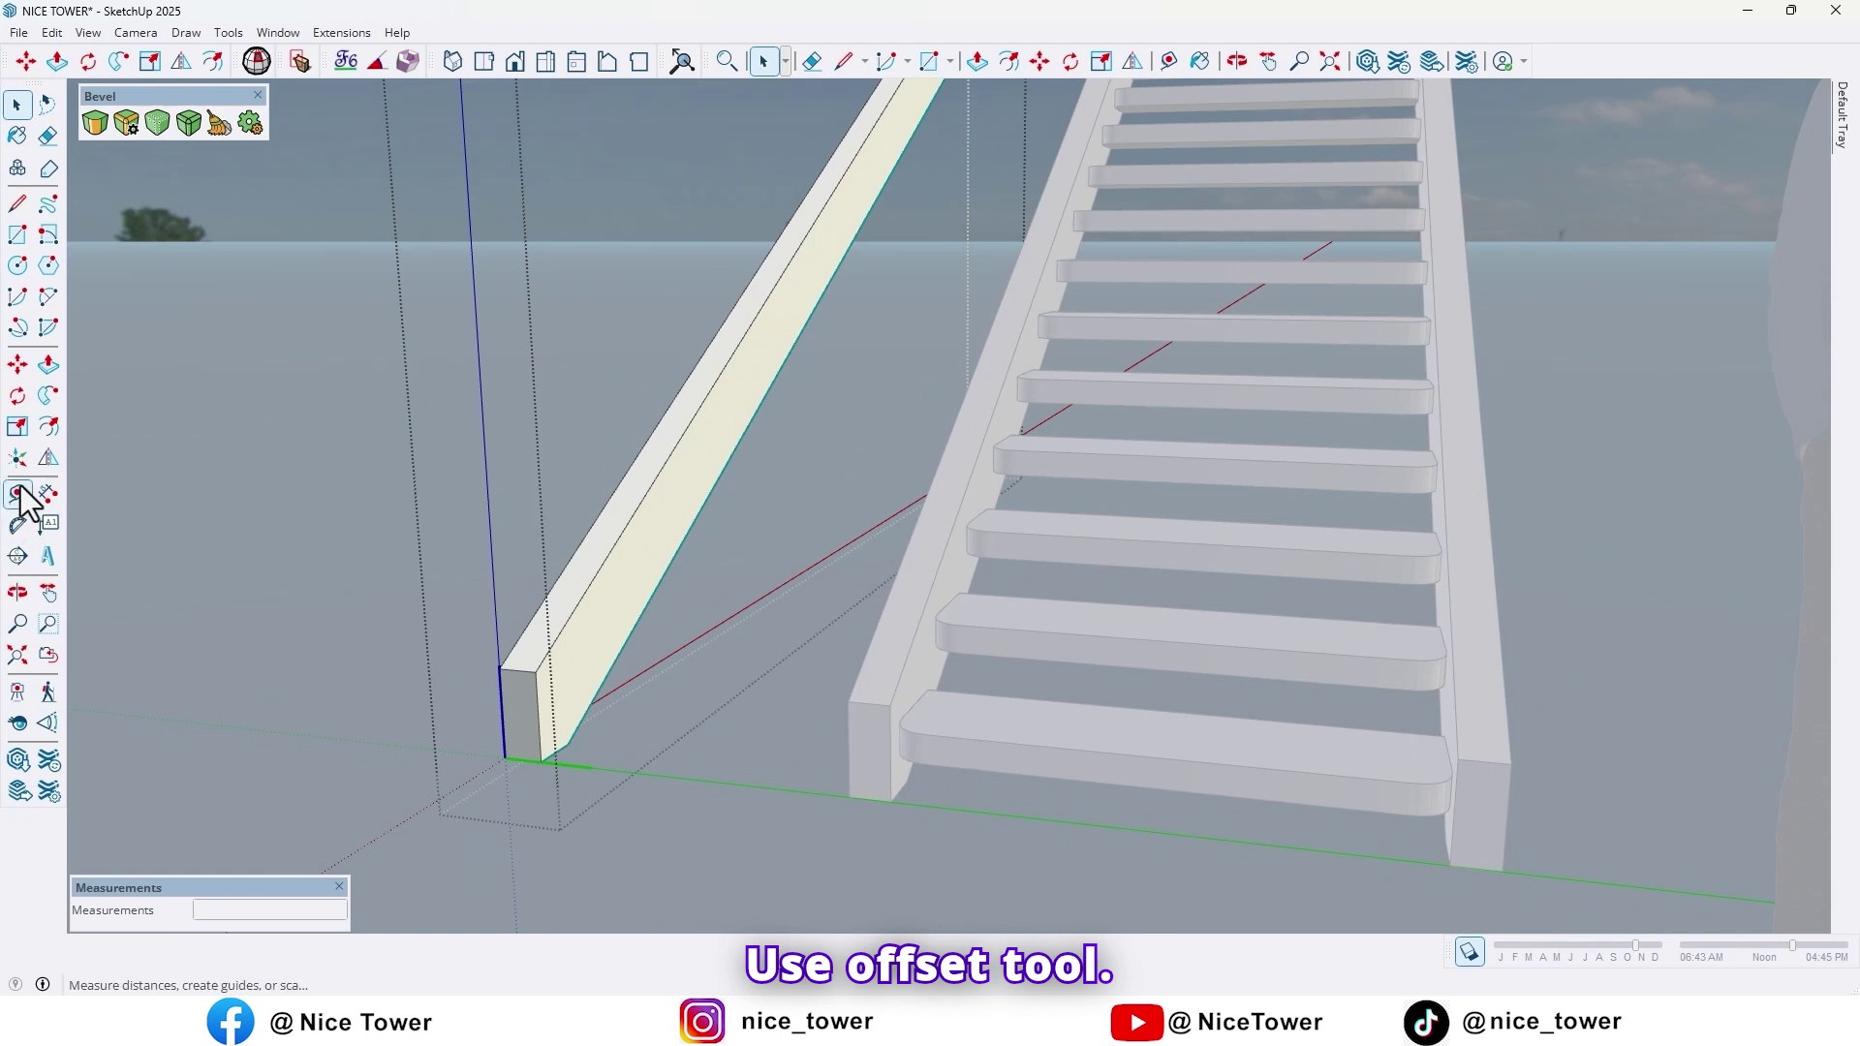
click(48, 428)
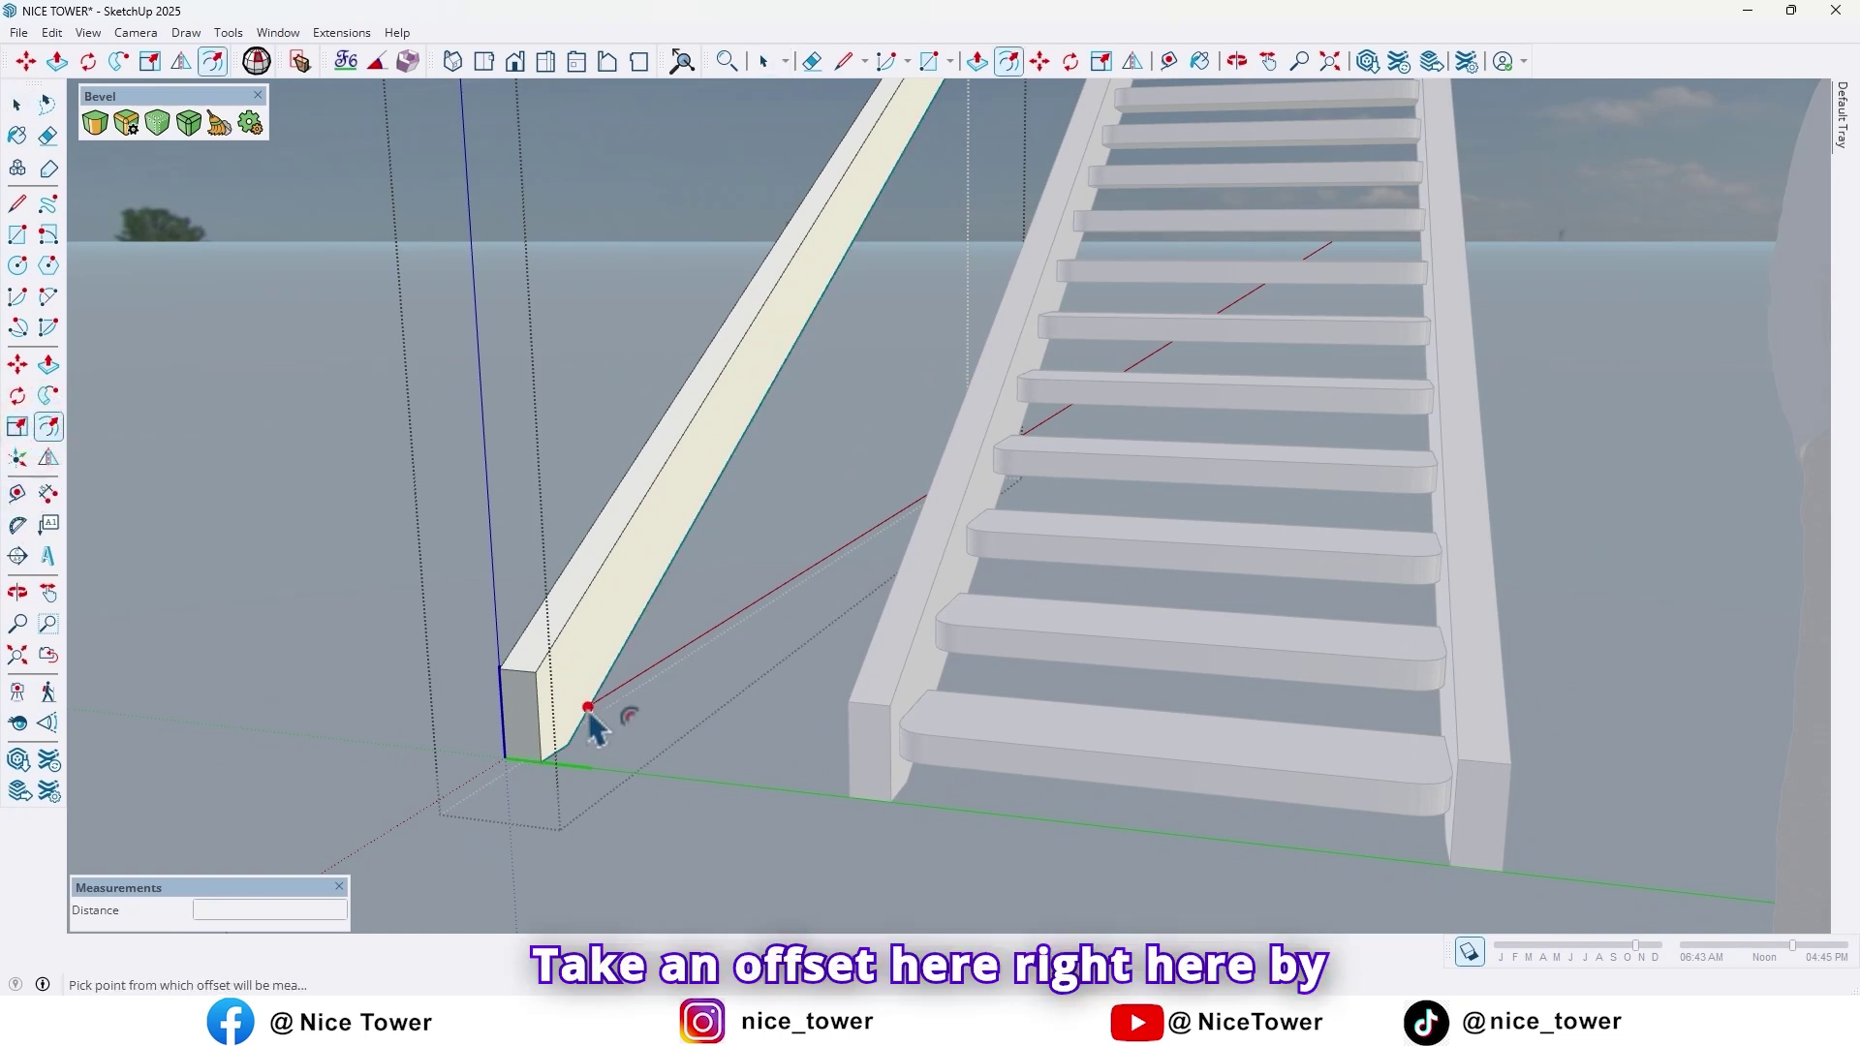
scroll(588, 715, up, 1)
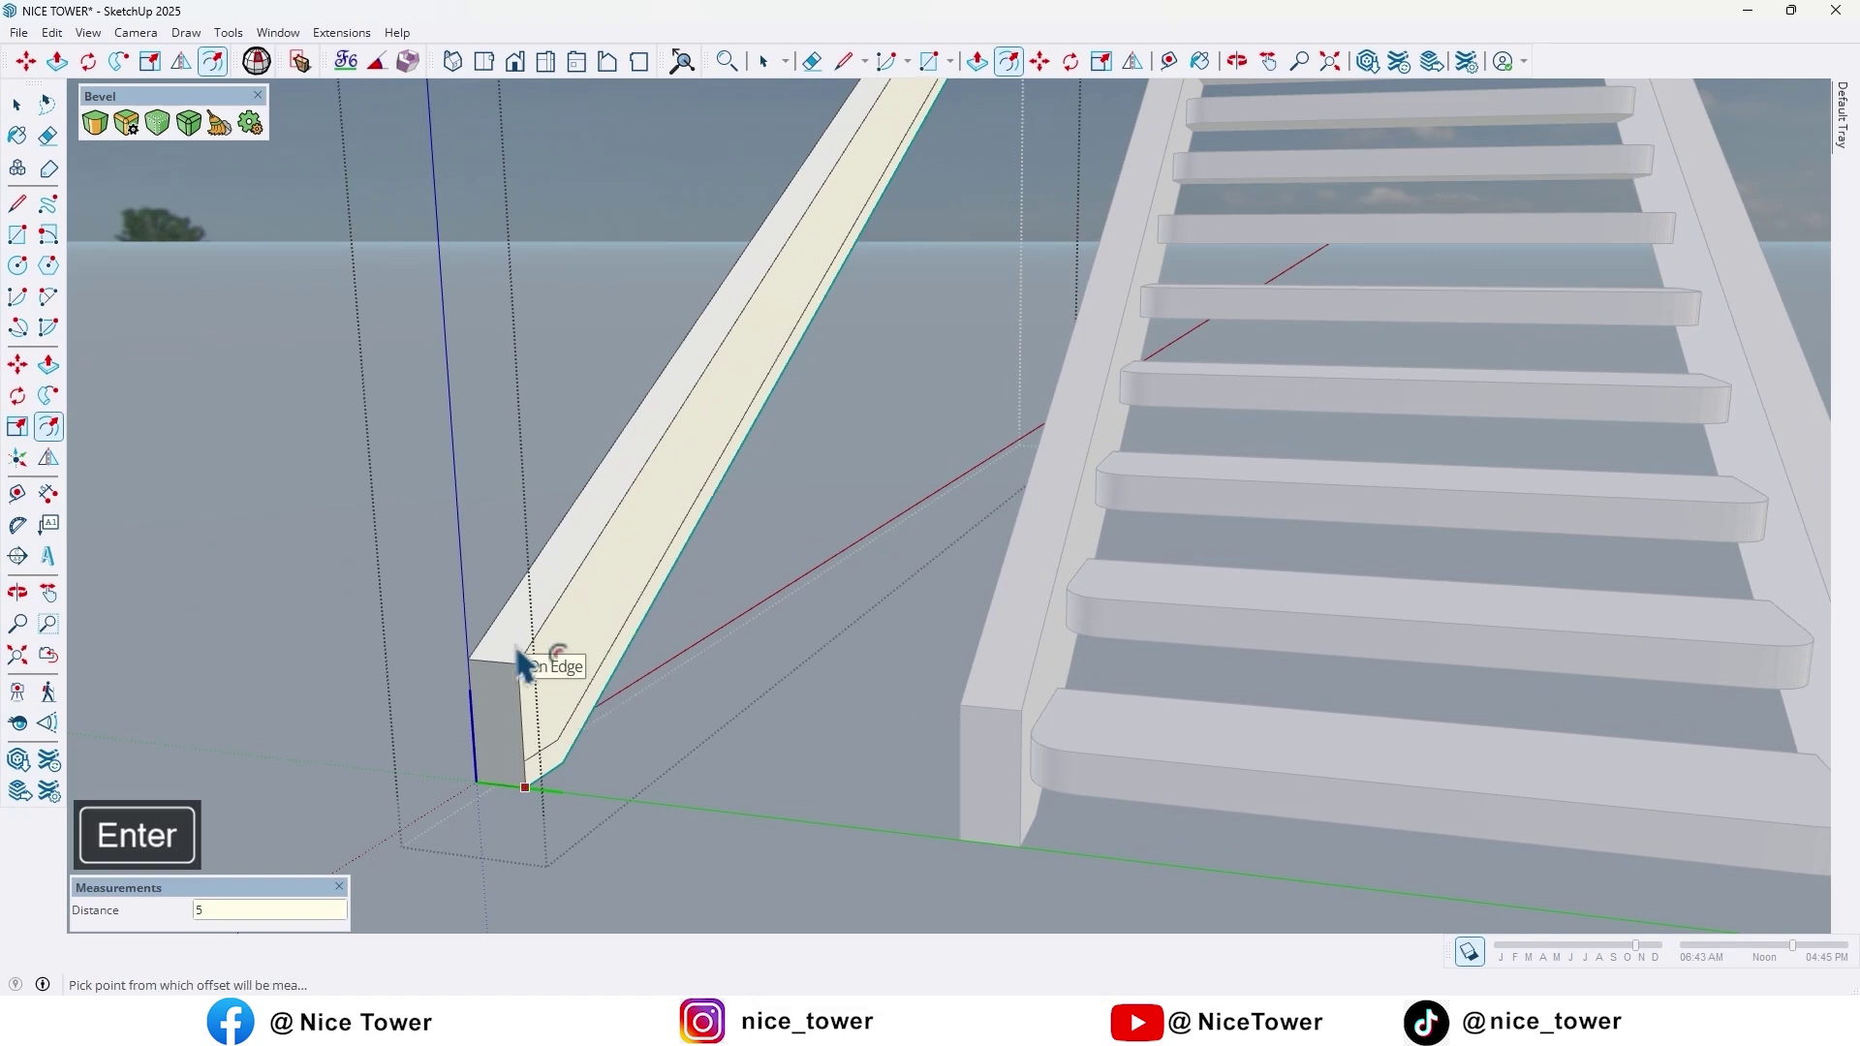
middle_drag(639, 643, 590, 695)
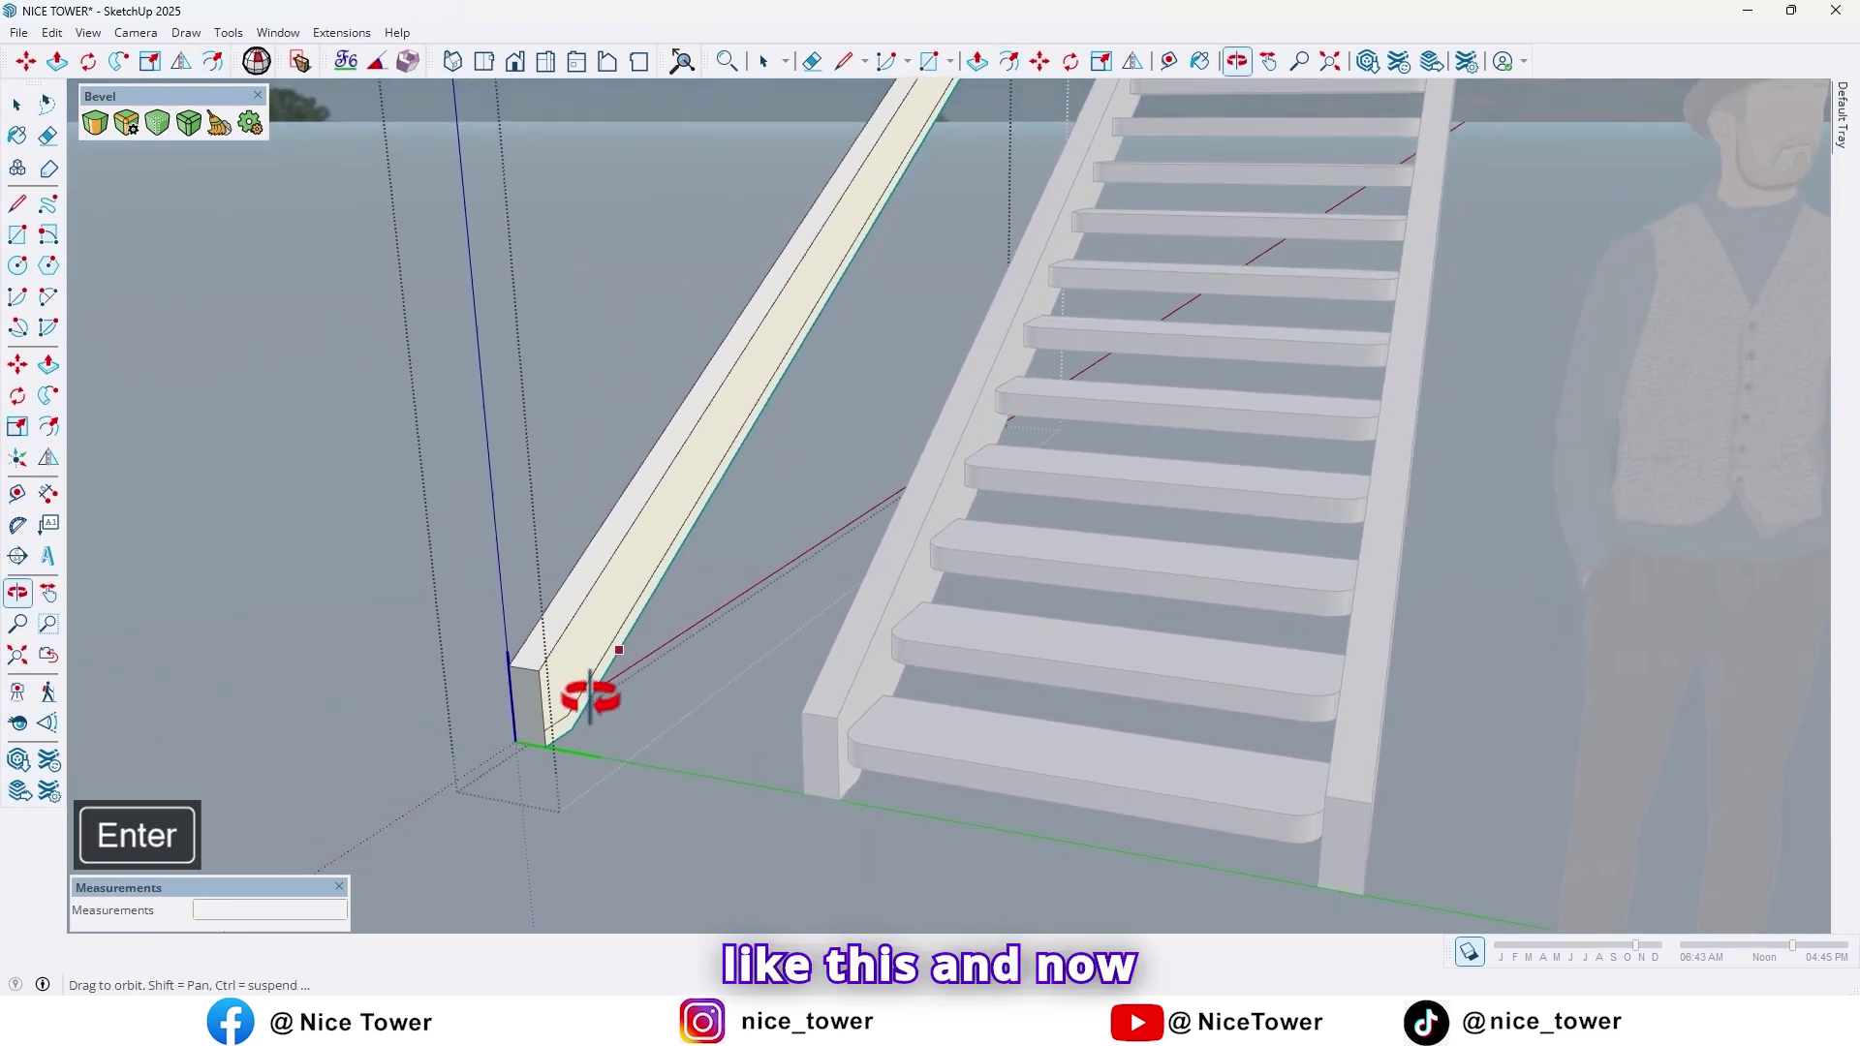
click(47, 364)
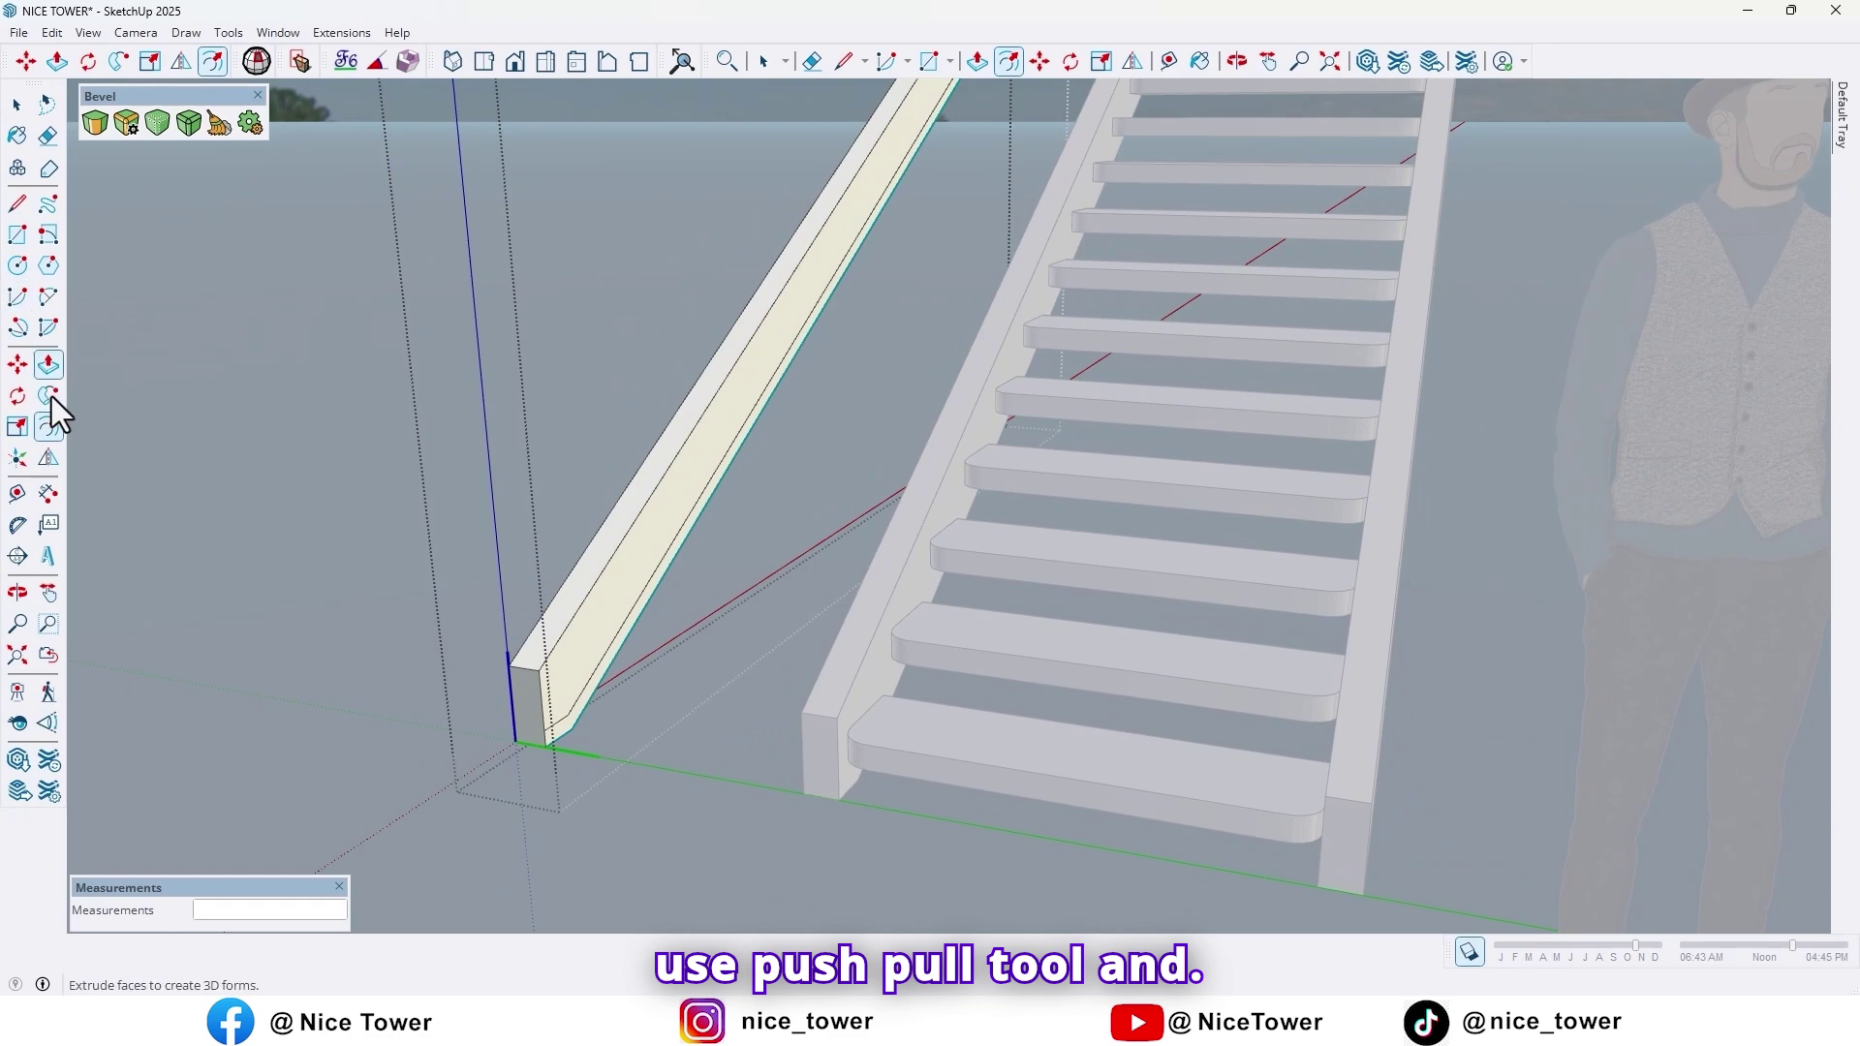
click(49, 368)
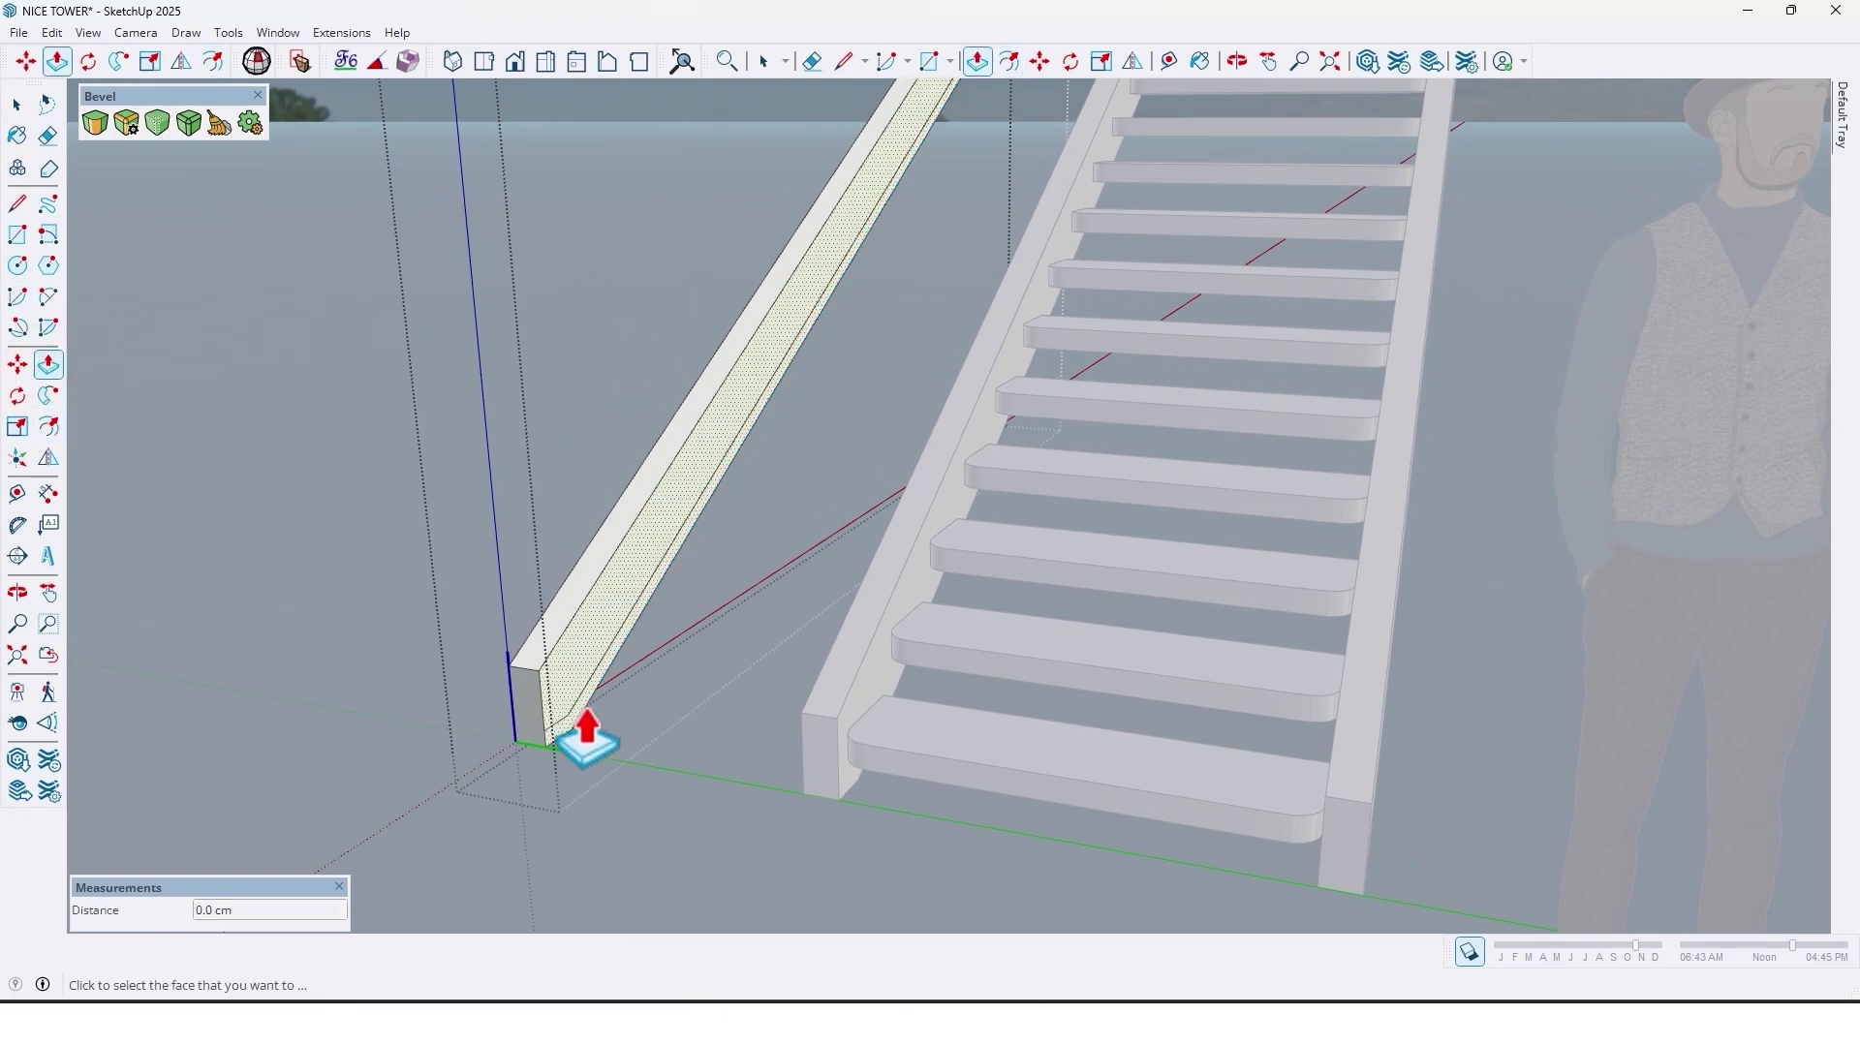
scroll(583, 744, up, 5)
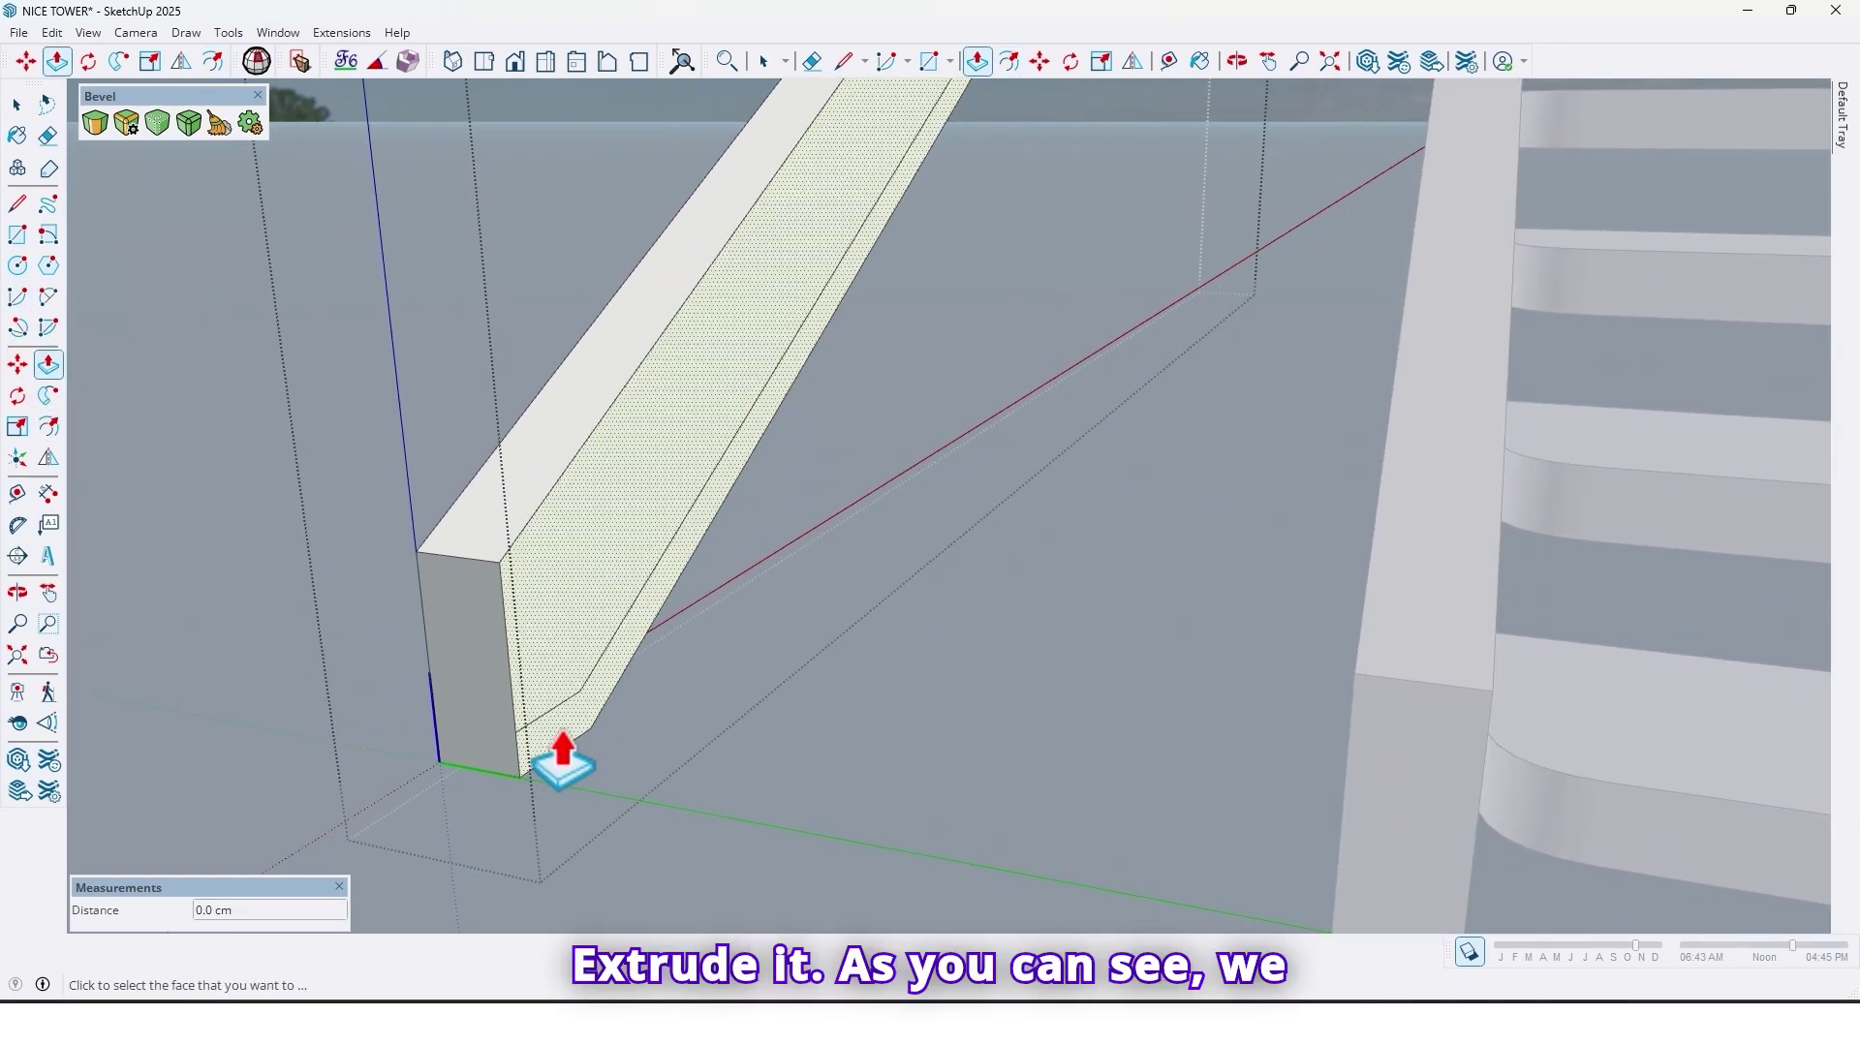
scroll(539, 771, up, 2)
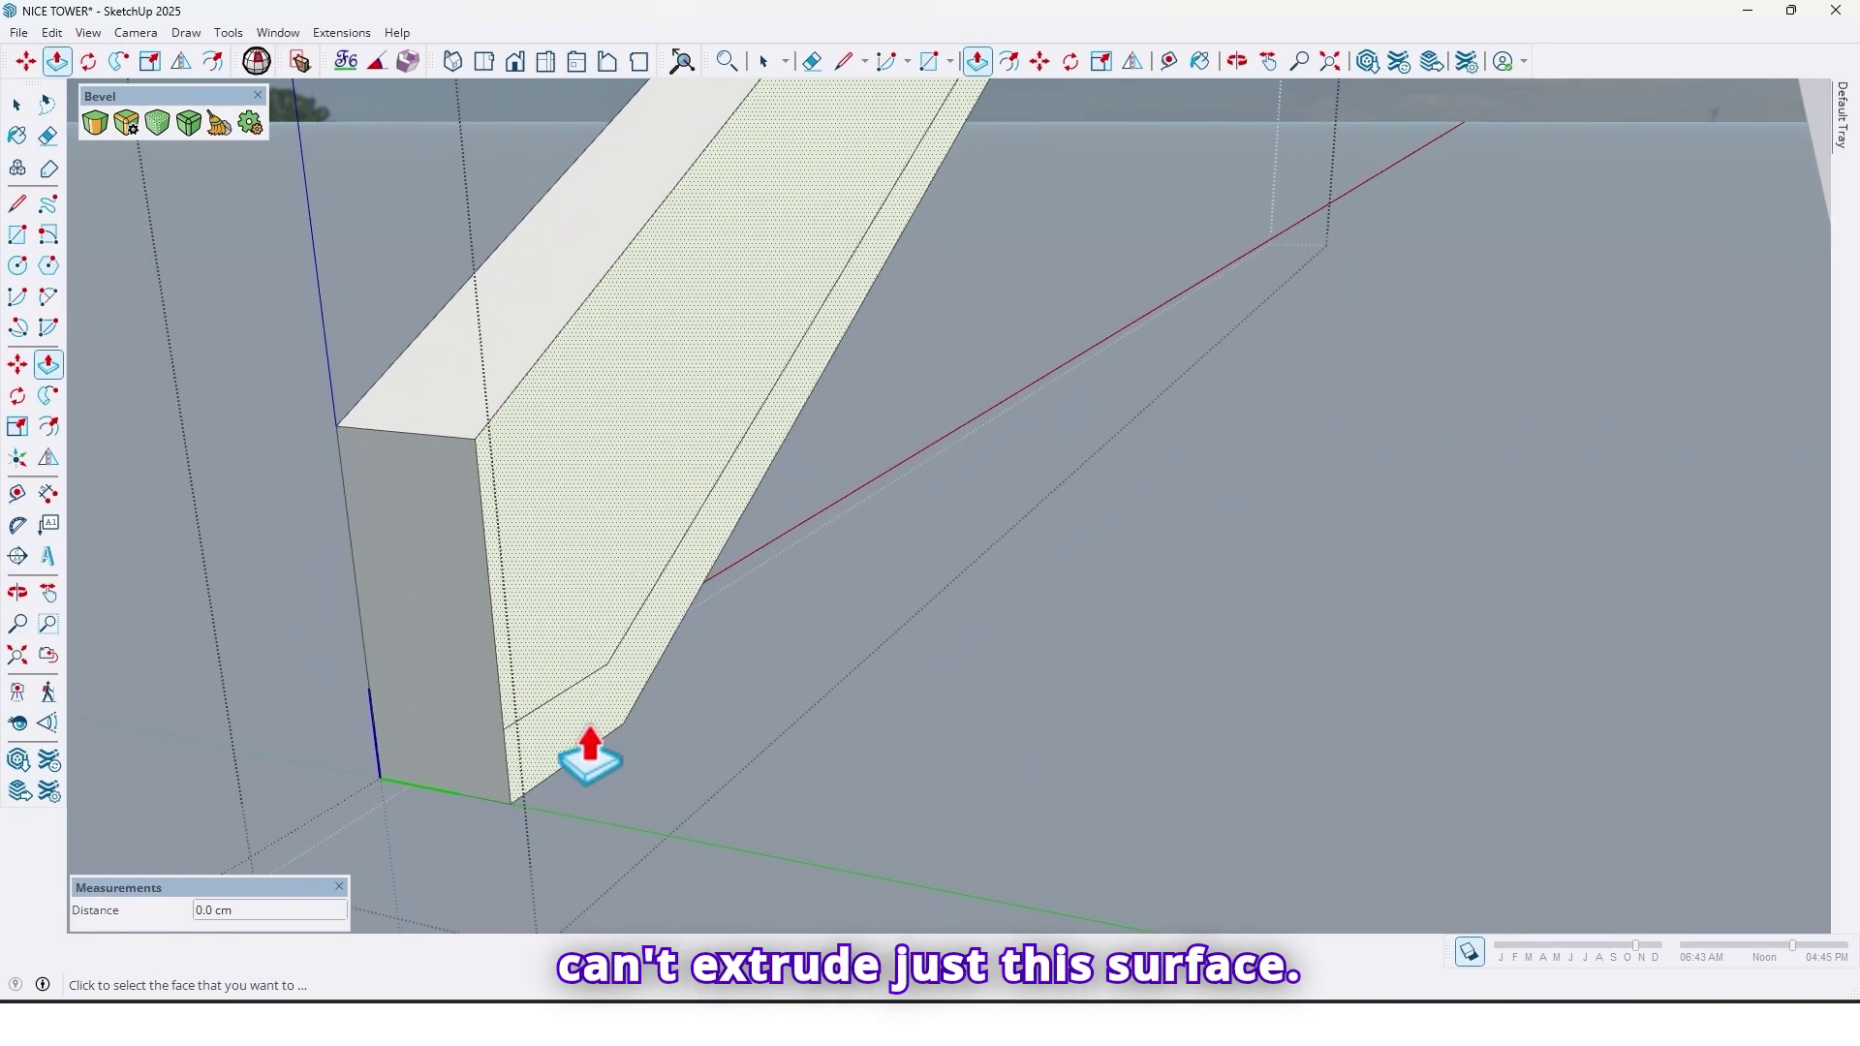
scroll(538, 802, down, 6)
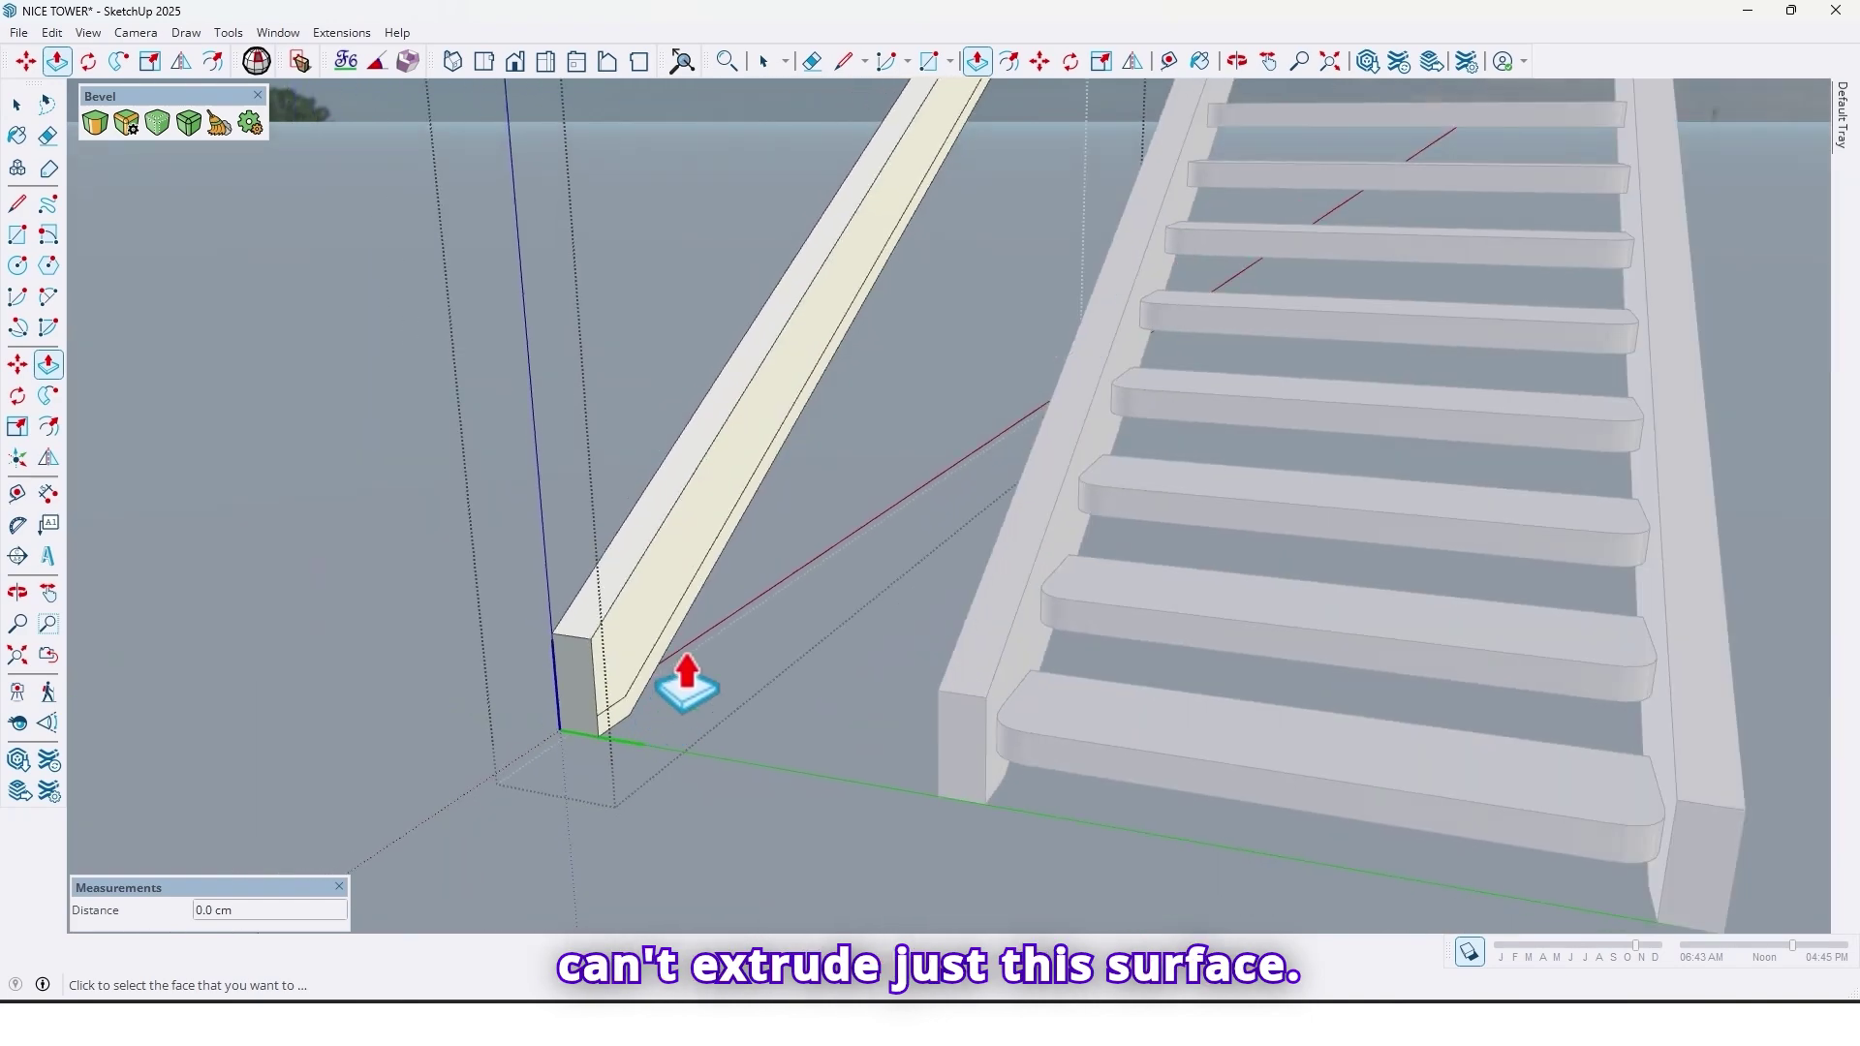
Draw a line along the beam's top end face to split off the edge strip.
mouse_move(800, 482)
middle_down()
mouse_move(759, 589)
mouse_move(830, 403)
mouse_move(477, 477)
mouse_move(1130, 304)
mouse_move(939, 448)
mouse_move(1008, 489)
mouse_move(1007, 469)
middle_up()
scroll(851, 394, up, 5)
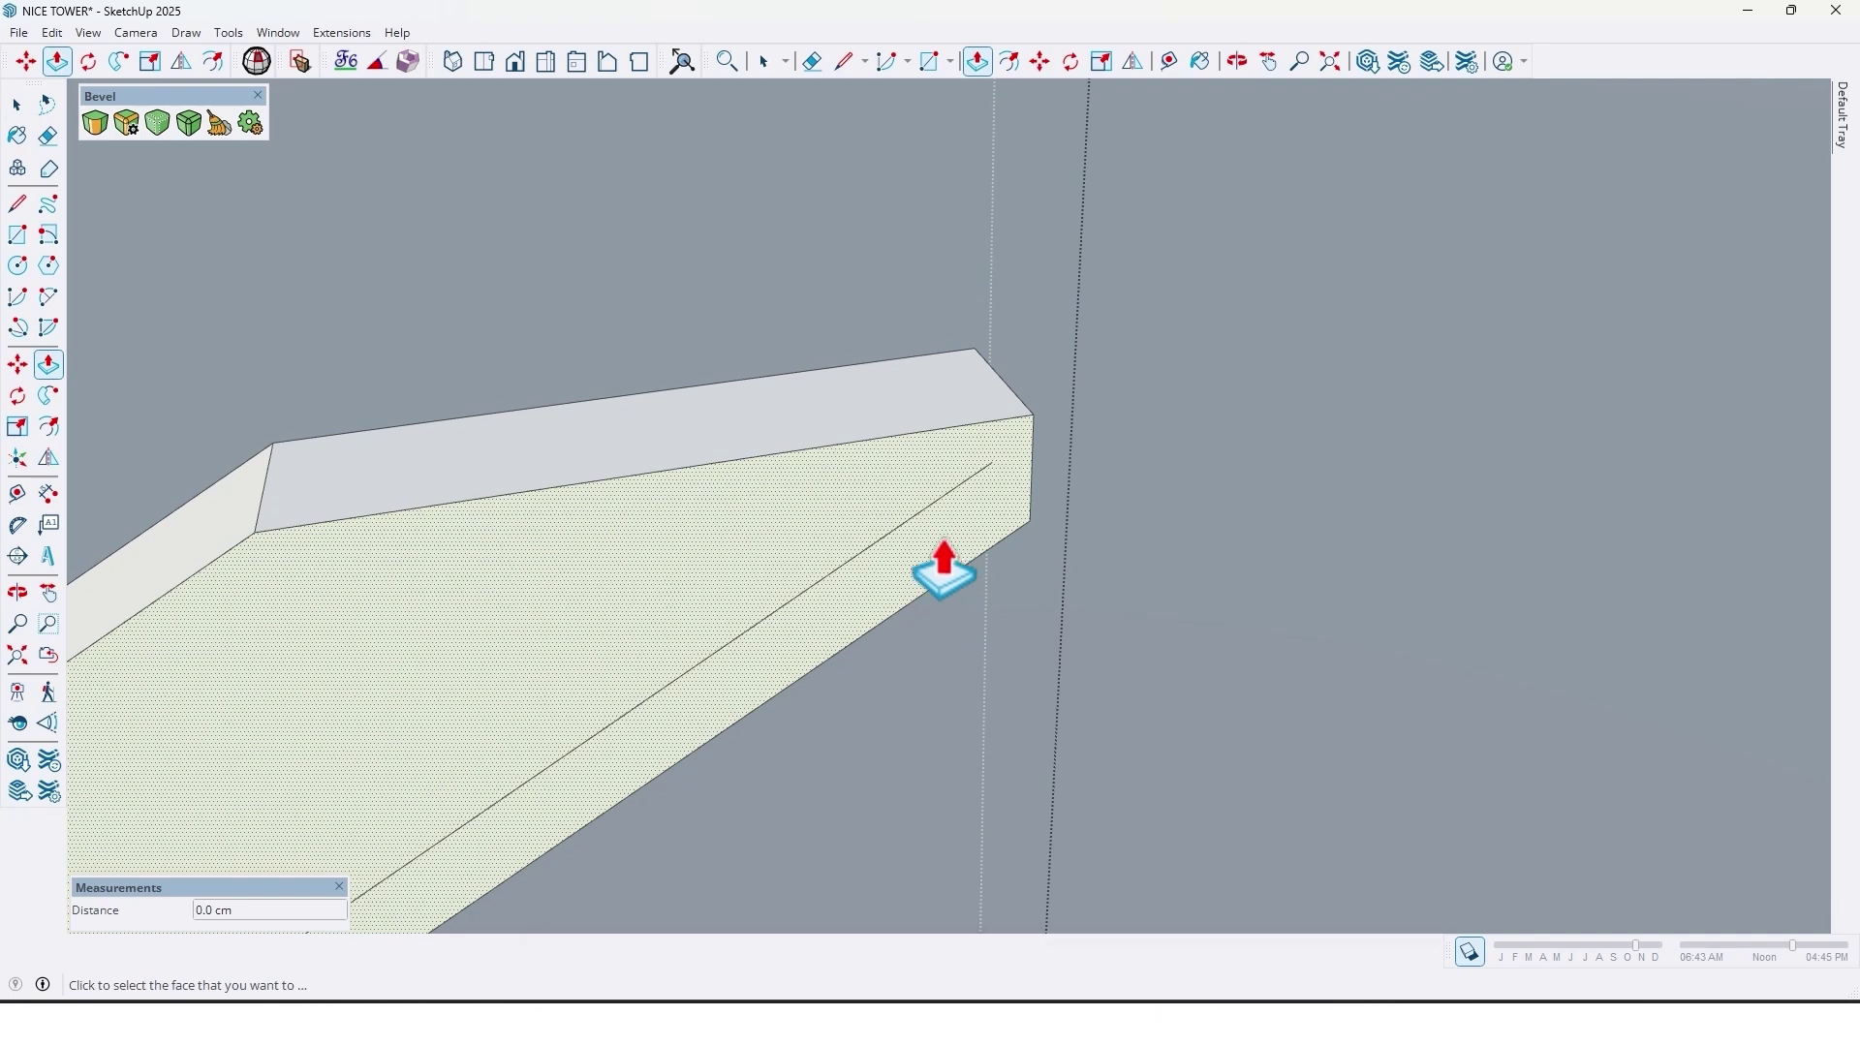
key(l)
click(893, 530)
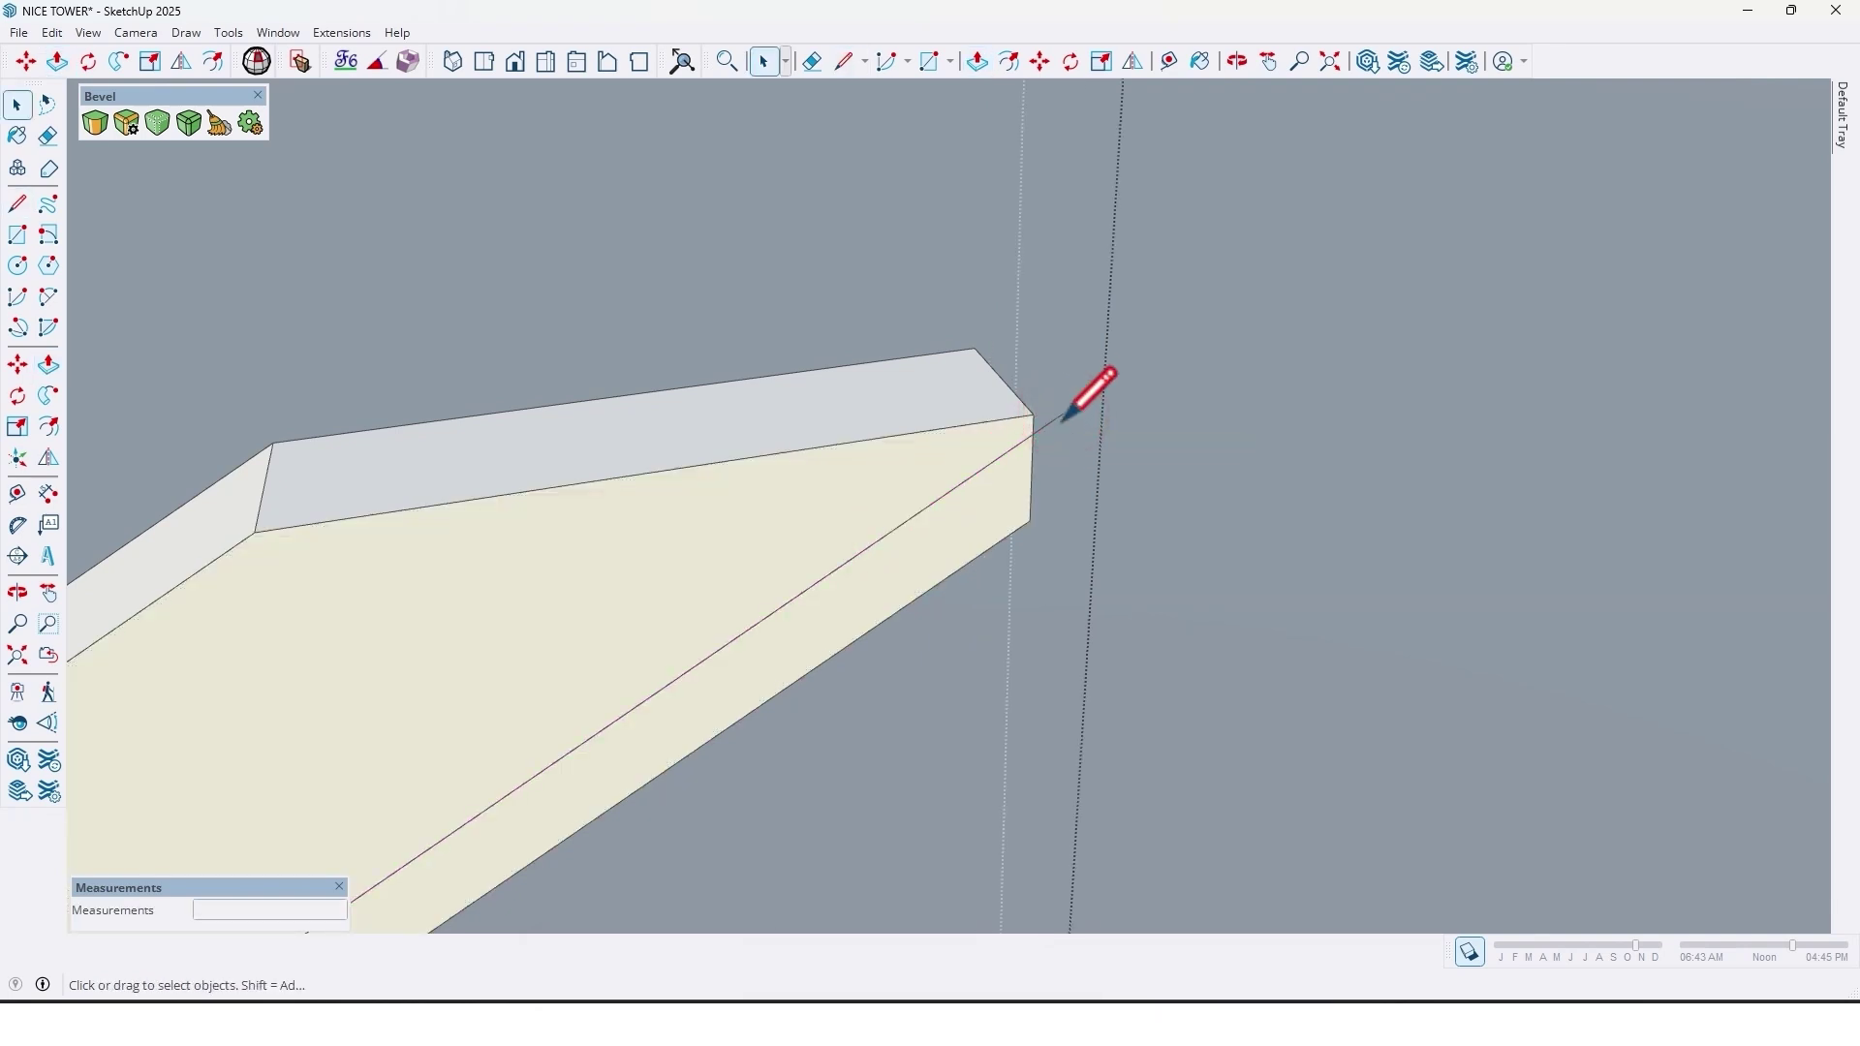
scroll(1066, 424, up, 2)
Erase the stray guide line on the stringer copy.
key(e)
click(1066, 426)
key(space)
scroll(978, 567, down, 2)
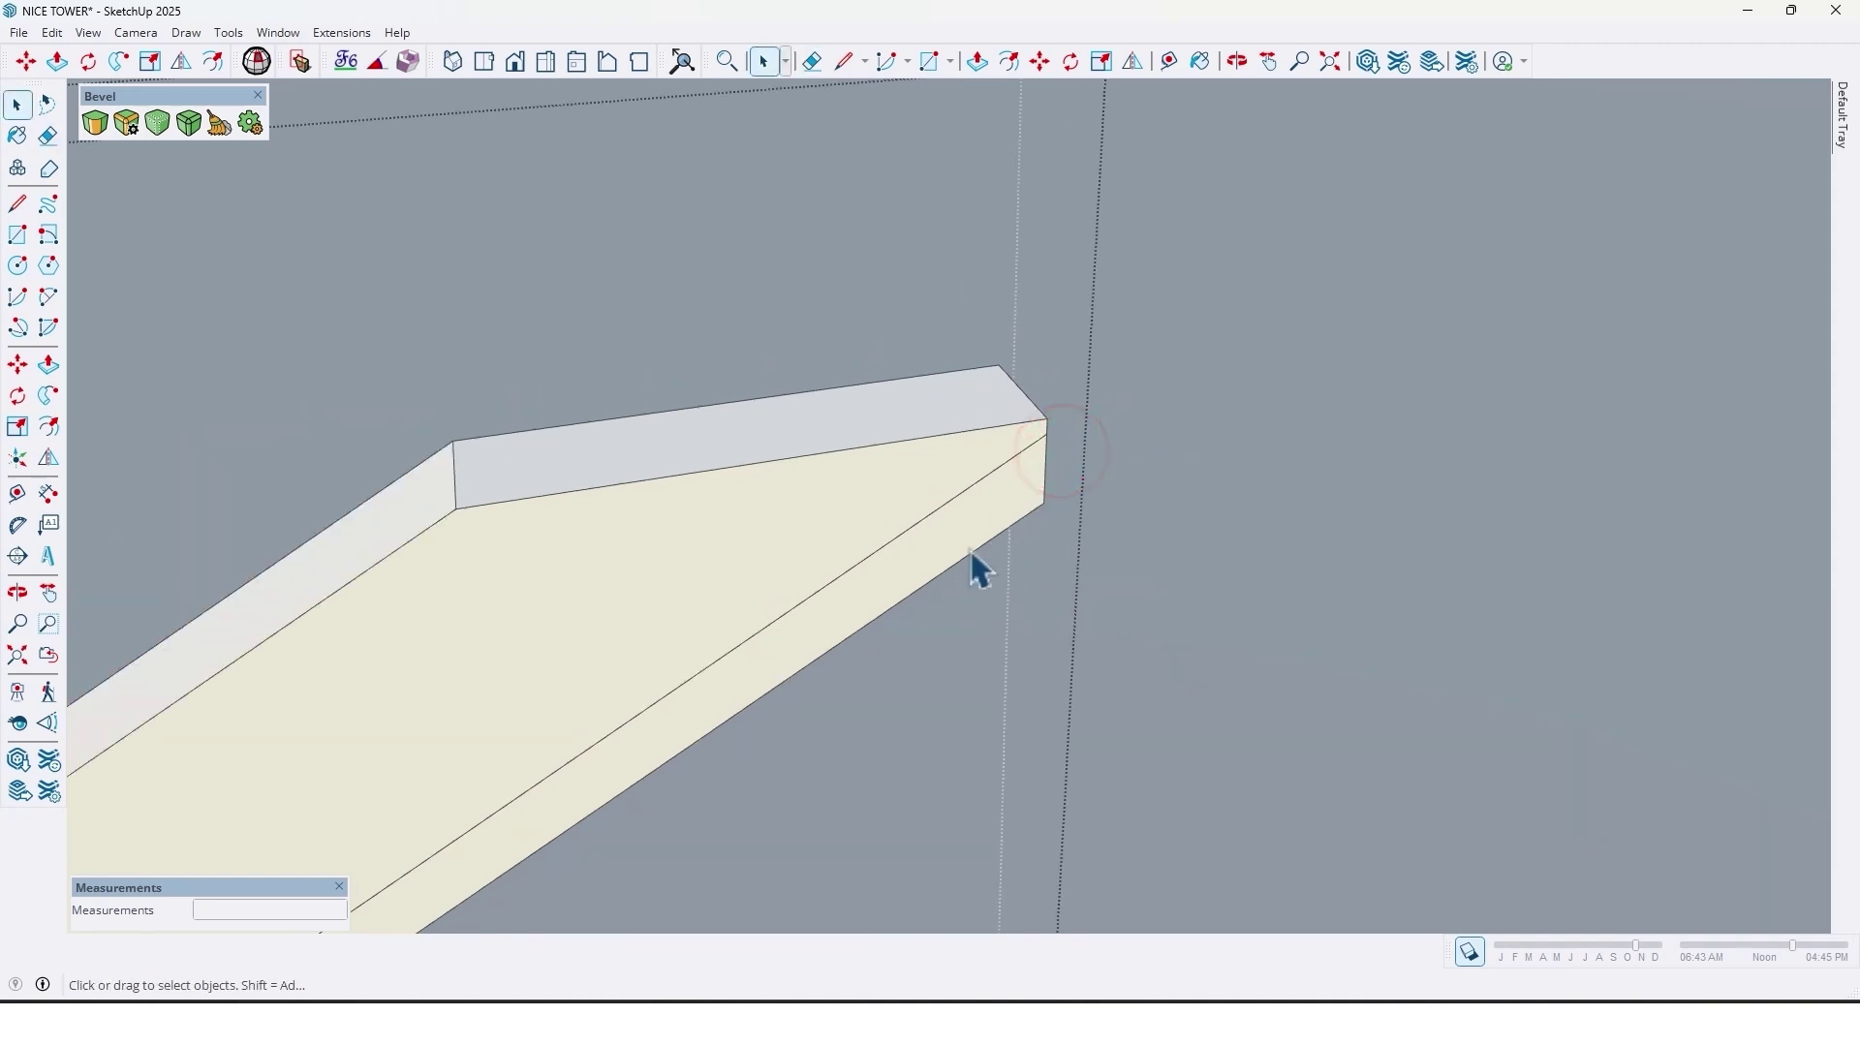
scroll(969, 514, down, 3)
Push/pull the stringer's narrow edge strip upward to form the channel lip.
middle_drag(998, 477, 935, 665)
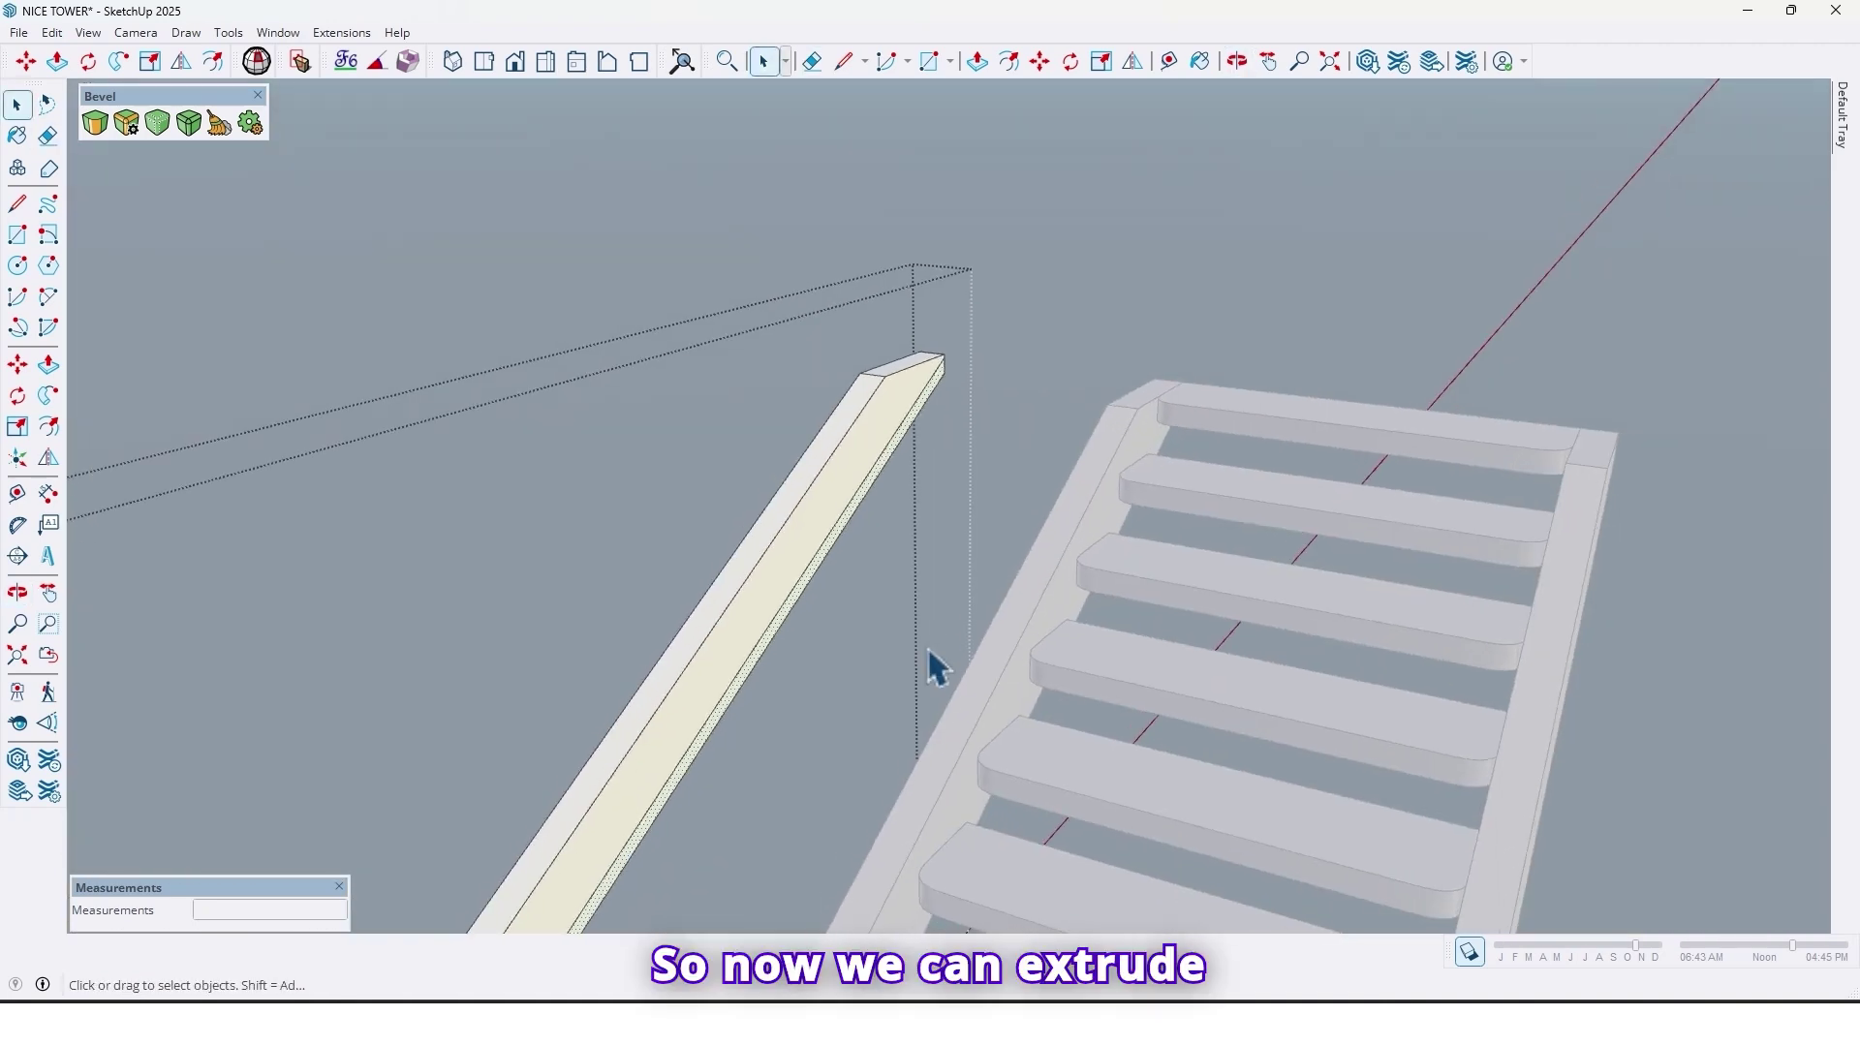
scroll(697, 779, up, 3)
scroll(695, 780, down, 3)
scroll(602, 851, up, 3)
middle_drag(601, 850, 649, 731)
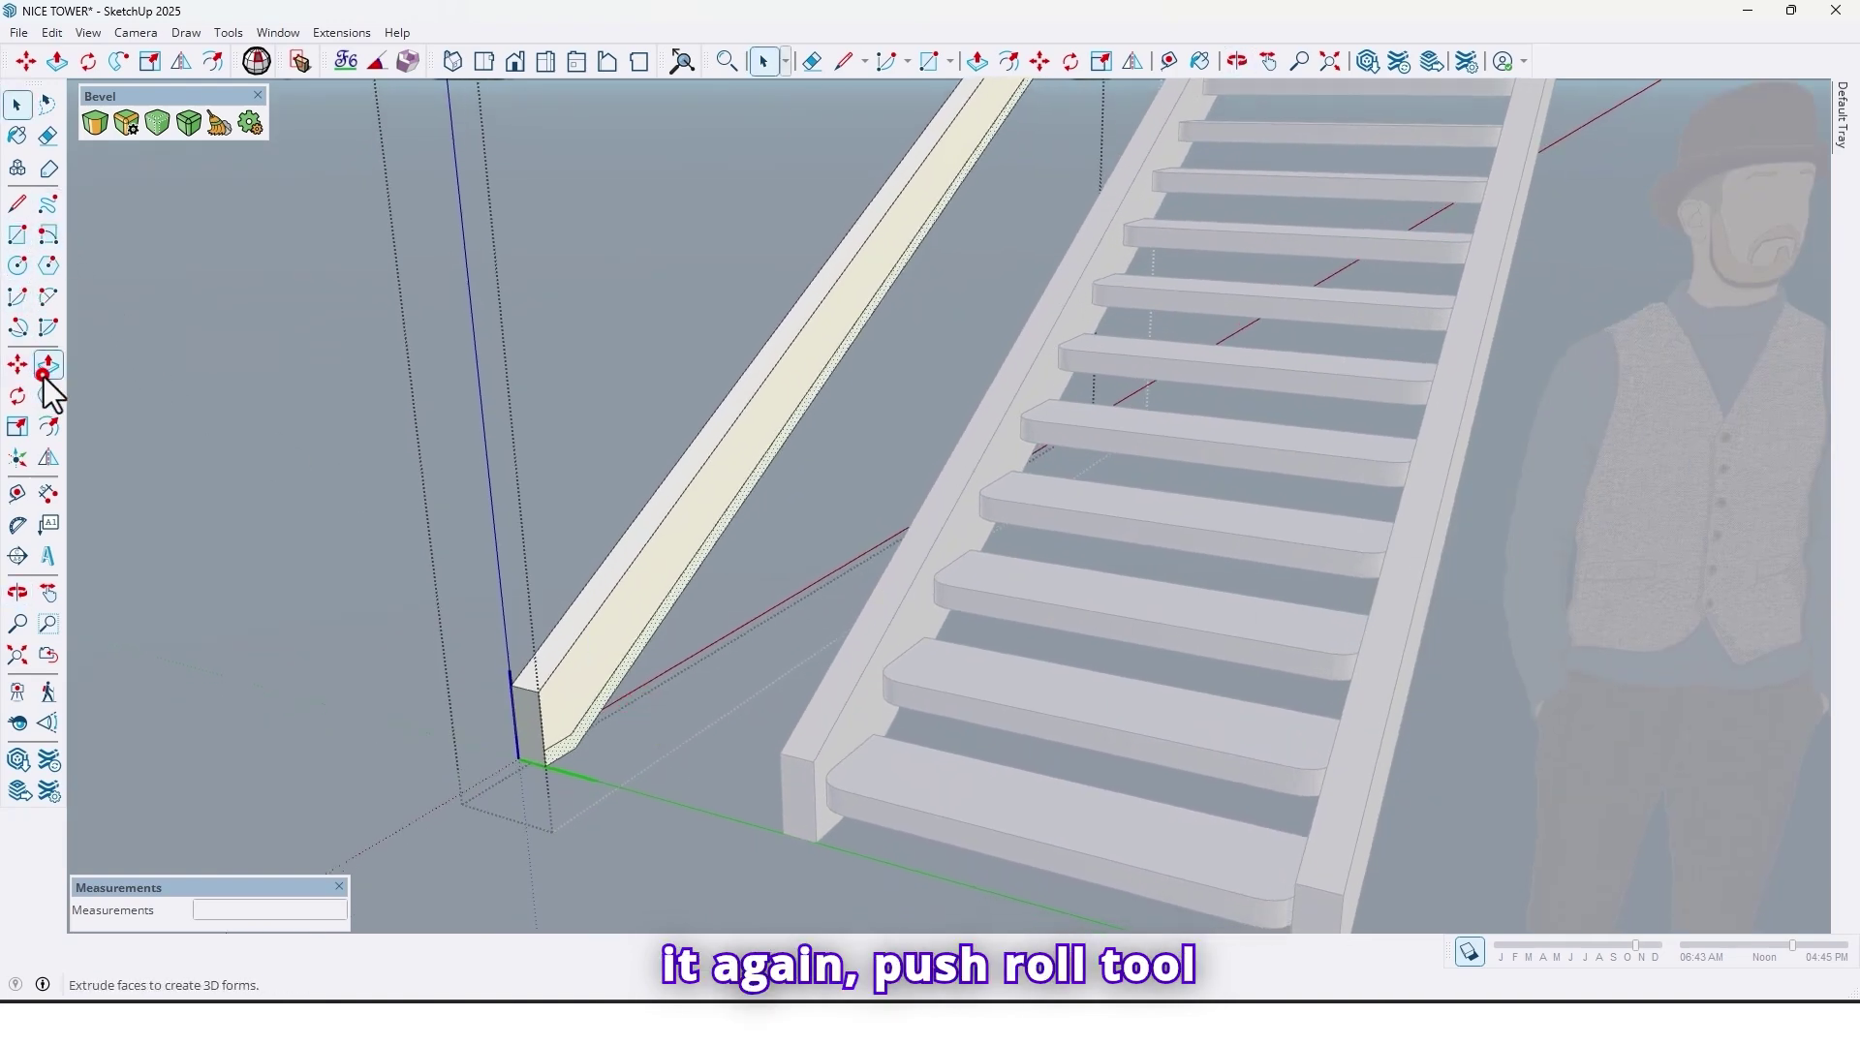
click(45, 373)
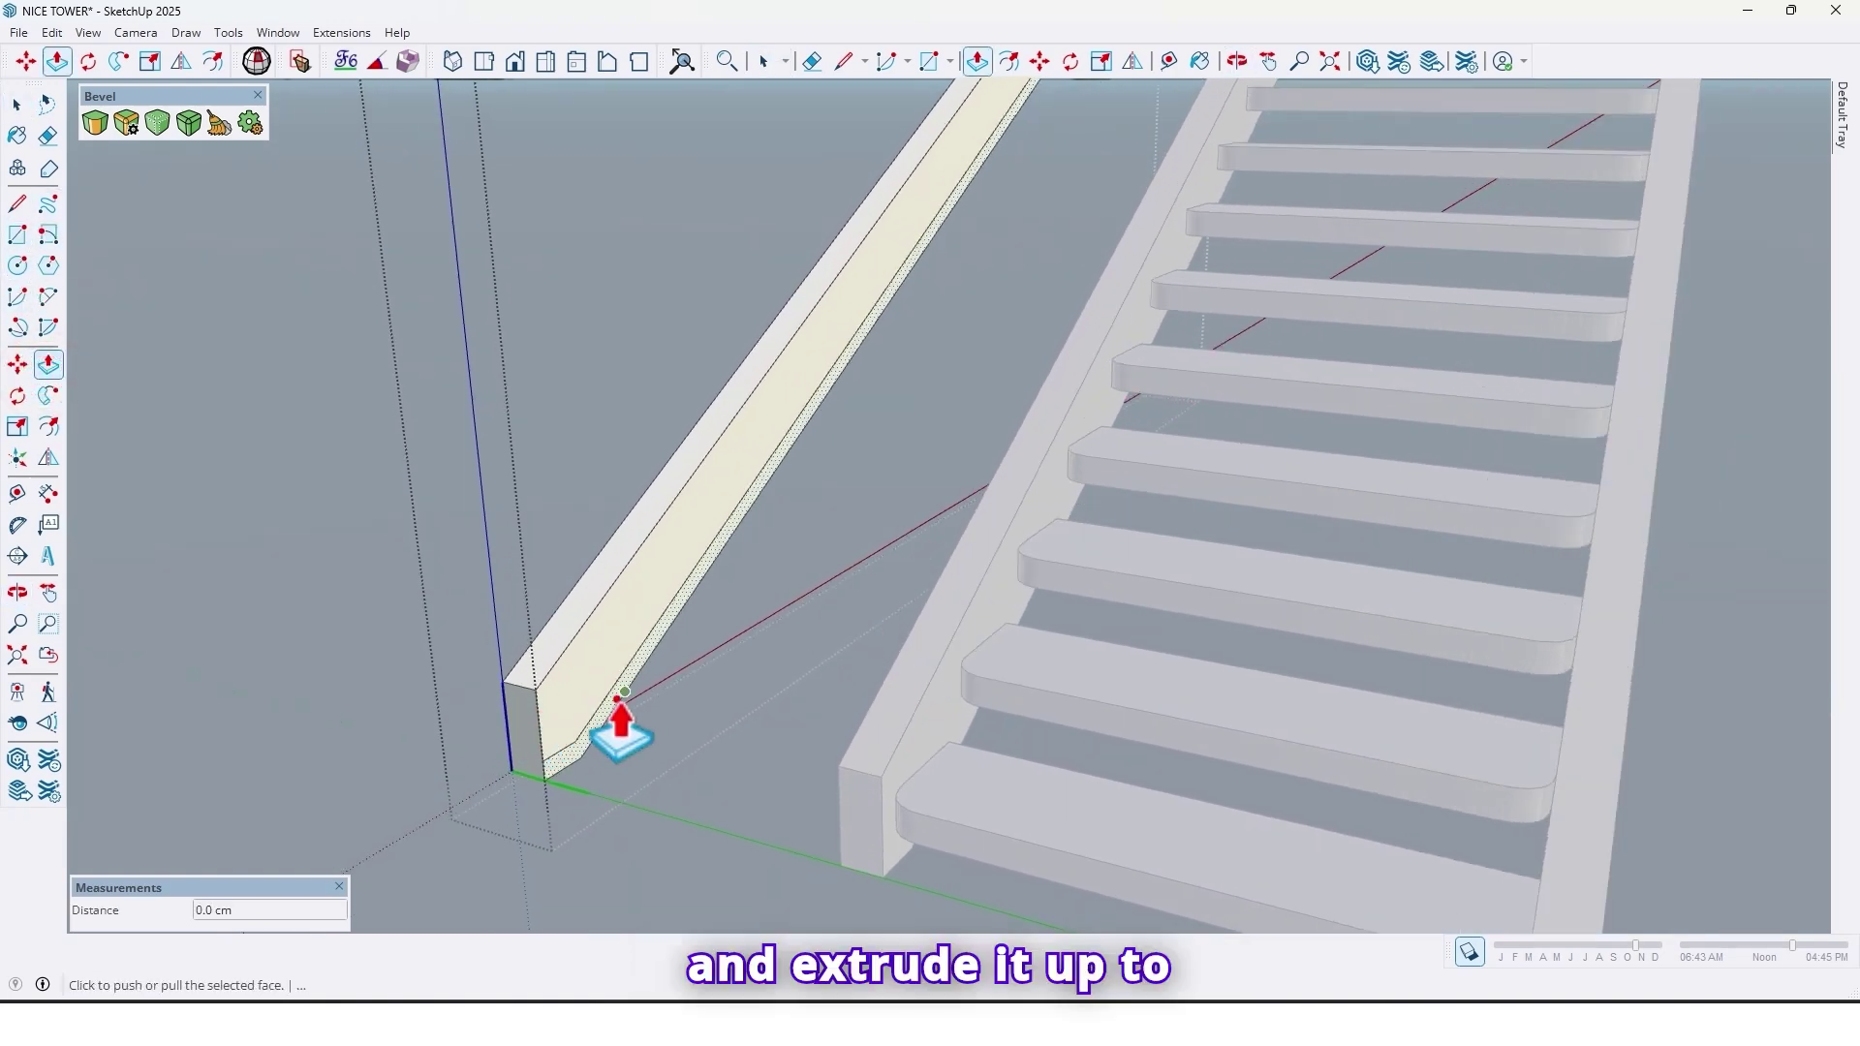
click(617, 697)
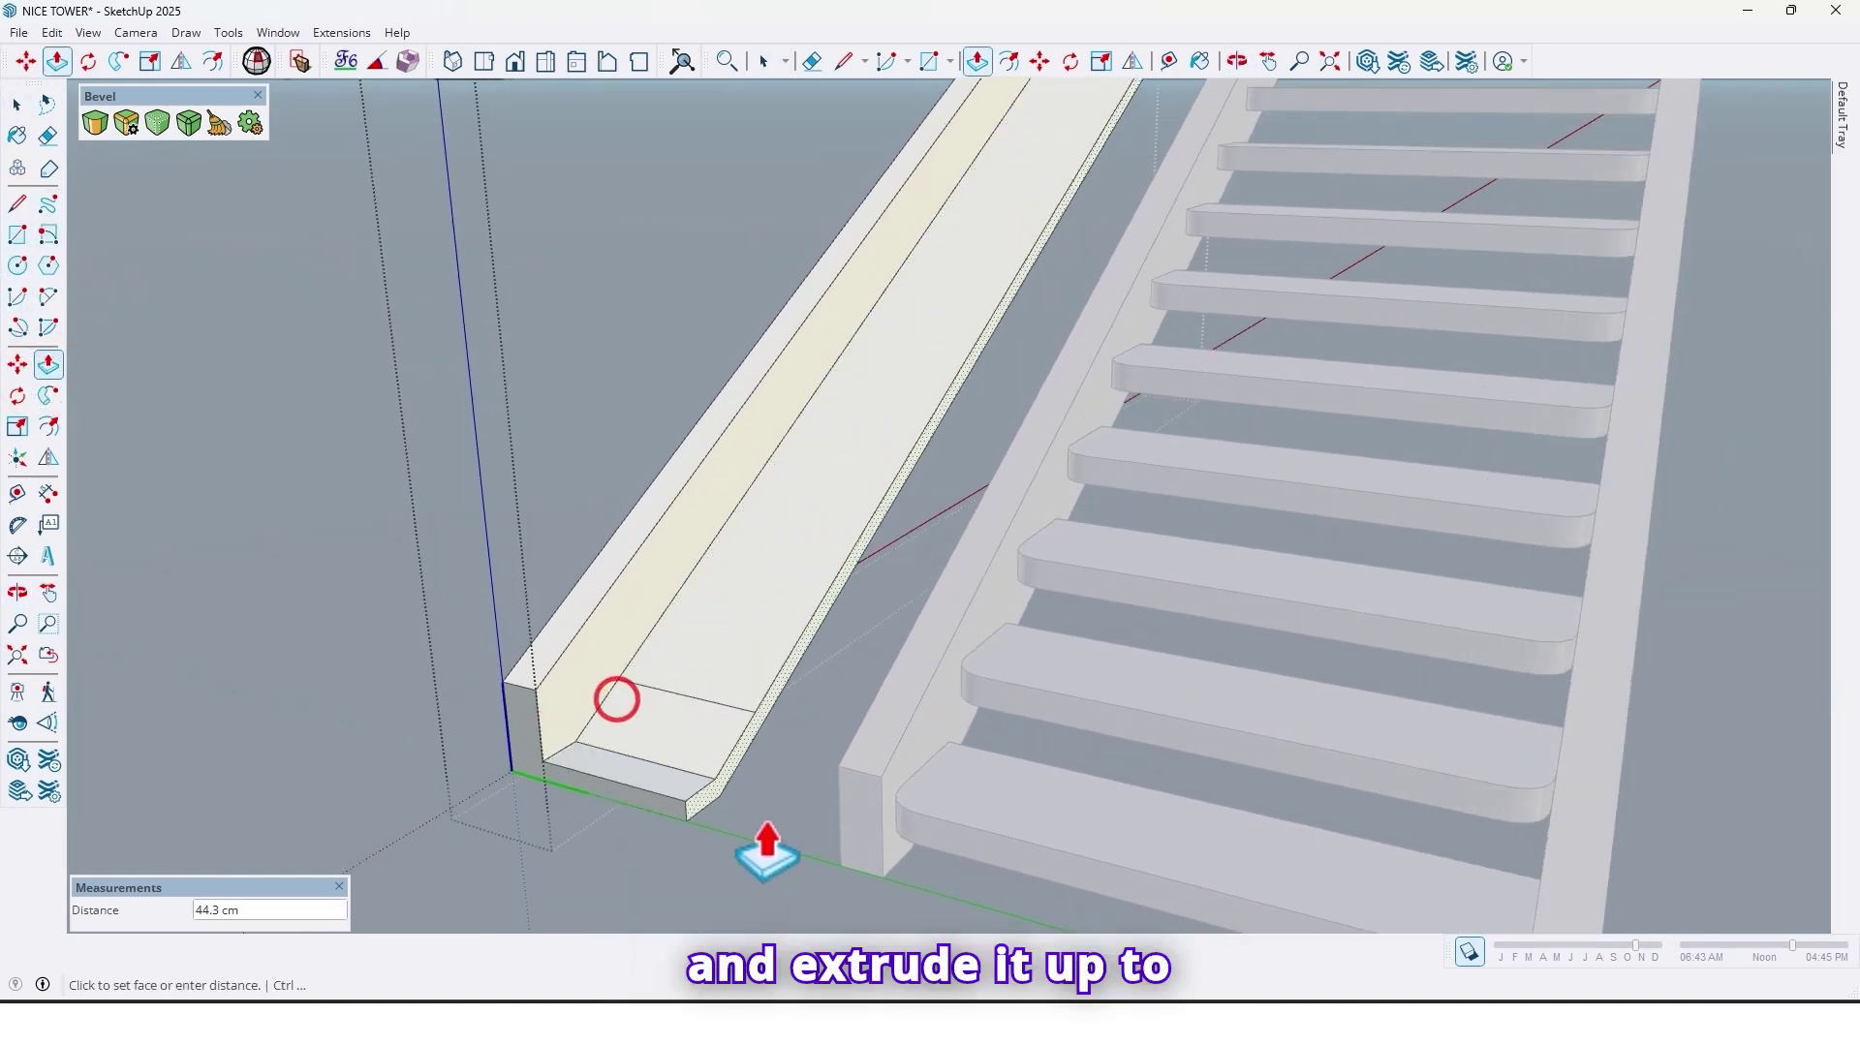
click(845, 822)
middle_drag(845, 823, 747, 809)
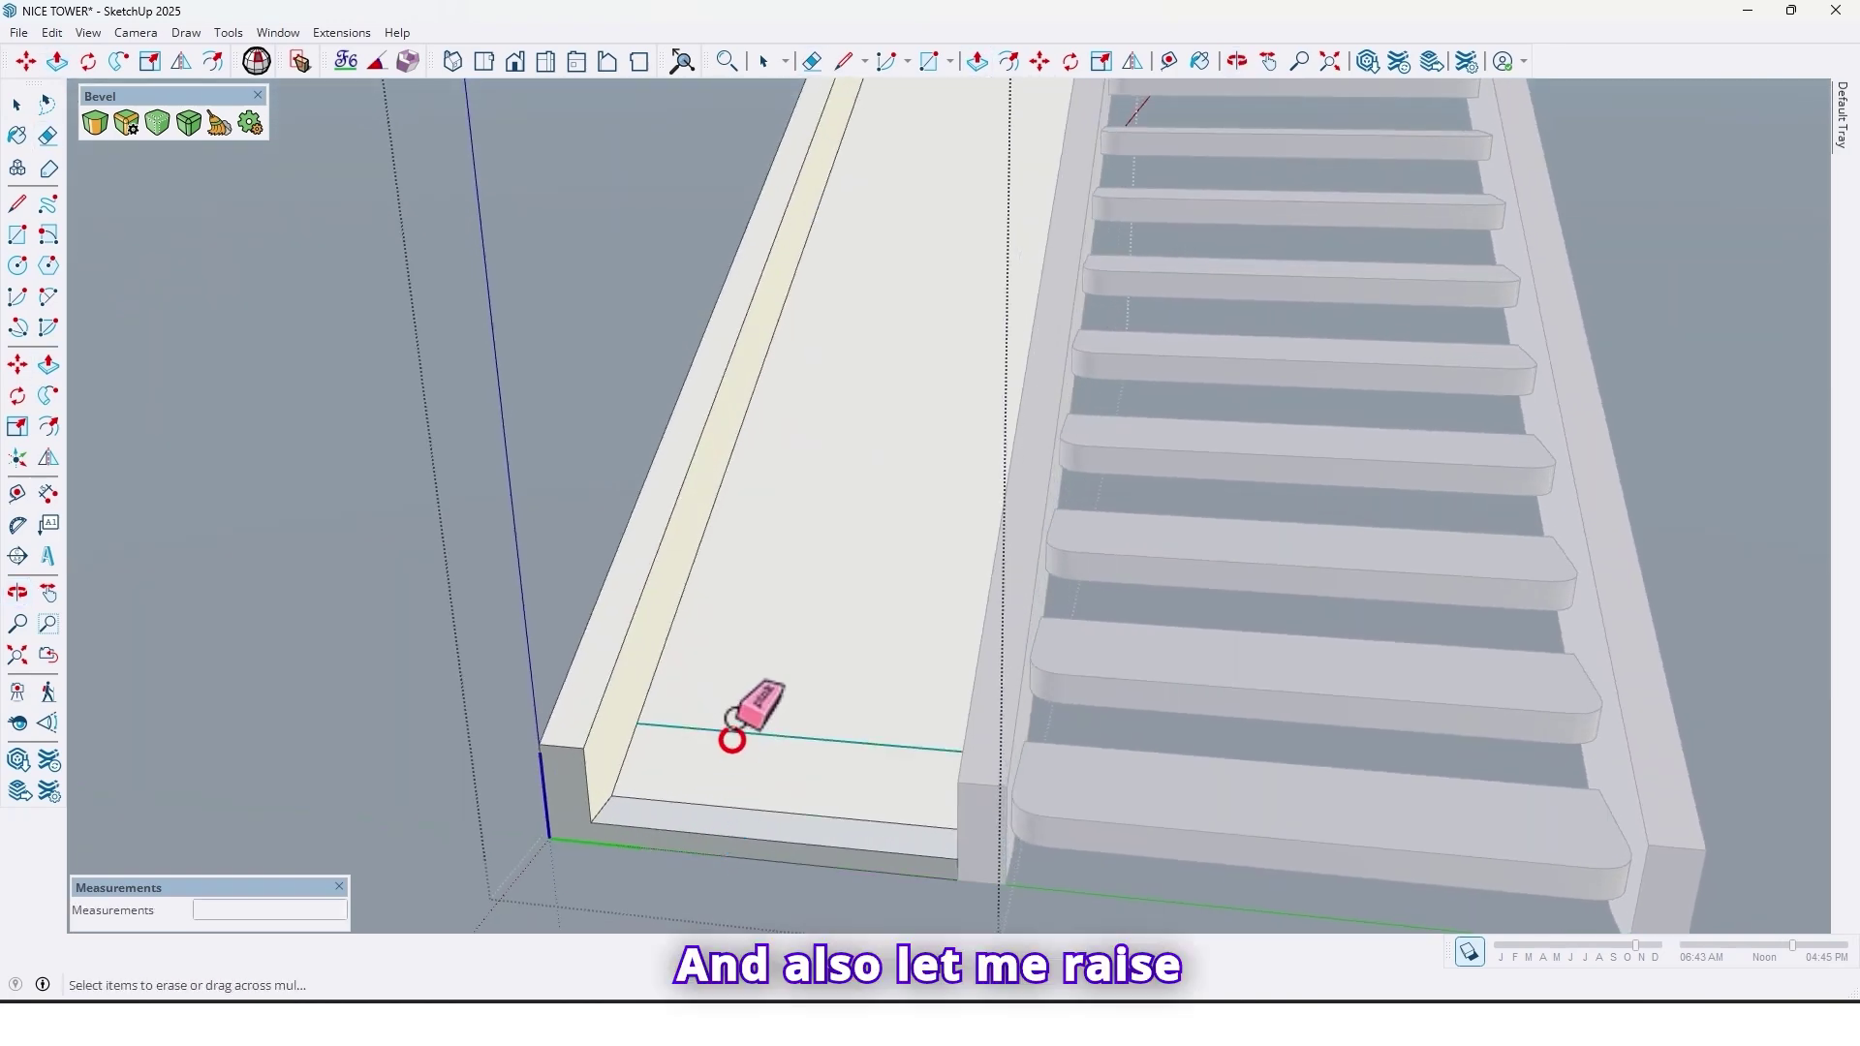
mouse_move(742, 736)
middle_down()
mouse_move(852, 759)
mouse_move(1146, 710)
mouse_move(1079, 693)
mouse_move(938, 922)
mouse_move(772, 228)
mouse_move(831, 506)
mouse_move(930, 619)
mouse_move(1234, 499)
mouse_move(1462, 361)
mouse_move(1079, 520)
mouse_move(986, 489)
mouse_move(998, 586)
mouse_move(802, 533)
mouse_move(868, 623)
mouse_move(540, 601)
mouse_move(823, 611)
middle_up()
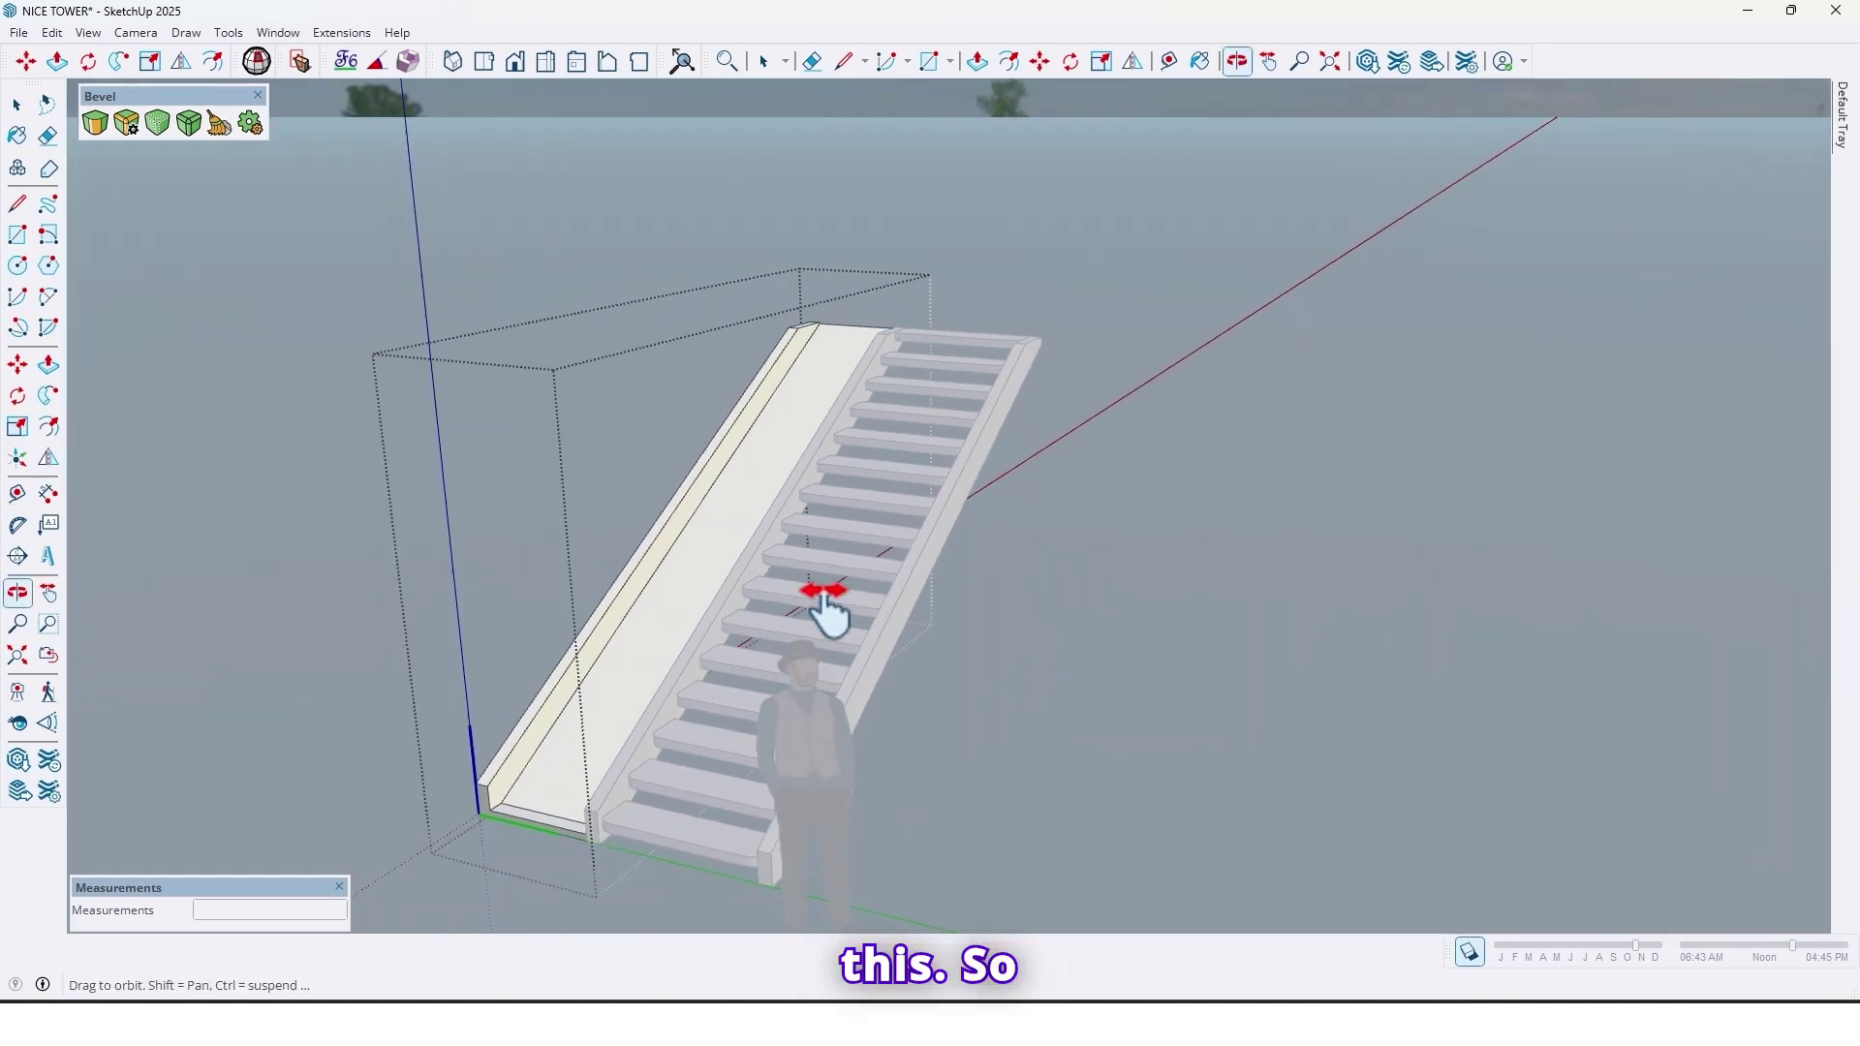
Window-select the treads and stringers and combine them into one group.
key(Escape)
middle_drag(623, 685, 1210, 804)
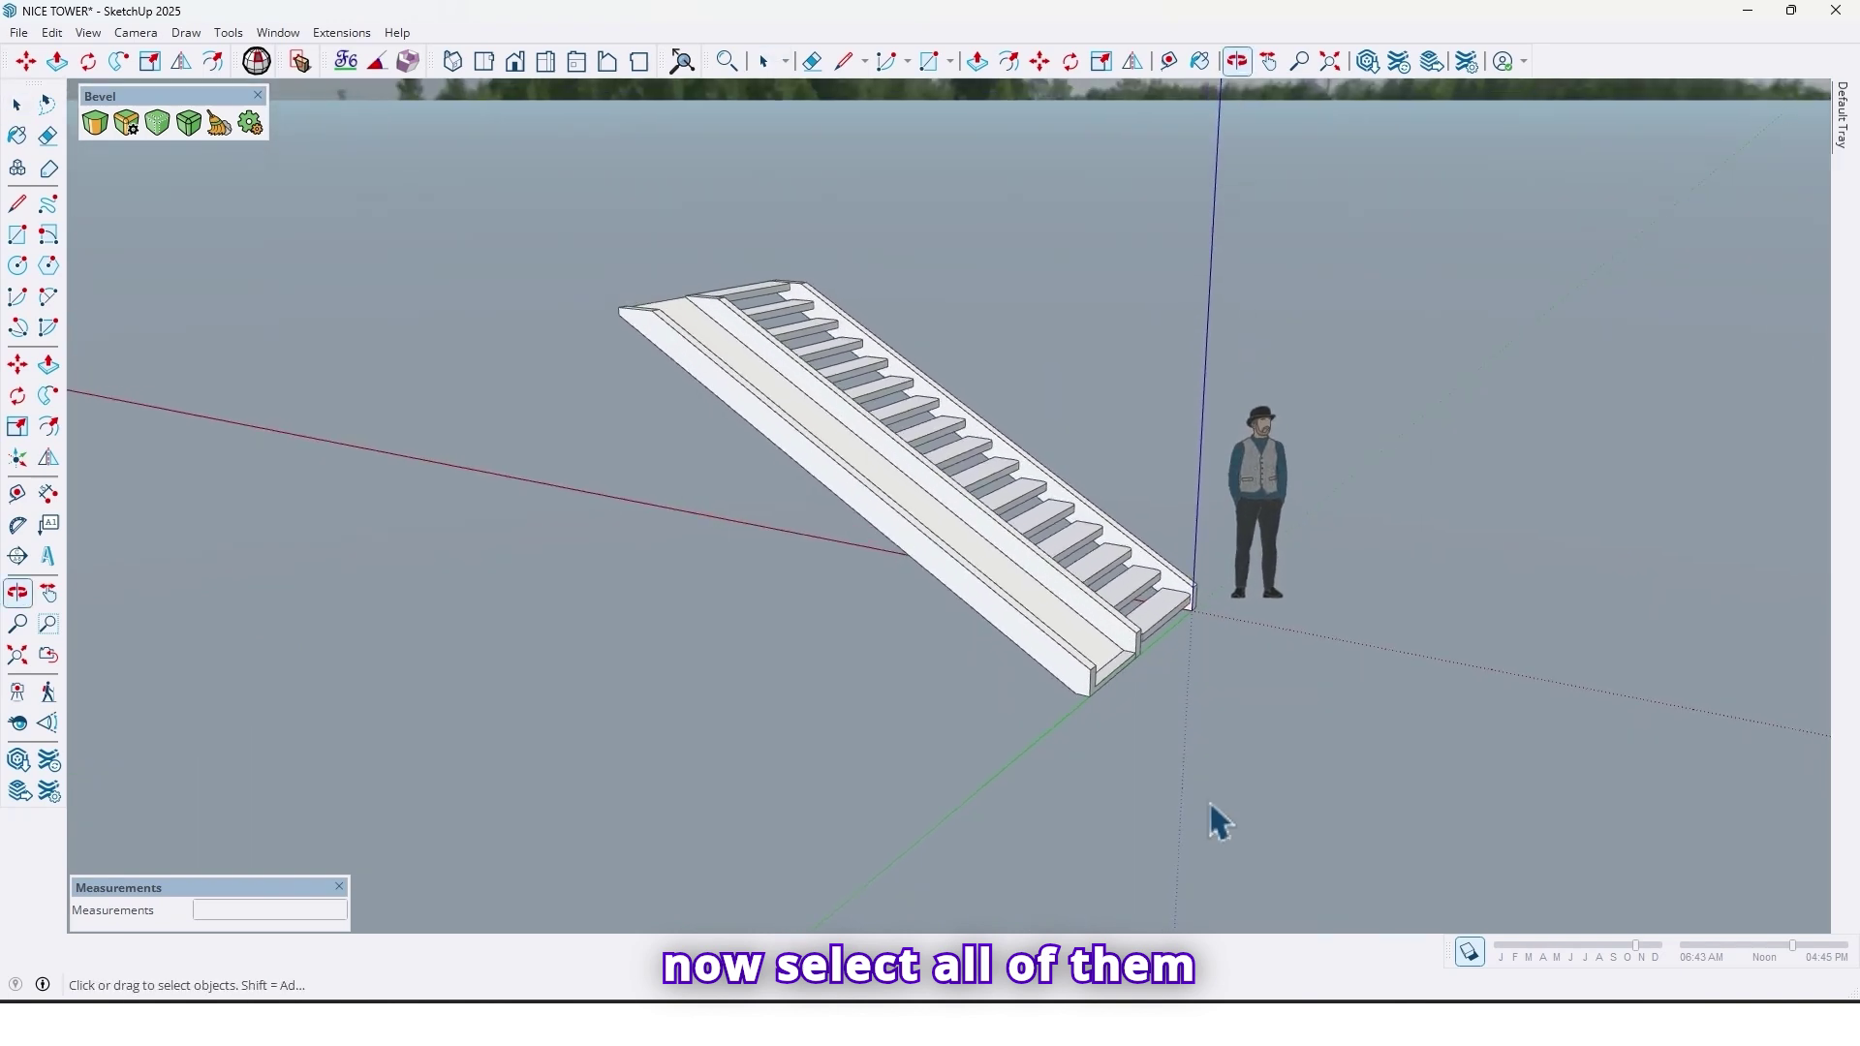
drag(415, 224, 416, 224)
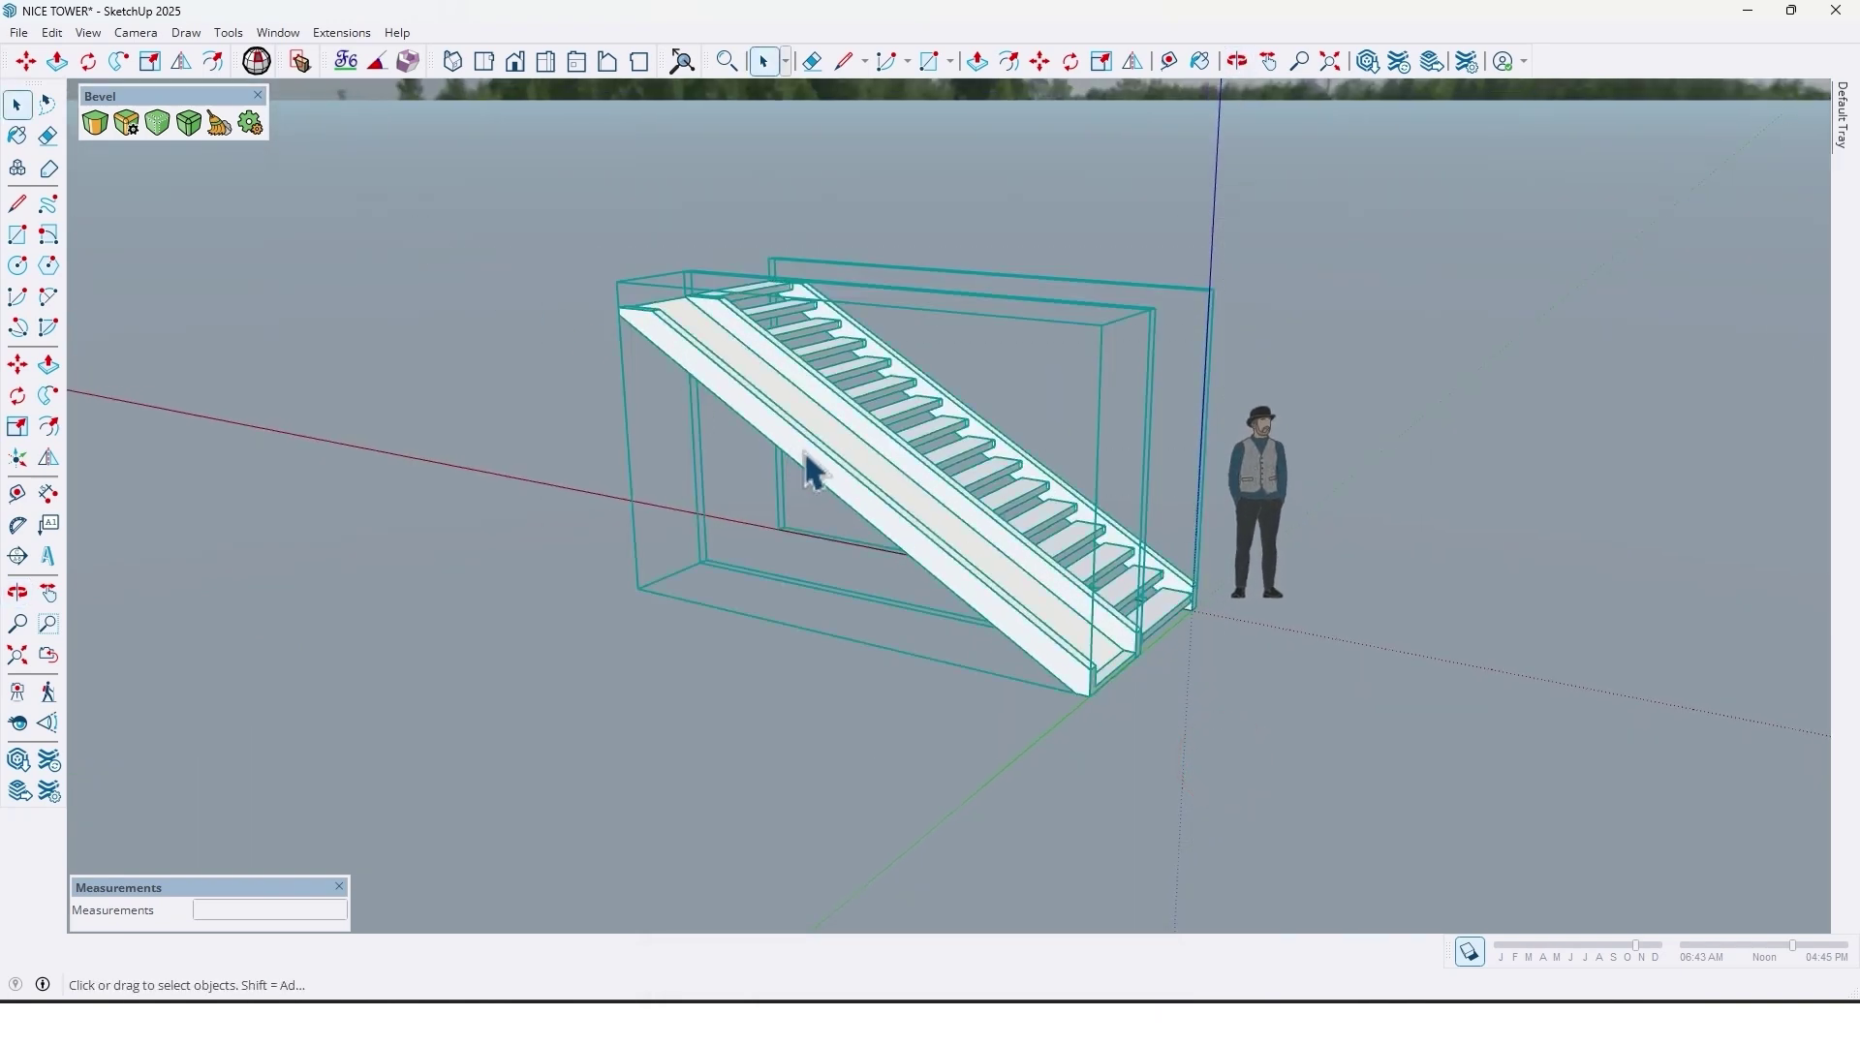
scroll(811, 438, up, 2)
right_click(808, 439)
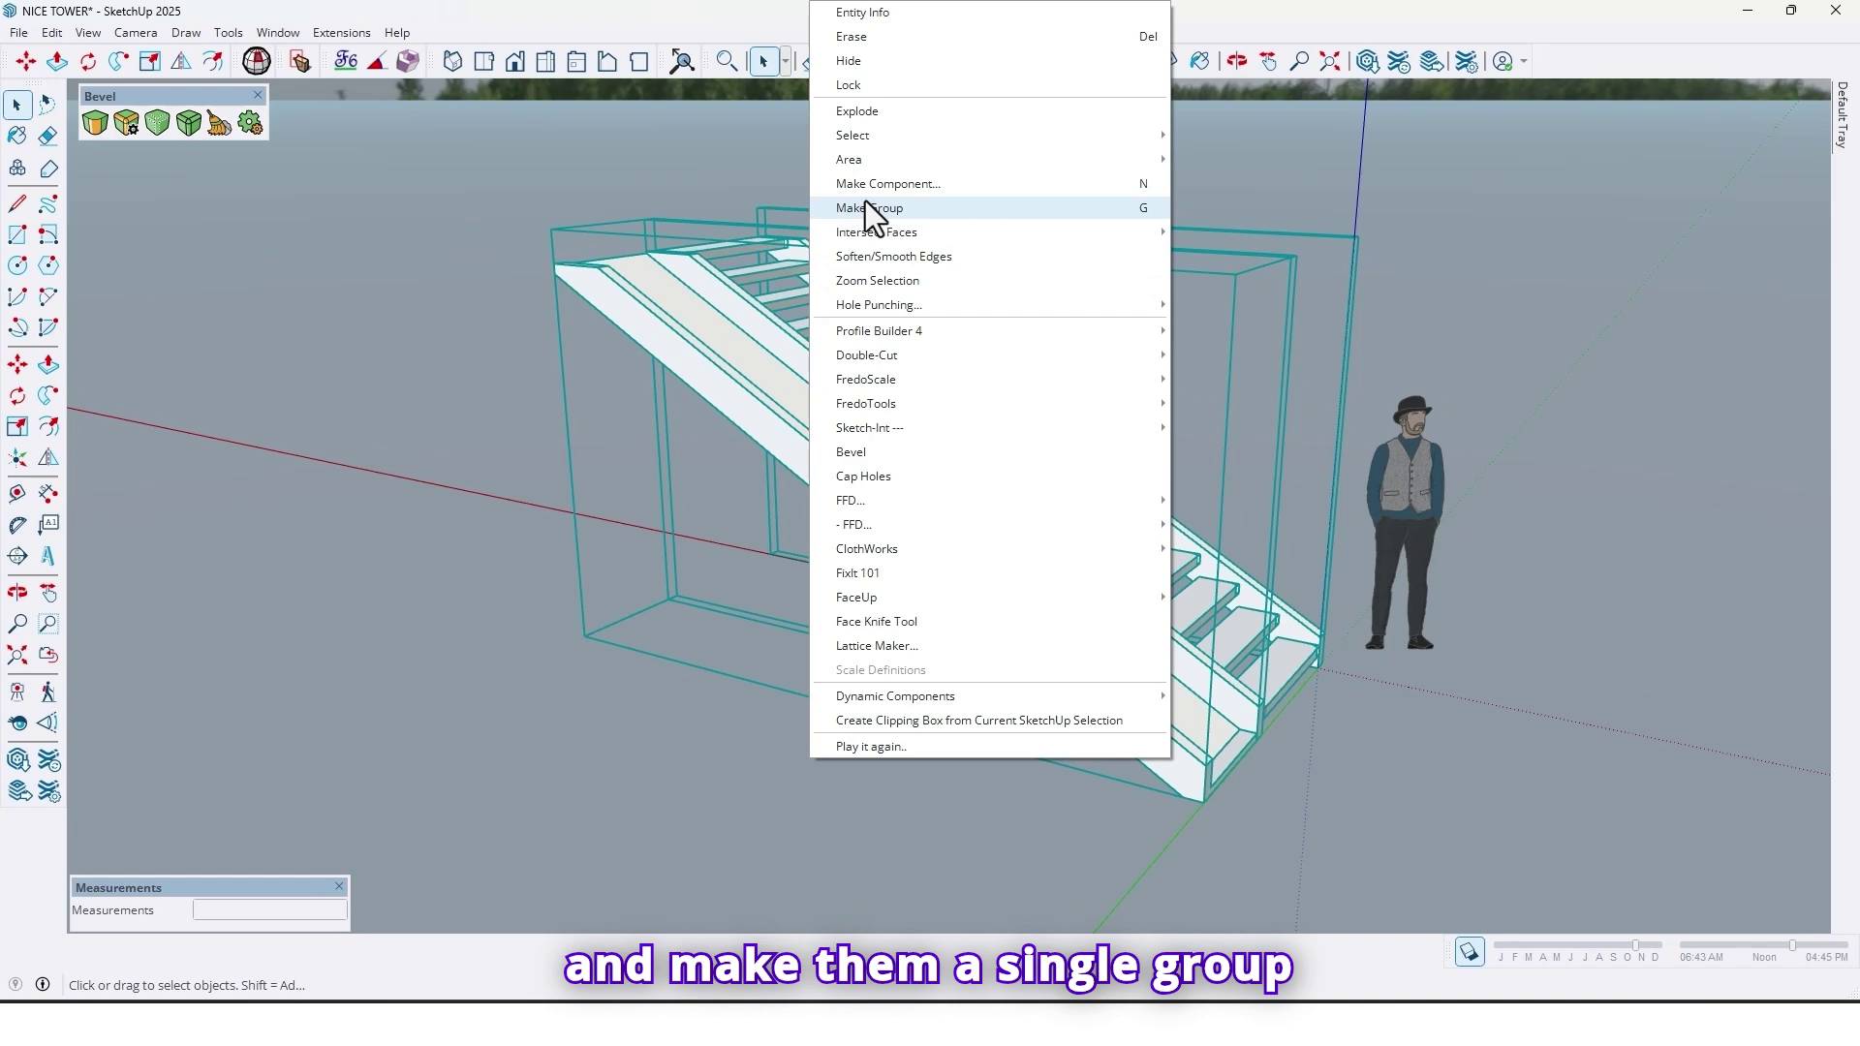
click(896, 213)
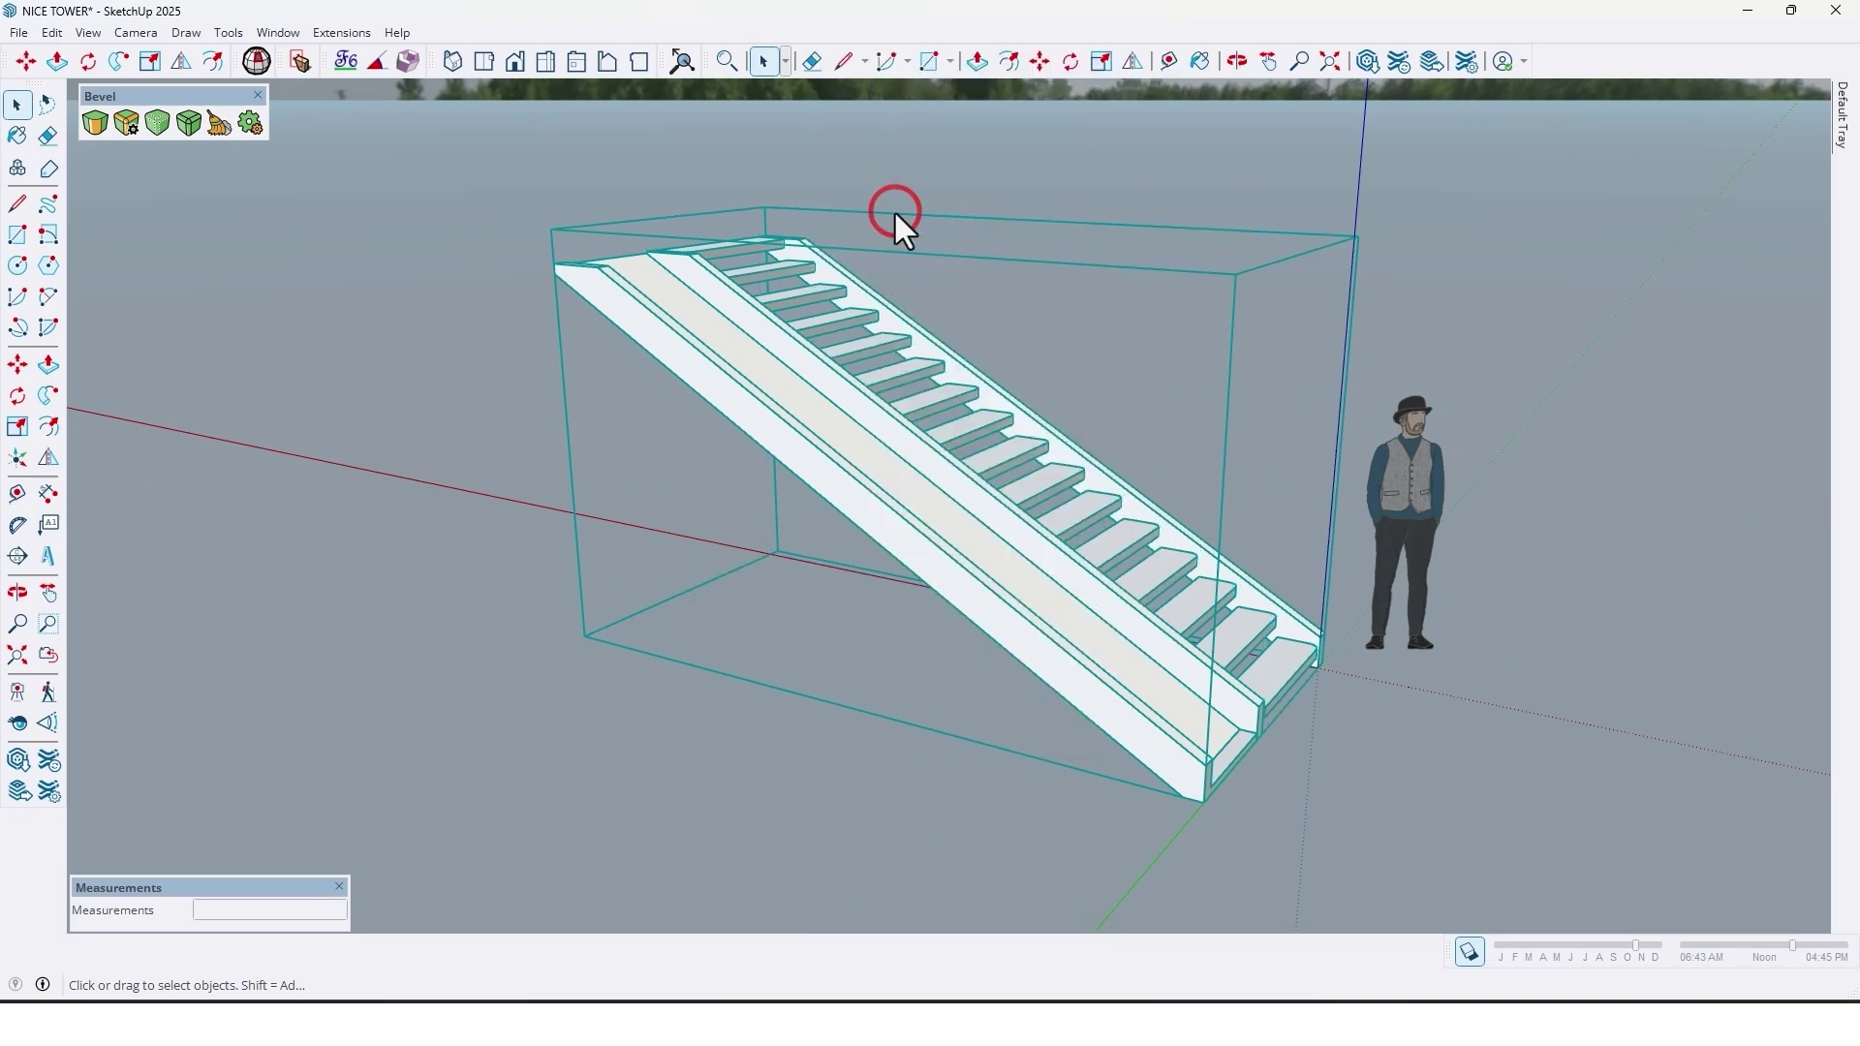
middle_drag(1180, 584, 1508, 403)
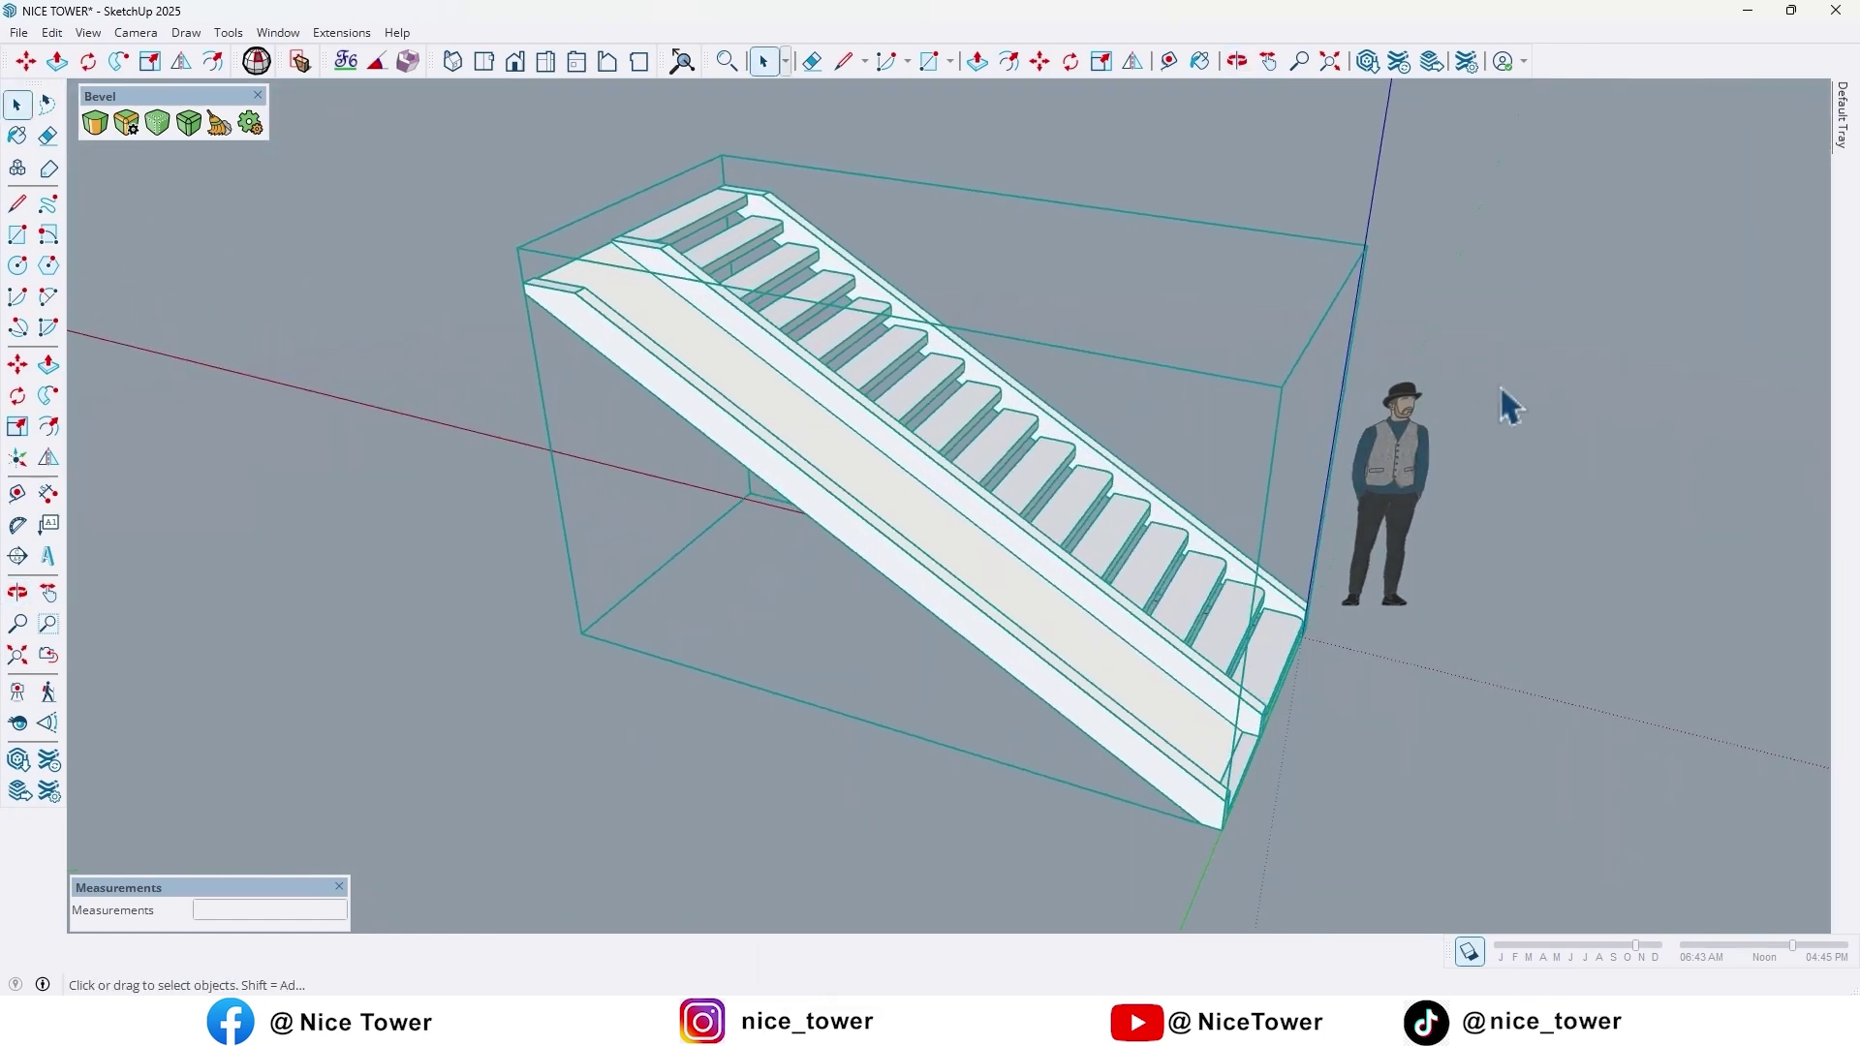
click(1497, 389)
middle_drag(1104, 503, 946, 544)
Enable the True Bend toolbar and dock it next to the Bevel toolbar.
click(936, 530)
right_click(612, 58)
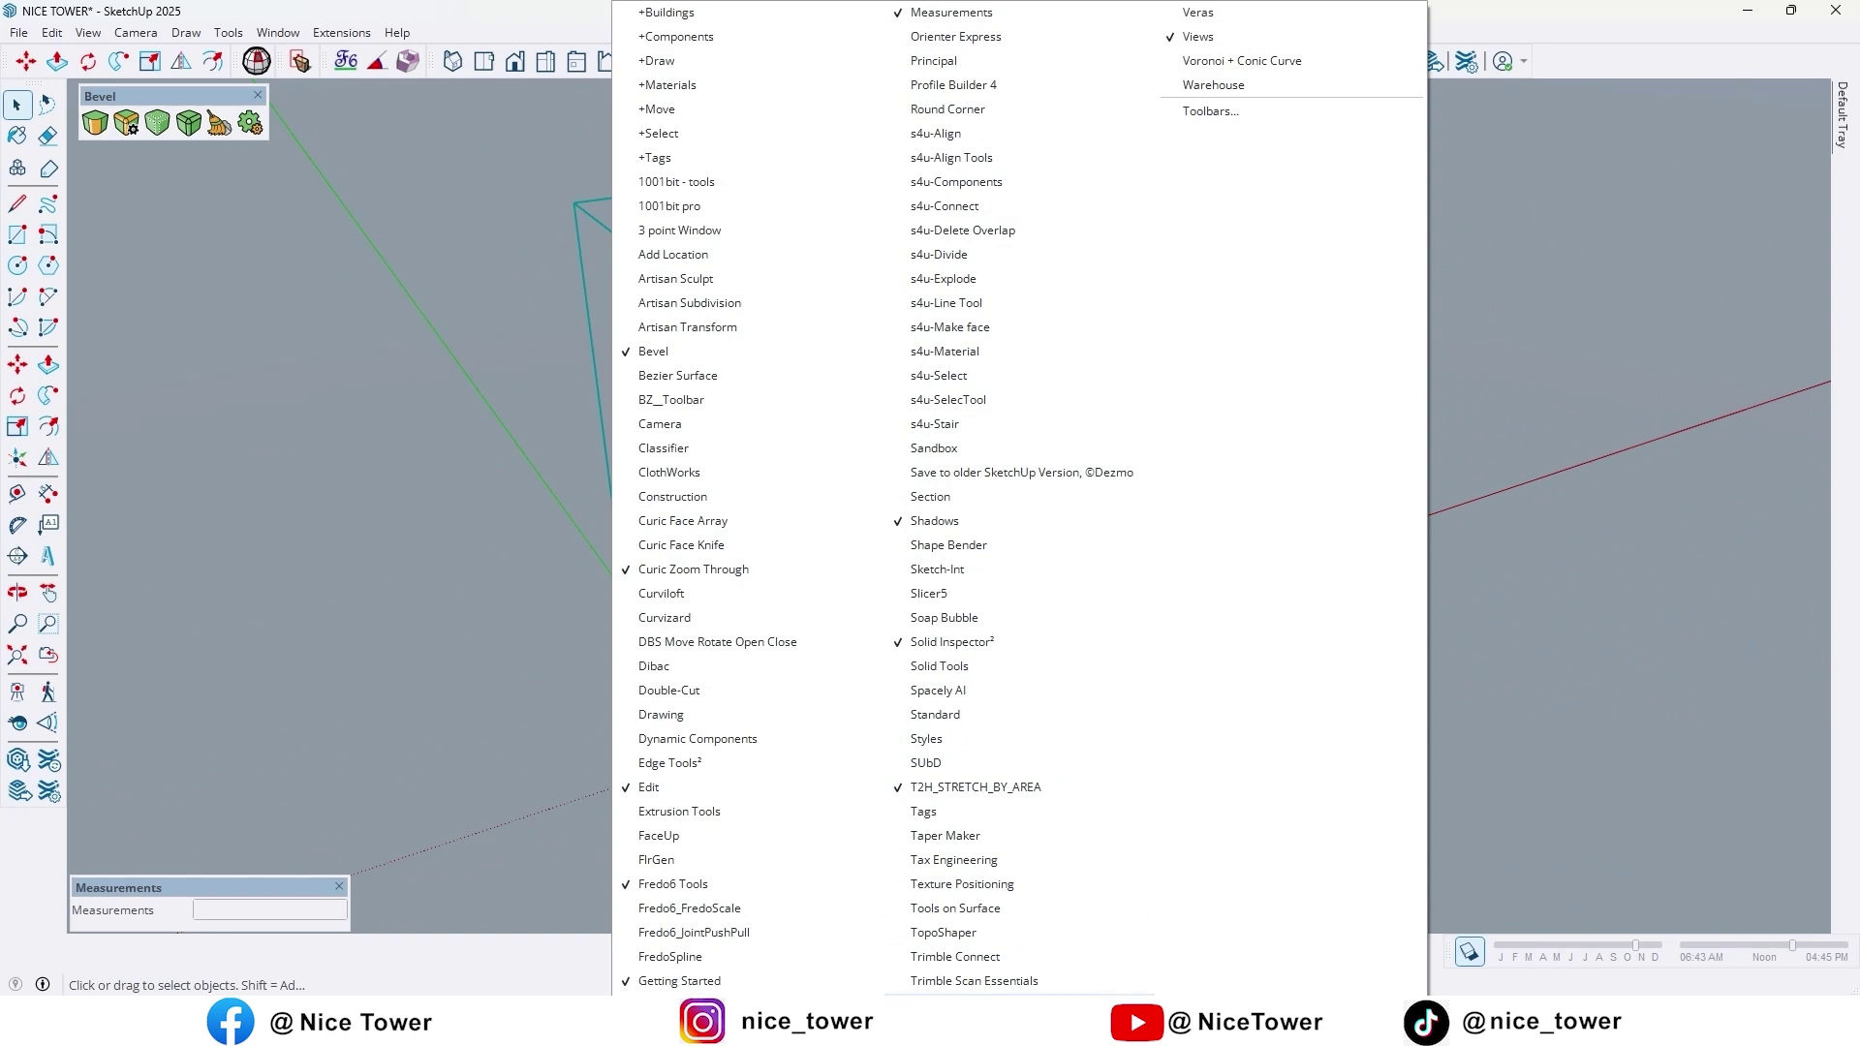
click(949, 544)
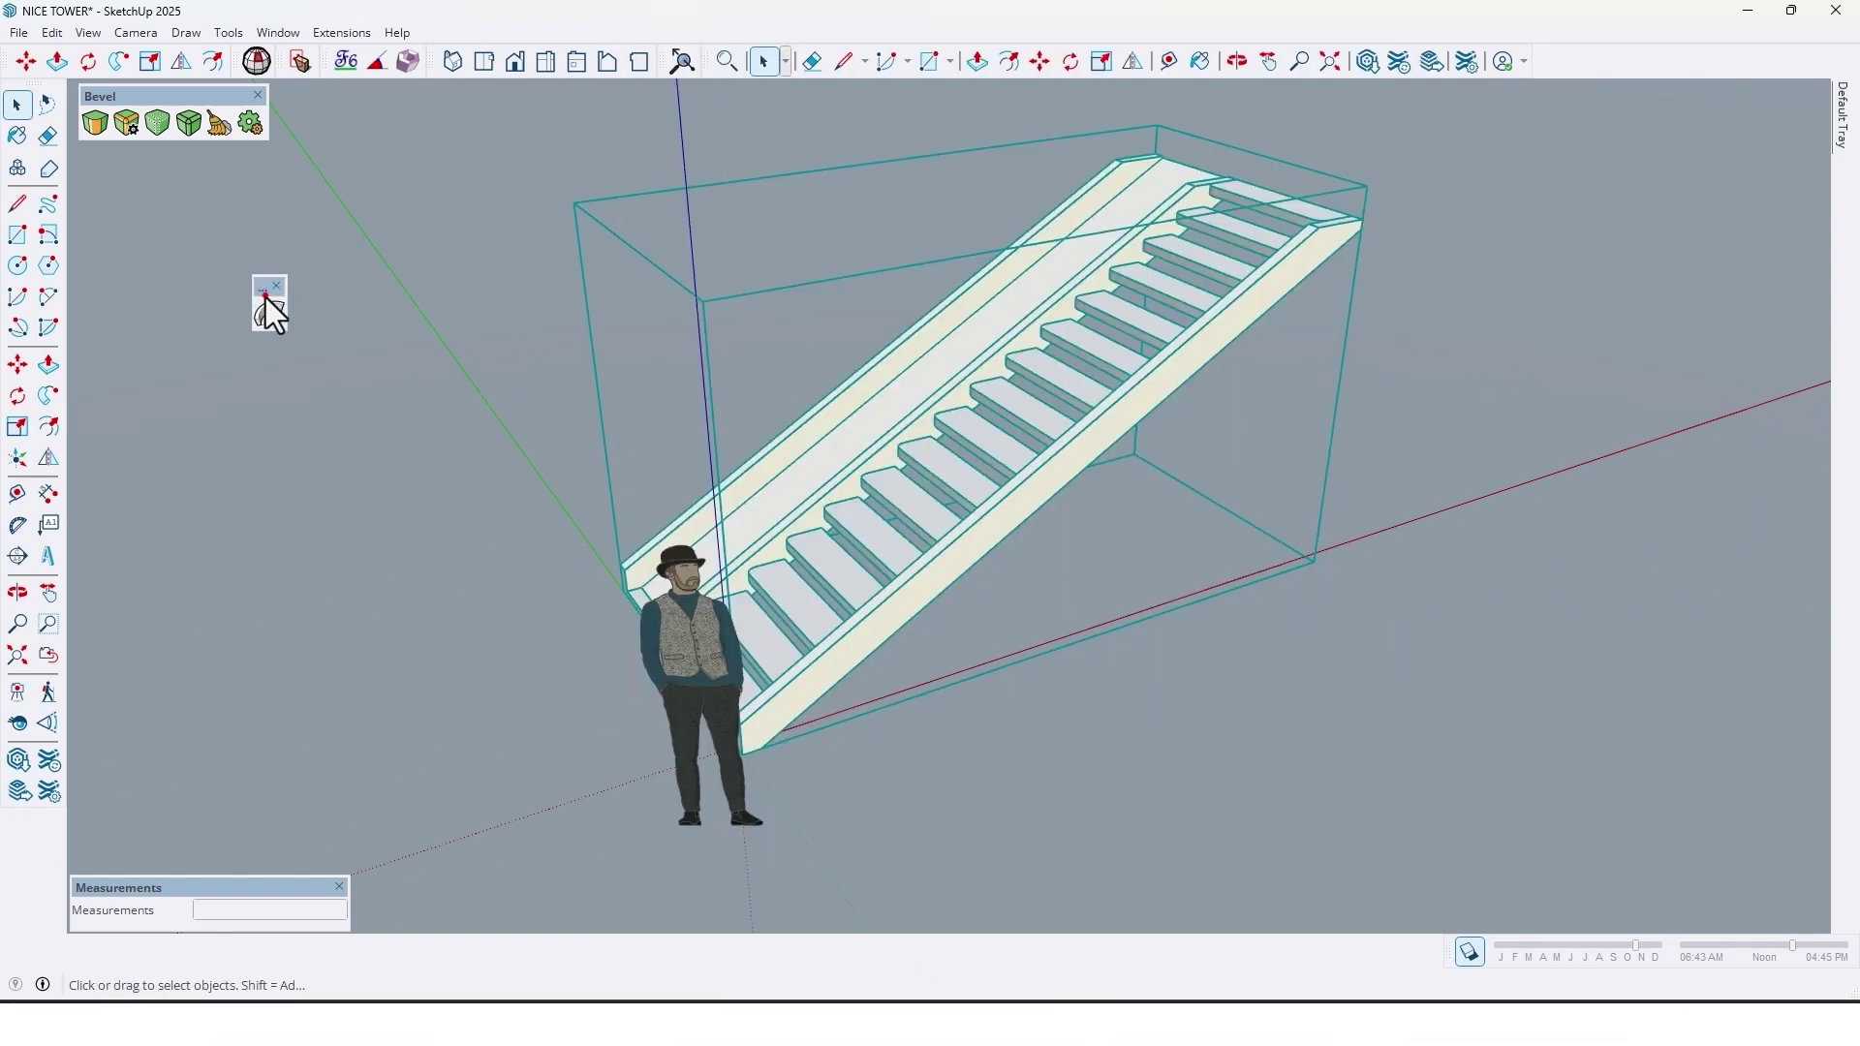
drag(261, 289, 289, 112)
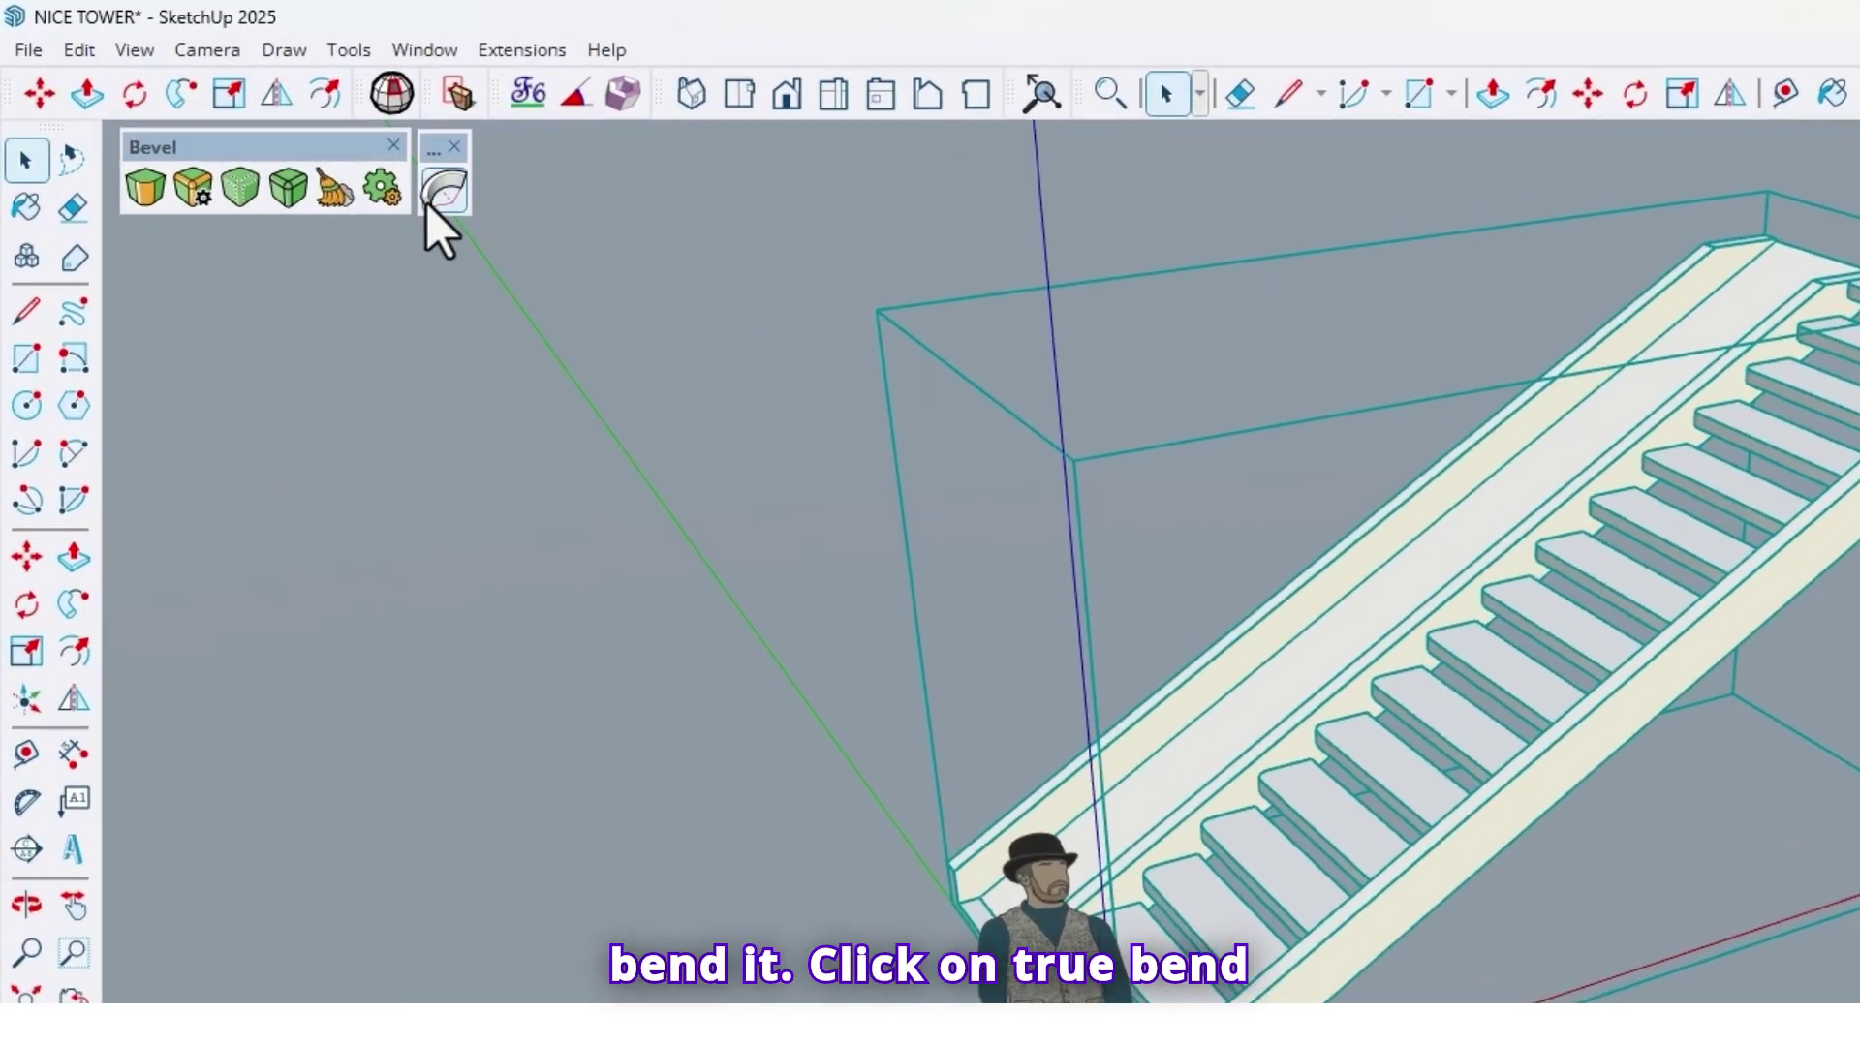
Bend the grouped staircase with True Bend through a 130° angle into a curved spiral flight.
click(289, 129)
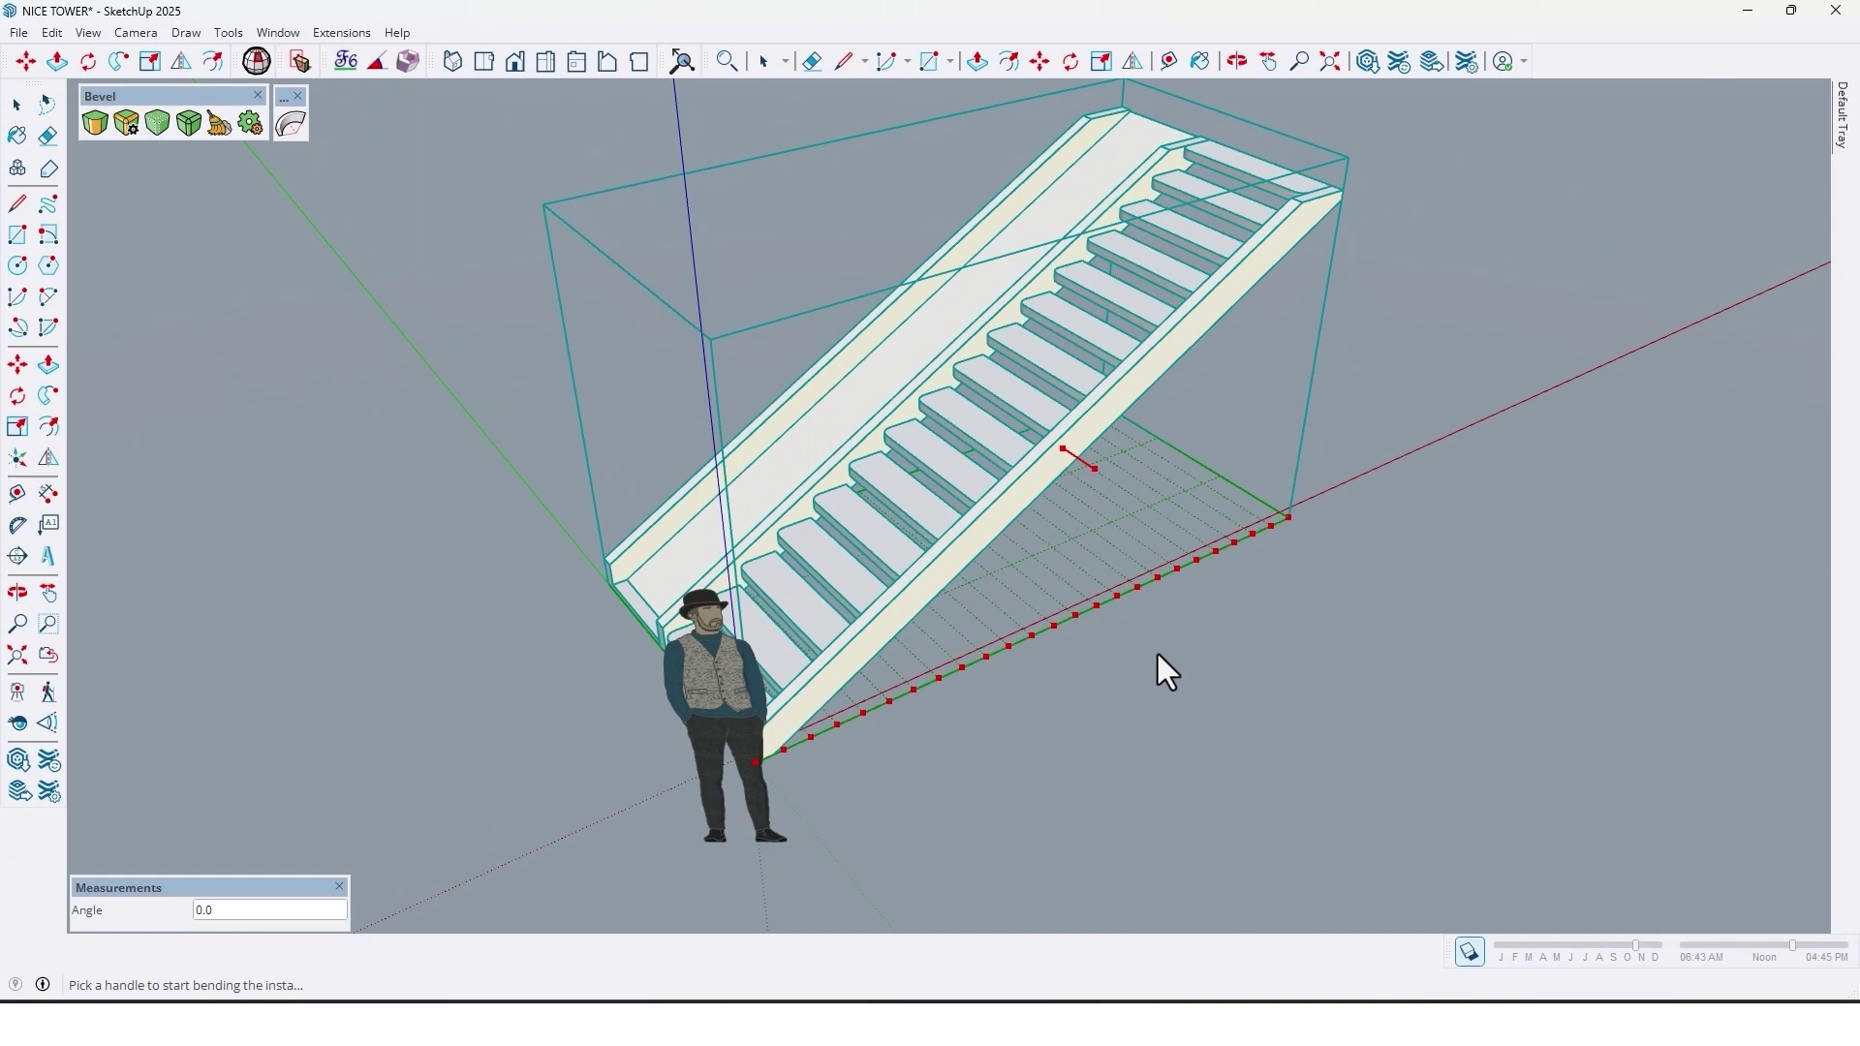
middle_drag(1158, 656, 1176, 622)
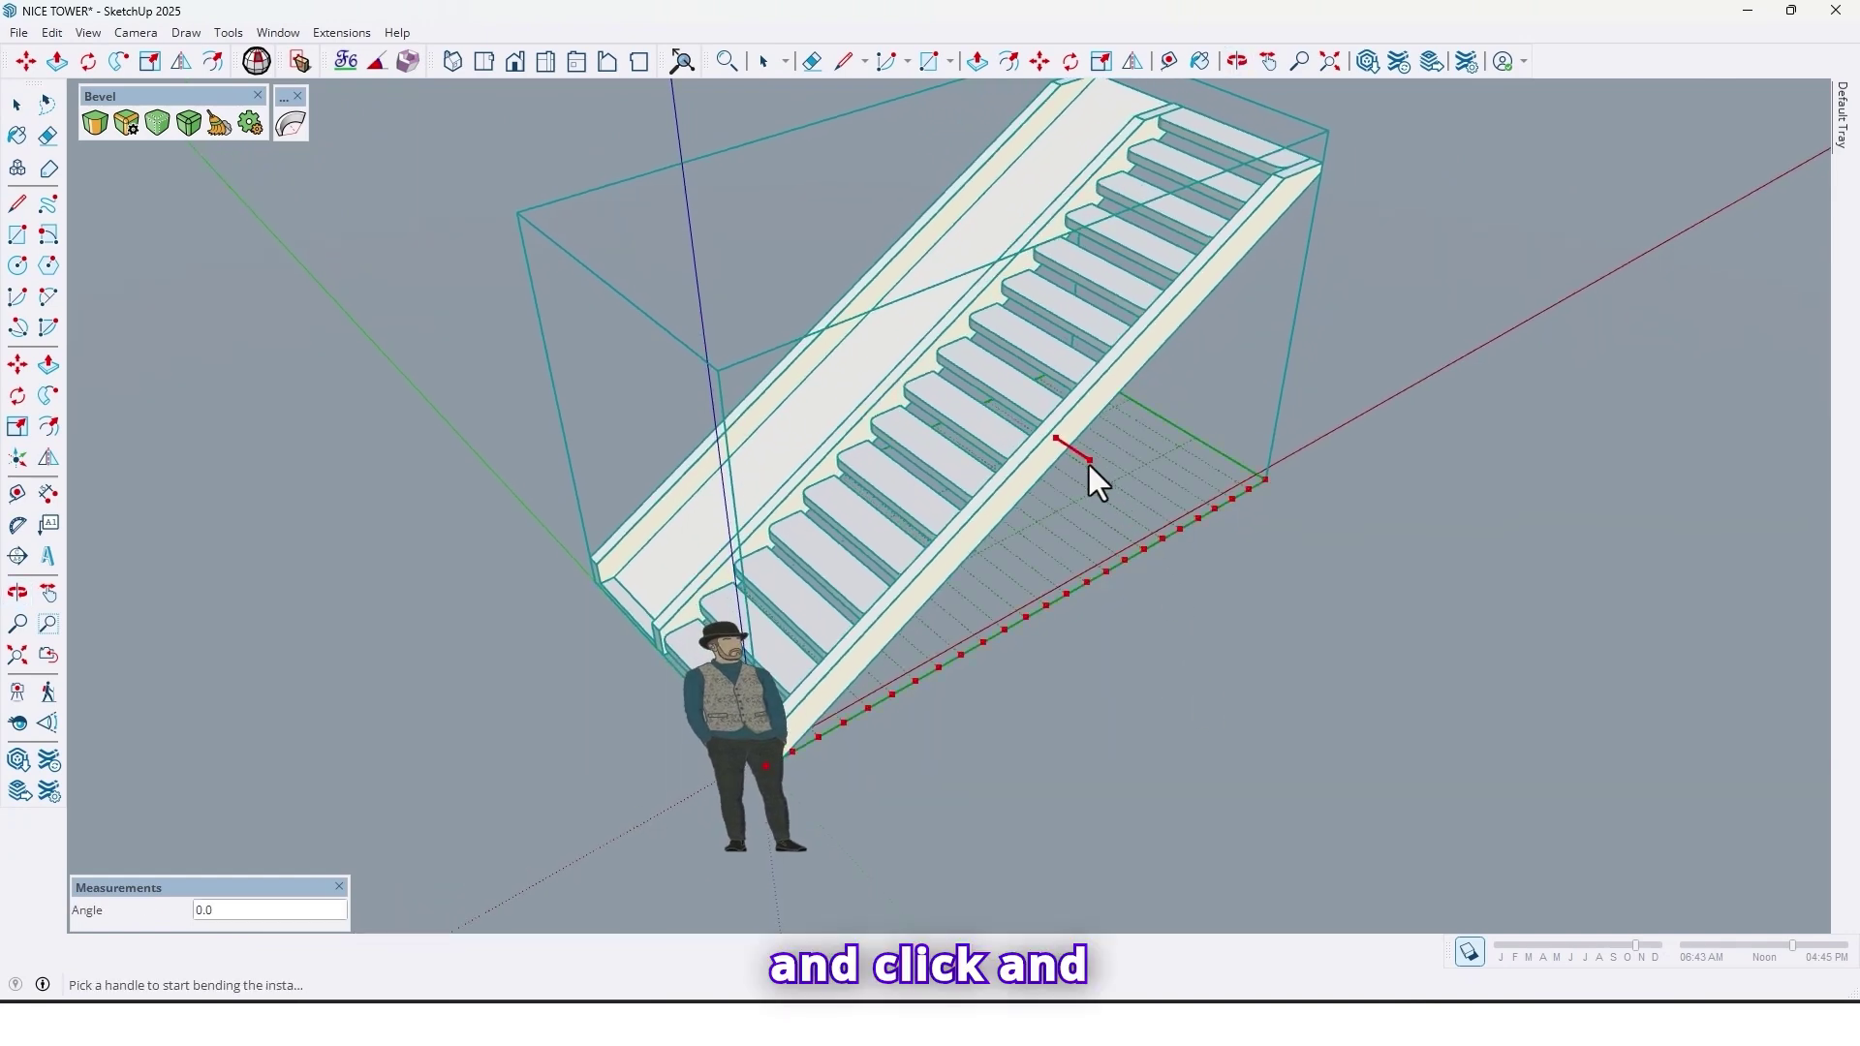
drag(1088, 460, 1368, 523)
text(1)
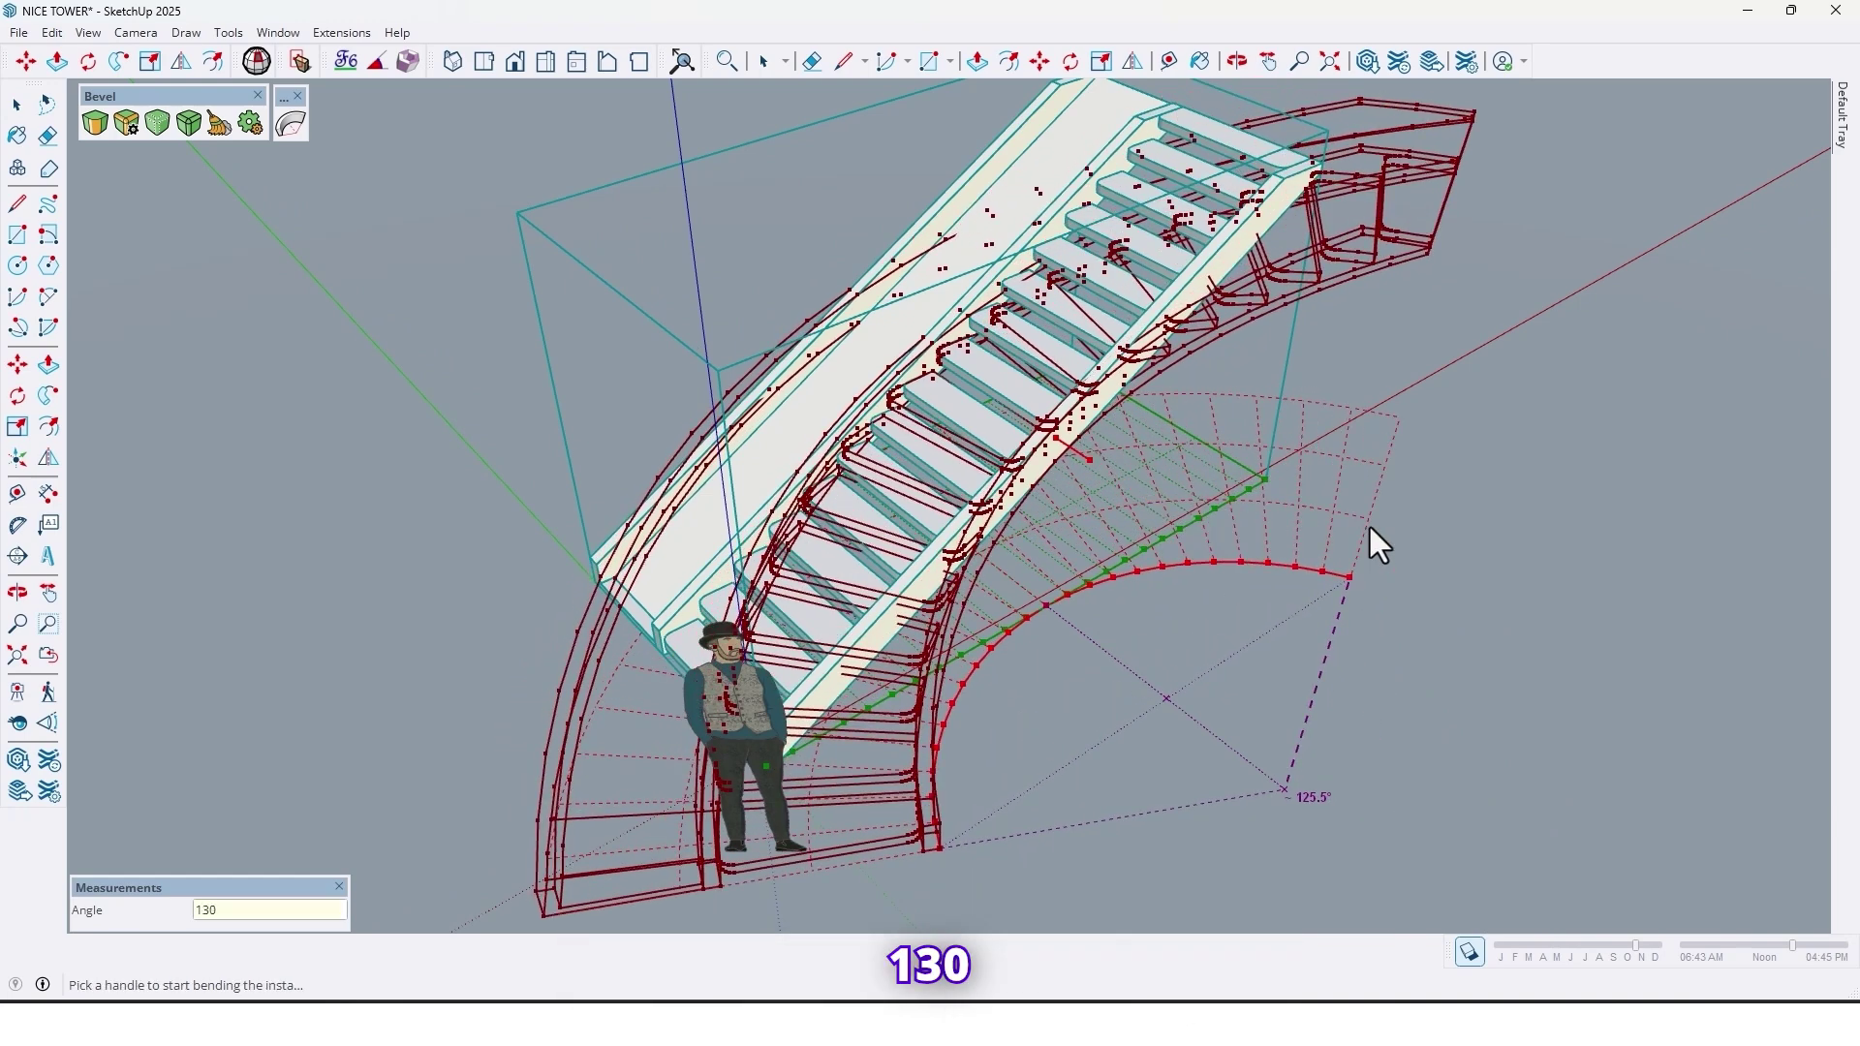
text(30)
key(Return)
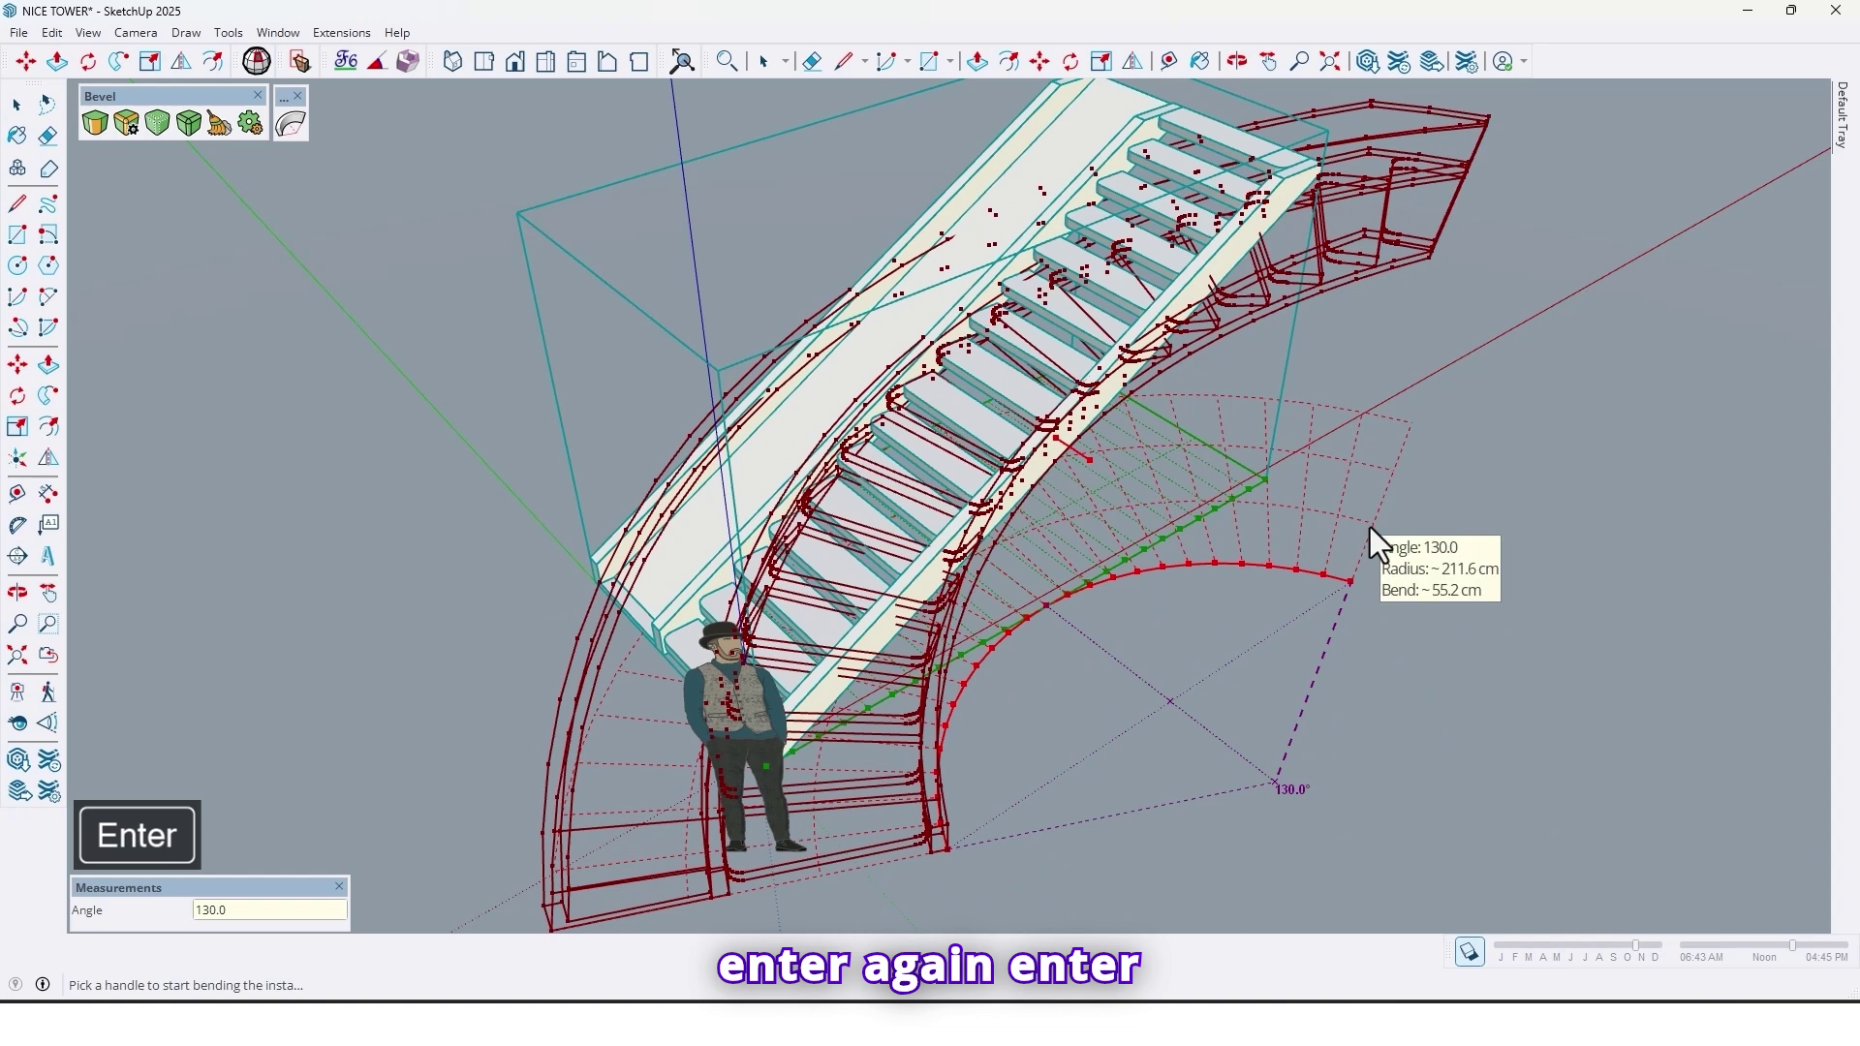
key(Return)
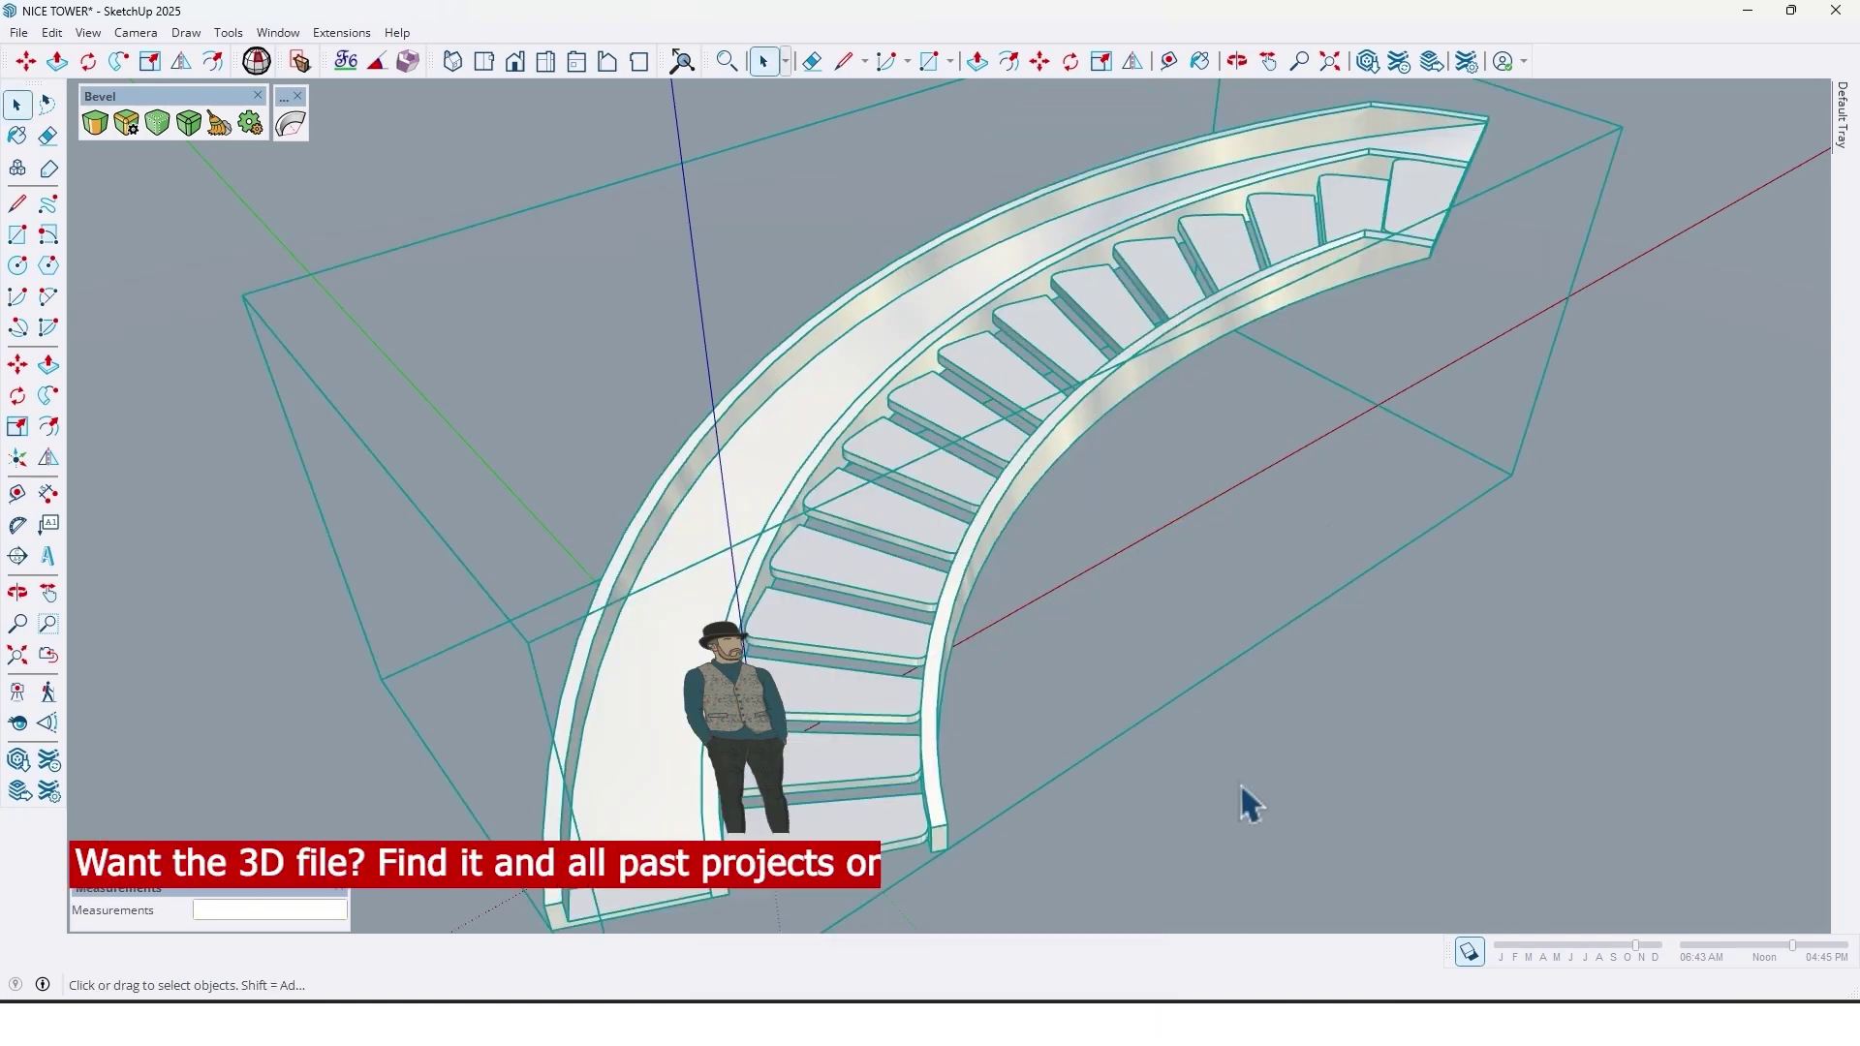
middle_drag(1241, 786, 1003, 295)
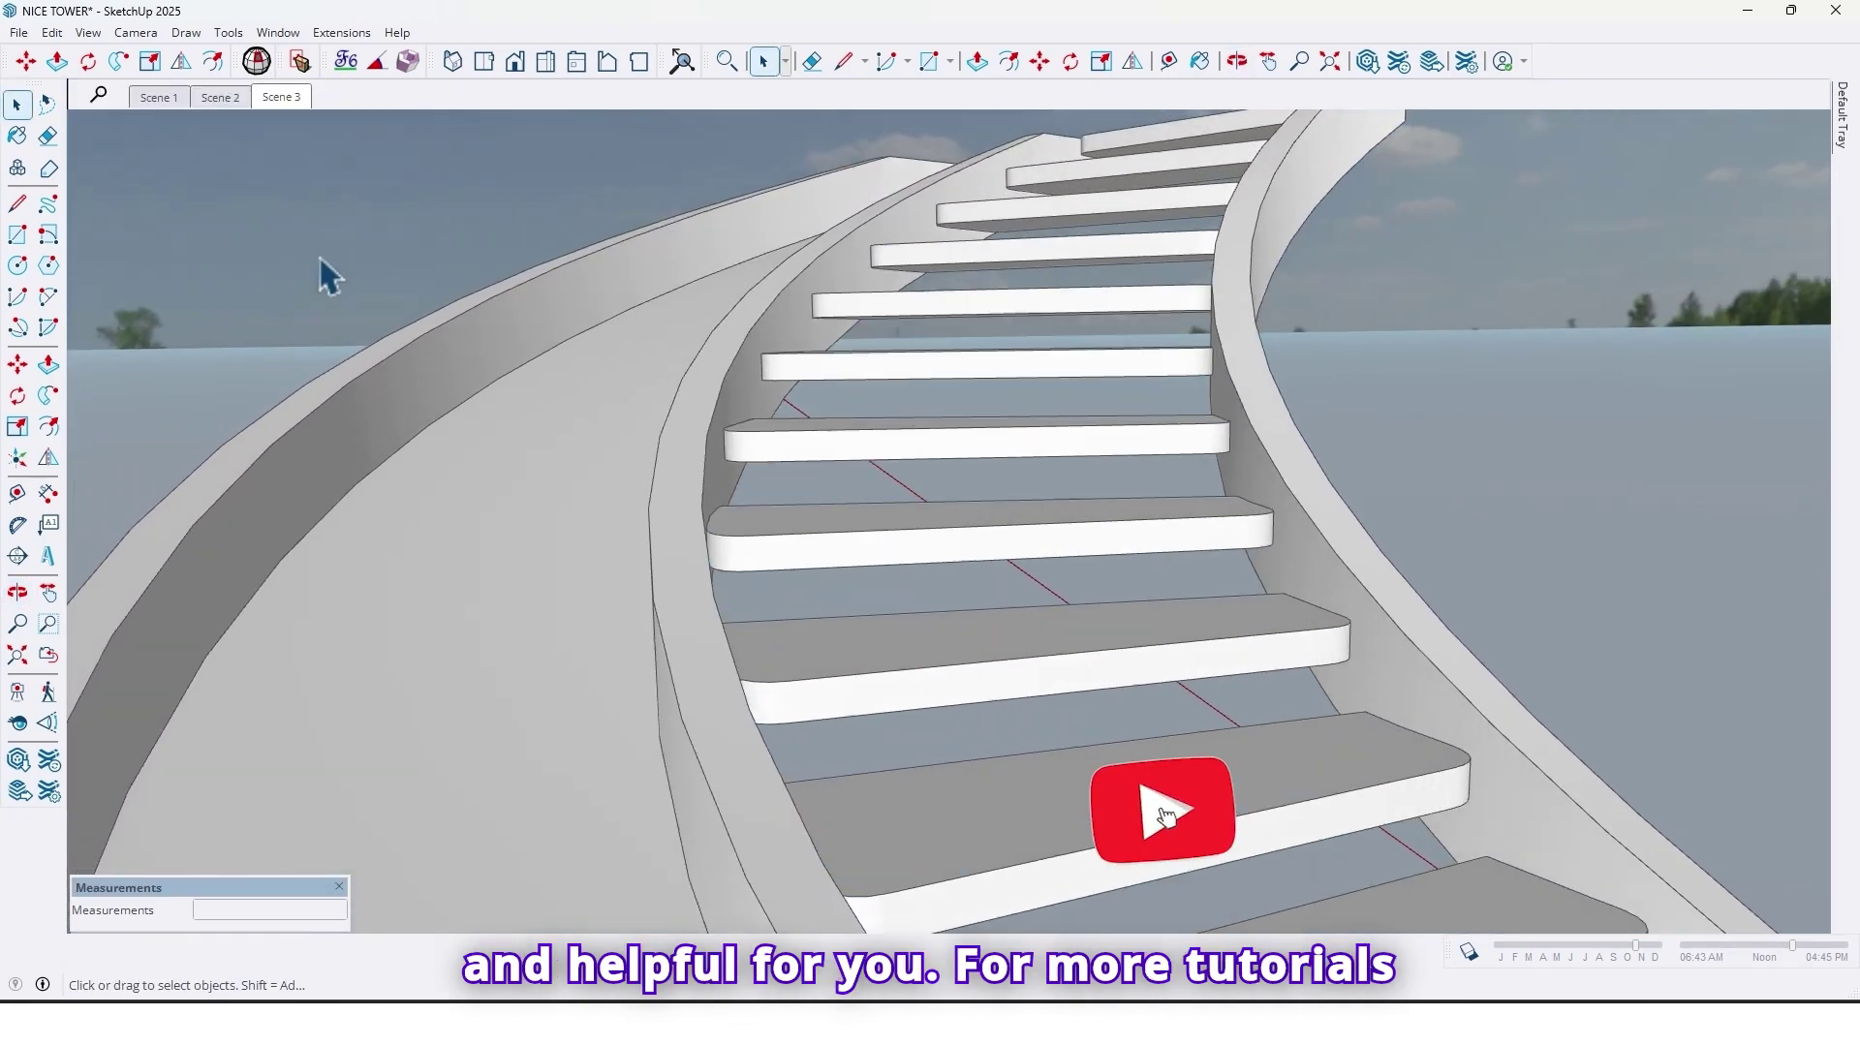
middle_drag(229, 353, 1570, 555)
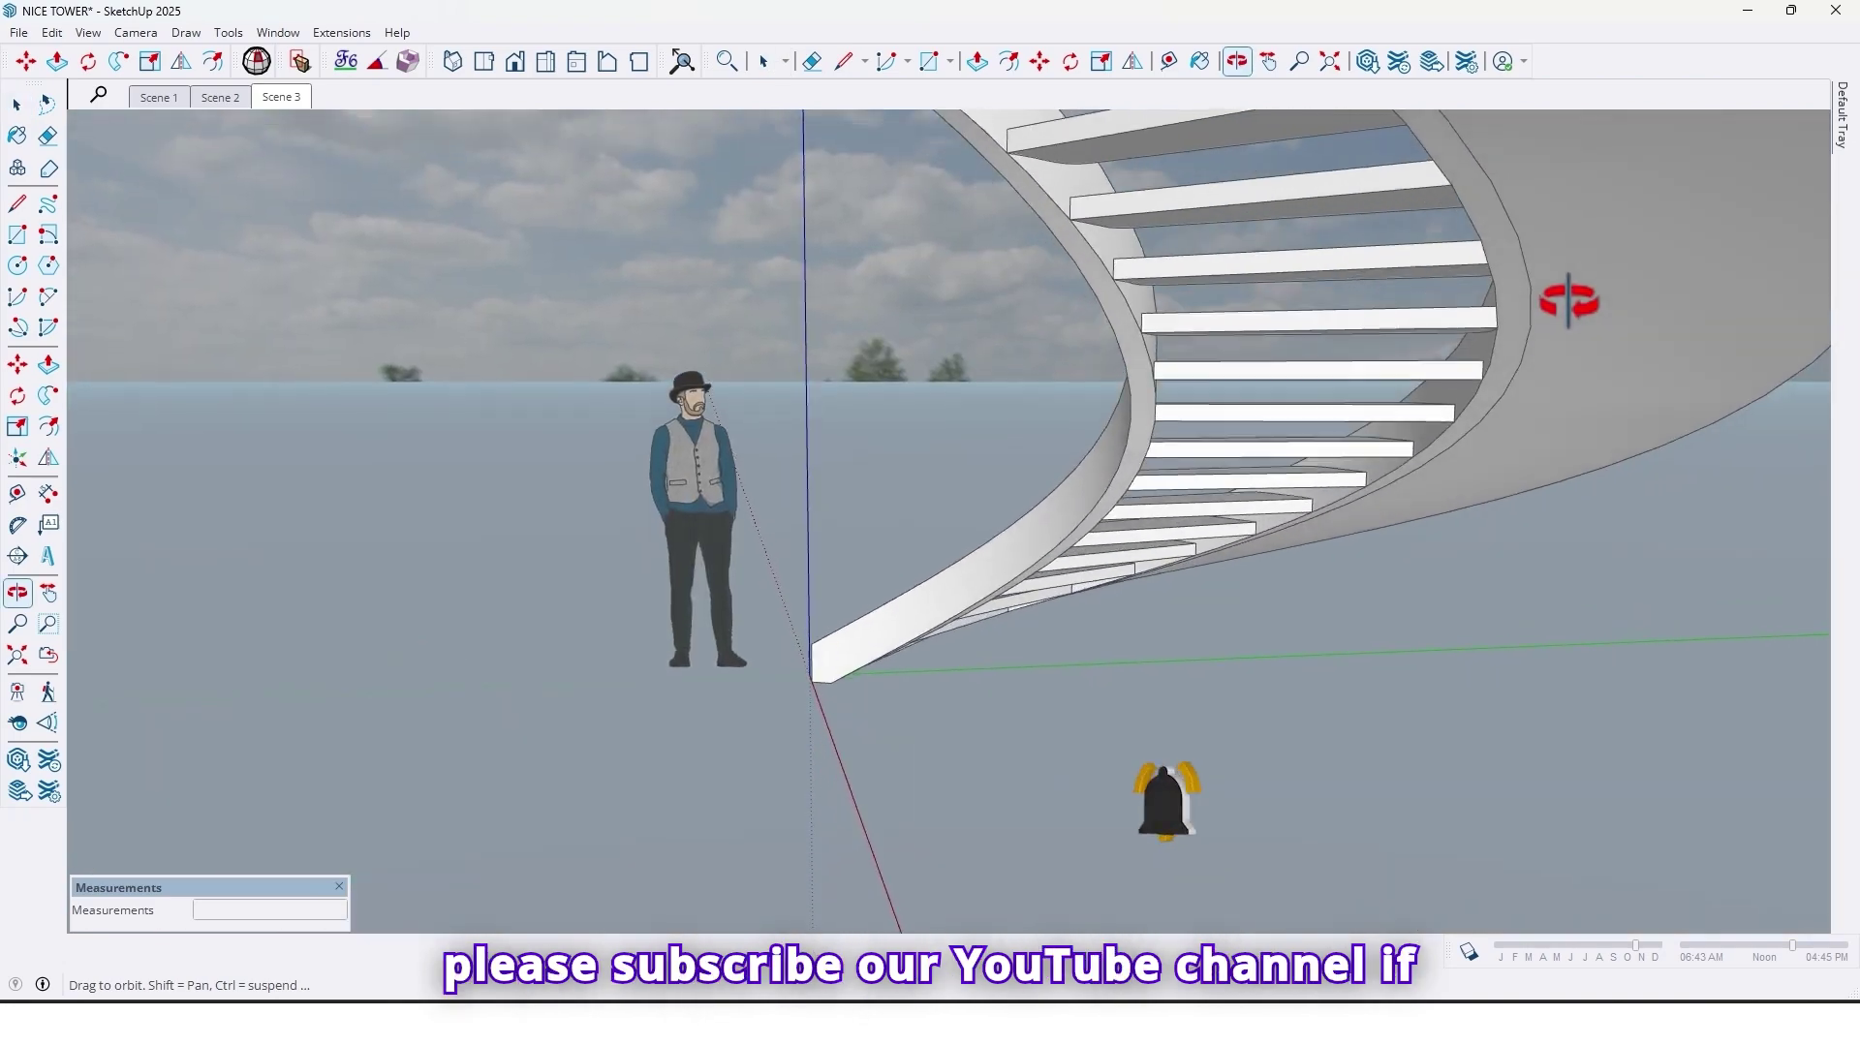